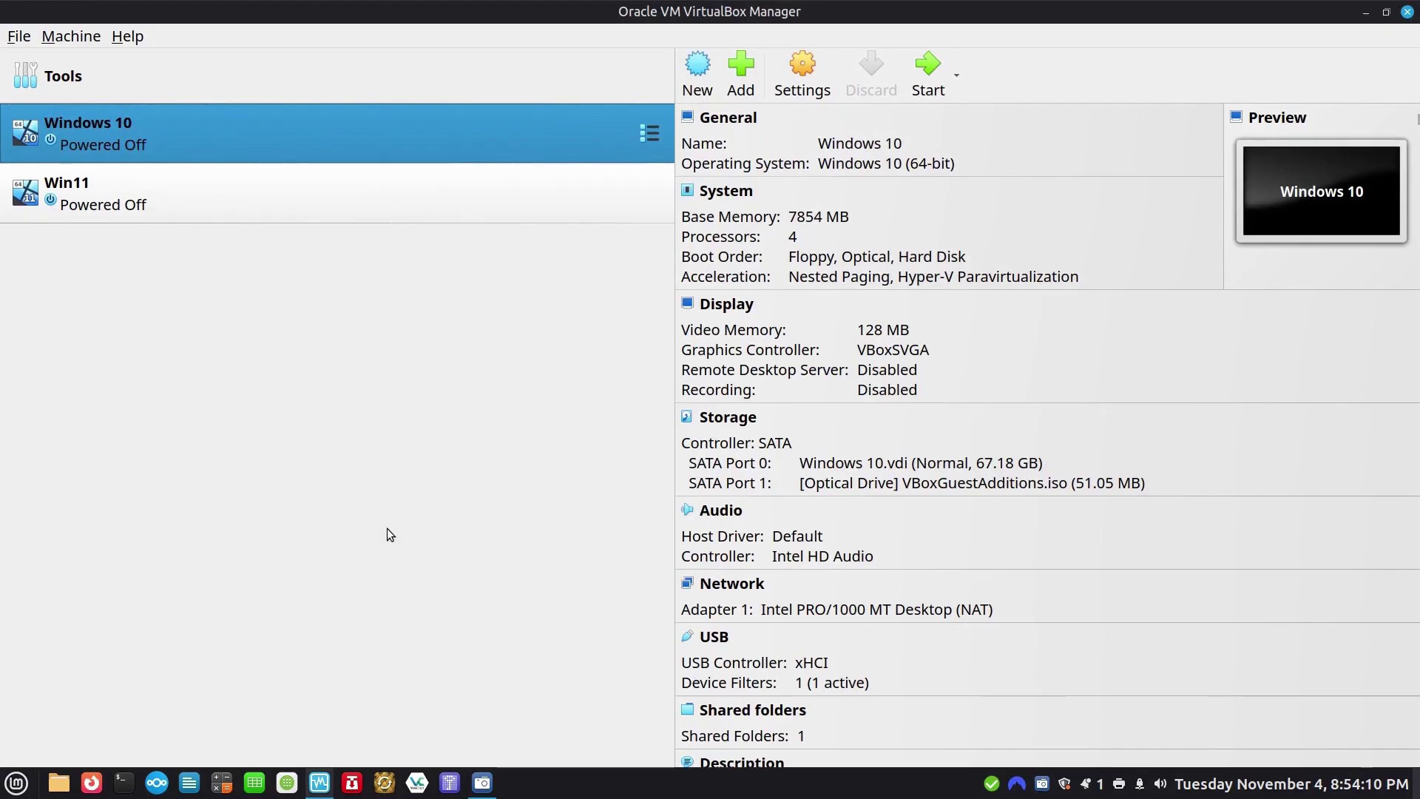
# Select the Win11 machine in VirtualBox Manager to view its details.
pyautogui.click(105, 220)
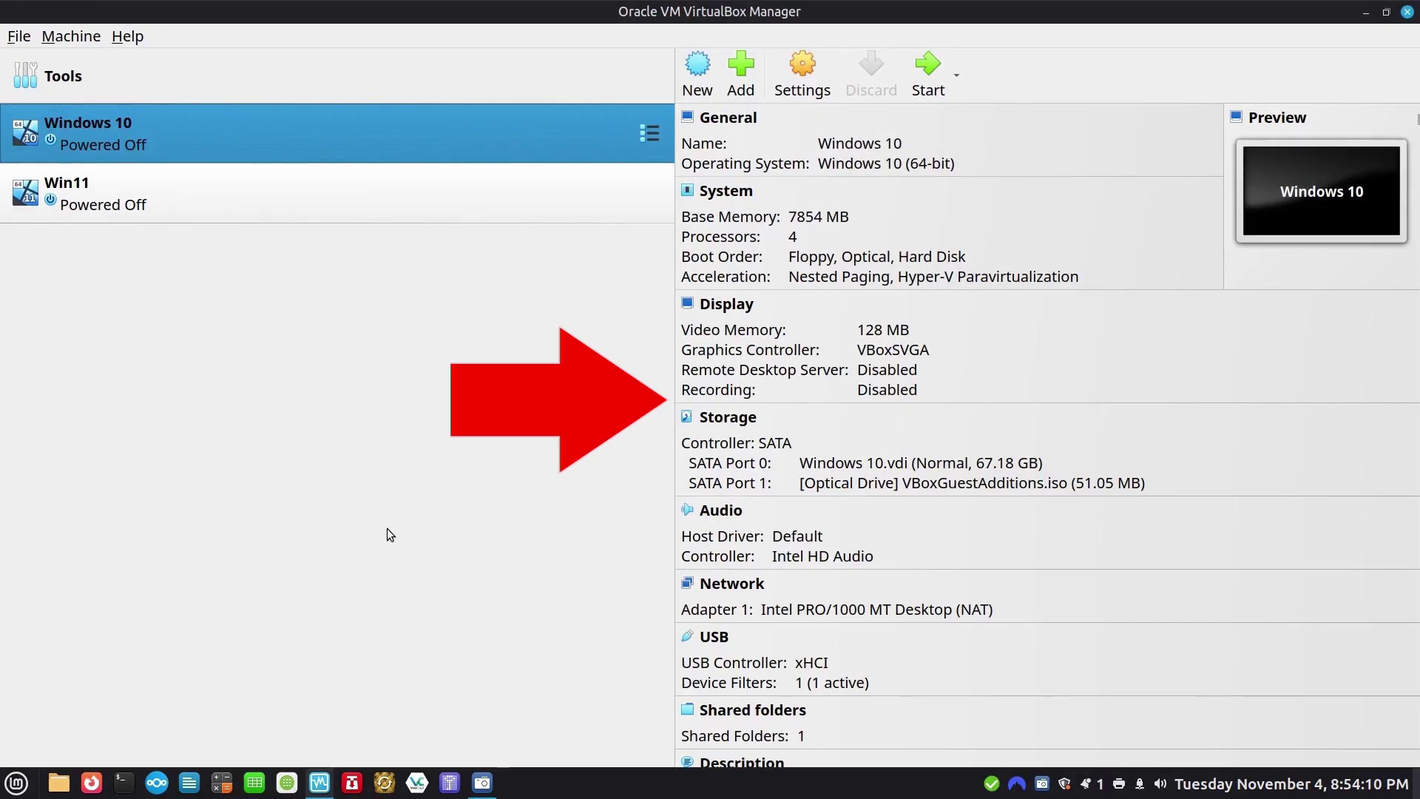
pyautogui.doubleClick(105, 130)
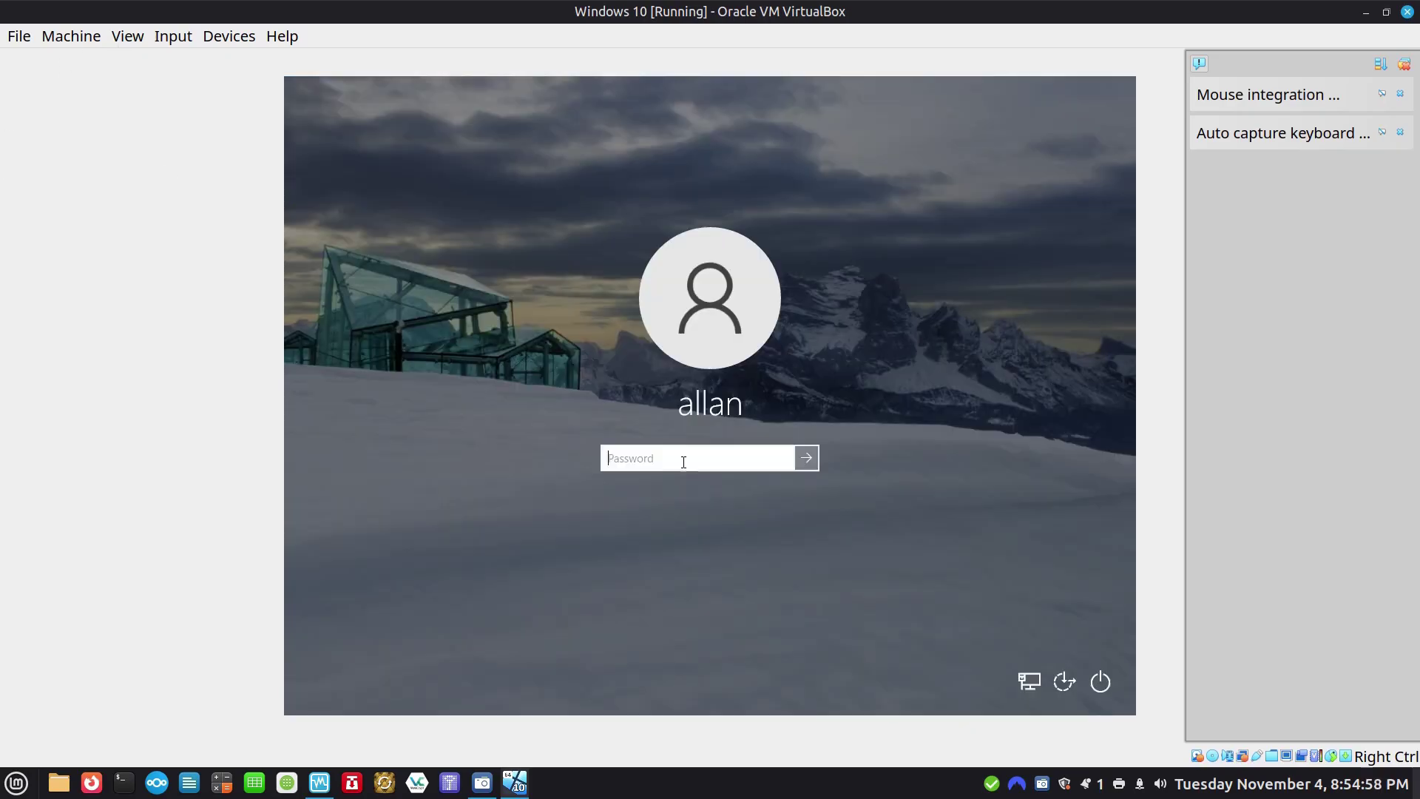
# Sign in with the account password and switch the Windows 10 VM window to full-screen, dismissing notifications.
pyautogui.write('••')
pyautogui.press('Return')
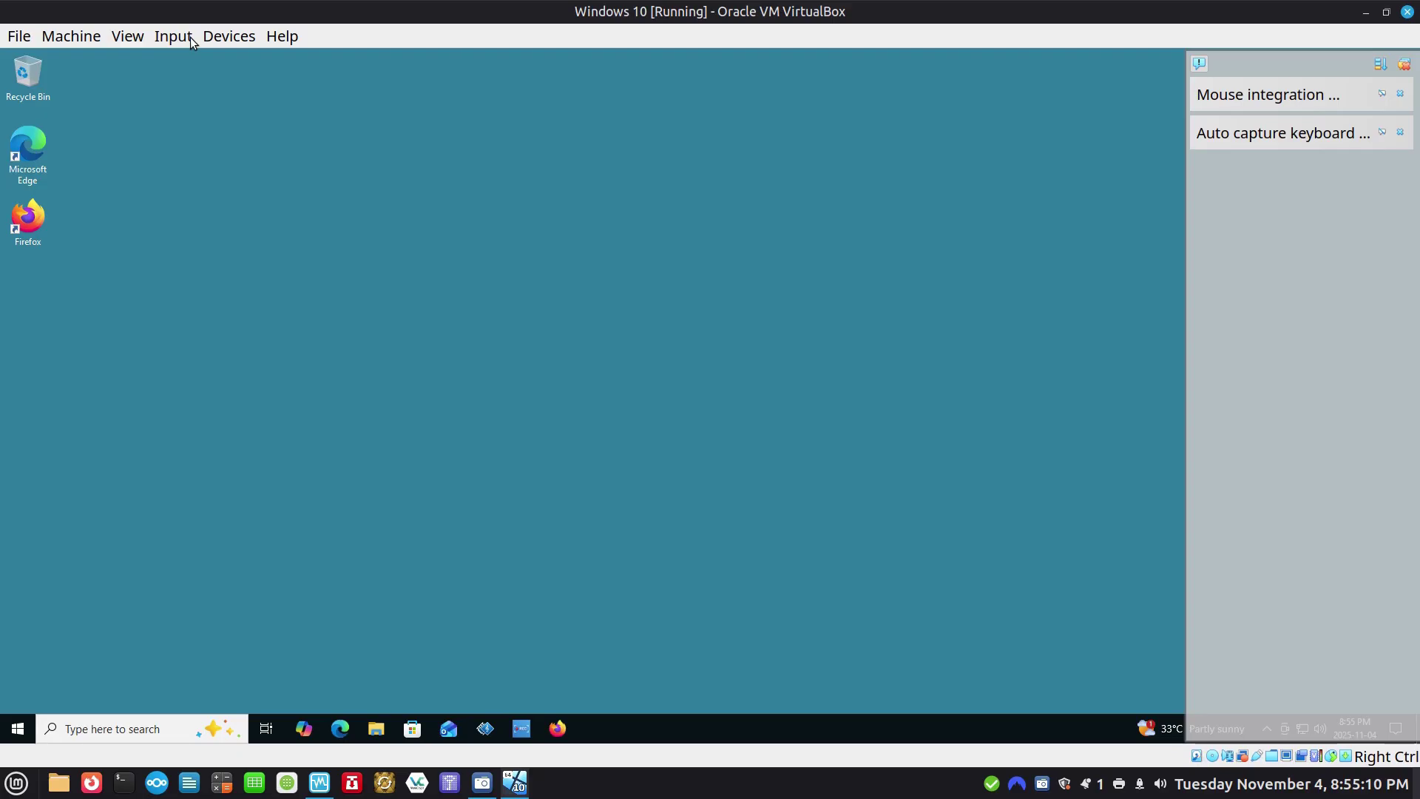
pyautogui.click(130, 37)
pyautogui.click(158, 64)
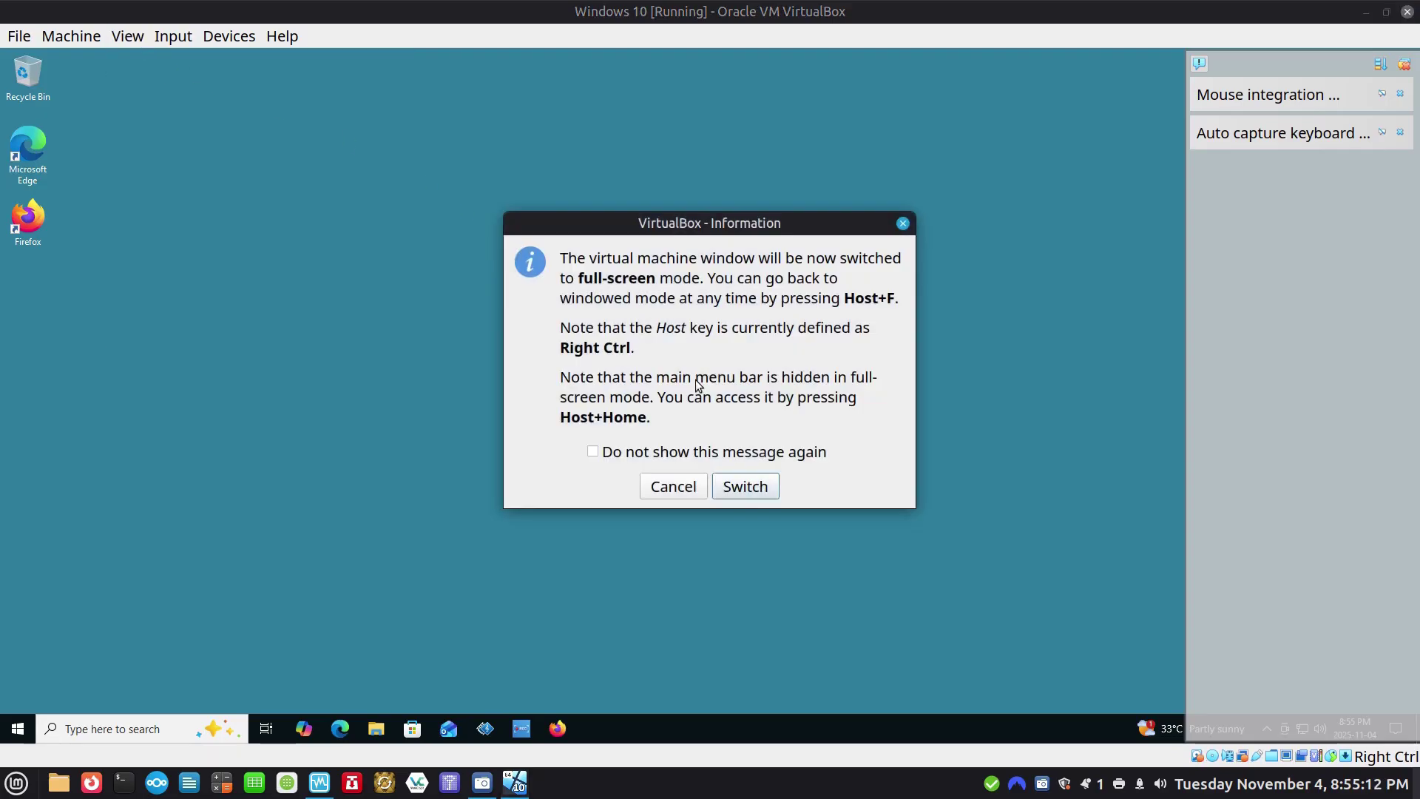
pyautogui.click(744, 487)
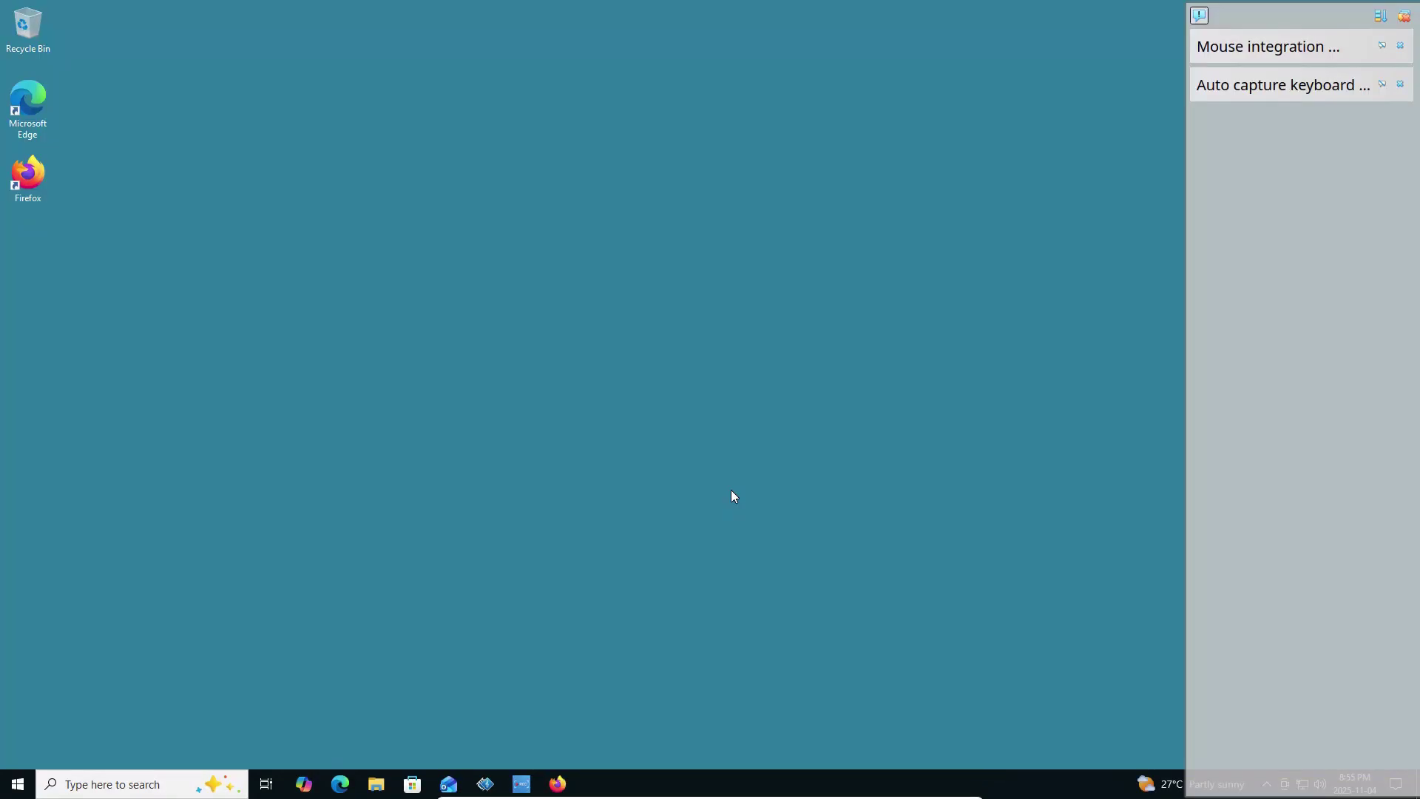
pyautogui.click(1405, 21)
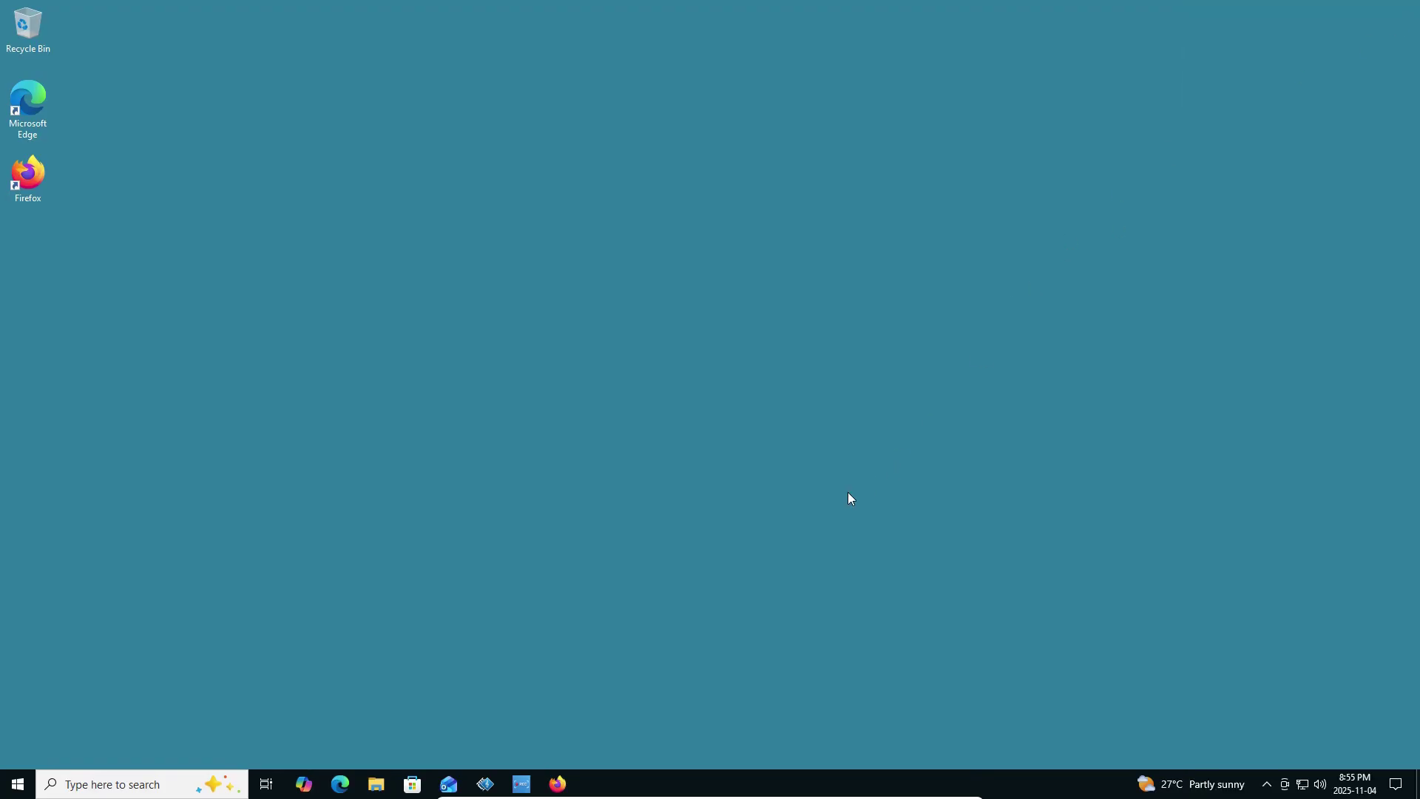
# Search Windows for 'activation' to open the Activation settings page.
pyautogui.click(111, 785)
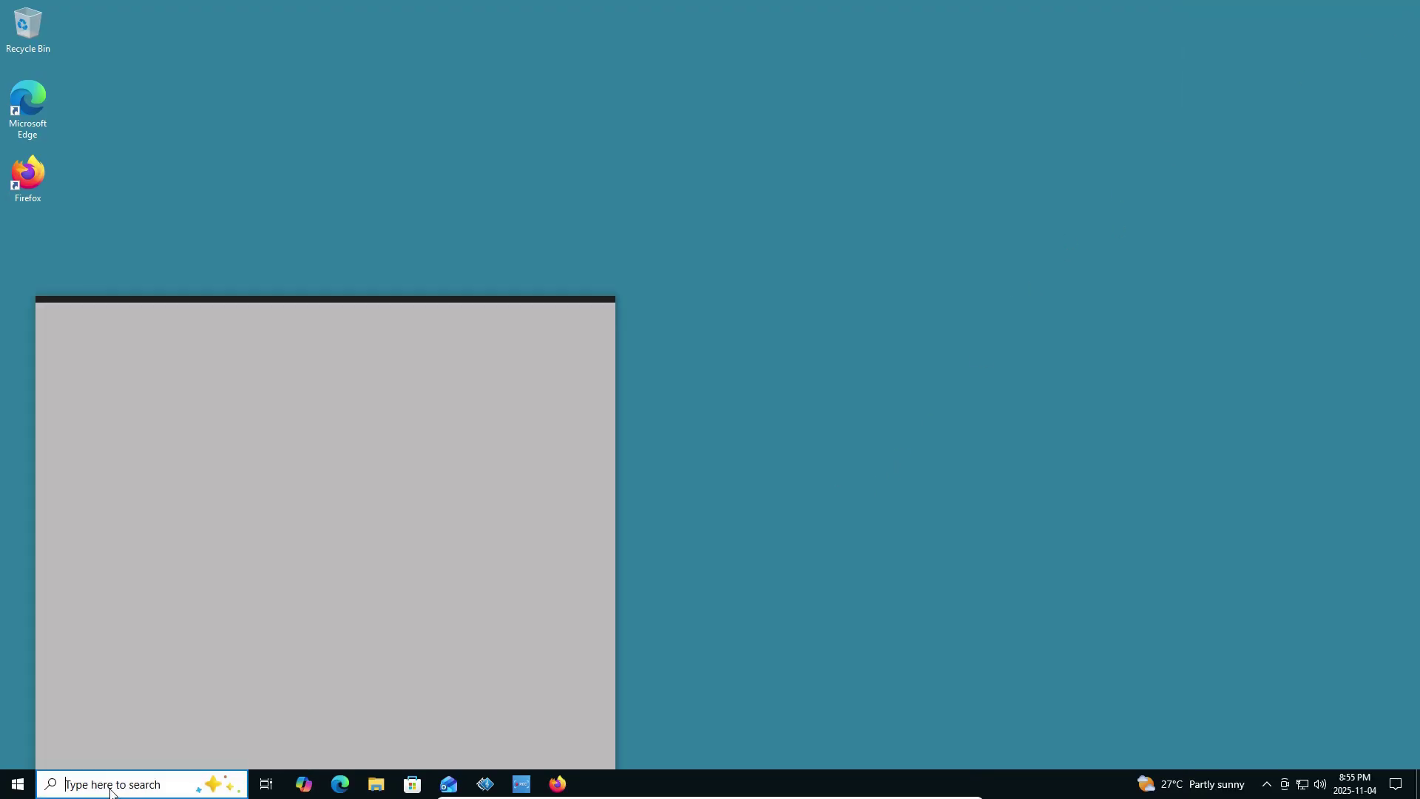
pyautogui.write('ac')
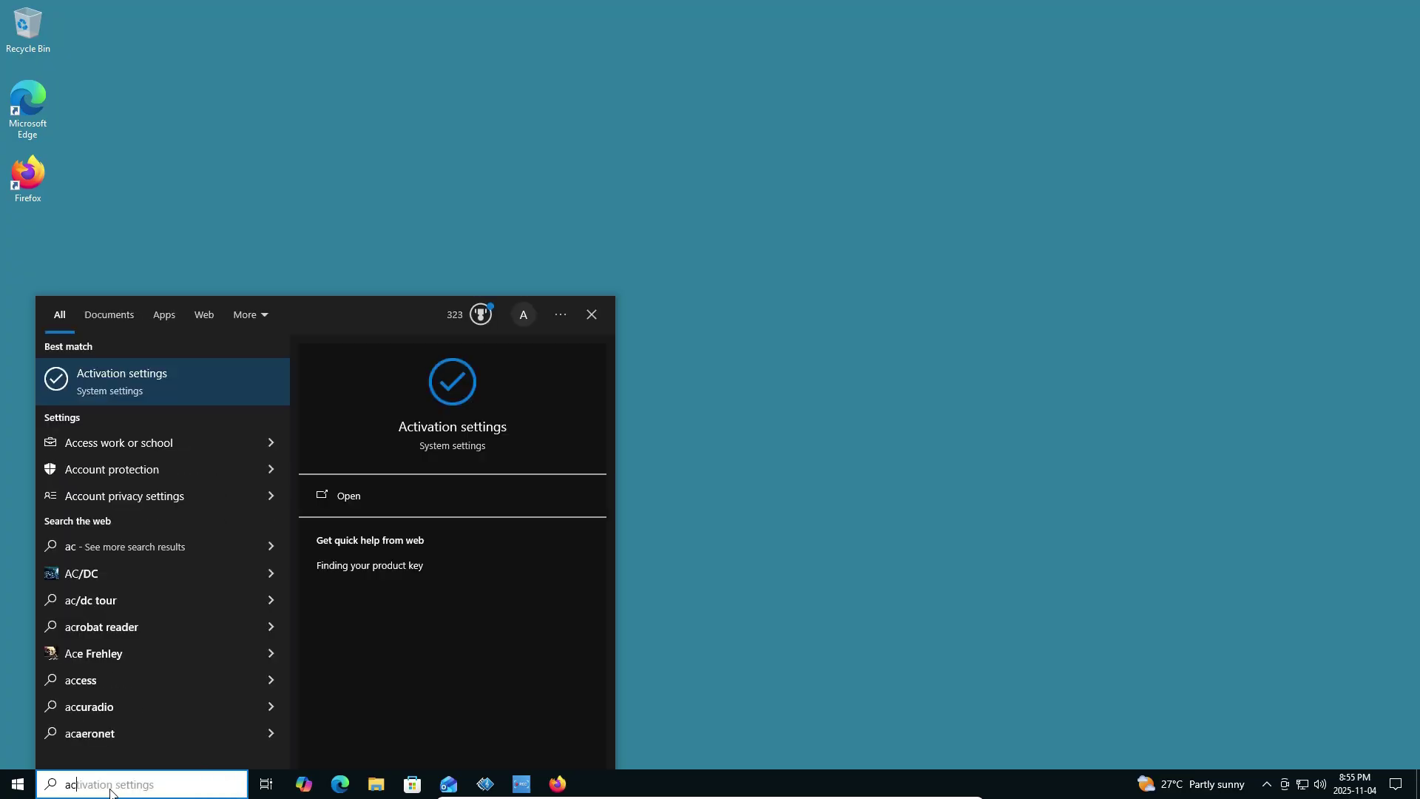
pyautogui.write('tiva')
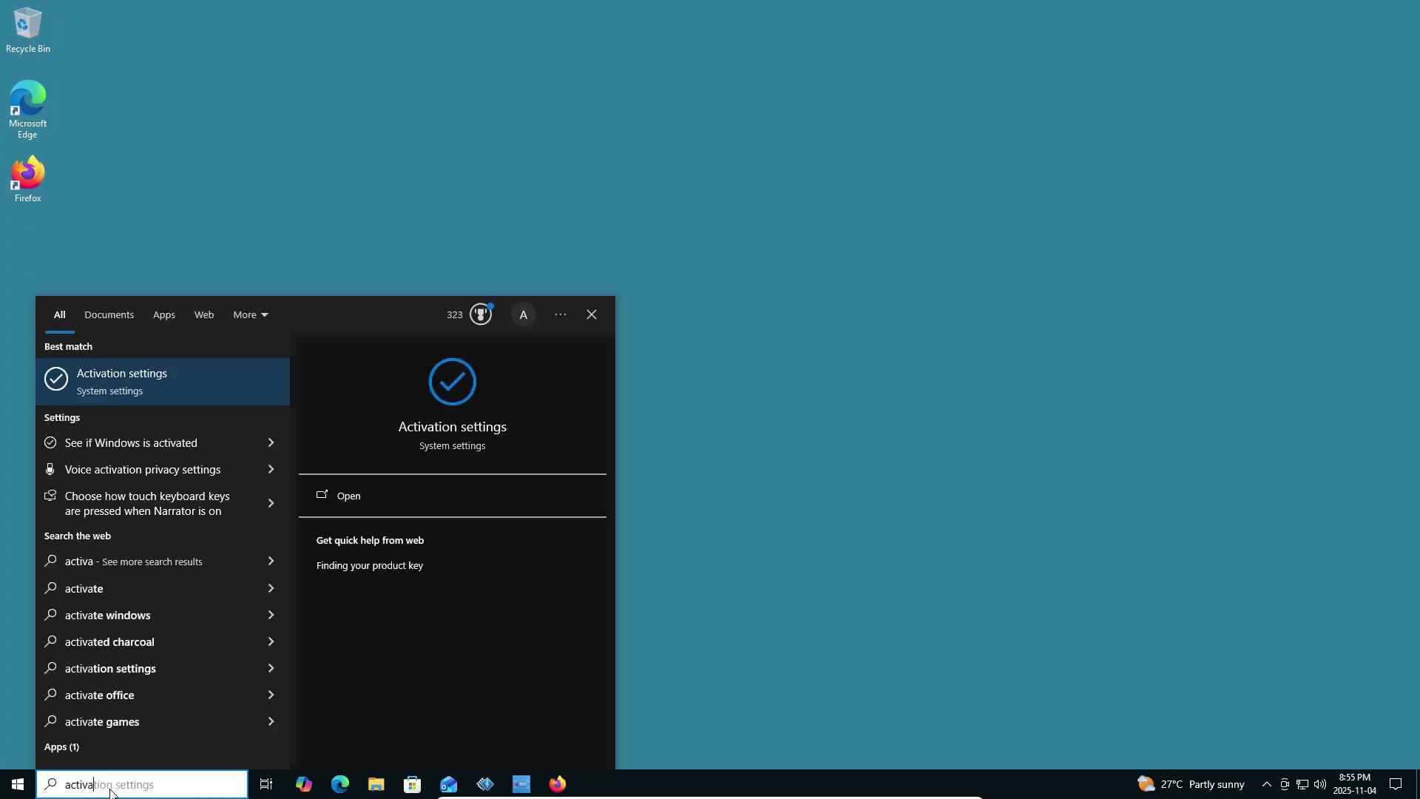
pyautogui.press('Return')
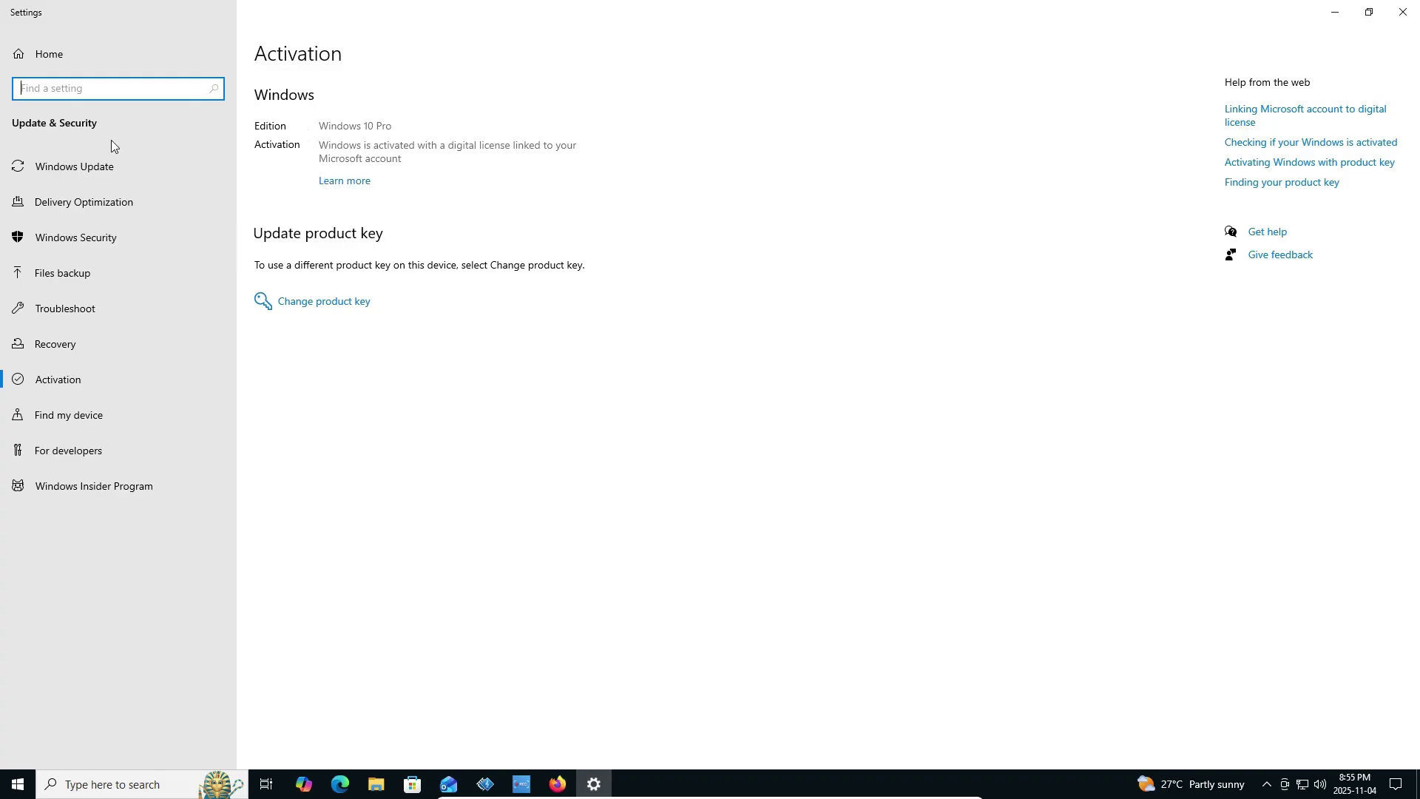
# Start installing the pending .NET update from Windows Update, then launch Microsoft Store.
pyautogui.click(74, 175)
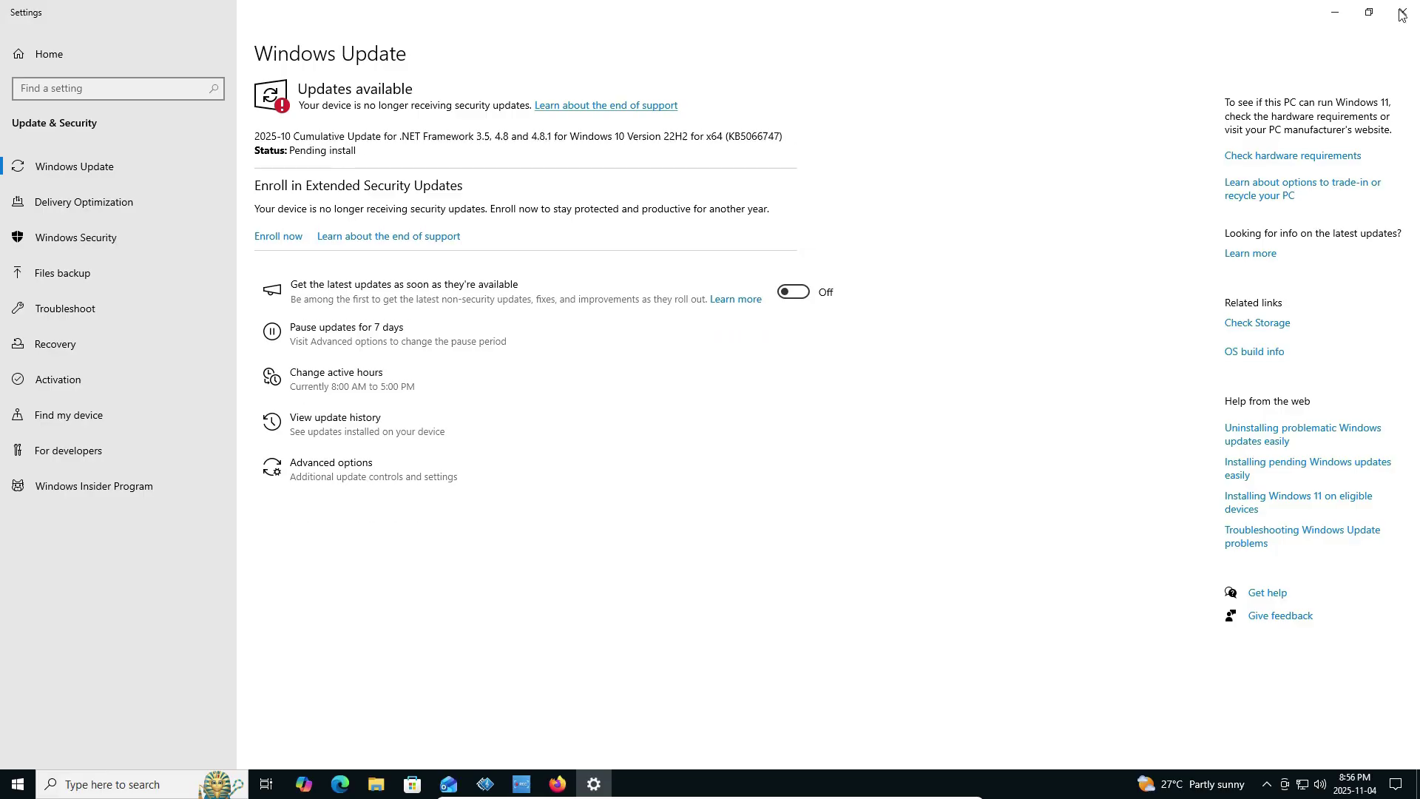
pyautogui.click(290, 179)
pyautogui.press('super+4')
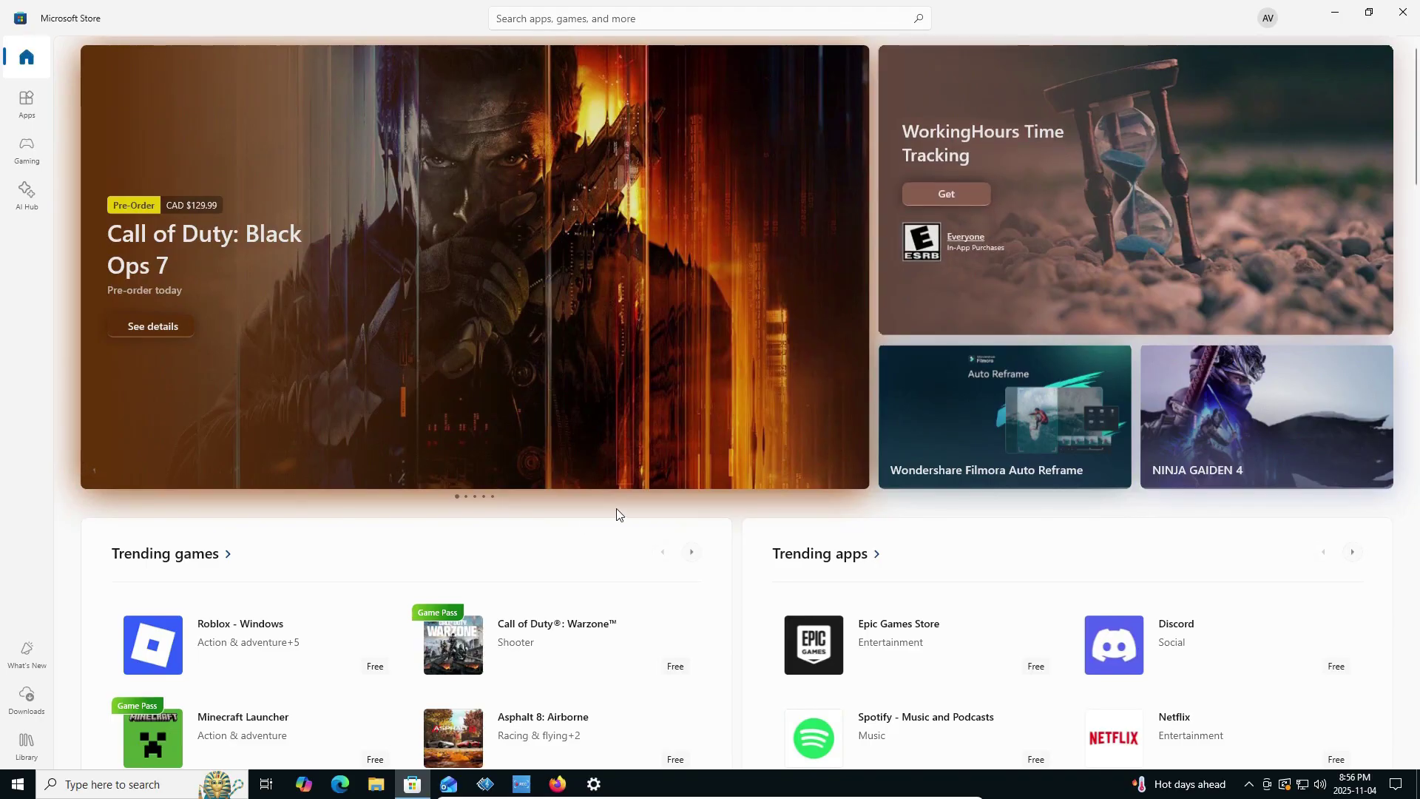
# Scroll the Microsoft Store home page down to the Windows Scan app and open its page.
pyautogui.scroll(-2, 620, 515)
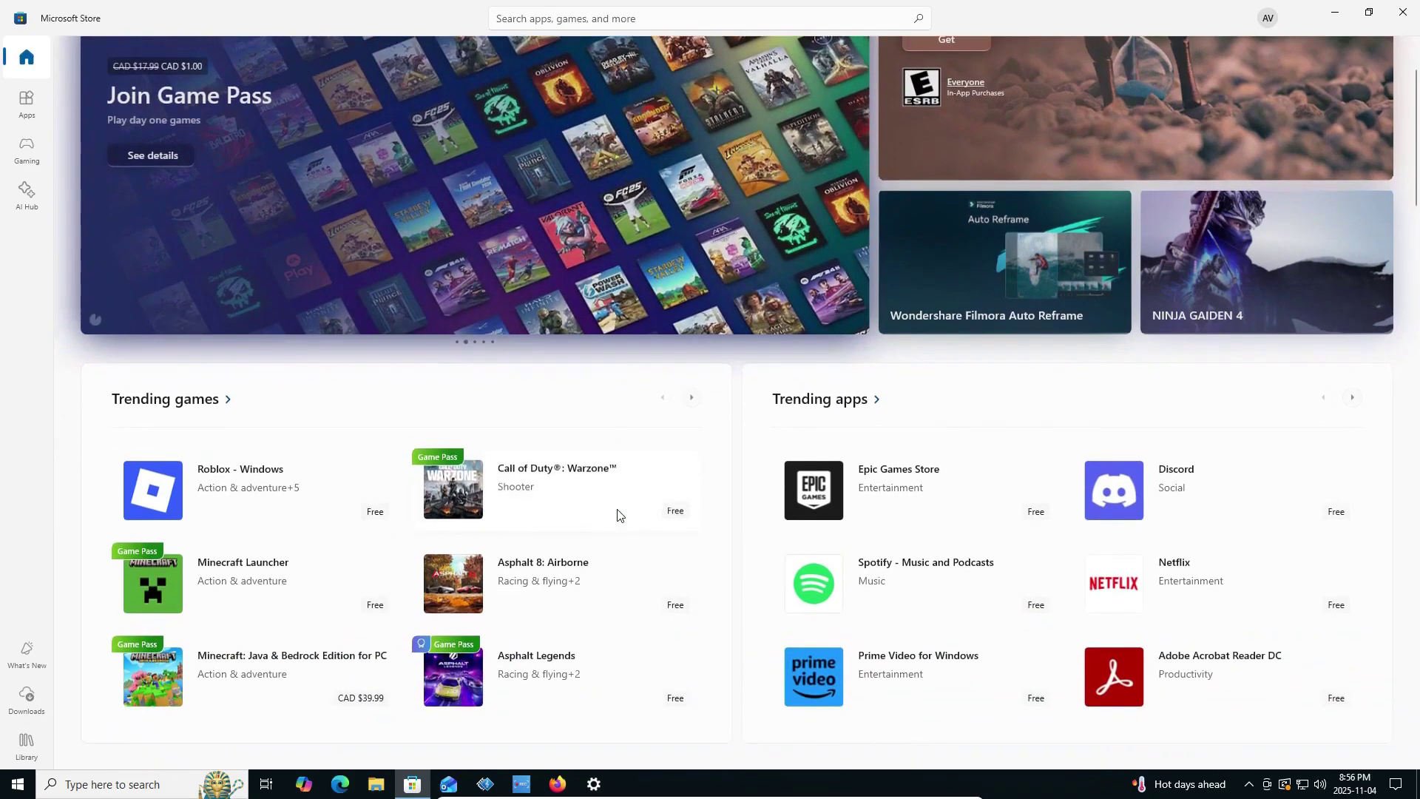
pyautogui.scroll(-2, 619, 514)
pyautogui.scroll(-3, 619, 515)
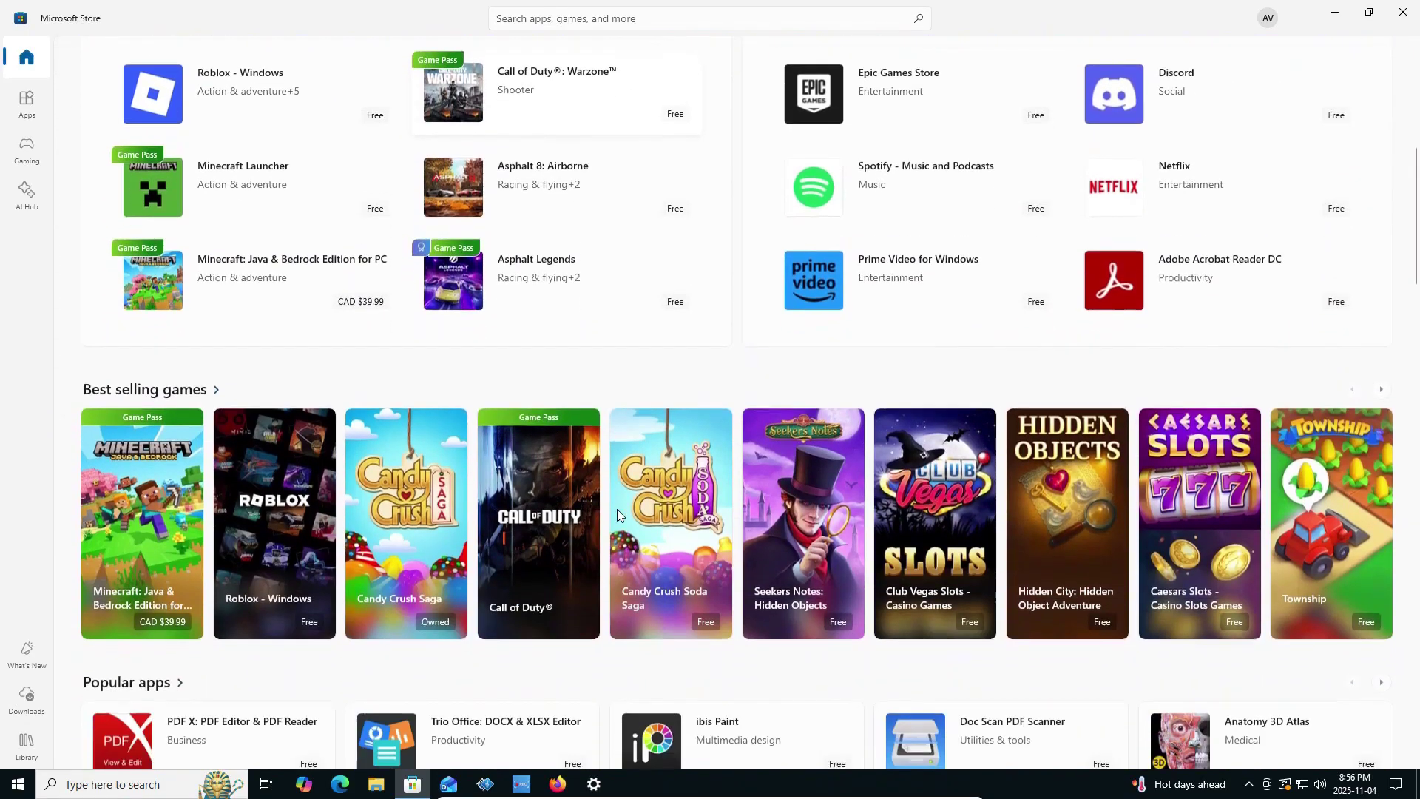
pyautogui.scroll(-4, 617, 509)
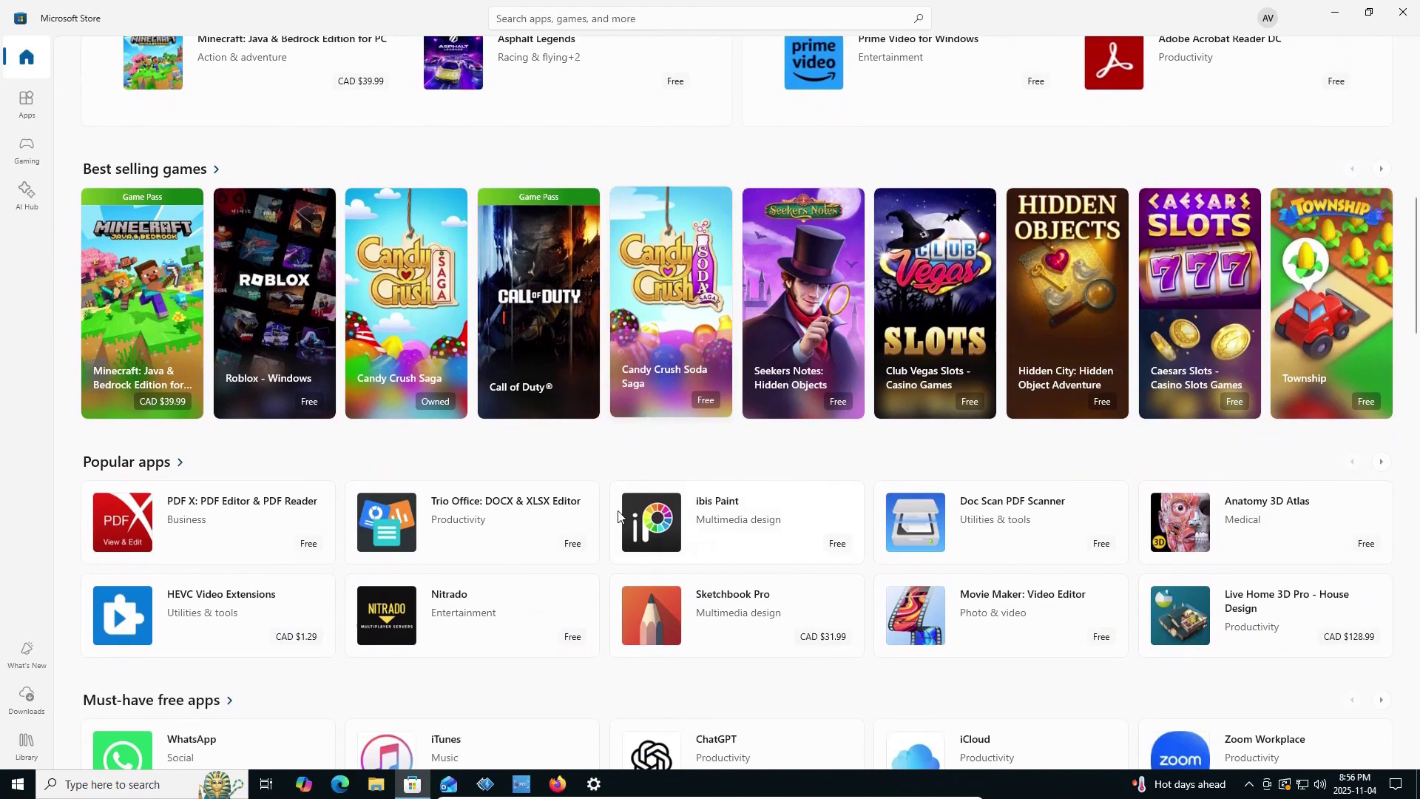
pyautogui.scroll(-4, 618, 511)
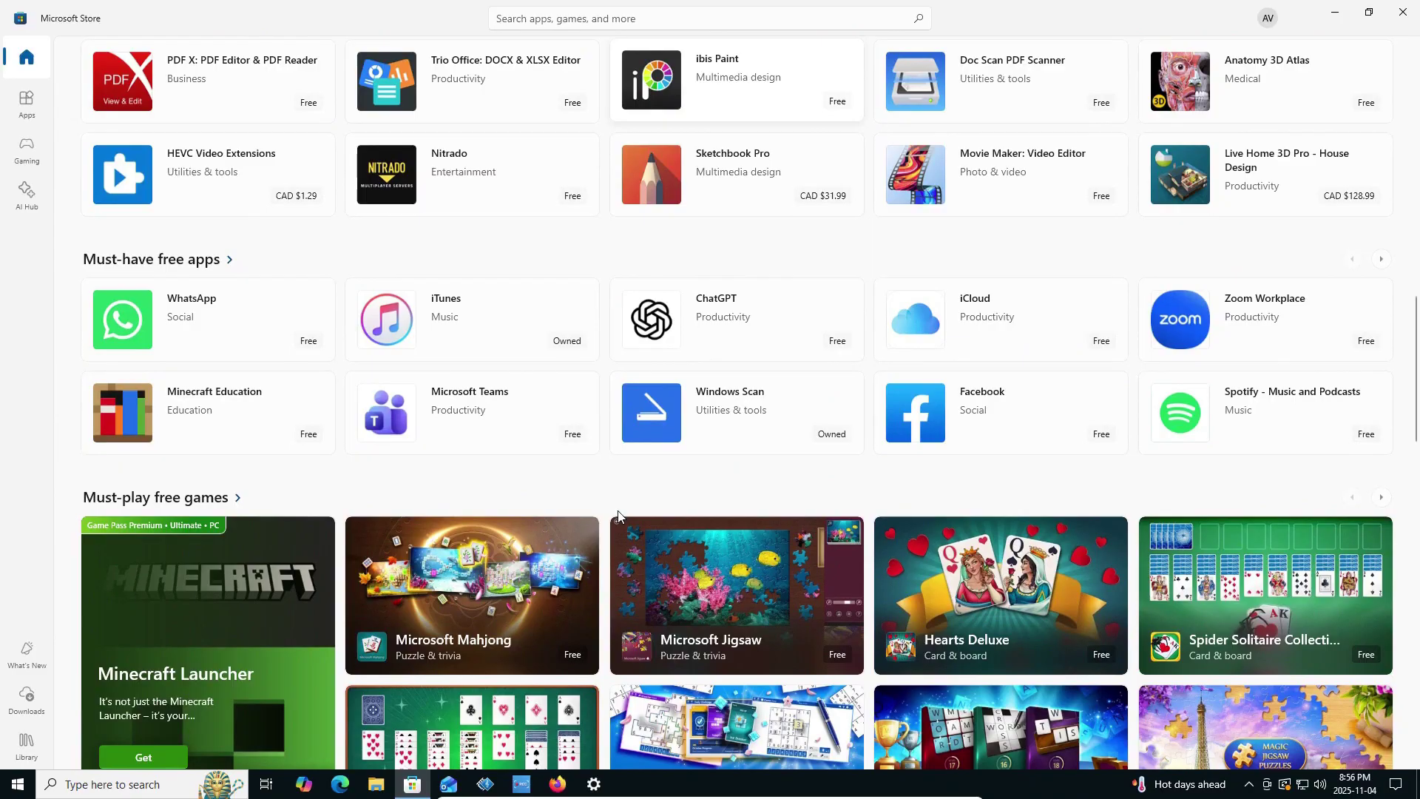
pyautogui.scroll(-1, 618, 516)
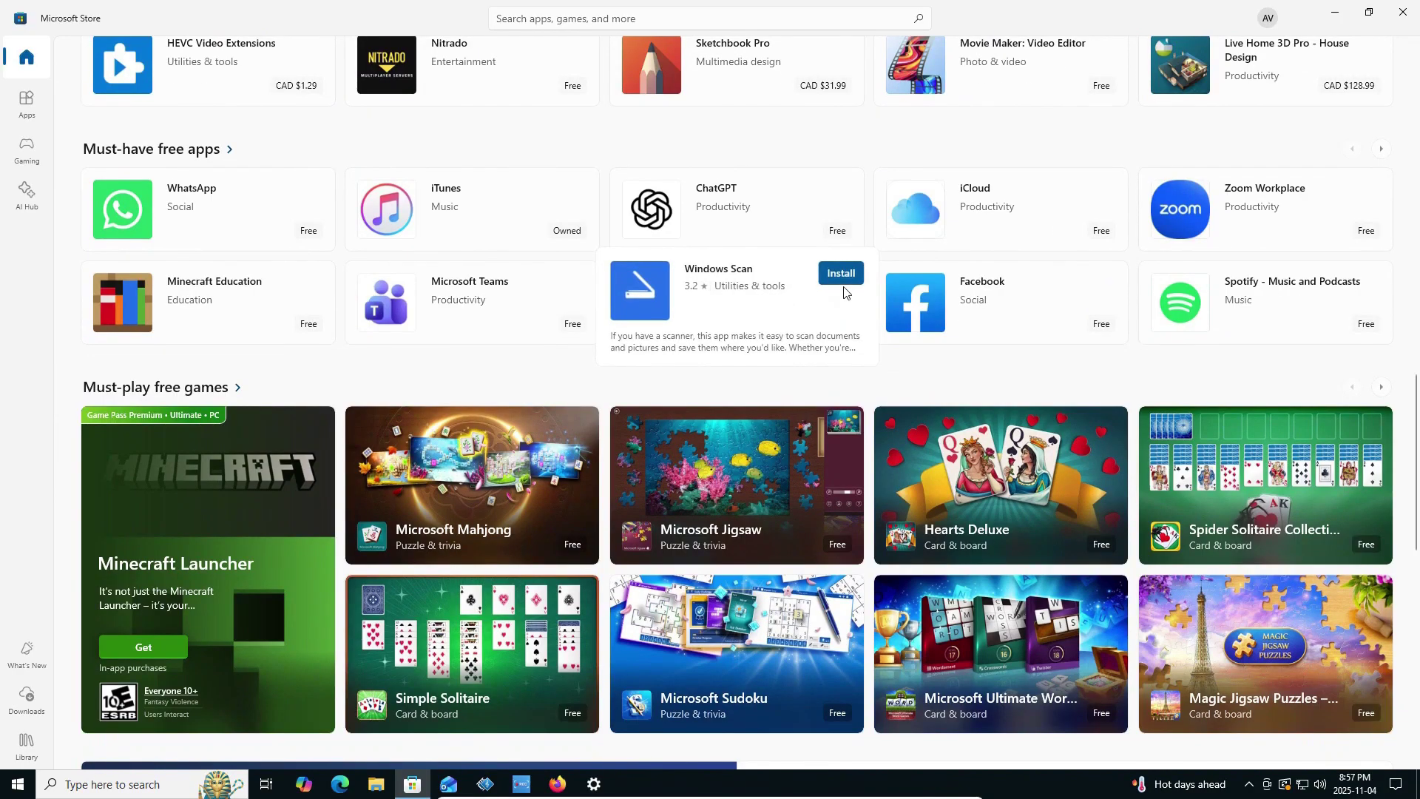
pyautogui.click(851, 287)
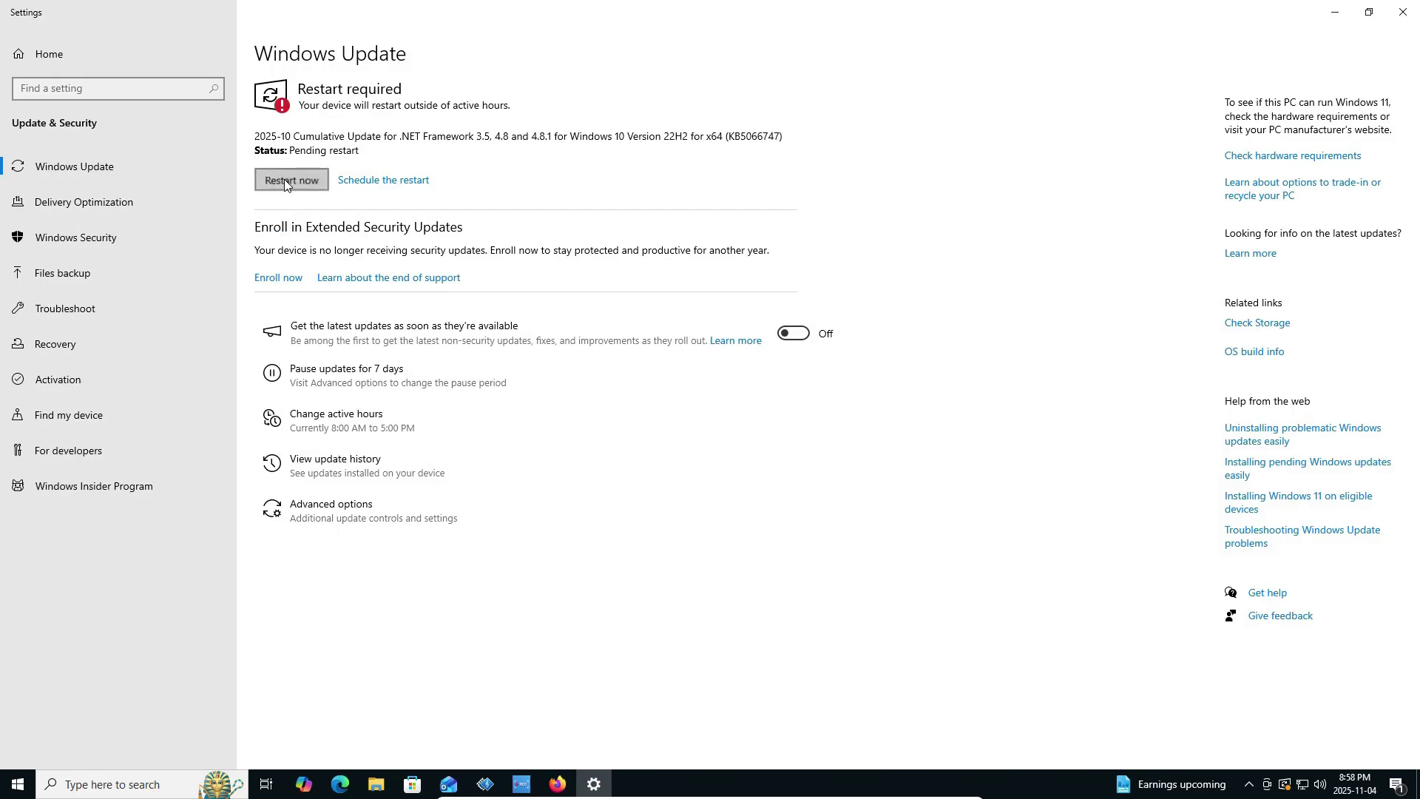
# Restart Windows to apply the update, sign back in, and open YouTube in Firefox.
pyautogui.click(286, 179)
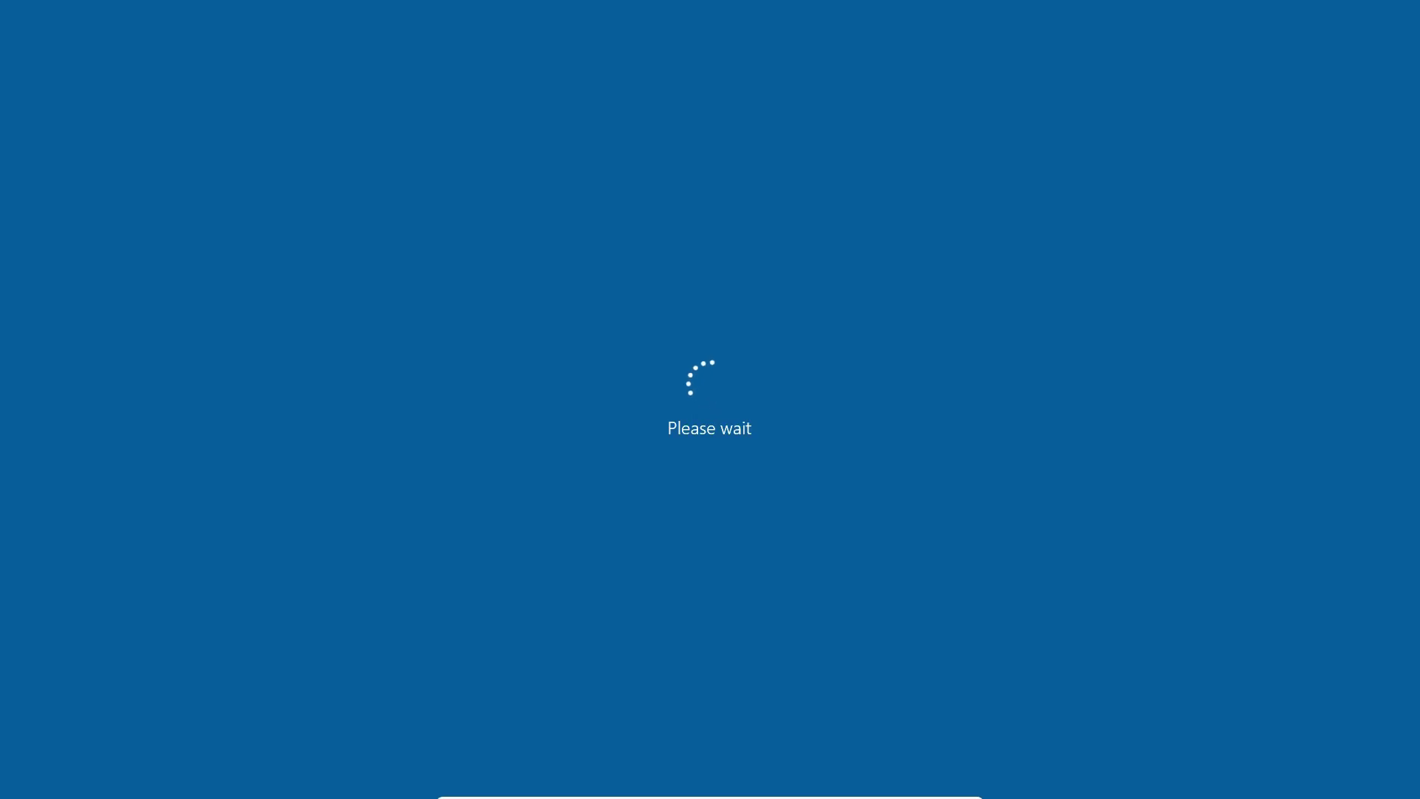
pyautogui.press('space')
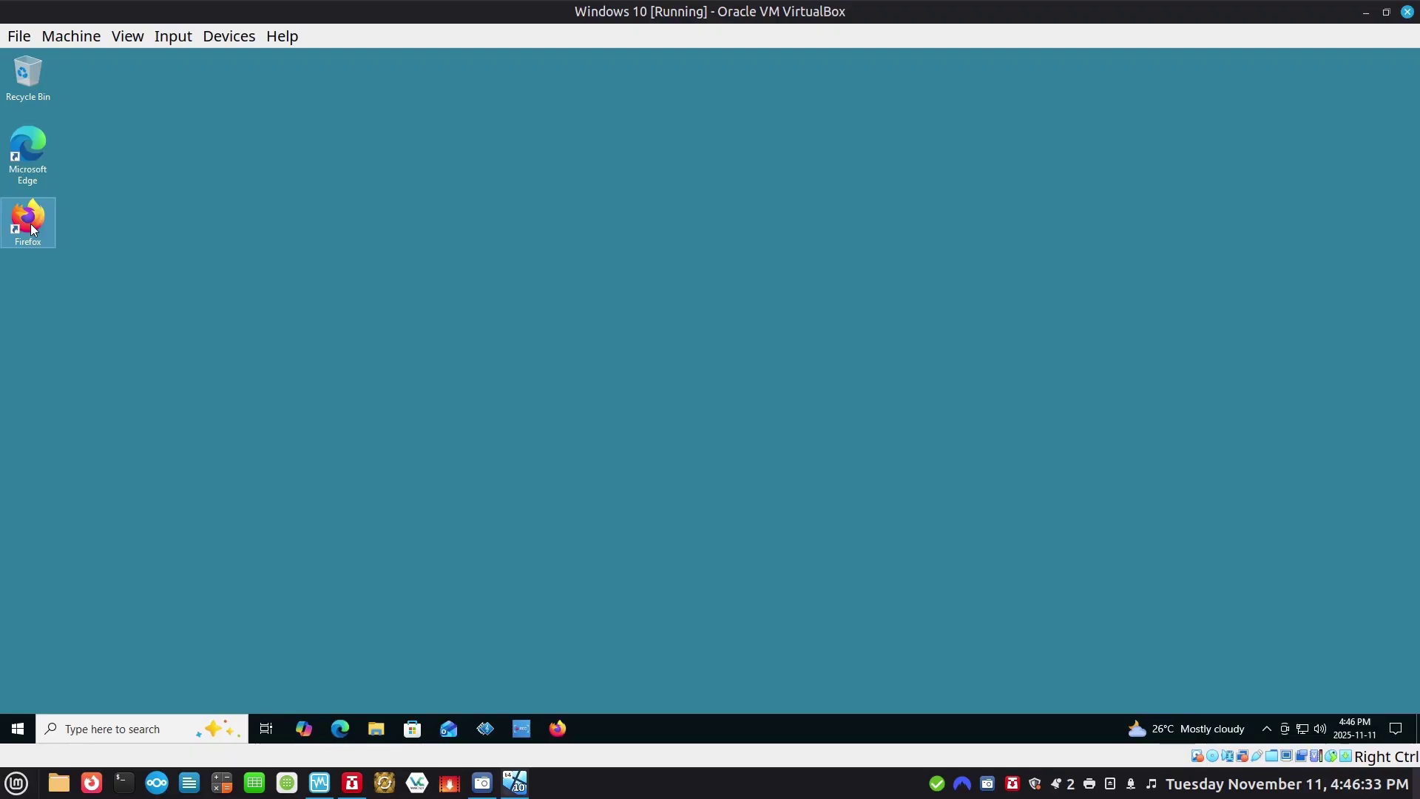
pyautogui.doubleClick(29, 222)
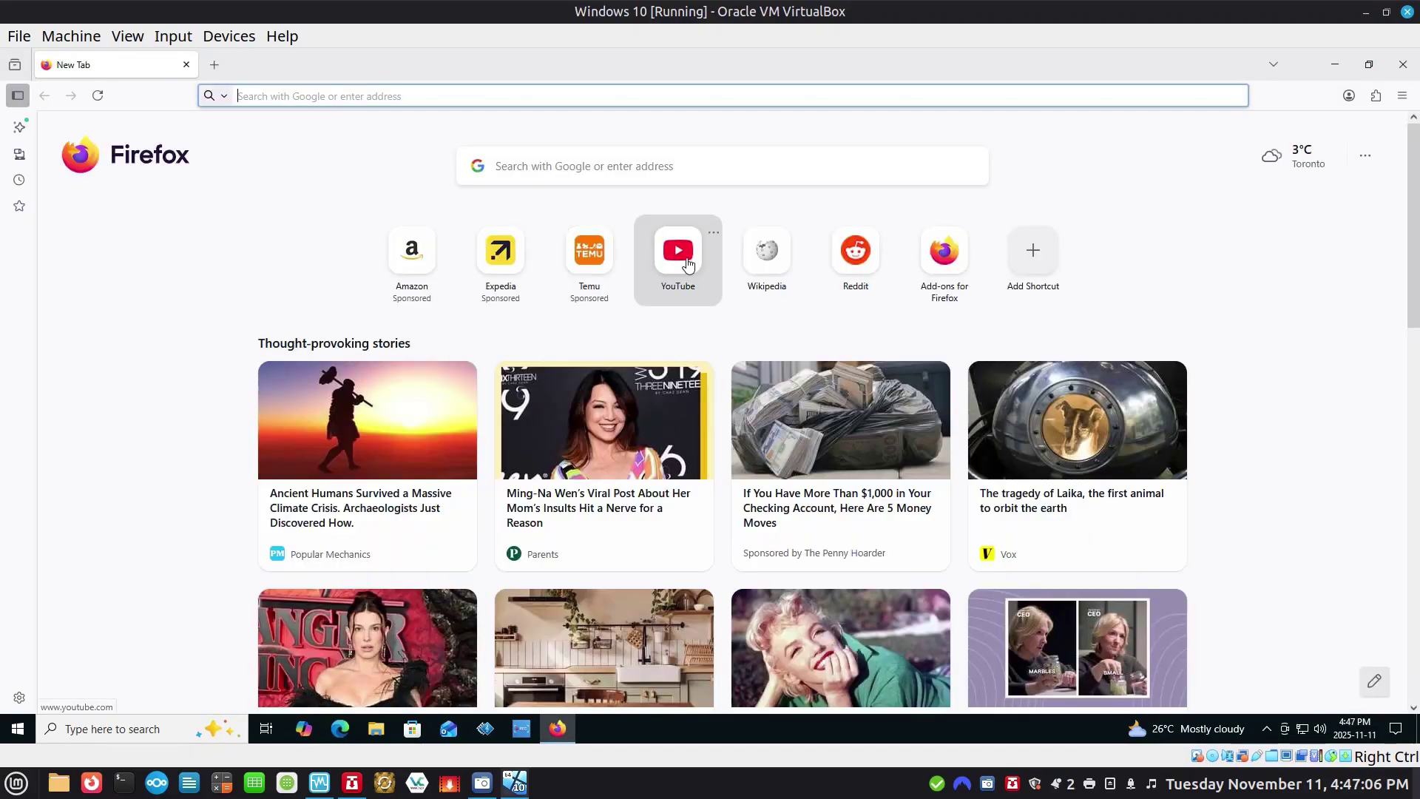
pyautogui.click(688, 264)
# Search YouTube for 'va3bh' and start playing the 71 feet Long Wire Antenna video.
pyautogui.write('v')
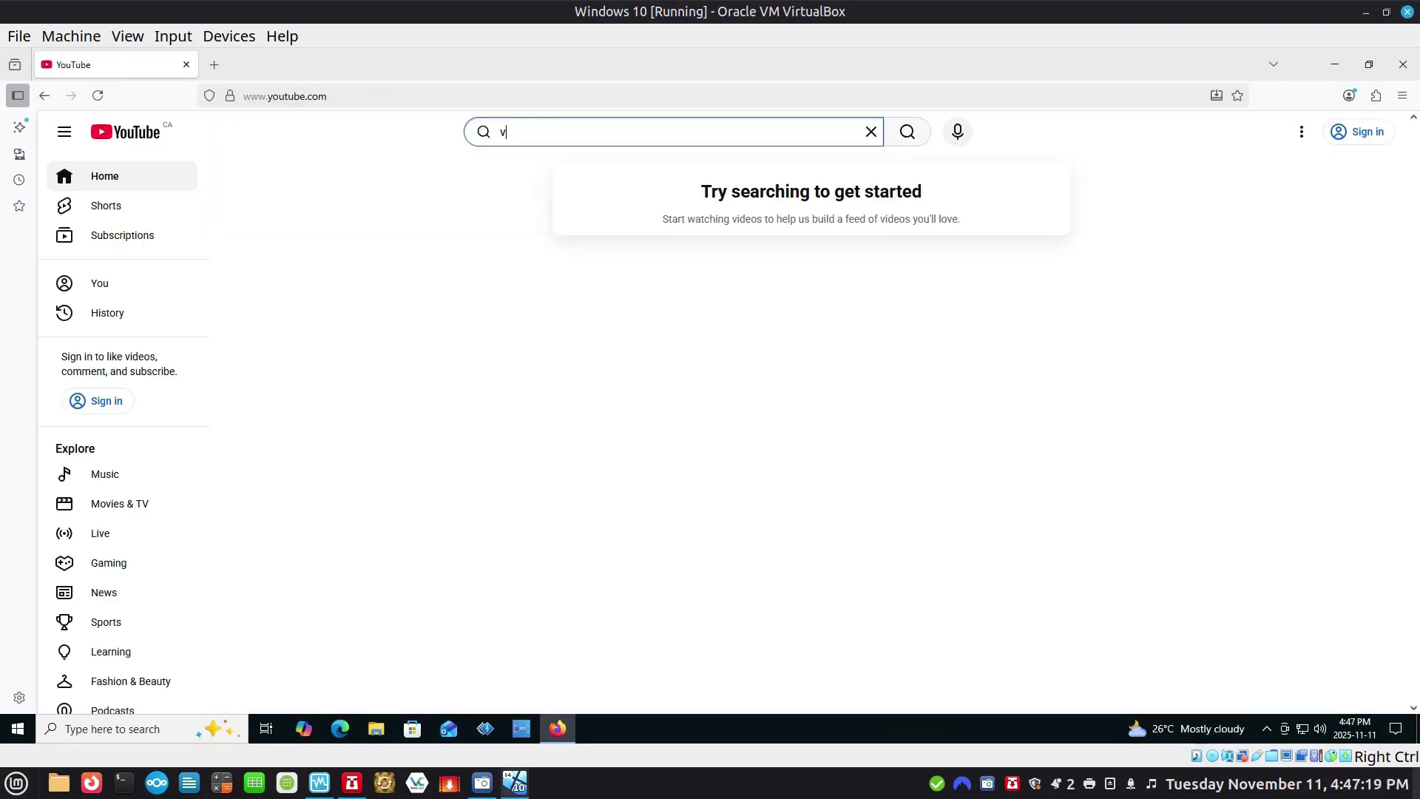
pyautogui.write('a3bhy')
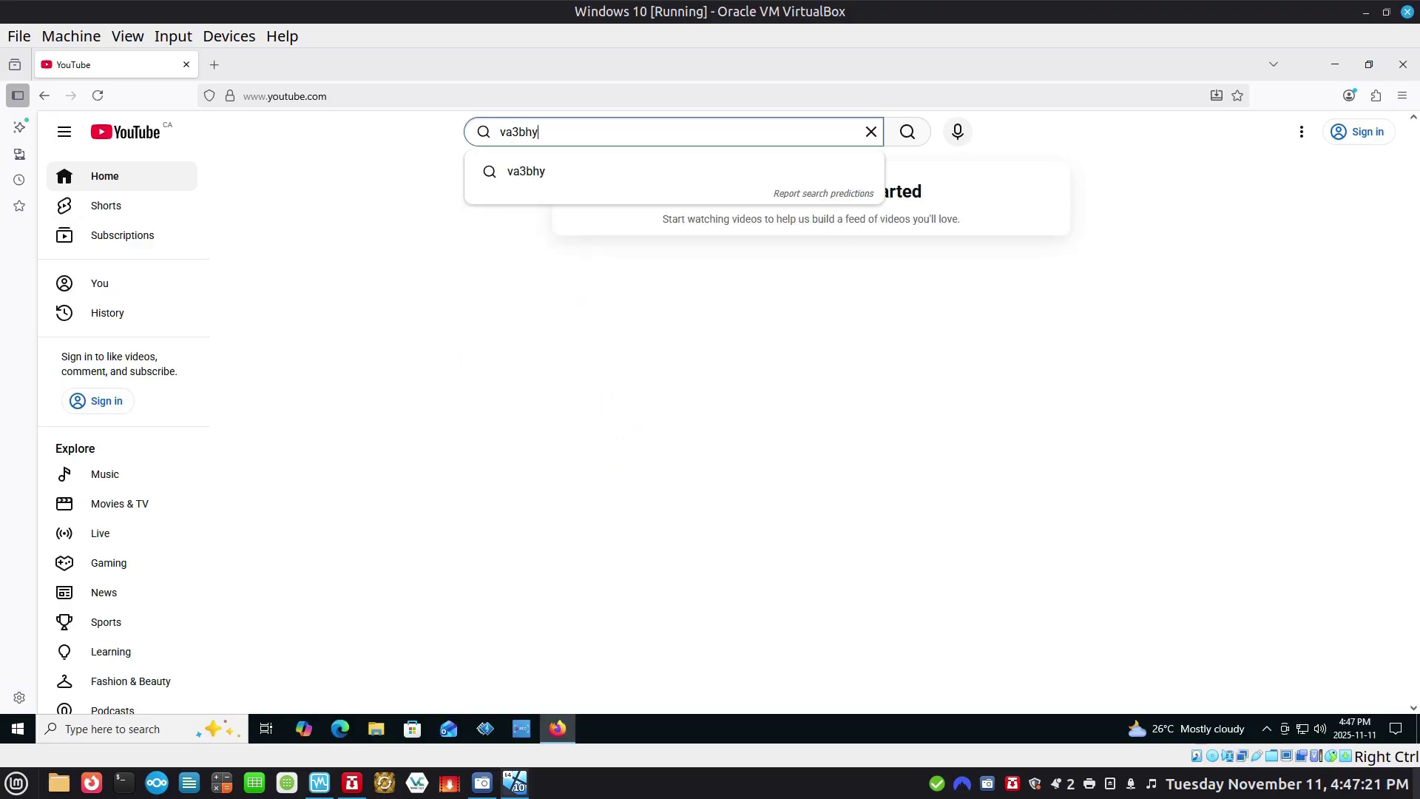
pyautogui.press('Return')
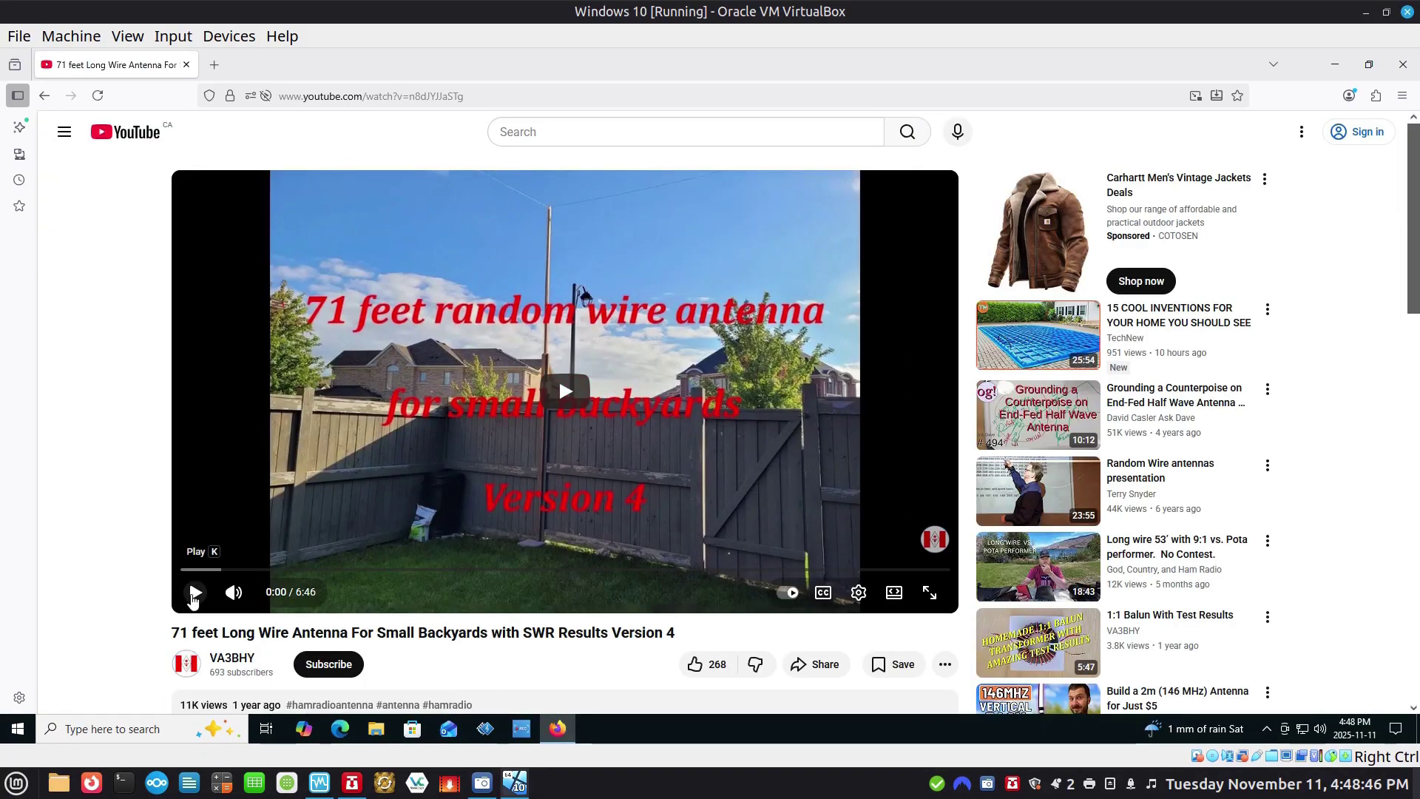
pyautogui.click(194, 594)
# Watch the video full-screen, close the stats-for-nerds overlay, then exit full-screen.
pyautogui.click(929, 594)
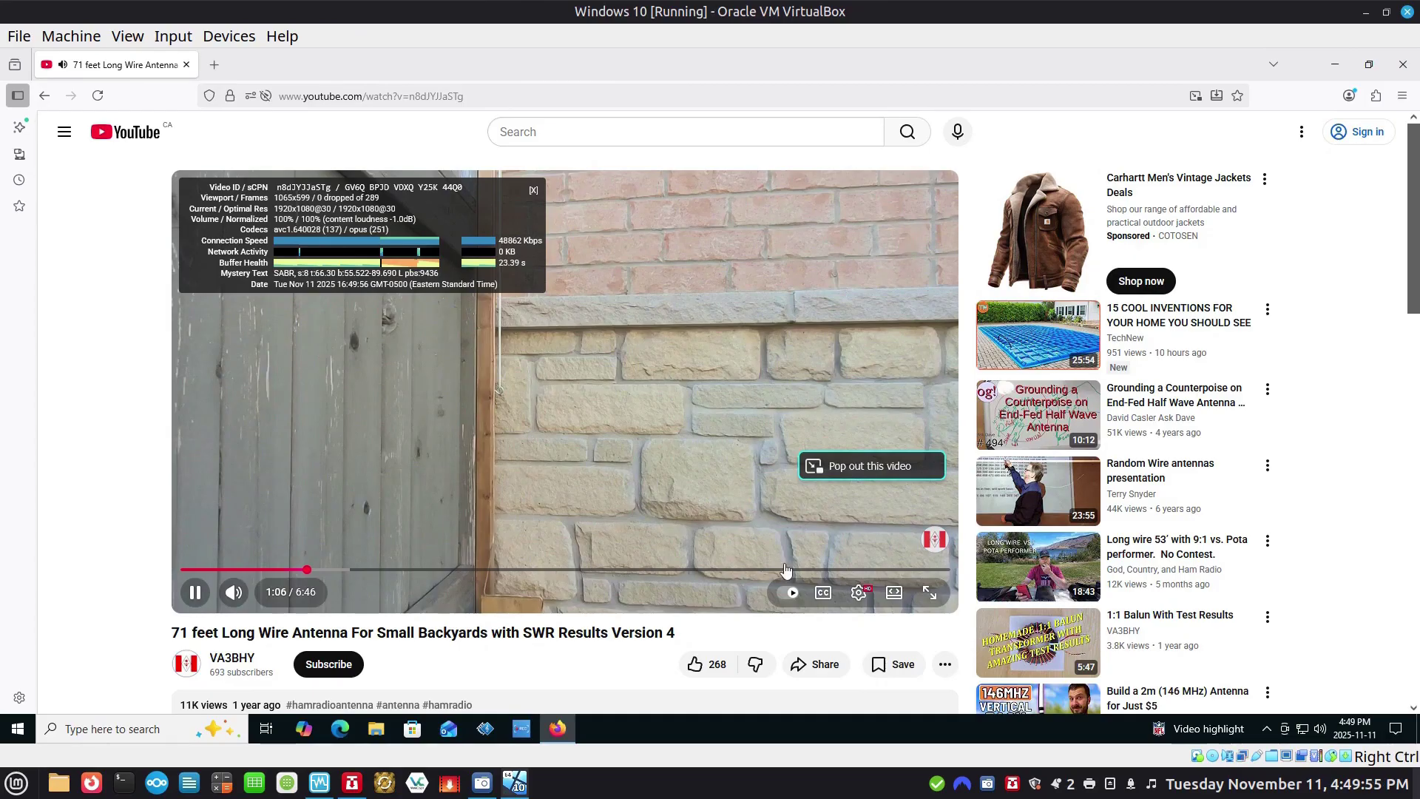
pyautogui.click(859, 593)
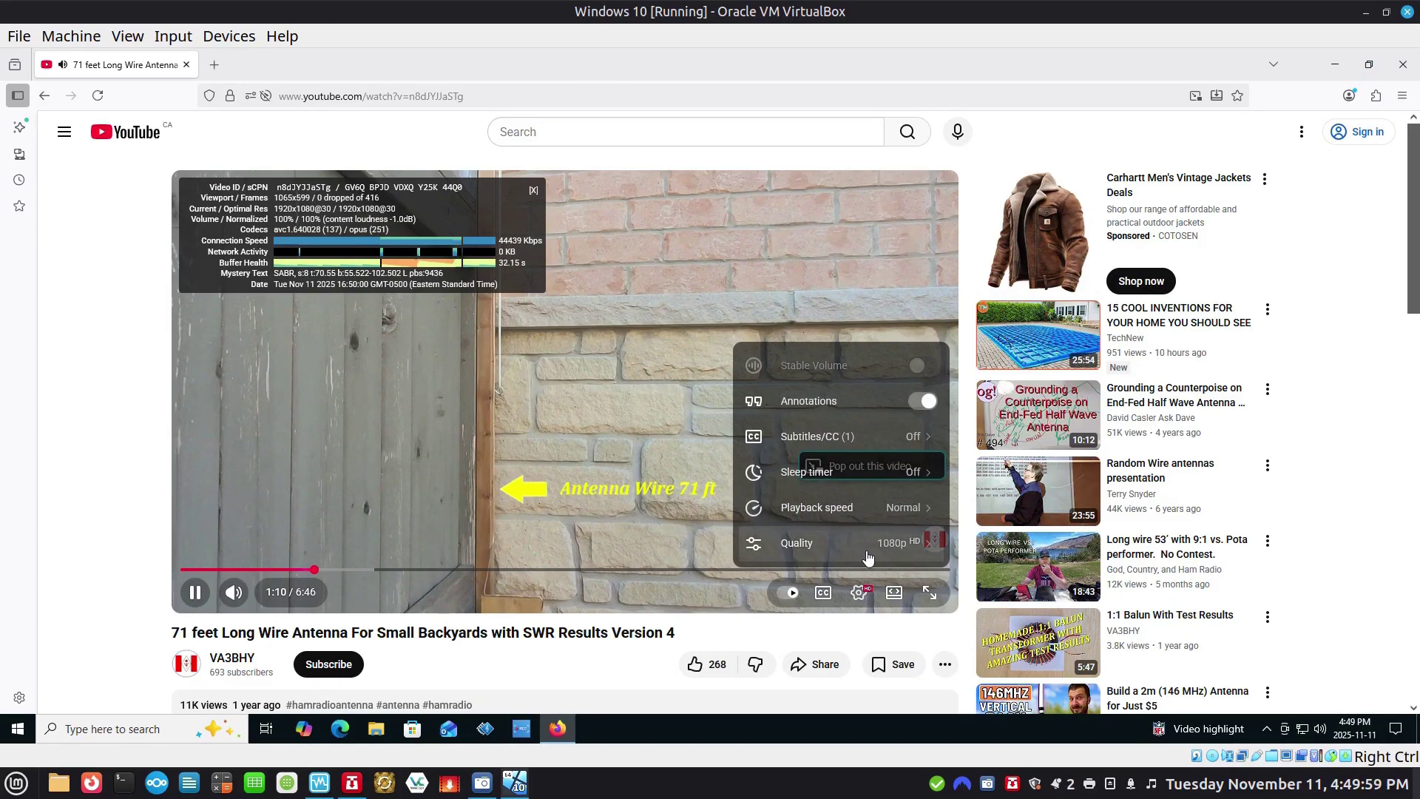
pyautogui.click(931, 592)
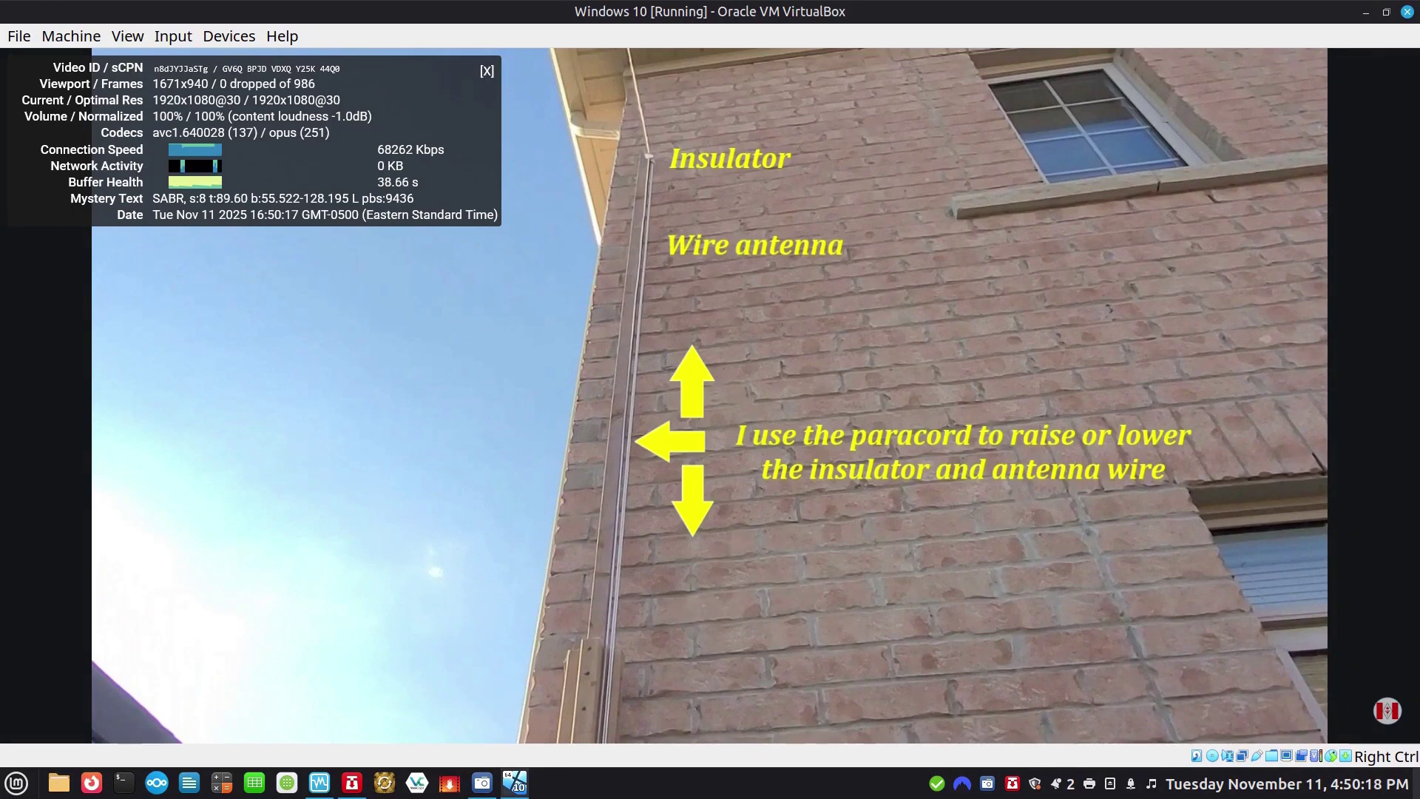
pyautogui.moveTo(1027, 256)
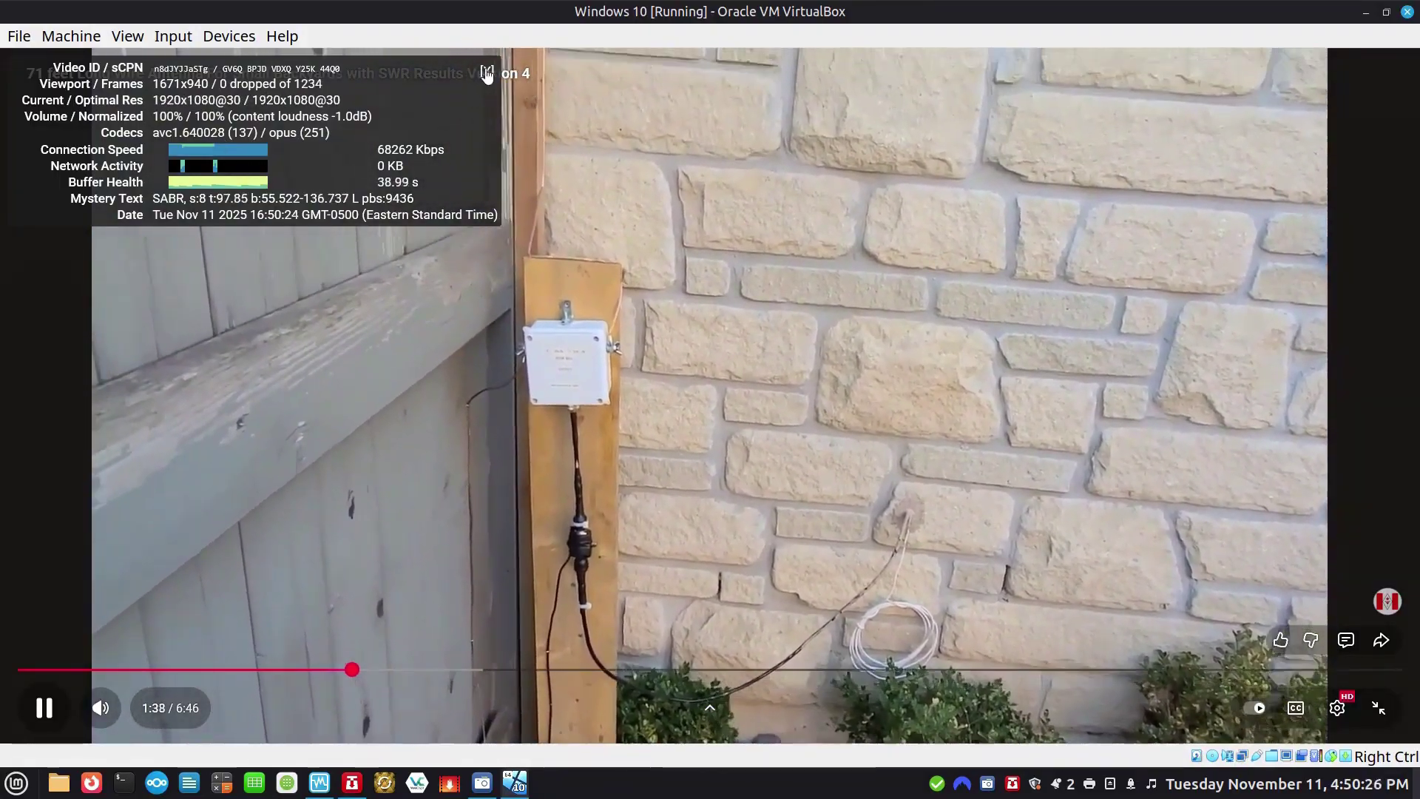
pyautogui.click(487, 71)
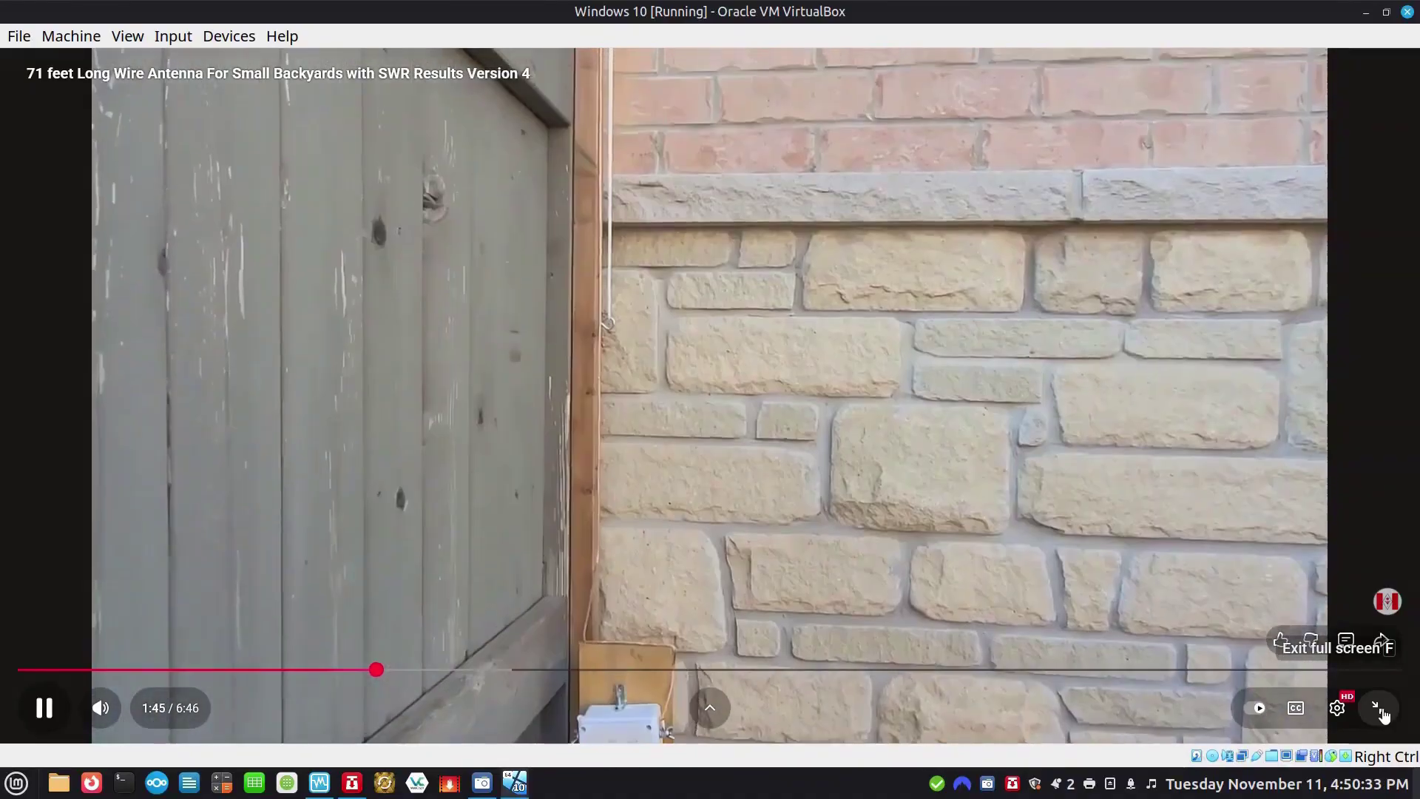
pyautogui.click(1379, 710)
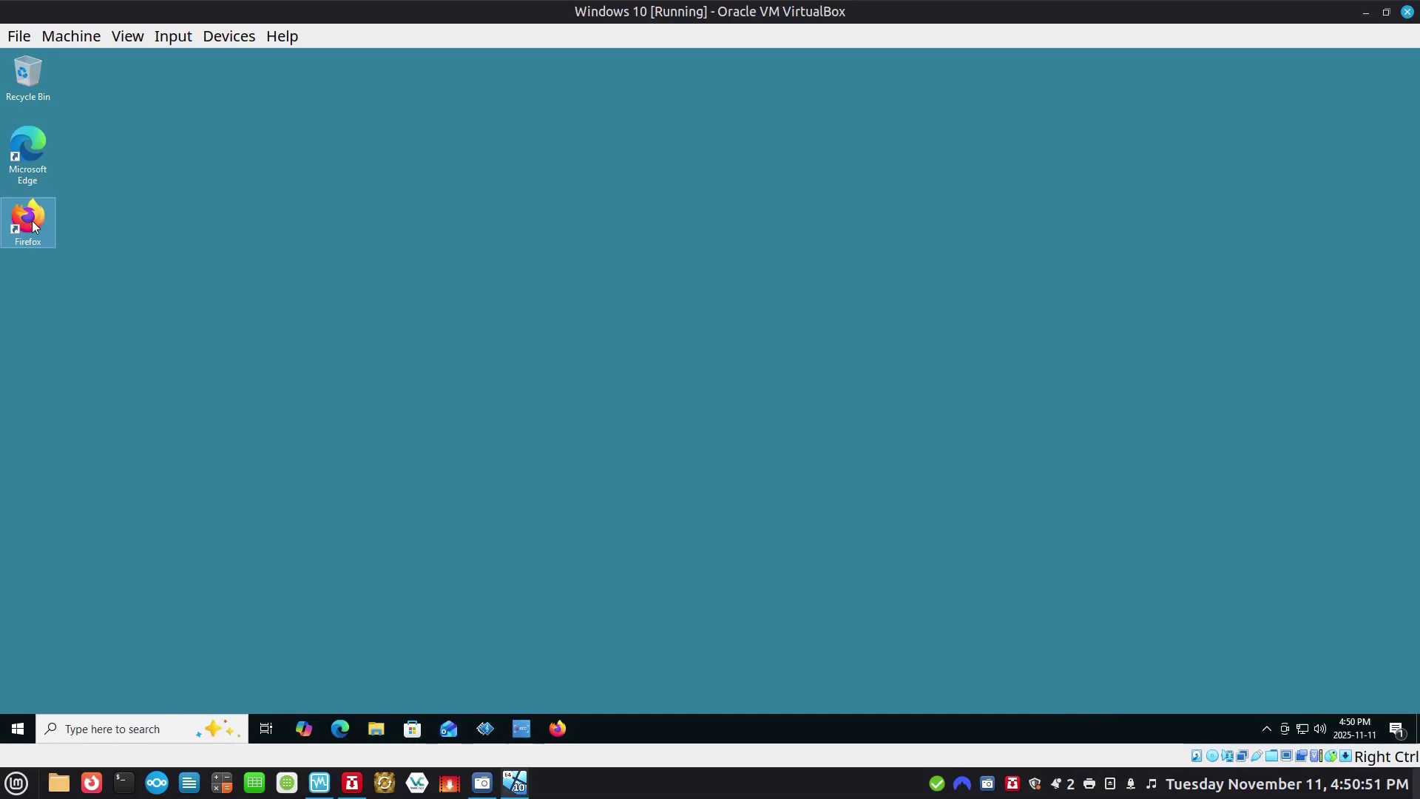
# Search Google for 'libreoffice' and download the Windows 64-bit installer from libreoffice.org.
pyautogui.write('libreoffice')
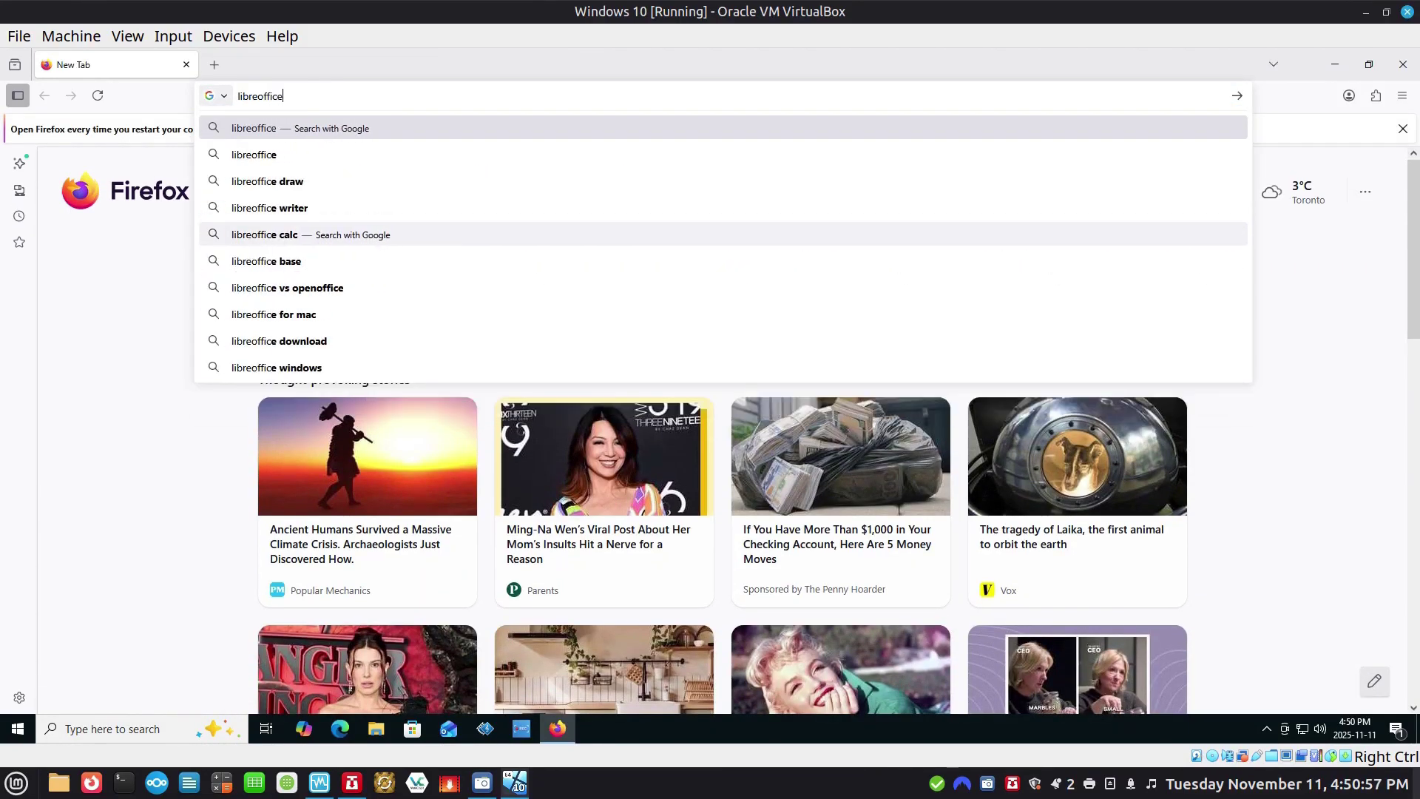
pyautogui.press('Return')
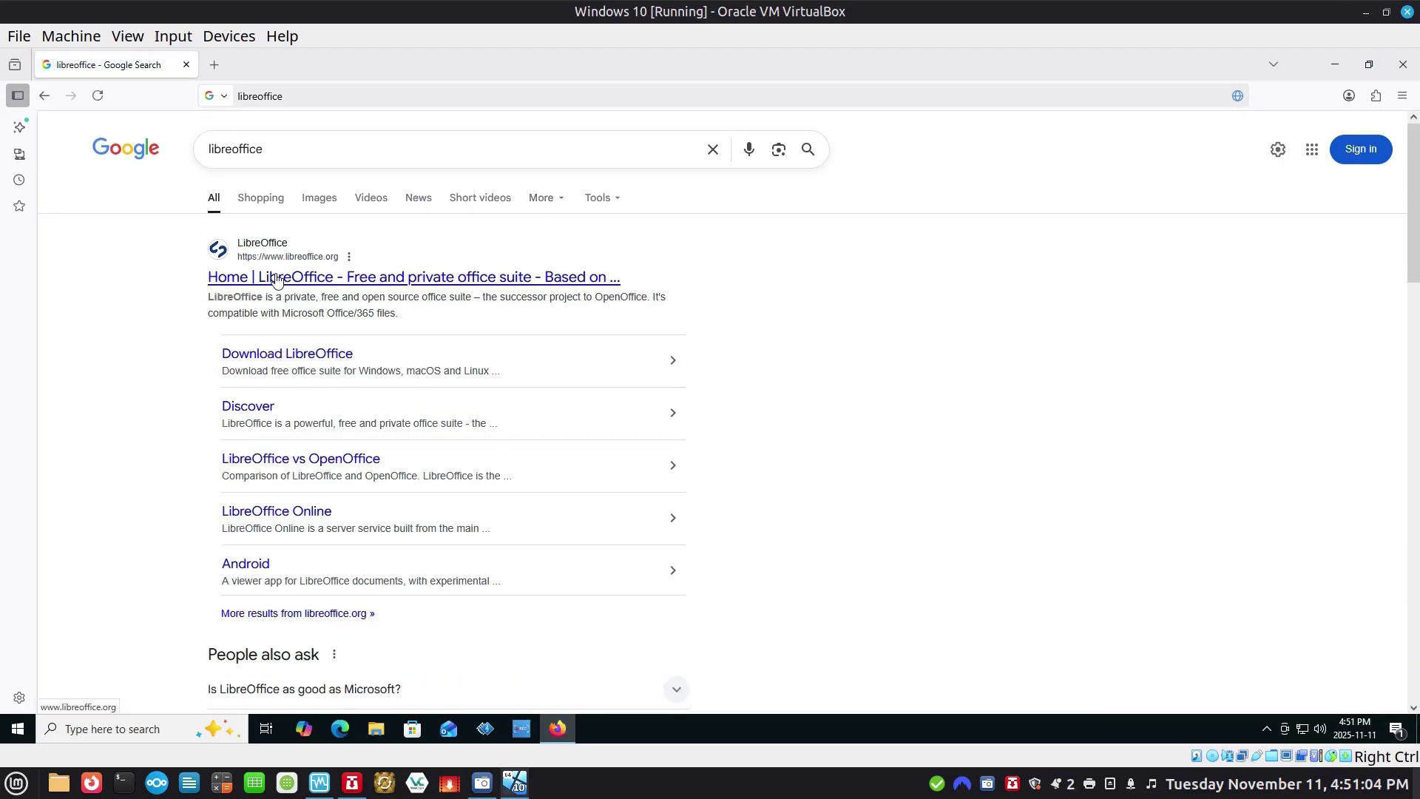
pyautogui.click(444, 278)
pyautogui.click(837, 346)
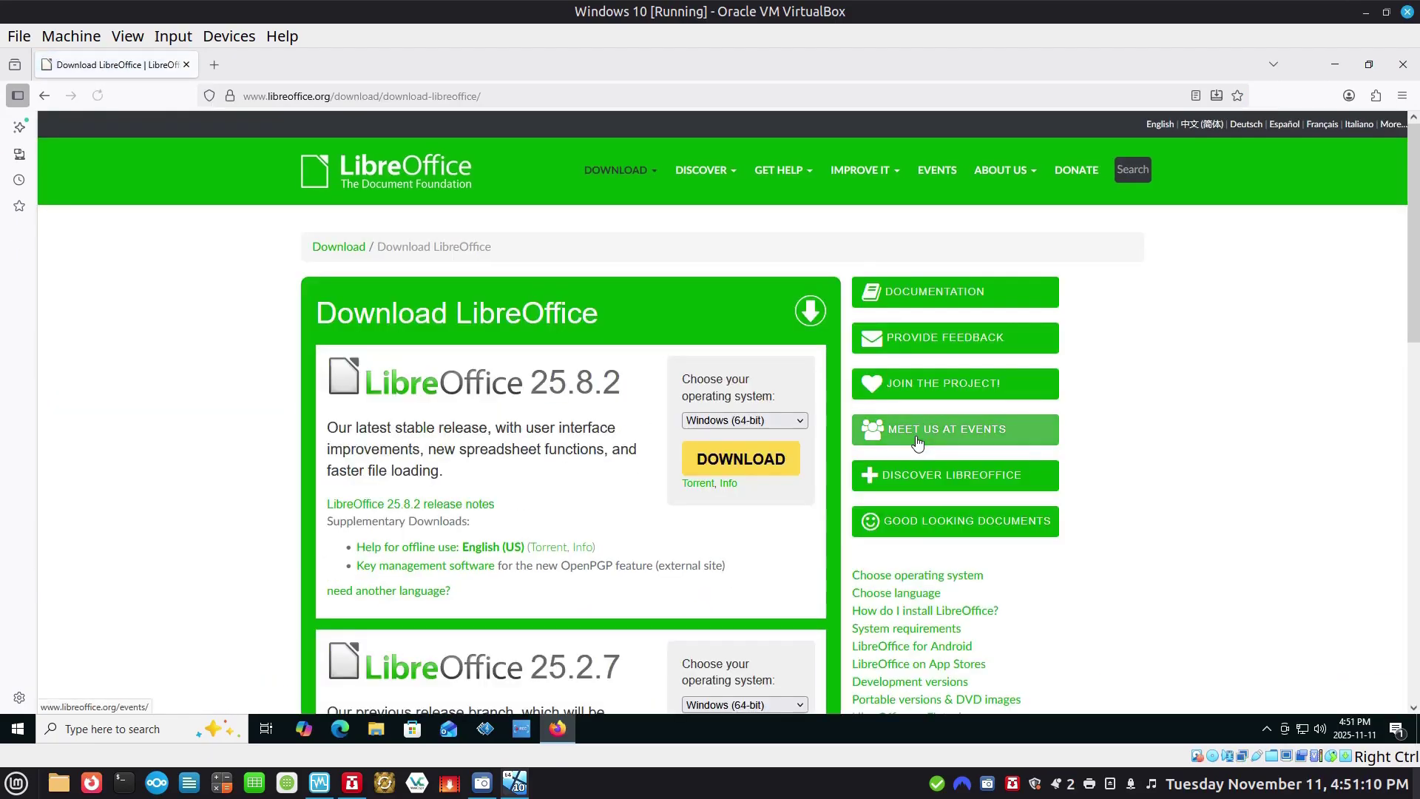
pyautogui.click(734, 462)
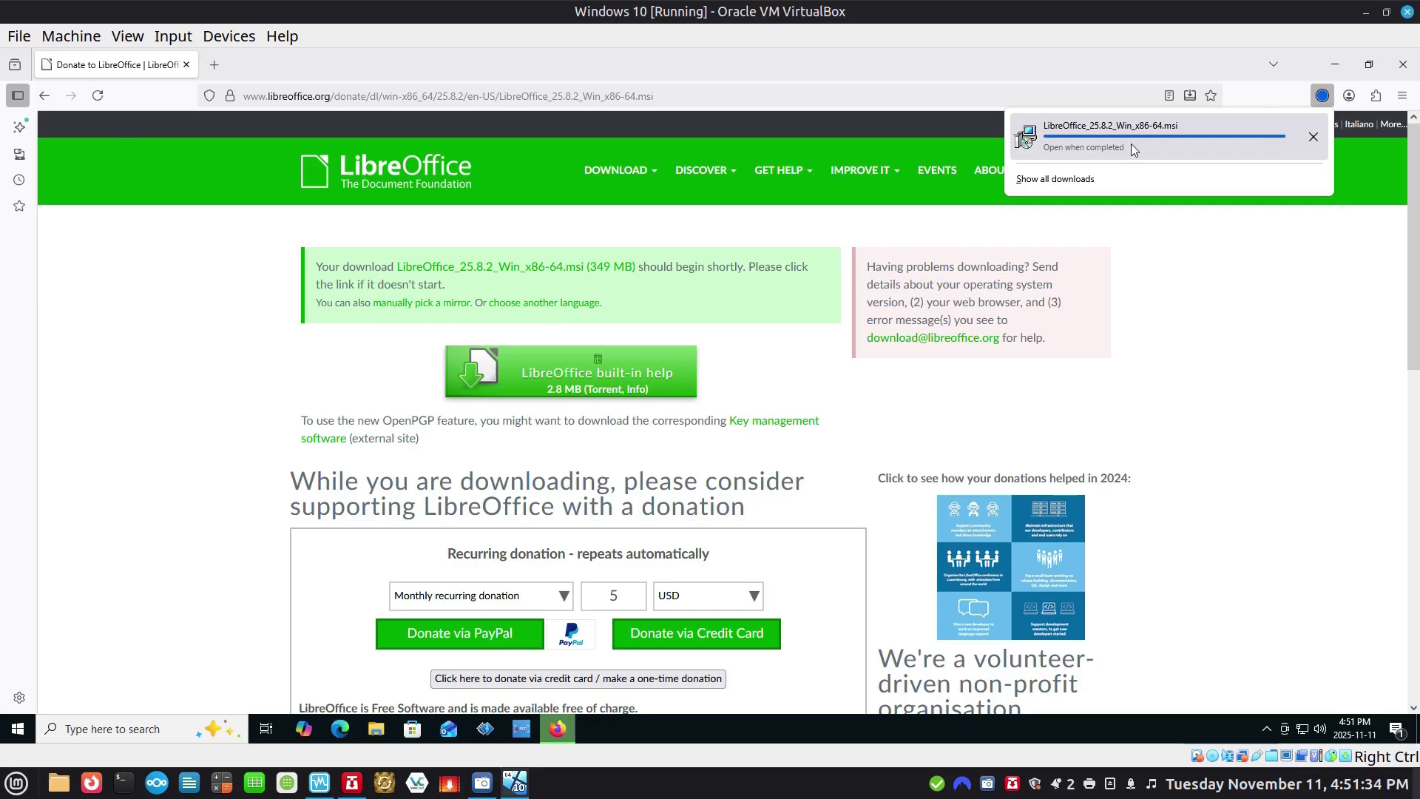
# Close Firefox and open the Downloads folder in File Explorer.
pyautogui.click(1386, 65)
pyautogui.click(376, 729)
pyautogui.doubleClick(648, 283)
# Run the LibreOffice 25.8.2 installer with Typical setup and approve the UAC prompt.
pyautogui.doubleClick(529, 287)
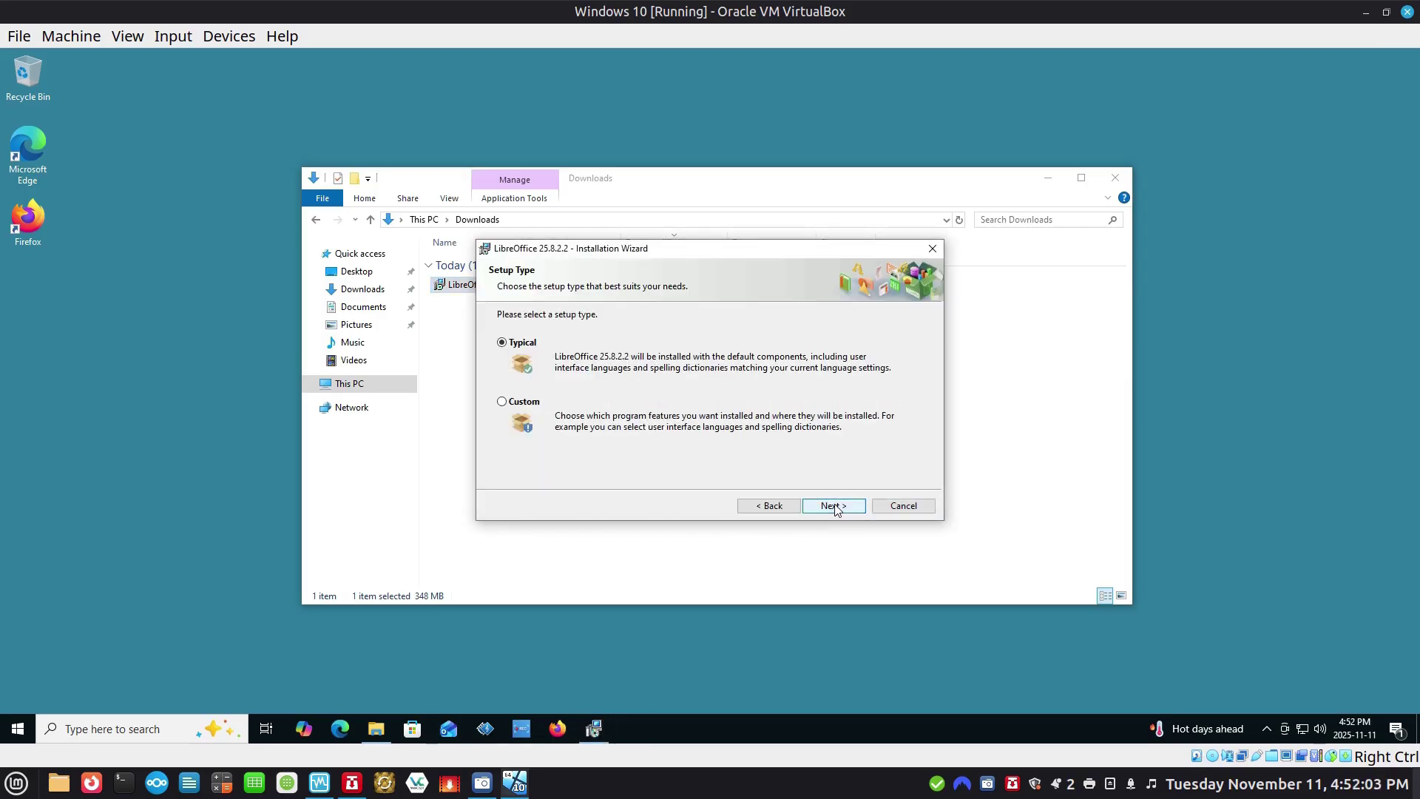
pyautogui.click(833, 507)
pyautogui.click(831, 504)
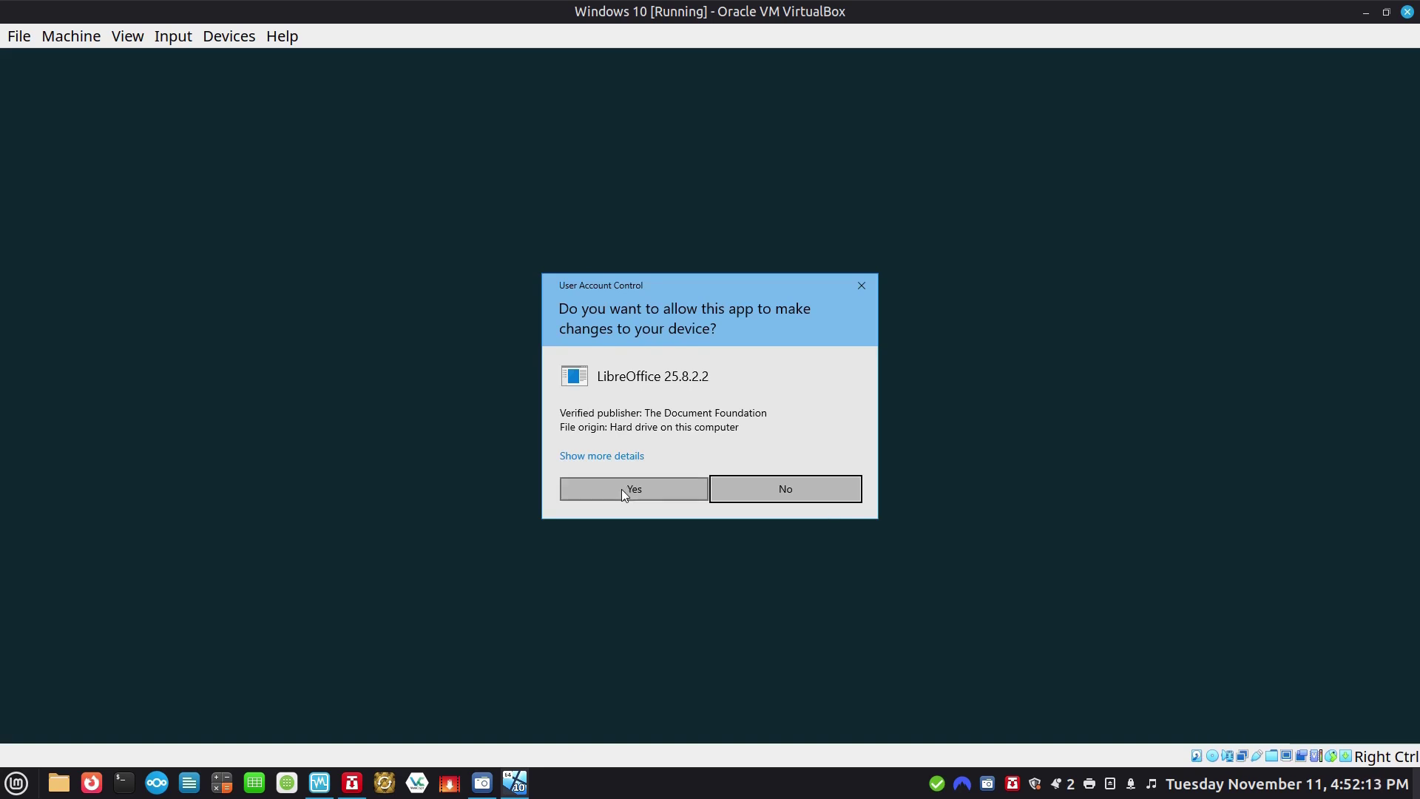
pyautogui.click(622, 491)
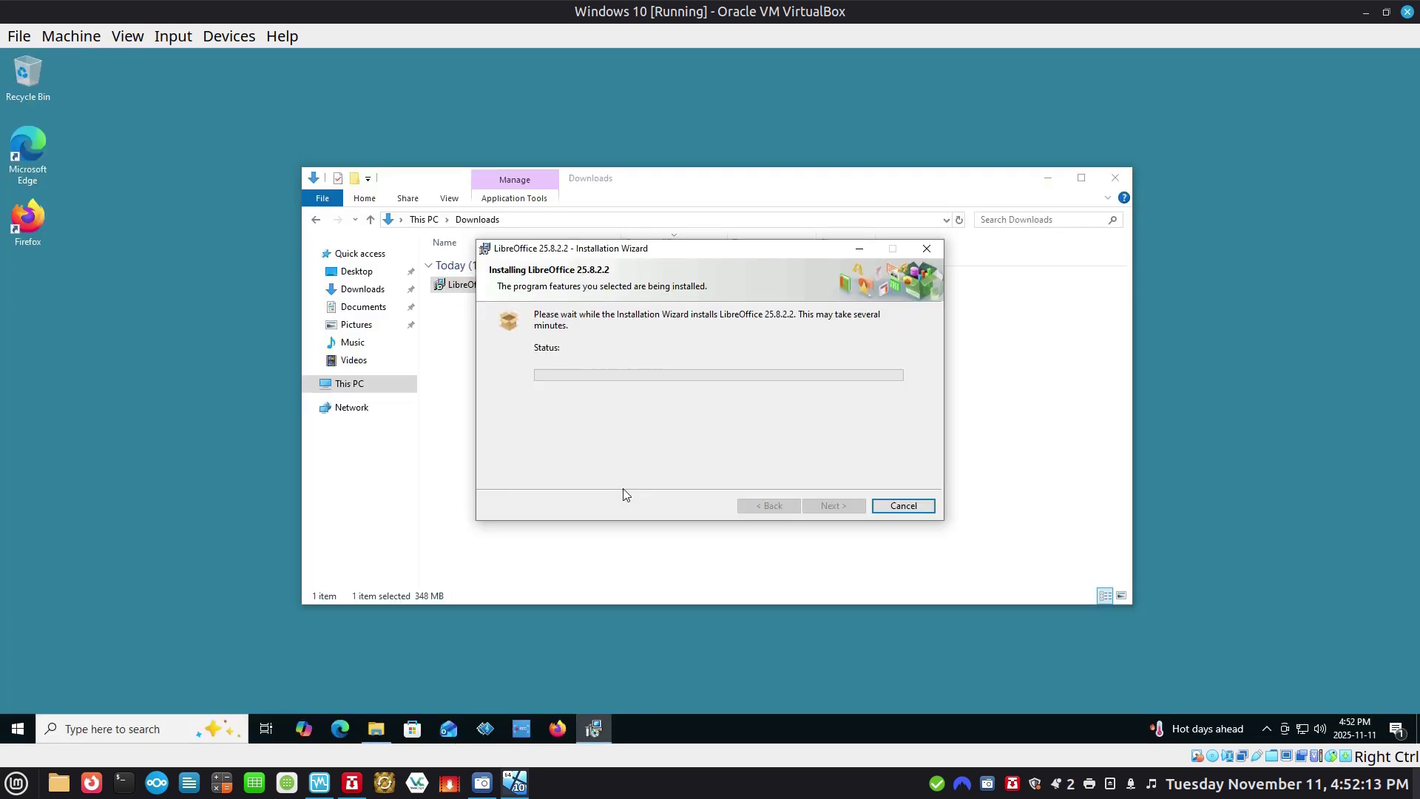
# Finish the installation wizard, decline the restart, and close the Downloads folder.
pyautogui.press('Control_R+f')
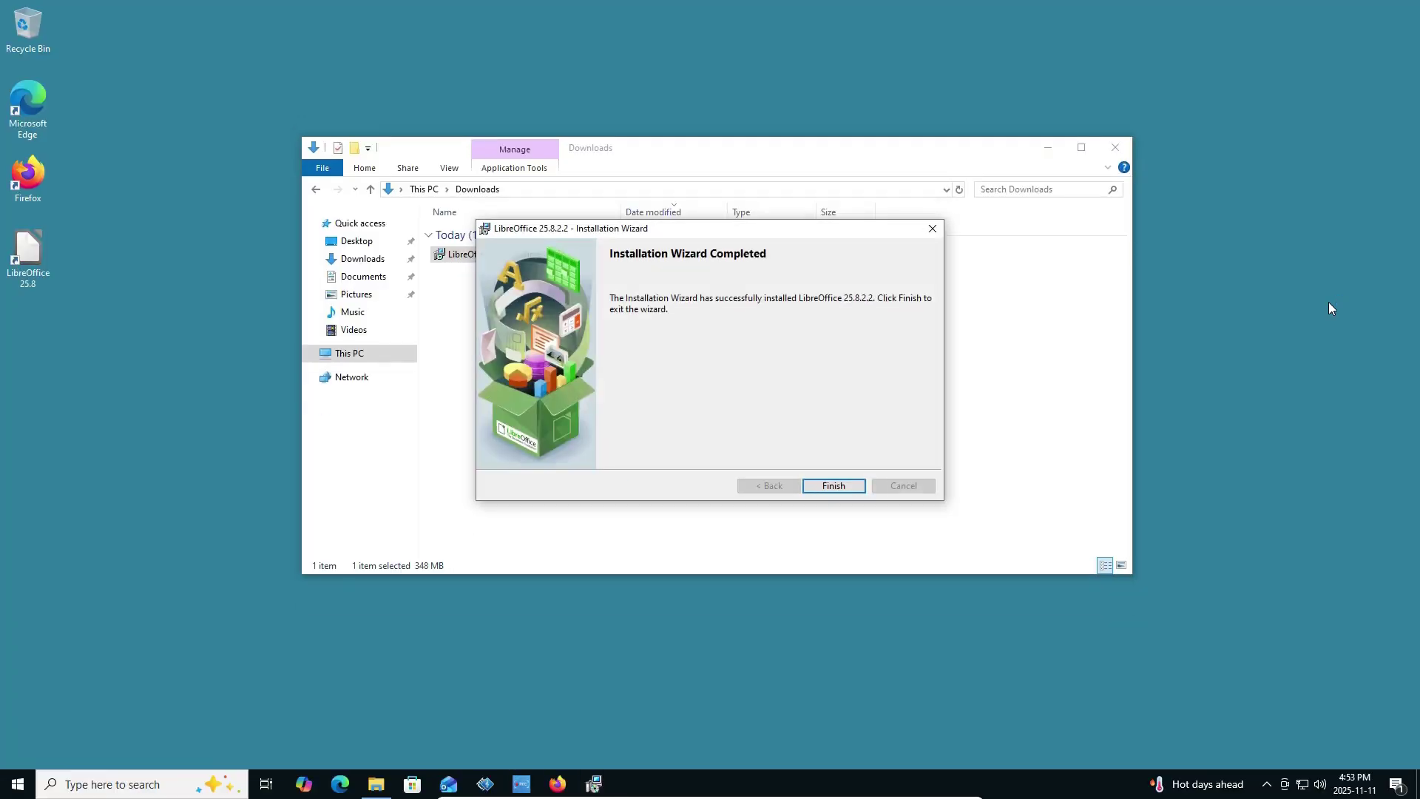
pyautogui.click(834, 487)
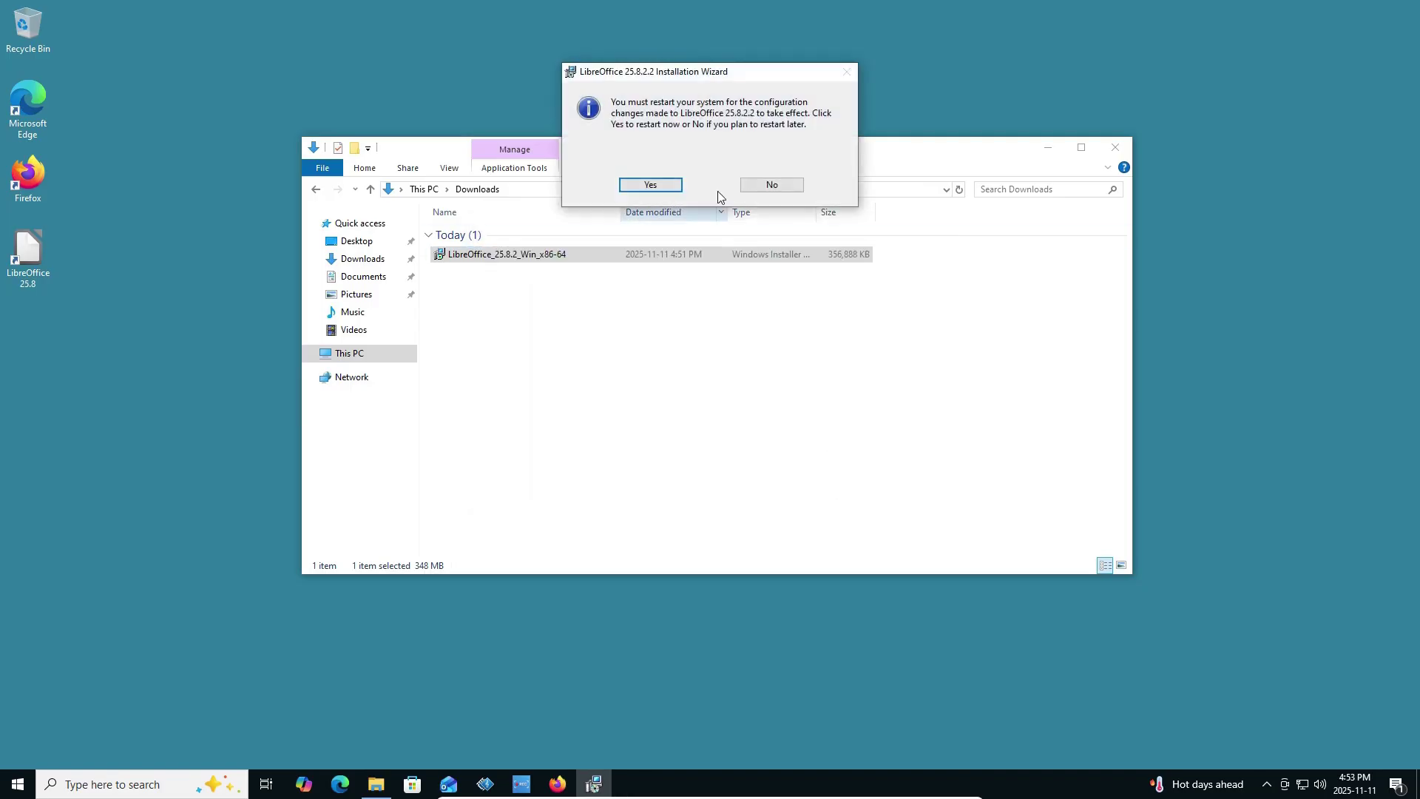
pyautogui.click(771, 185)
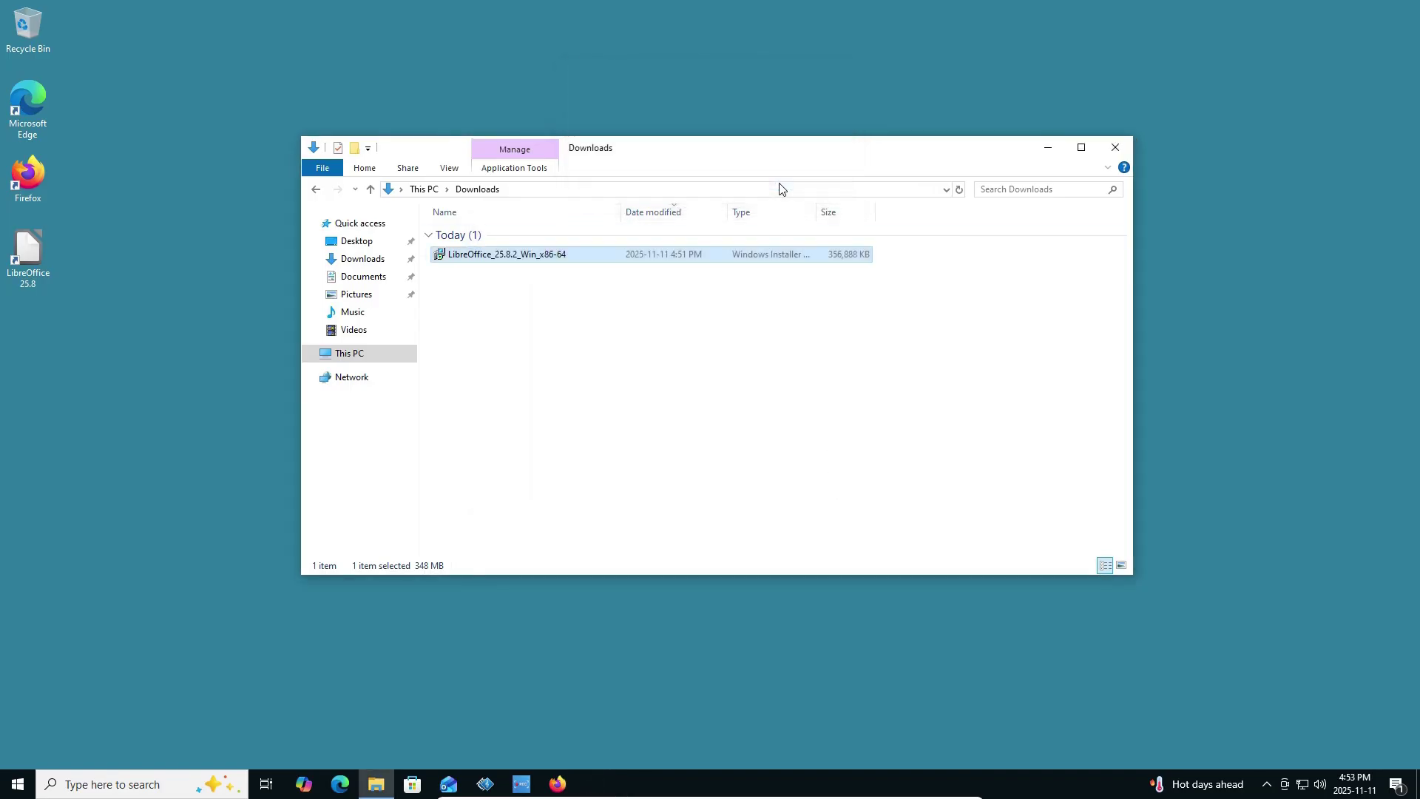
pyautogui.click(1113, 147)
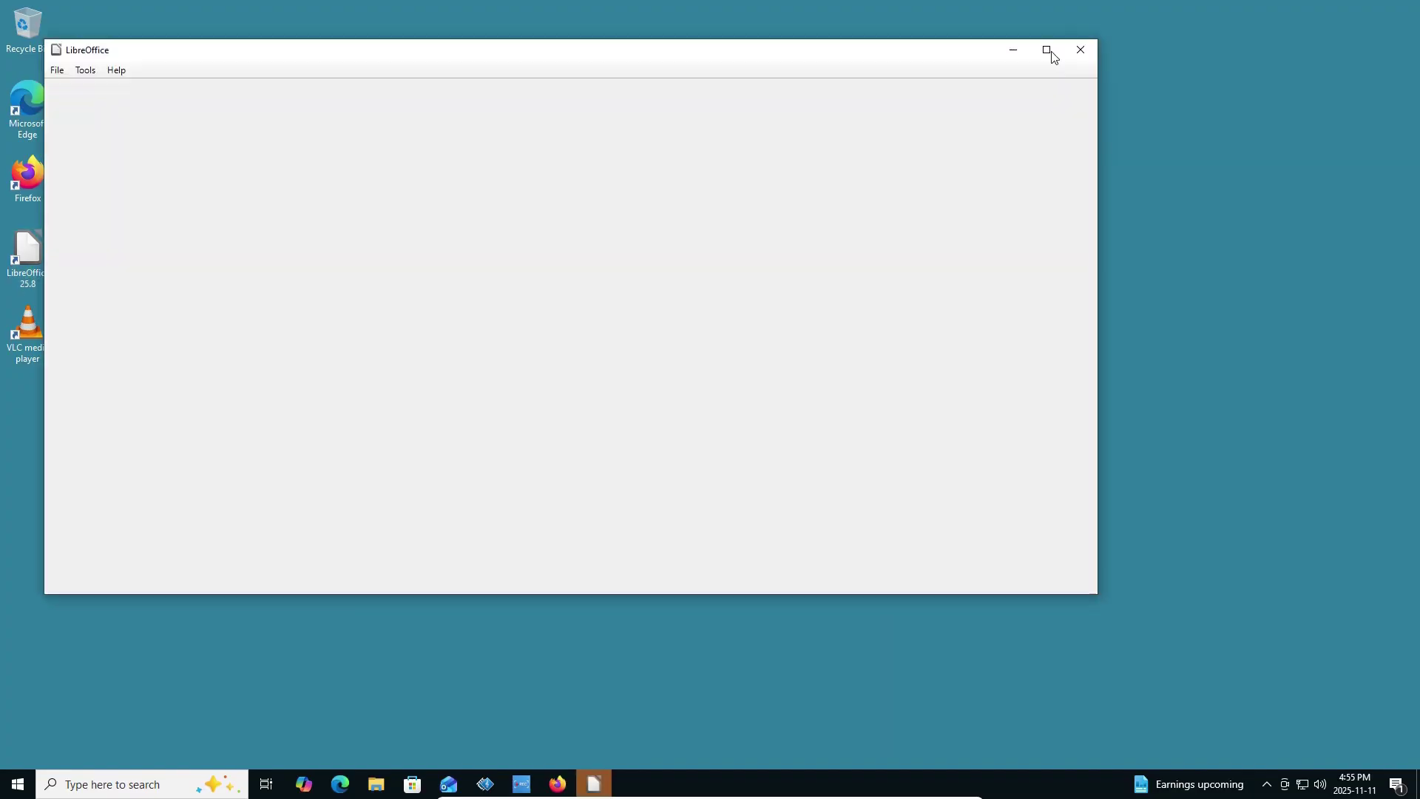
# Maximize the LibreOffice Start Center window and toggle the VM's full-screen mode.
pyautogui.click(1047, 48)
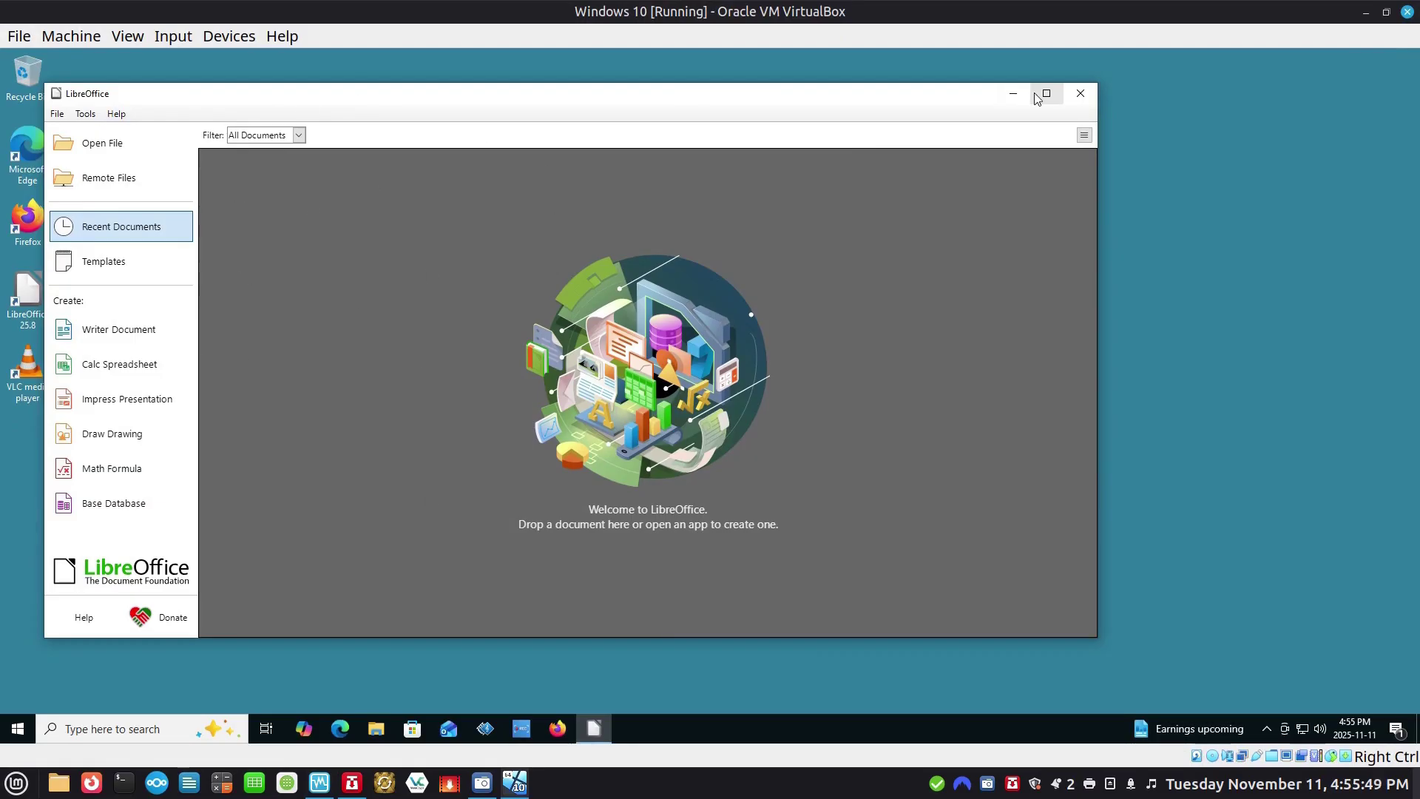
pyautogui.click(1047, 93)
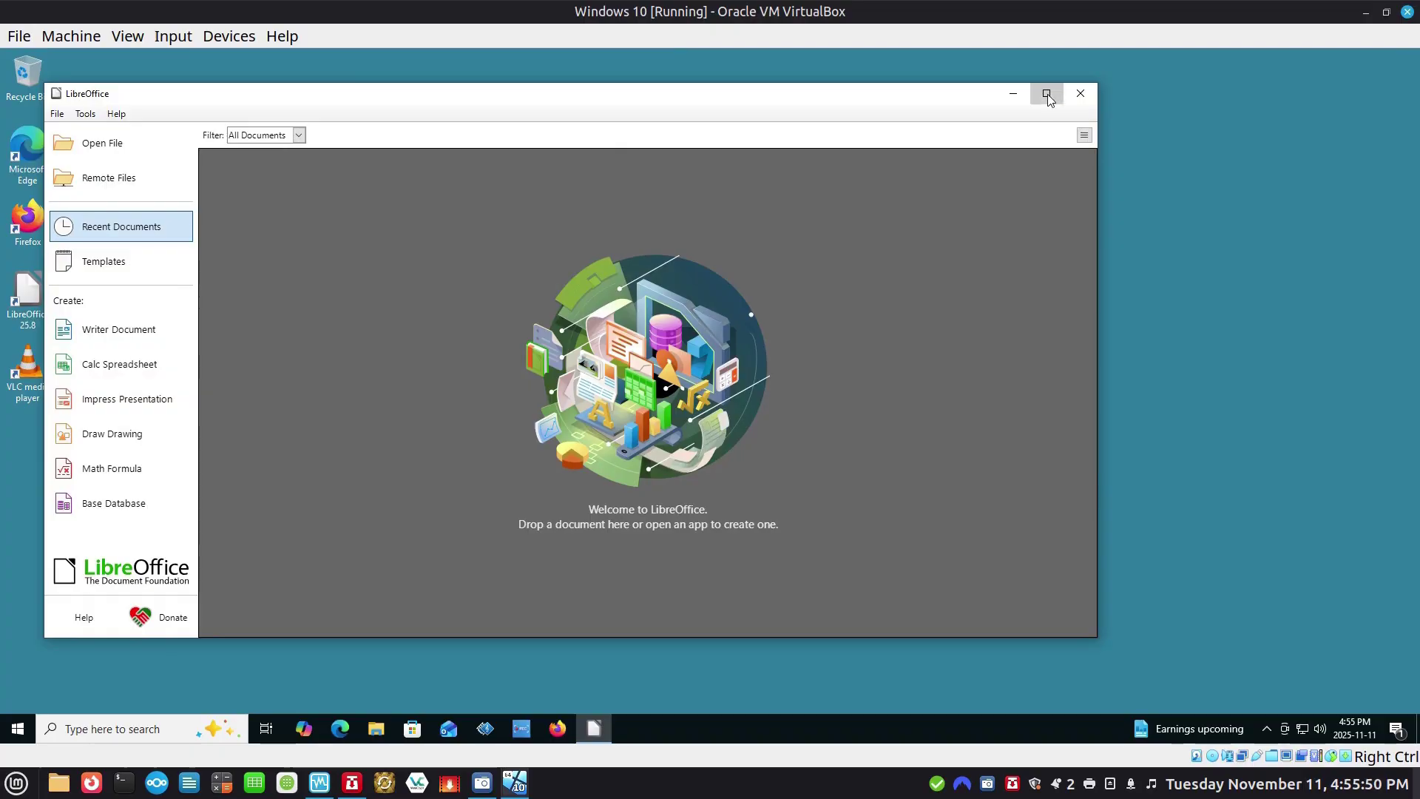
pyautogui.press('Control_R+f')
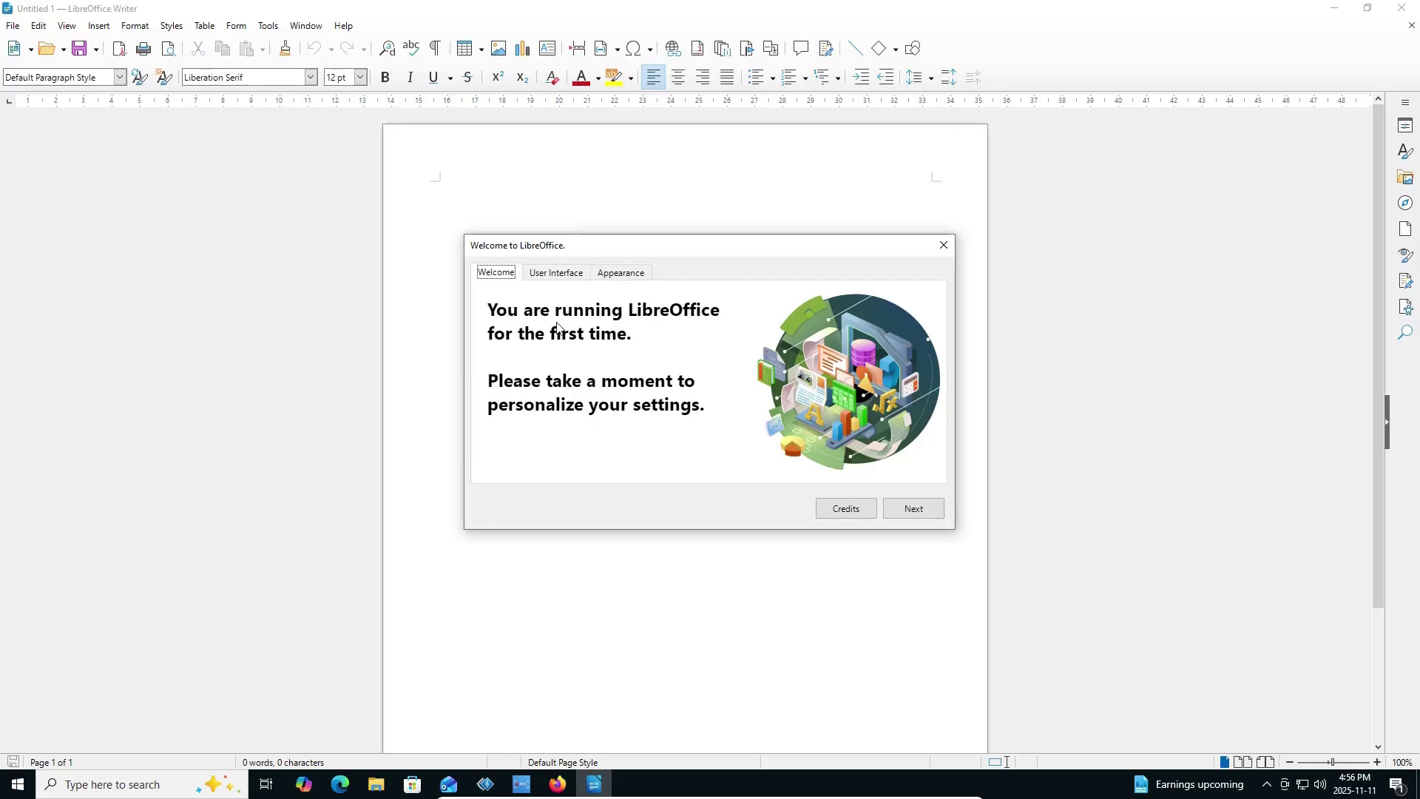
# Type 'Hello World!' on a new Writer page and select it.
pyautogui.press('Escape')
pyautogui.write('Hello World!')
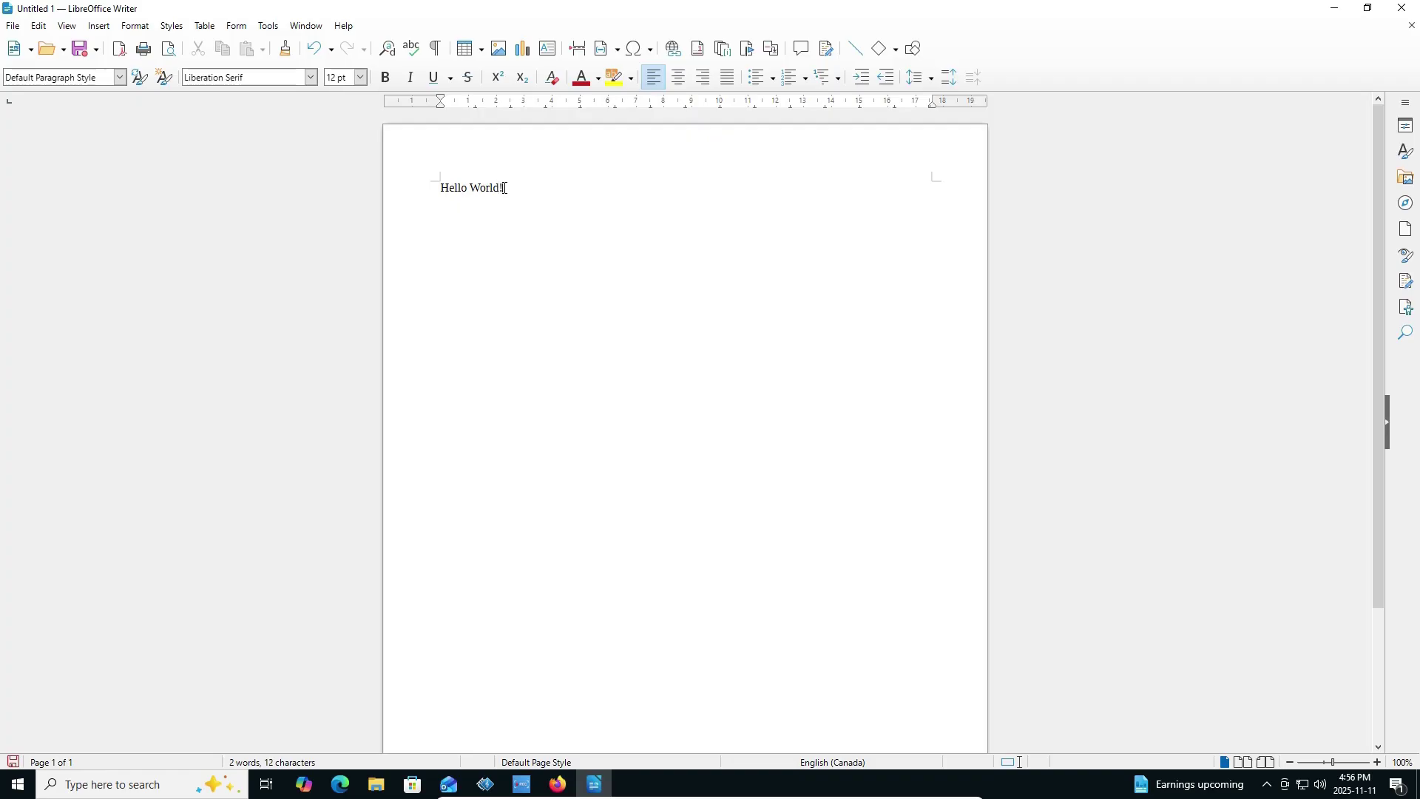
pyautogui.moveTo(504, 187); pyautogui.dragTo(349, 187)
# Format the text as 96 pt bold italic, then close the document without saving.
pyautogui.click(361, 77)
pyautogui.scroll(-3, 351, 360)
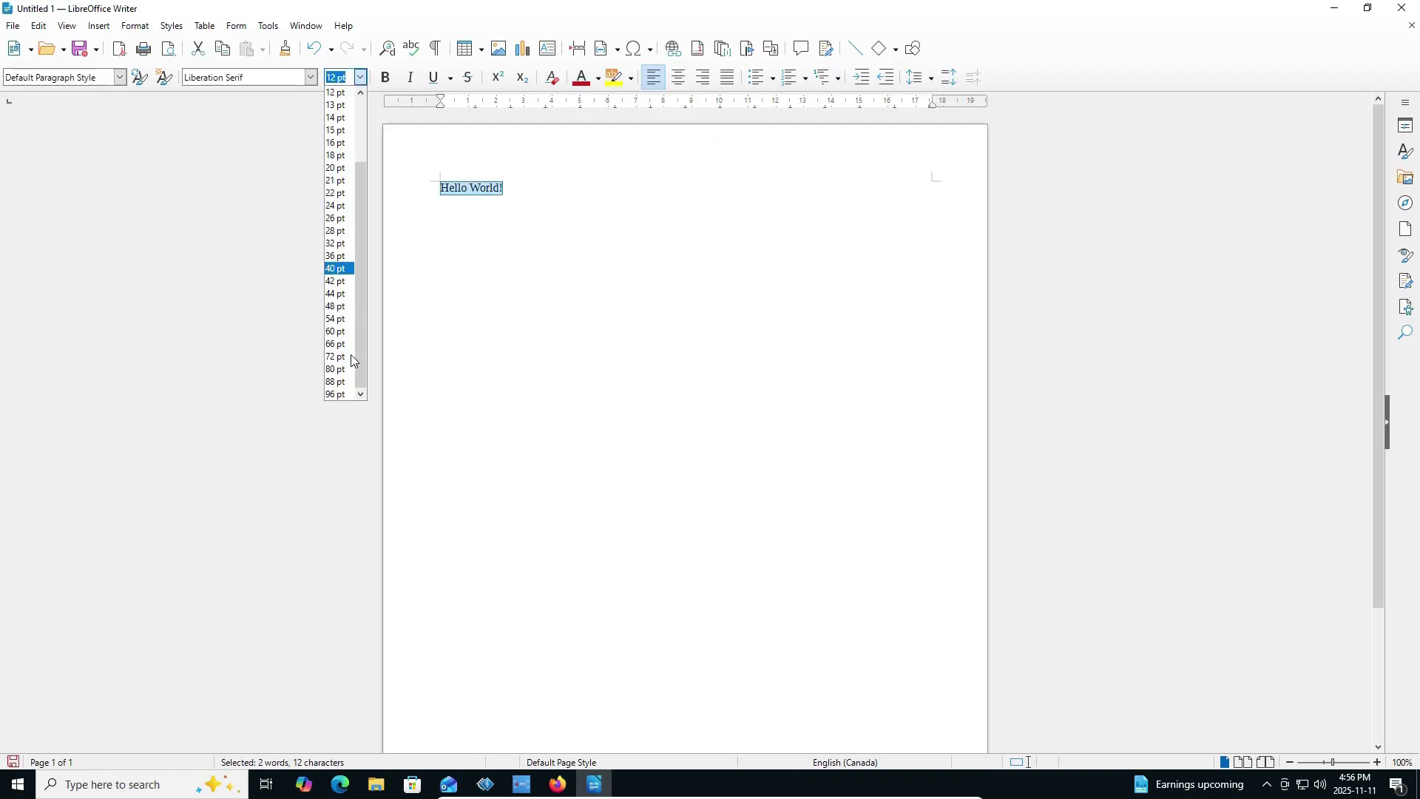
pyautogui.click(341, 393)
pyautogui.click(386, 77)
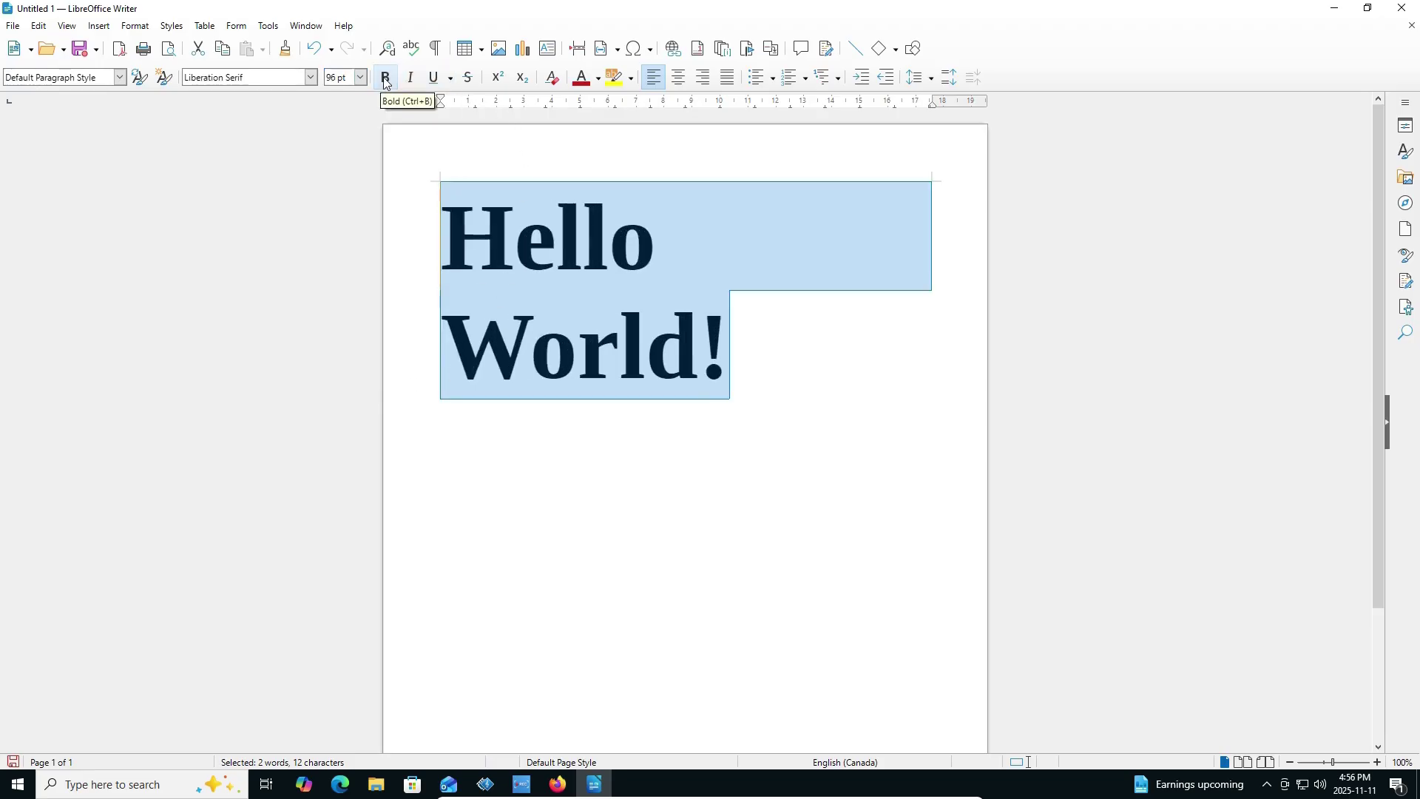
pyautogui.click(411, 77)
pyautogui.click(590, 504)
pyautogui.click(751, 238)
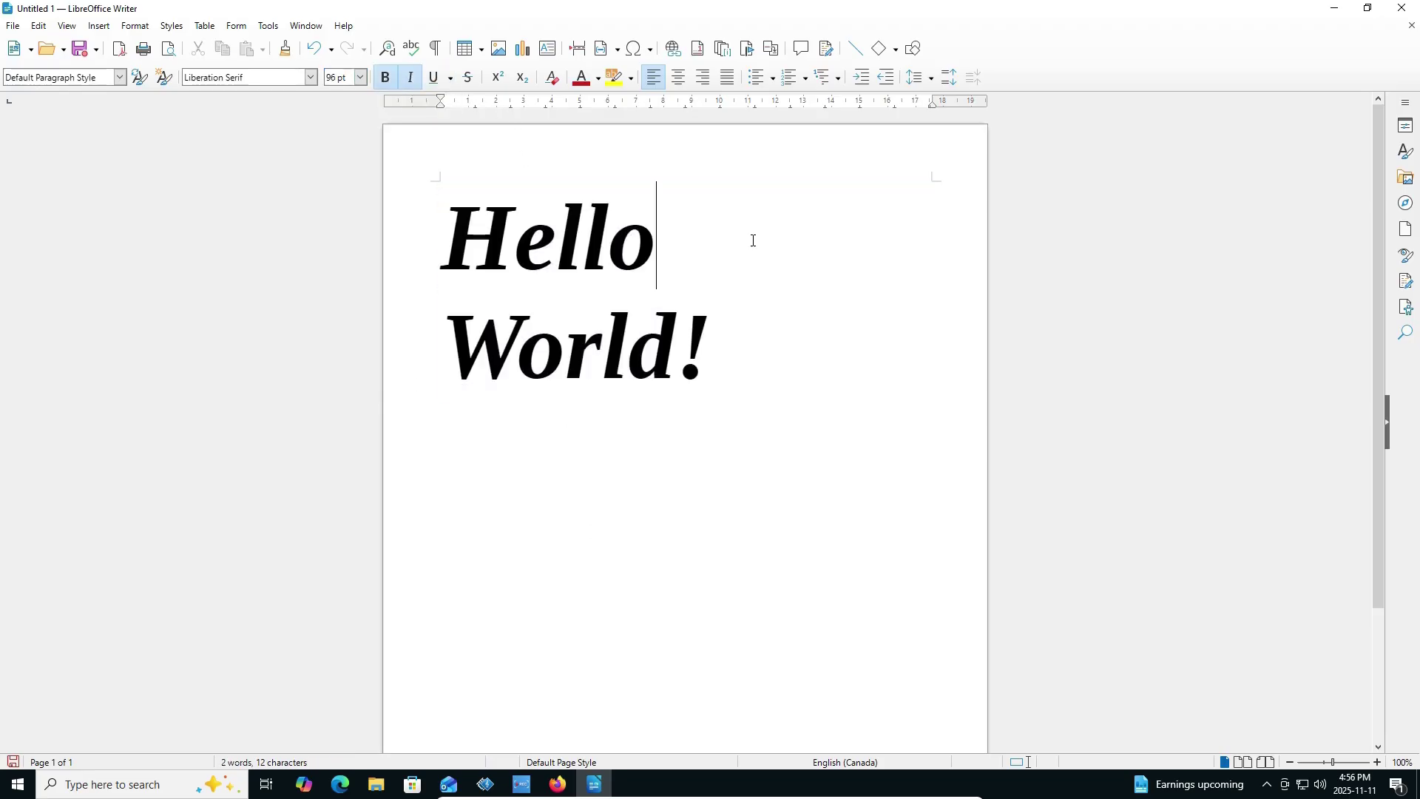
pyautogui.click(1407, 16)
pyautogui.click(743, 417)
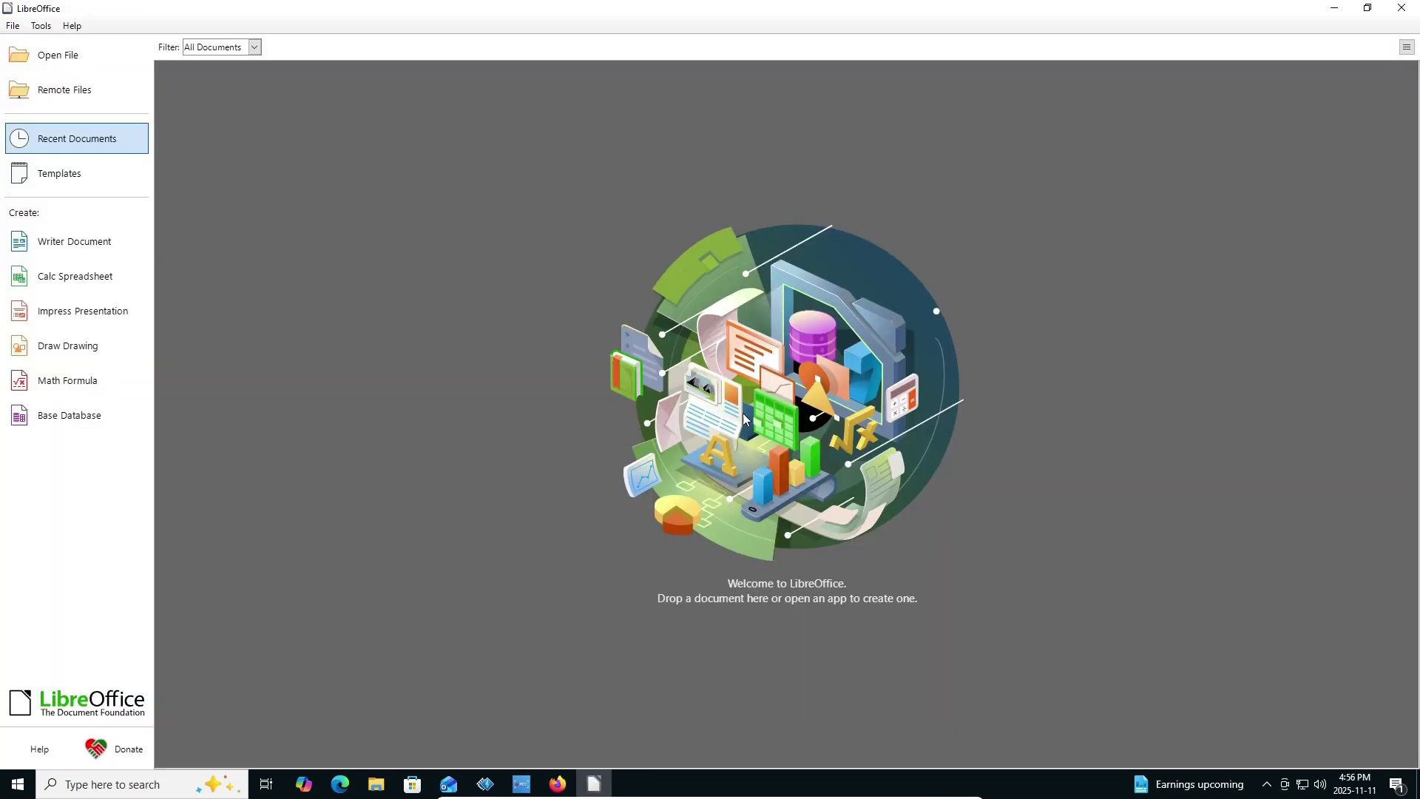
# Create a new Calc spreadsheet, dismiss the tip of the day, and zoom to 161%.
pyautogui.click(76, 276)
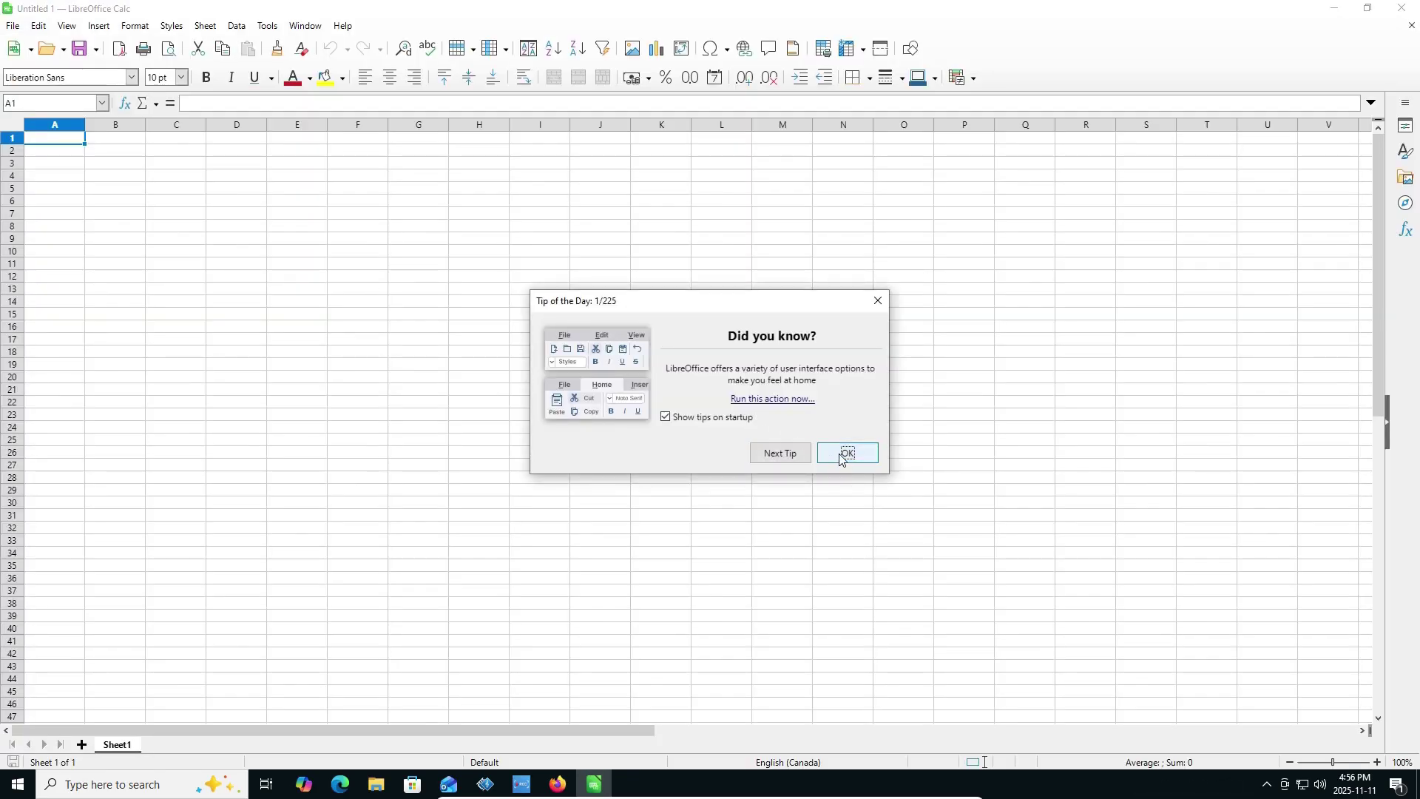
pyautogui.click(839, 449)
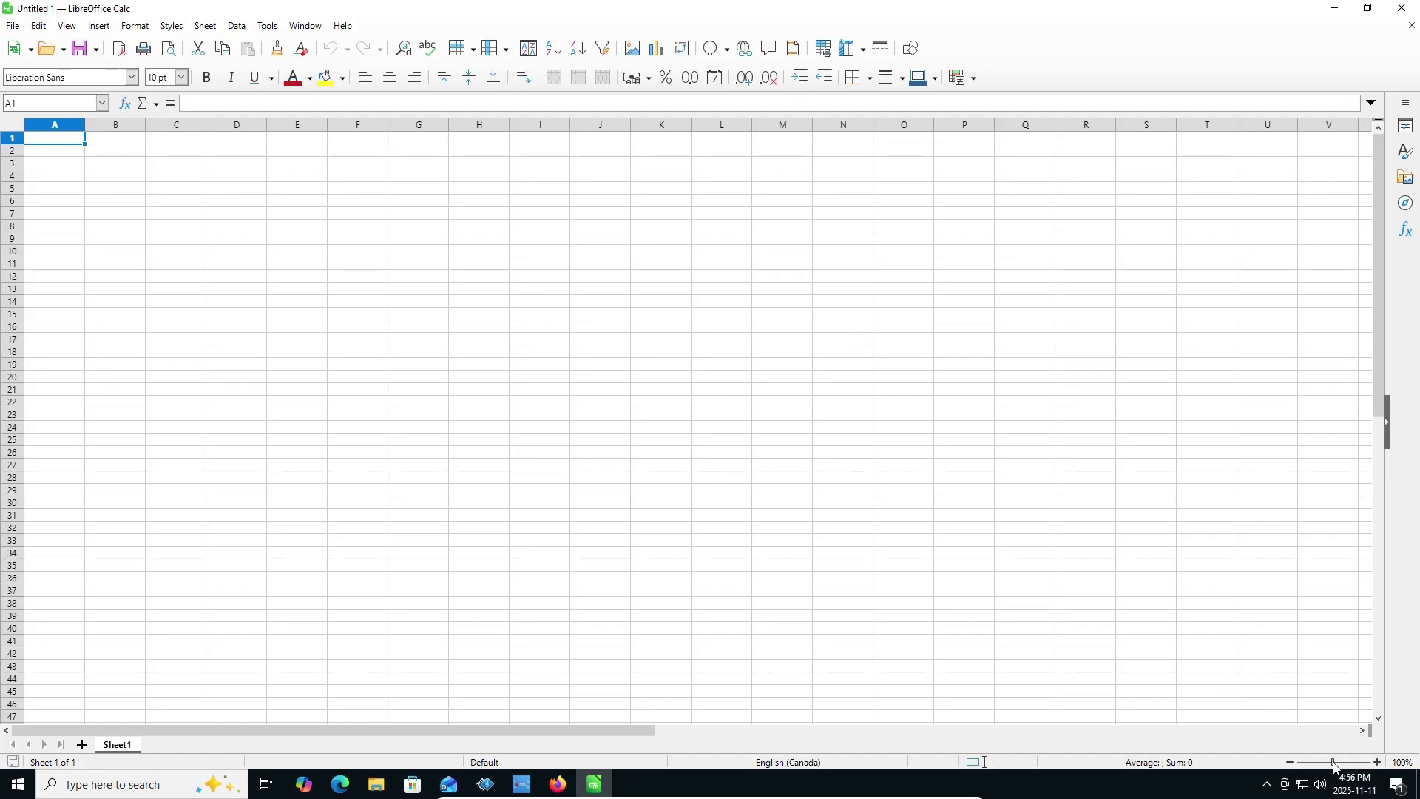
pyautogui.click(1341, 762)
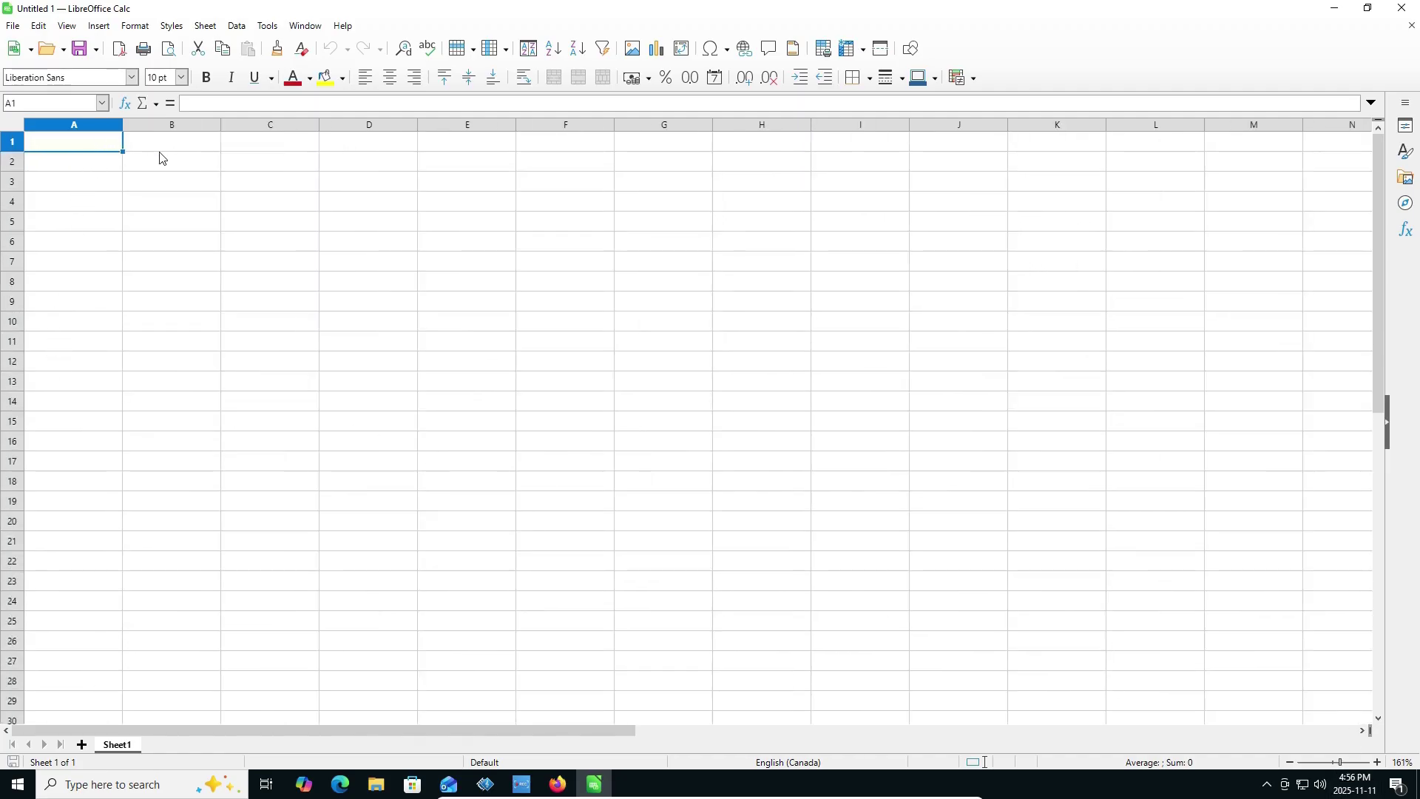
# Enter the heading 'Expenses' in B1 and values 1, 5, 8, 0.6, 3, 33 below it.
pyautogui.click(188, 150)
pyautogui.write('Expenses')
pyautogui.press('Return')
pyautogui.write('1')
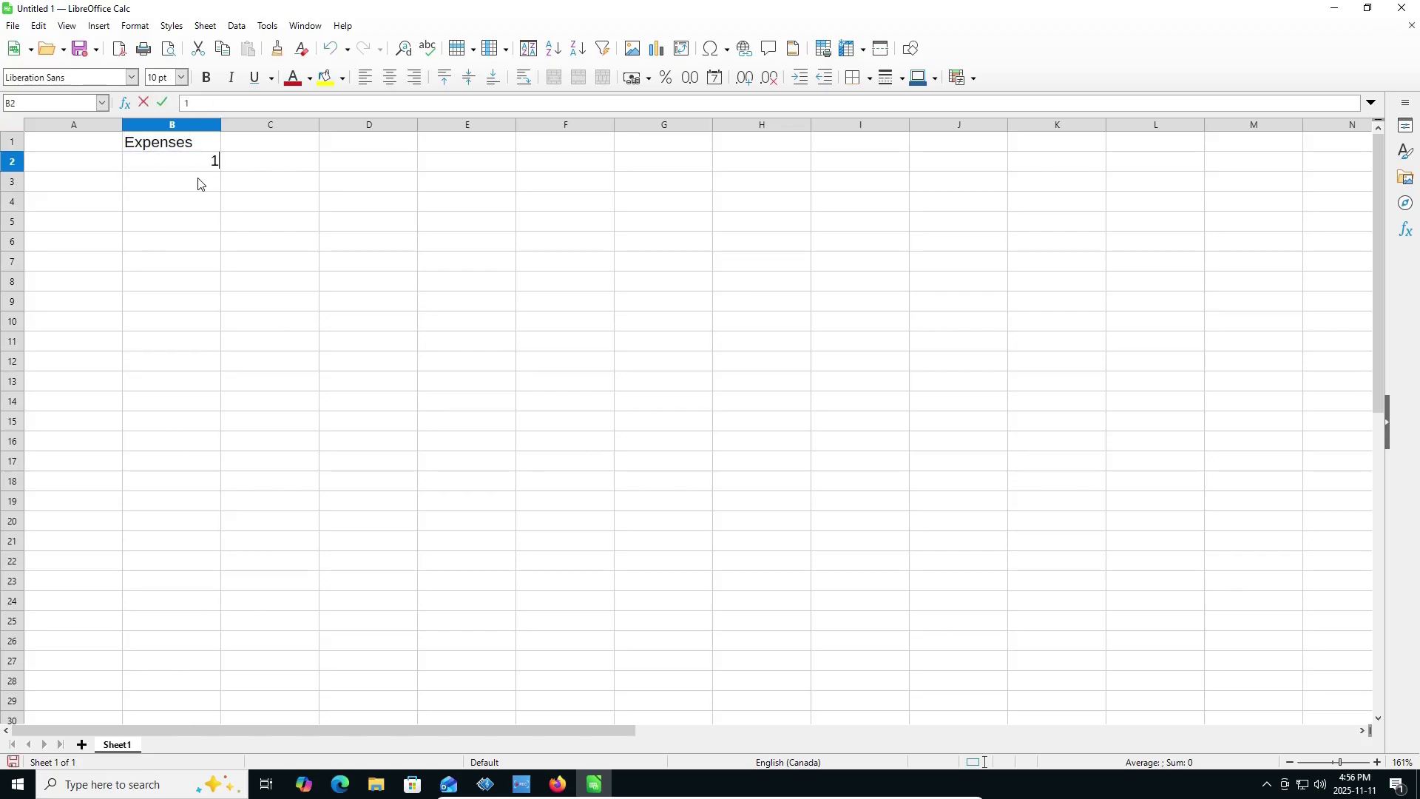
pyautogui.press('Return')
pyautogui.write('5')
pyautogui.press('Return')
pyautogui.write('8')
pyautogui.press('Return')
pyautogui.write('0.6')
pyautogui.press('Return')
pyautogui.write('3')
pyautogui.press('Return')
pyautogui.write('33')
# Format the expense values B2:B7 as currency.
pyautogui.click(196, 162)
pyautogui.keyDown('shift'); pyautogui.click(189, 265); pyautogui.keyUp('shift')
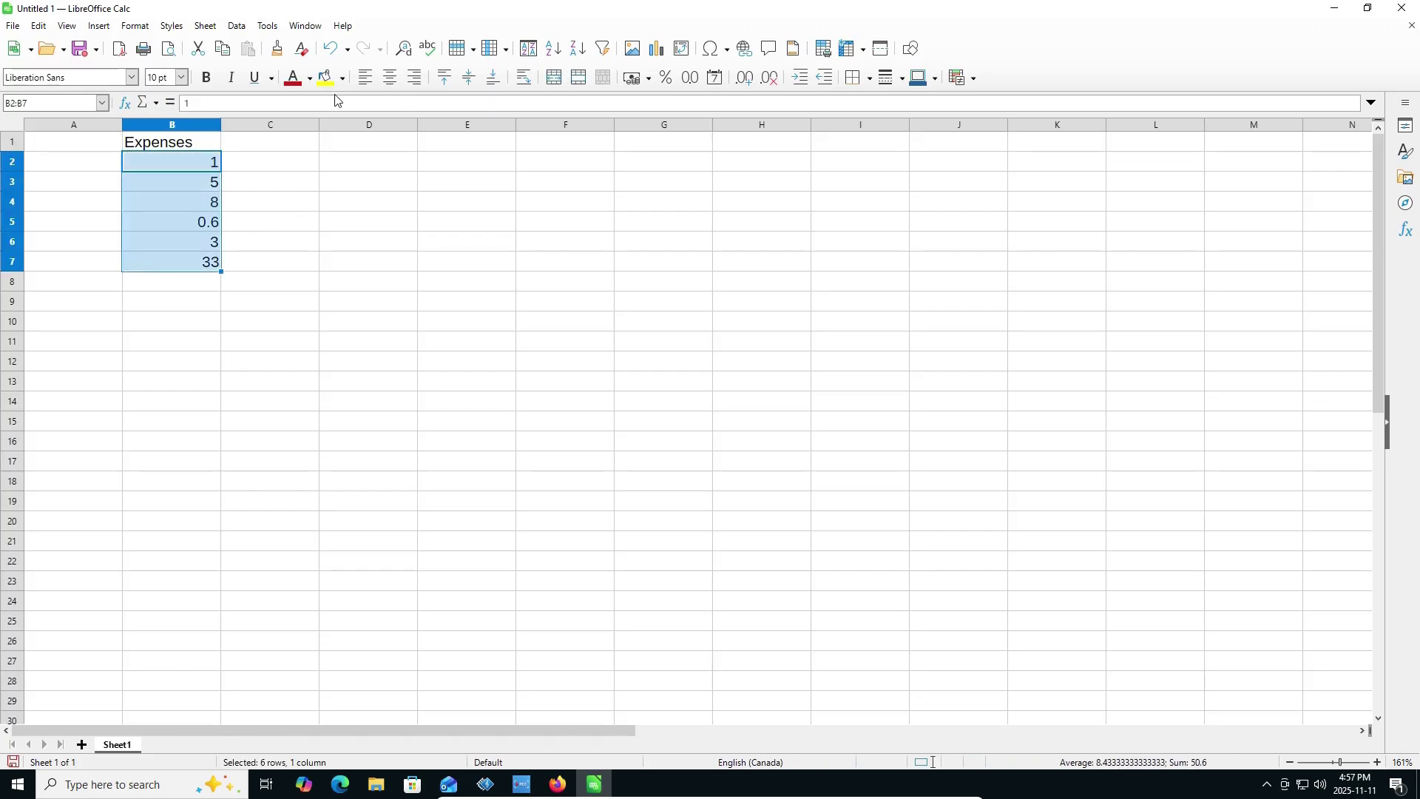
pyautogui.click(634, 79)
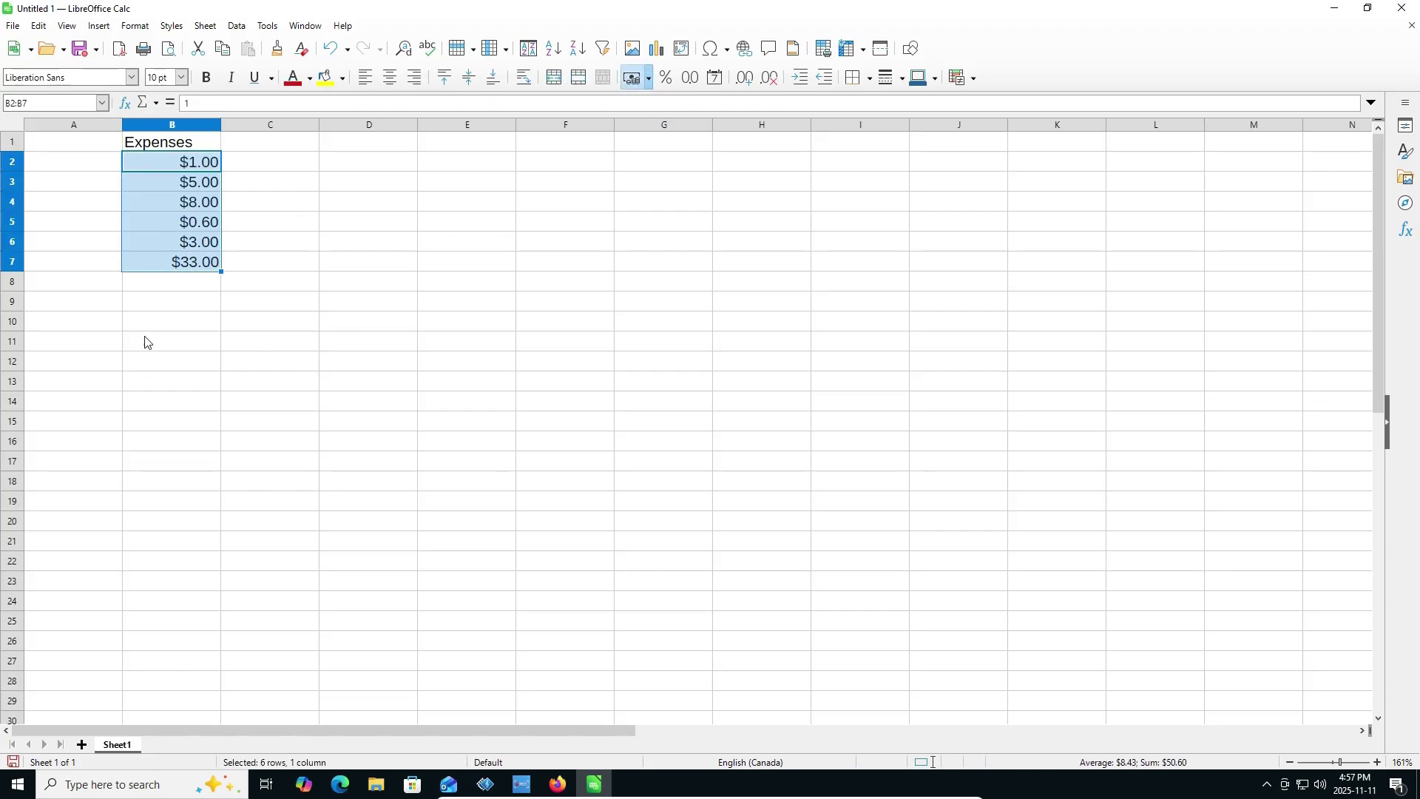
pyautogui.click(168, 285)
# Add a 'Total:' label in A8 with a SUM of B2:B7 in B8, then close without saving.
pyautogui.click(101, 285)
pyautogui.write('T')
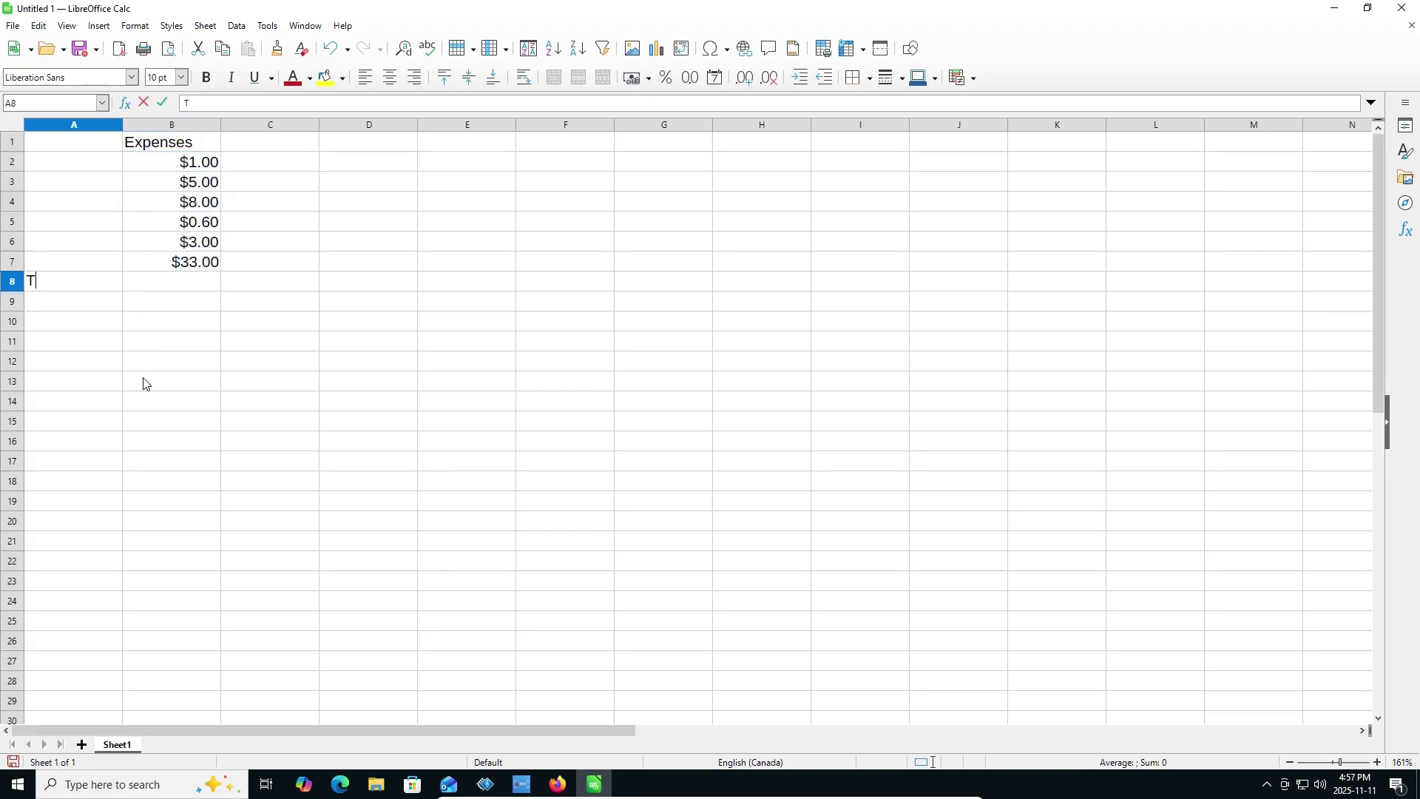
pyautogui.write('otal:')
pyautogui.press('Tab')
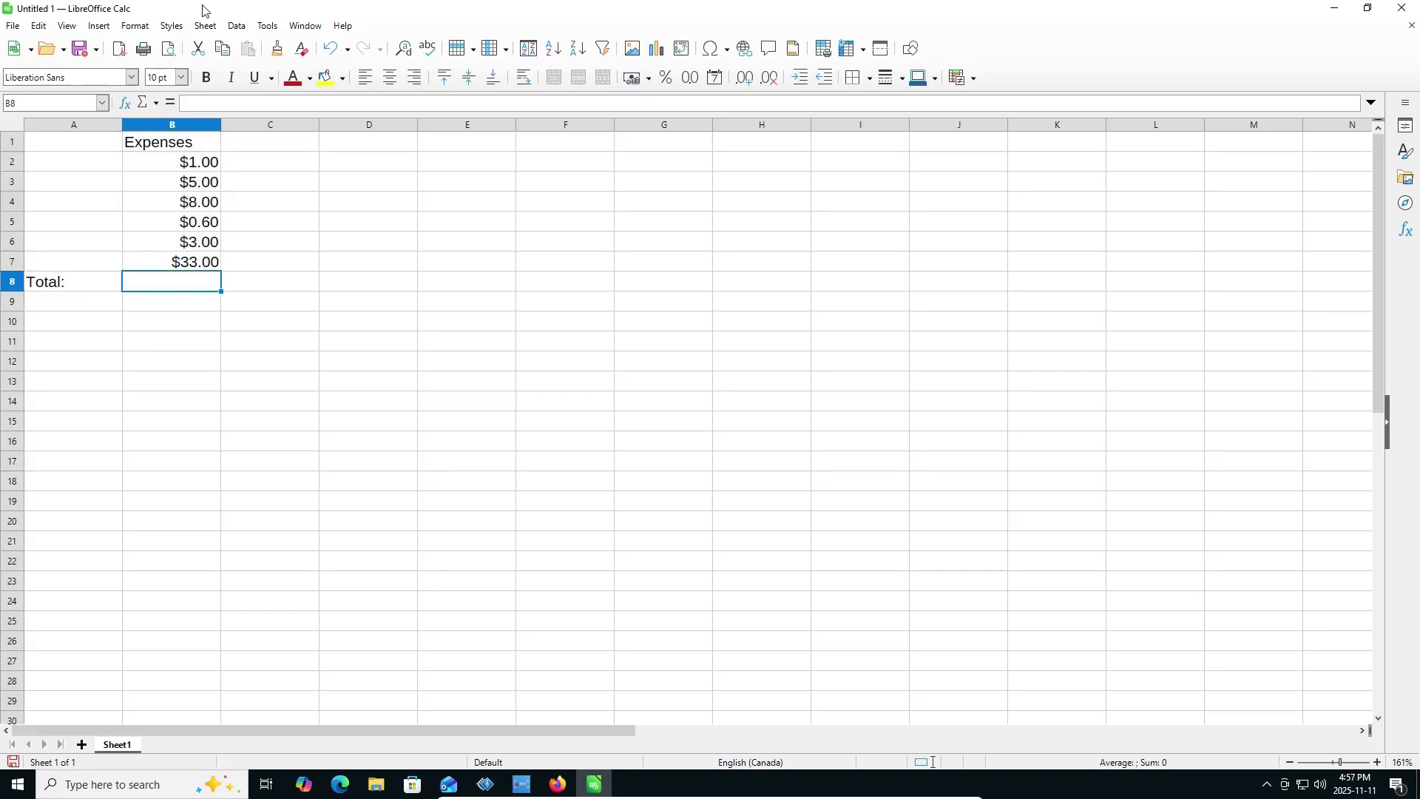
pyautogui.click(143, 102)
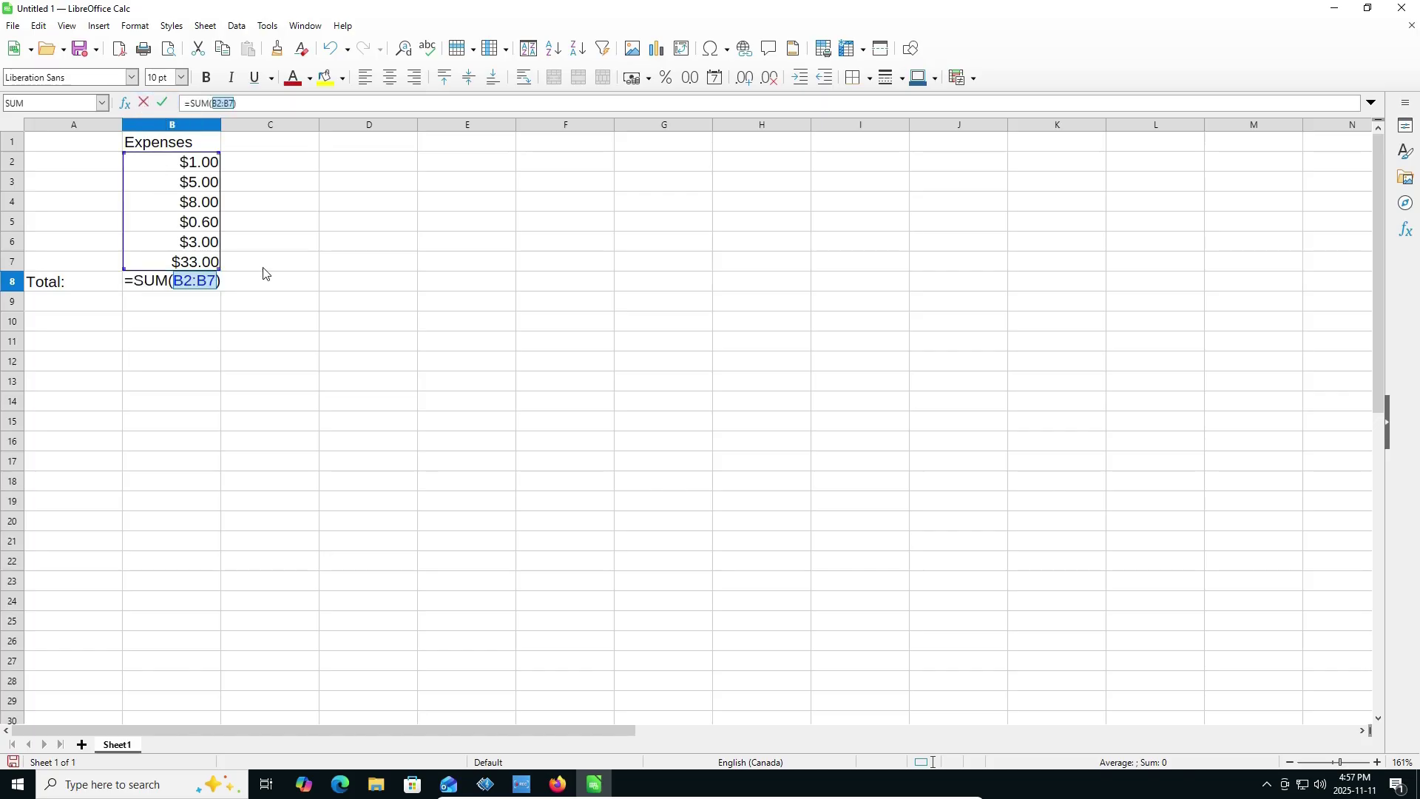
pyautogui.press('Return')
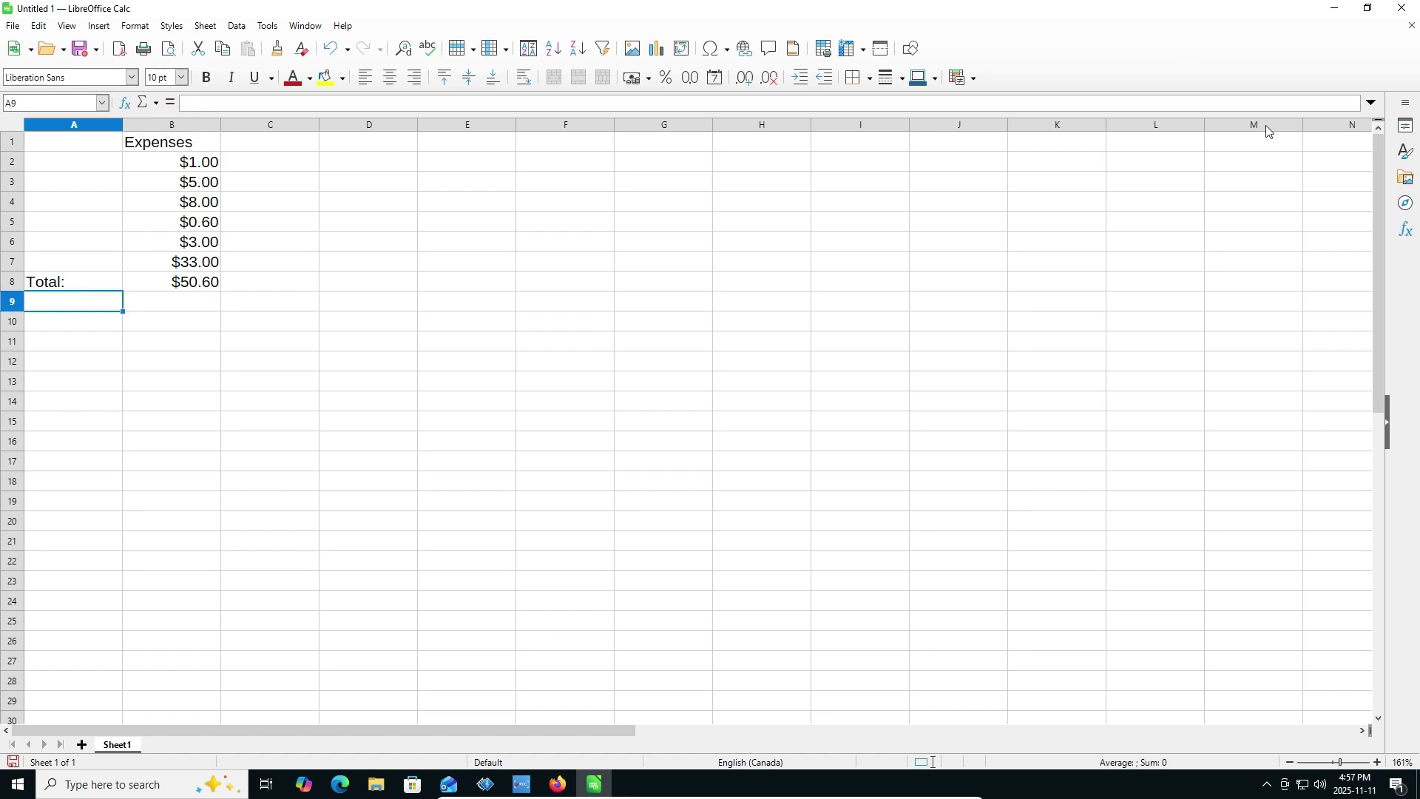
pyautogui.click(1405, 15)
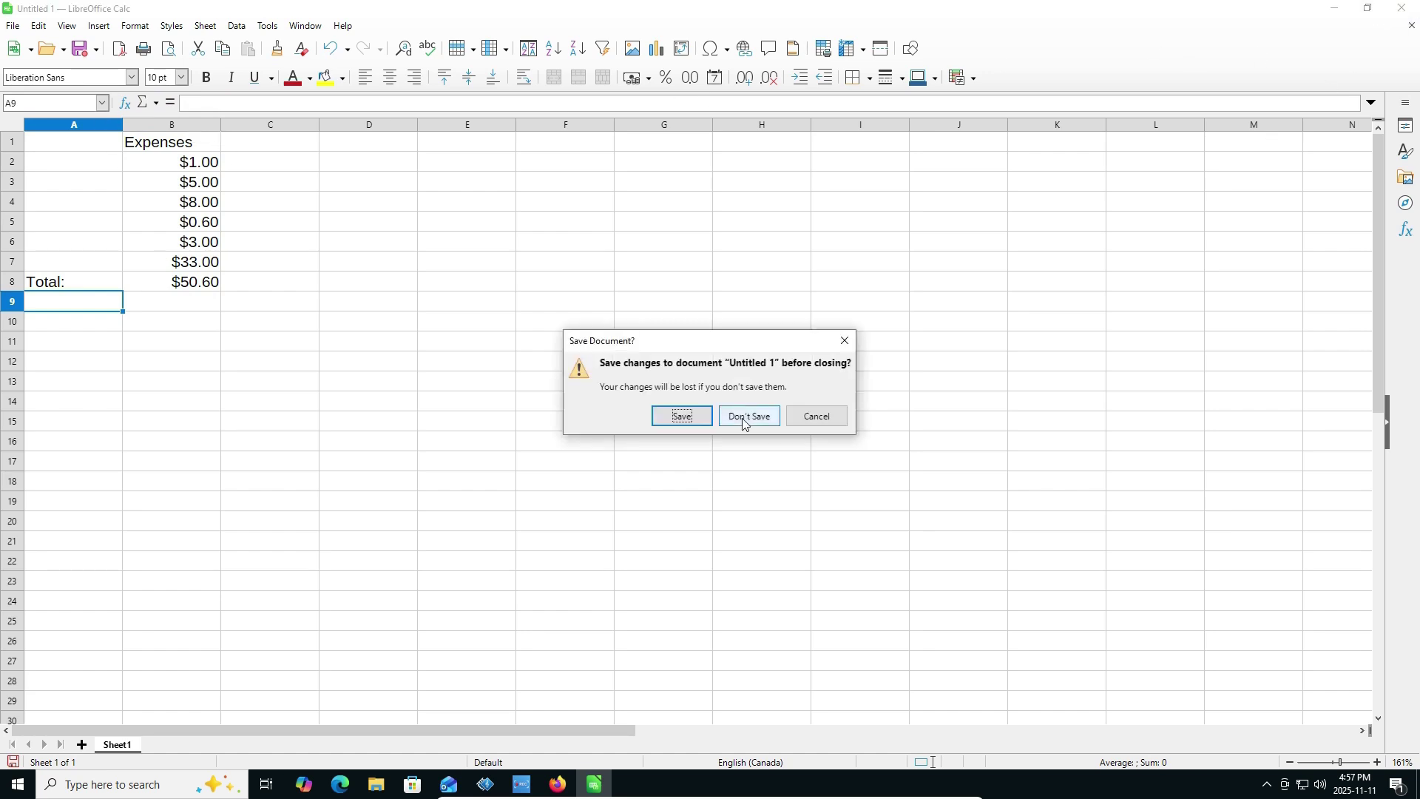
pyautogui.click(743, 419)
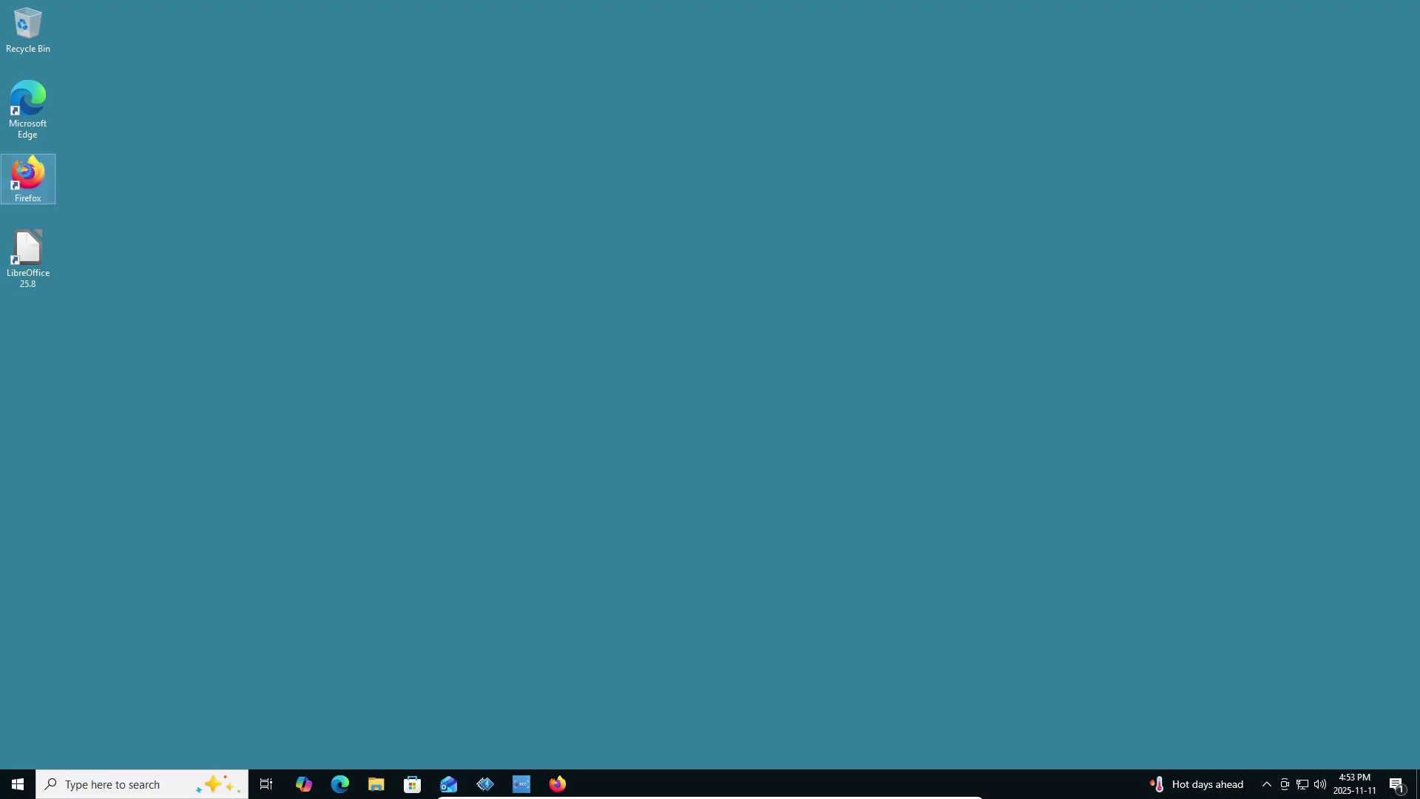
# Search 'vlc' in Firefox, download the VLC 3.0.21 Windows 64-bit installer from VideoLAN, and close Firefox.
pyautogui.doubleClick(25, 174)
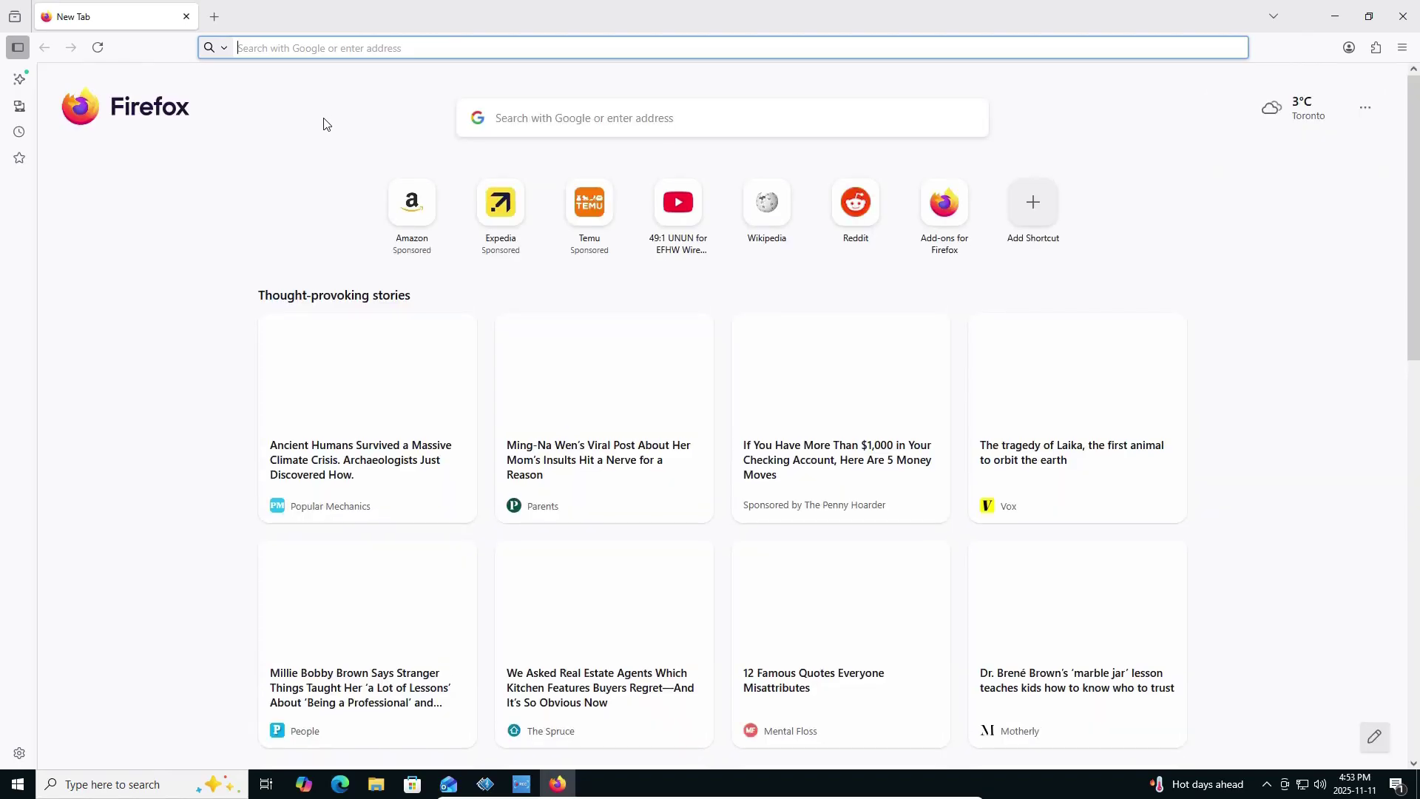
pyautogui.write('vlc')
pyautogui.press('Return')
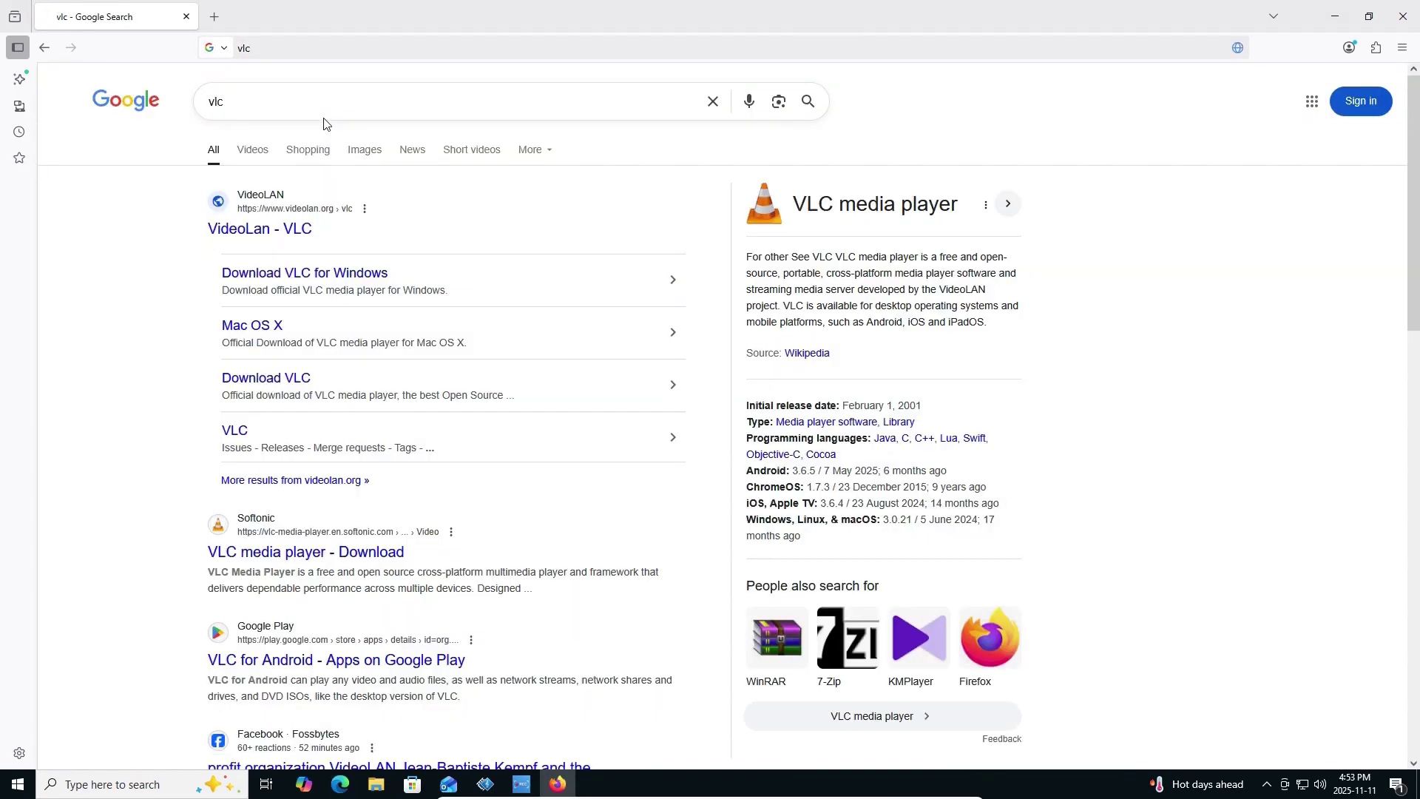
pyautogui.click(279, 230)
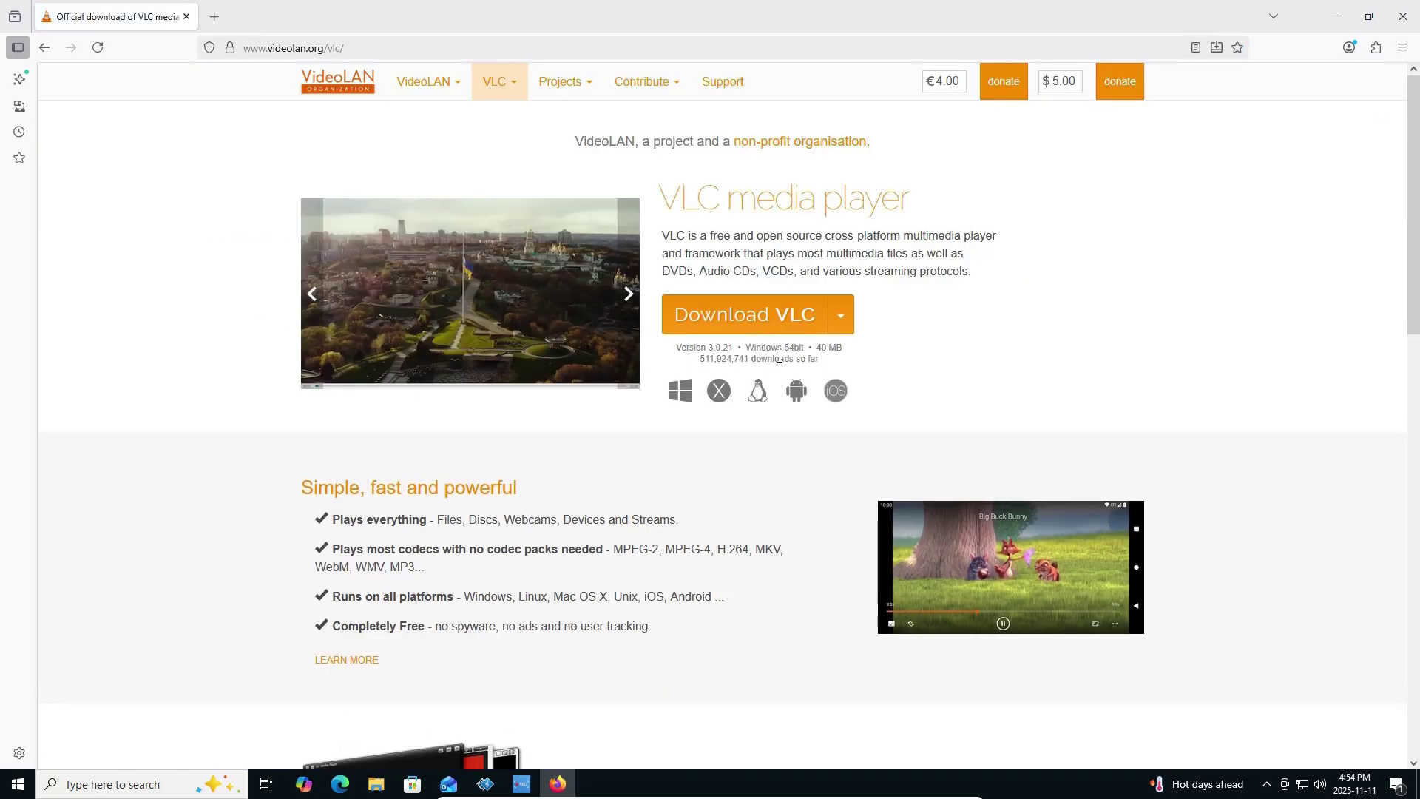
pyautogui.click(771, 319)
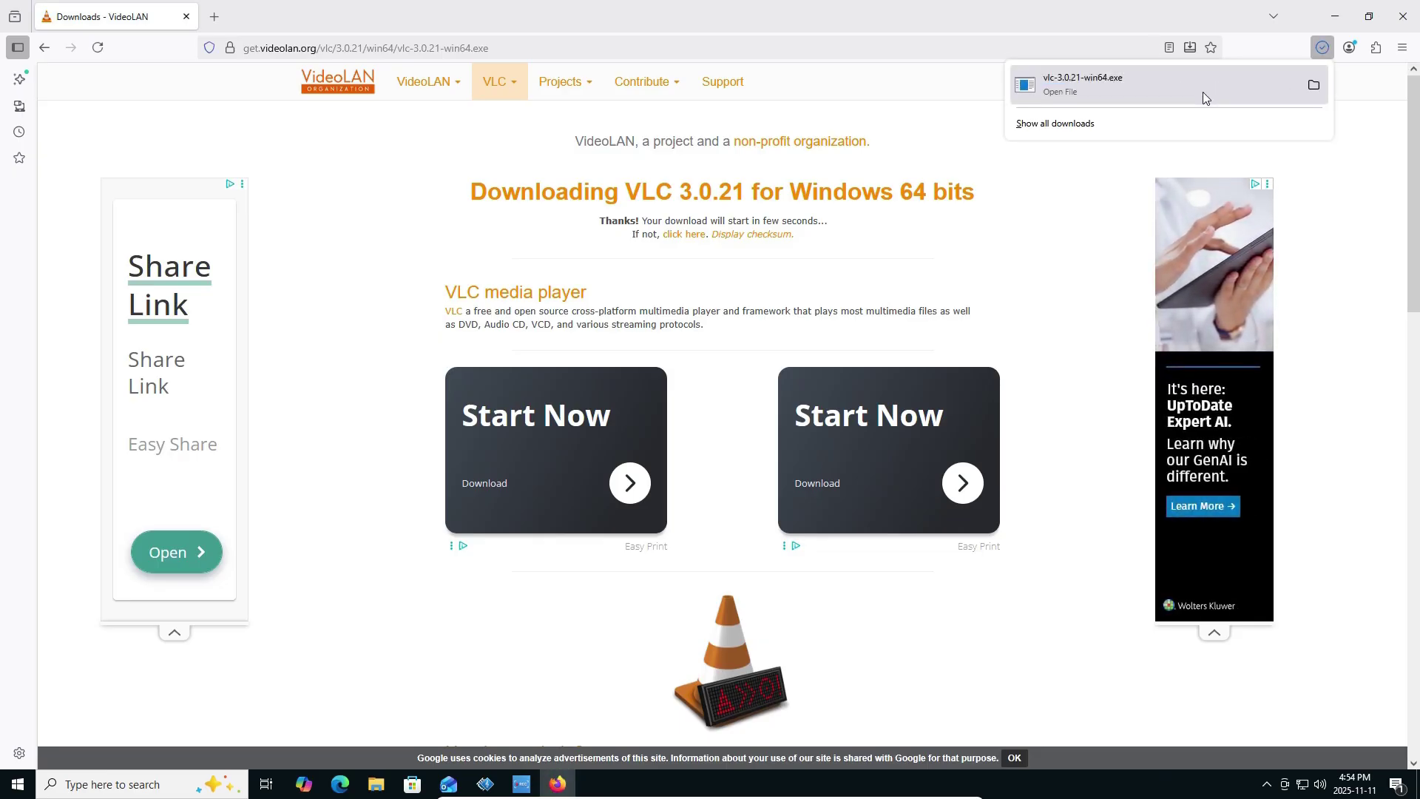
pyautogui.click(1402, 16)
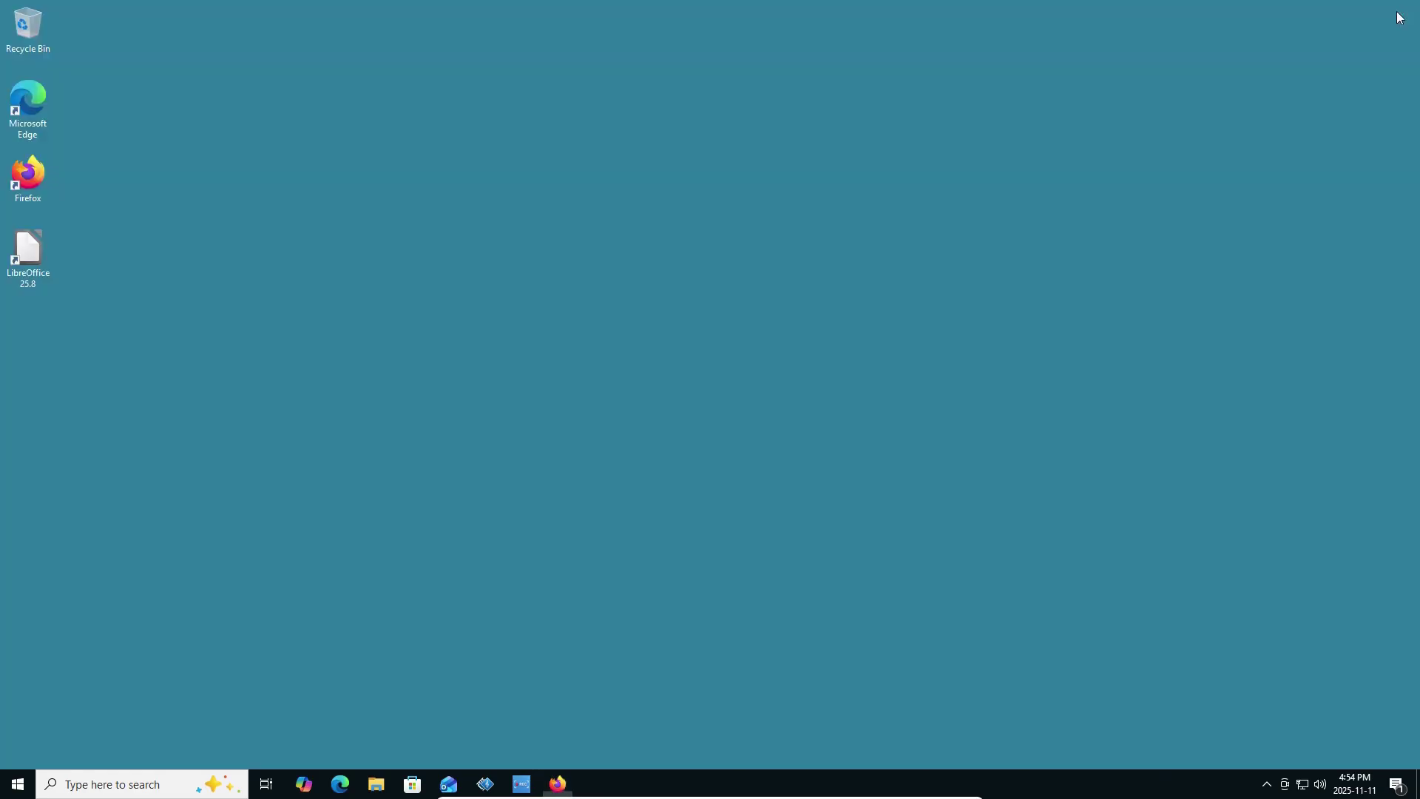
# Run vlc-3.0.21-win64 from the Downloads folder, allowing changes and choosing English.
pyautogui.press('super+e')
pyautogui.doubleClick(670, 268)
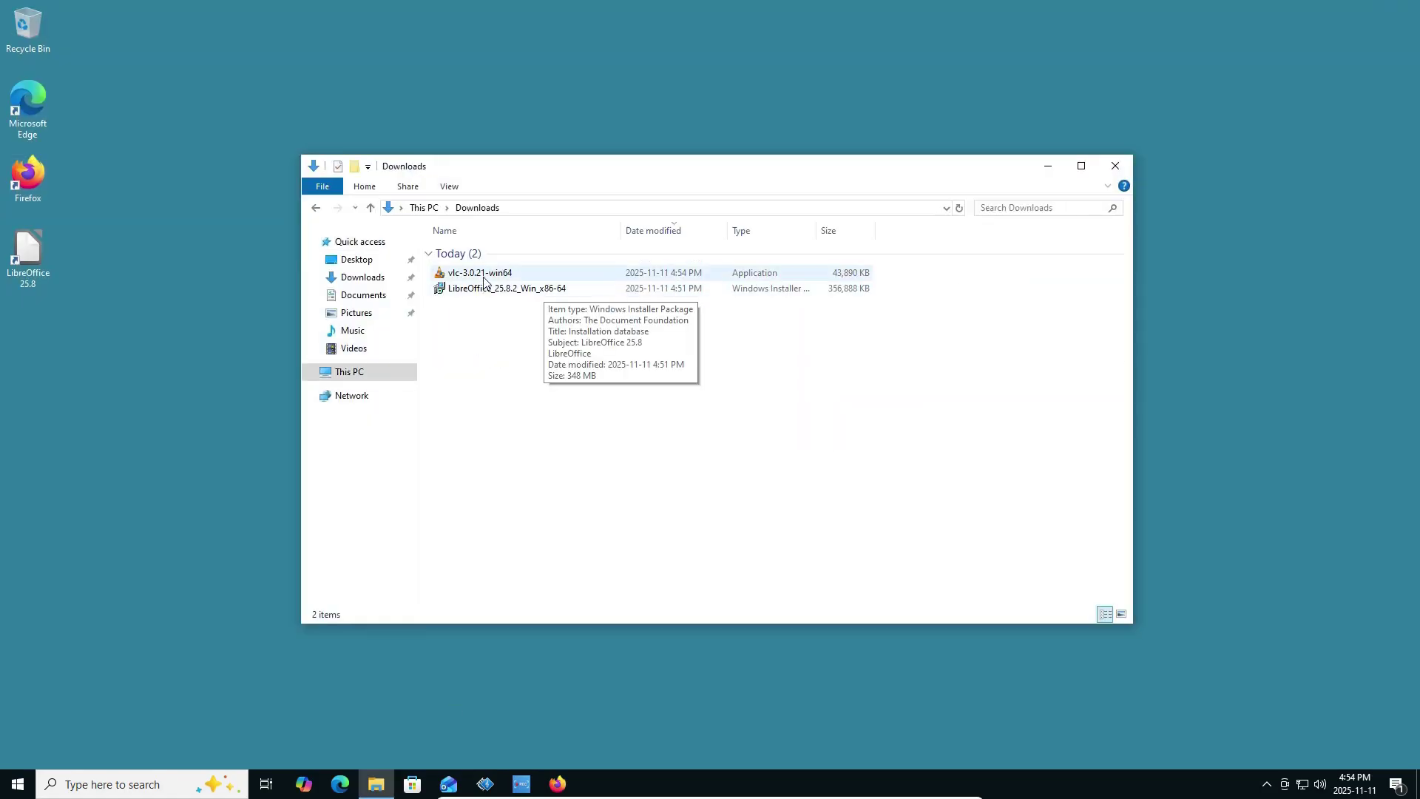
pyautogui.doubleClick(483, 275)
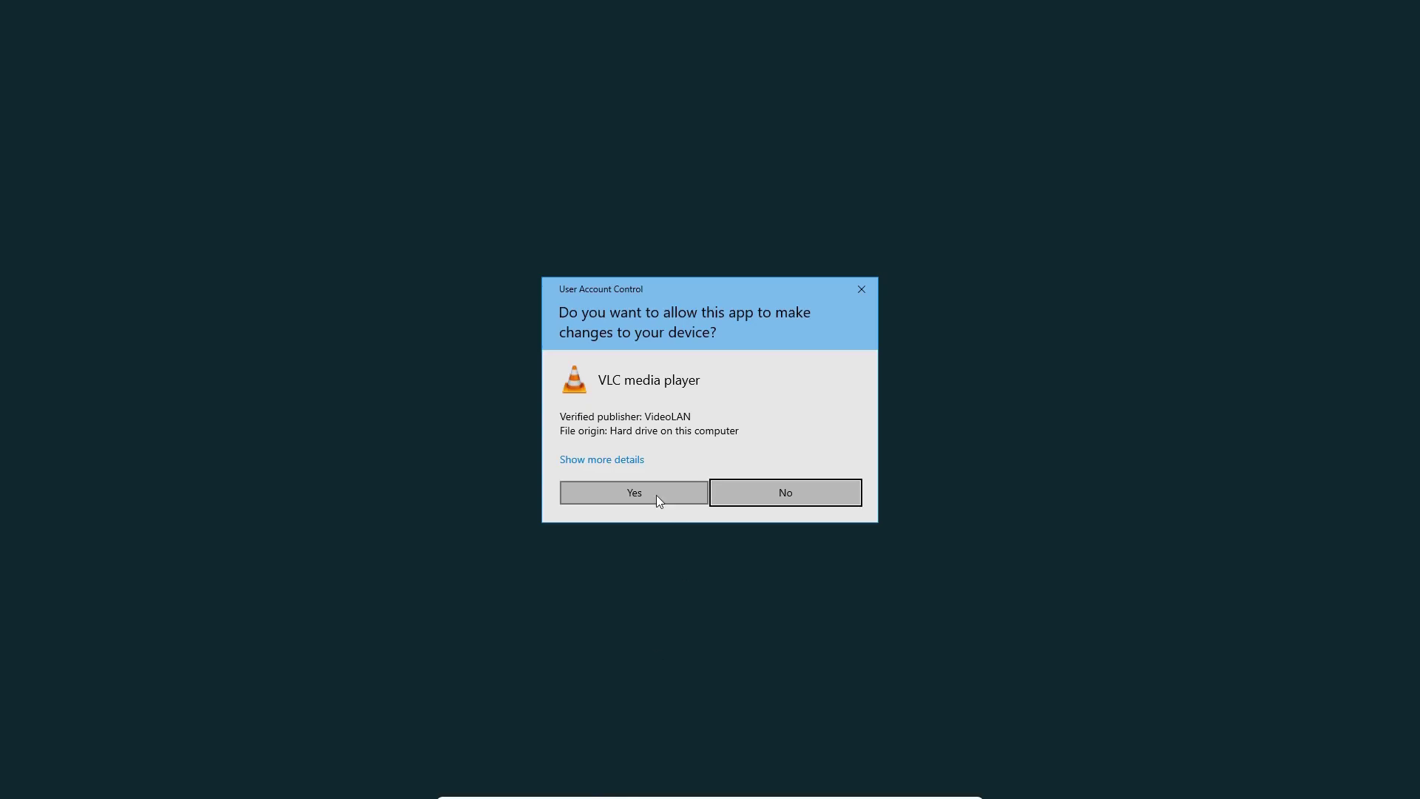
pyautogui.click(656, 495)
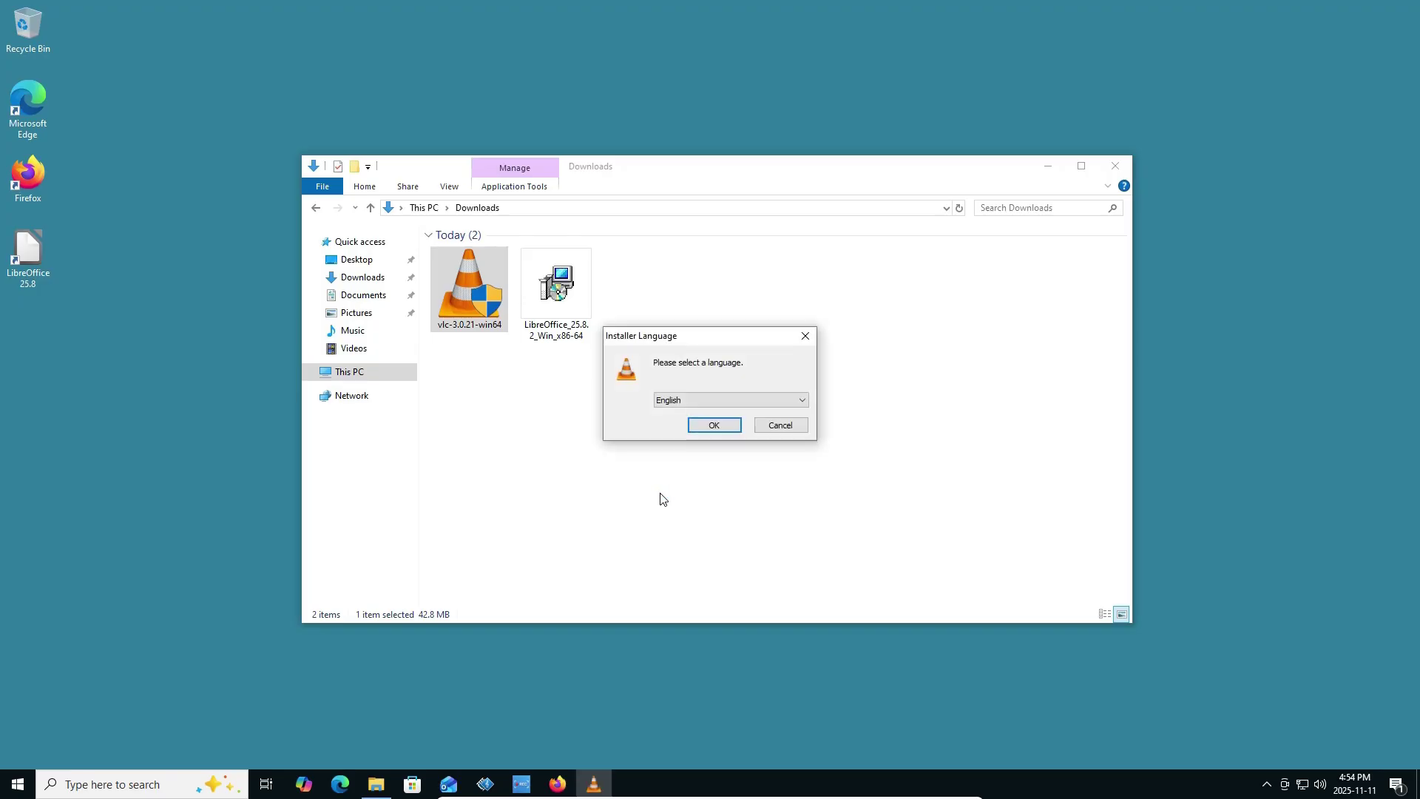
pyautogui.click(714, 427)
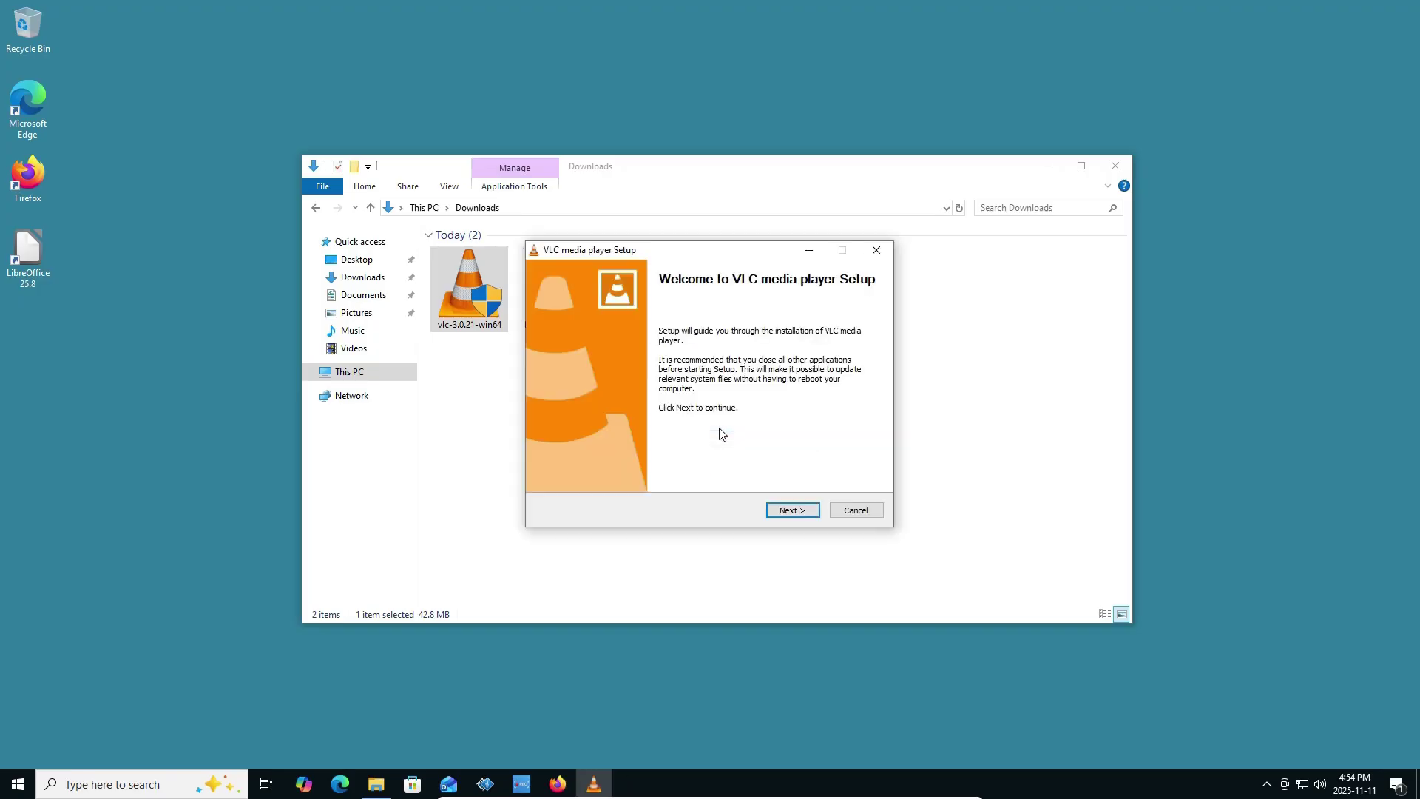
# Install VLC with default components to C:\Program Files\VideoLAN\VLC and dismiss the privacy prompt.
pyautogui.click(798, 517)
pyautogui.click(793, 510)
pyautogui.click(792, 510)
pyautogui.click(792, 511)
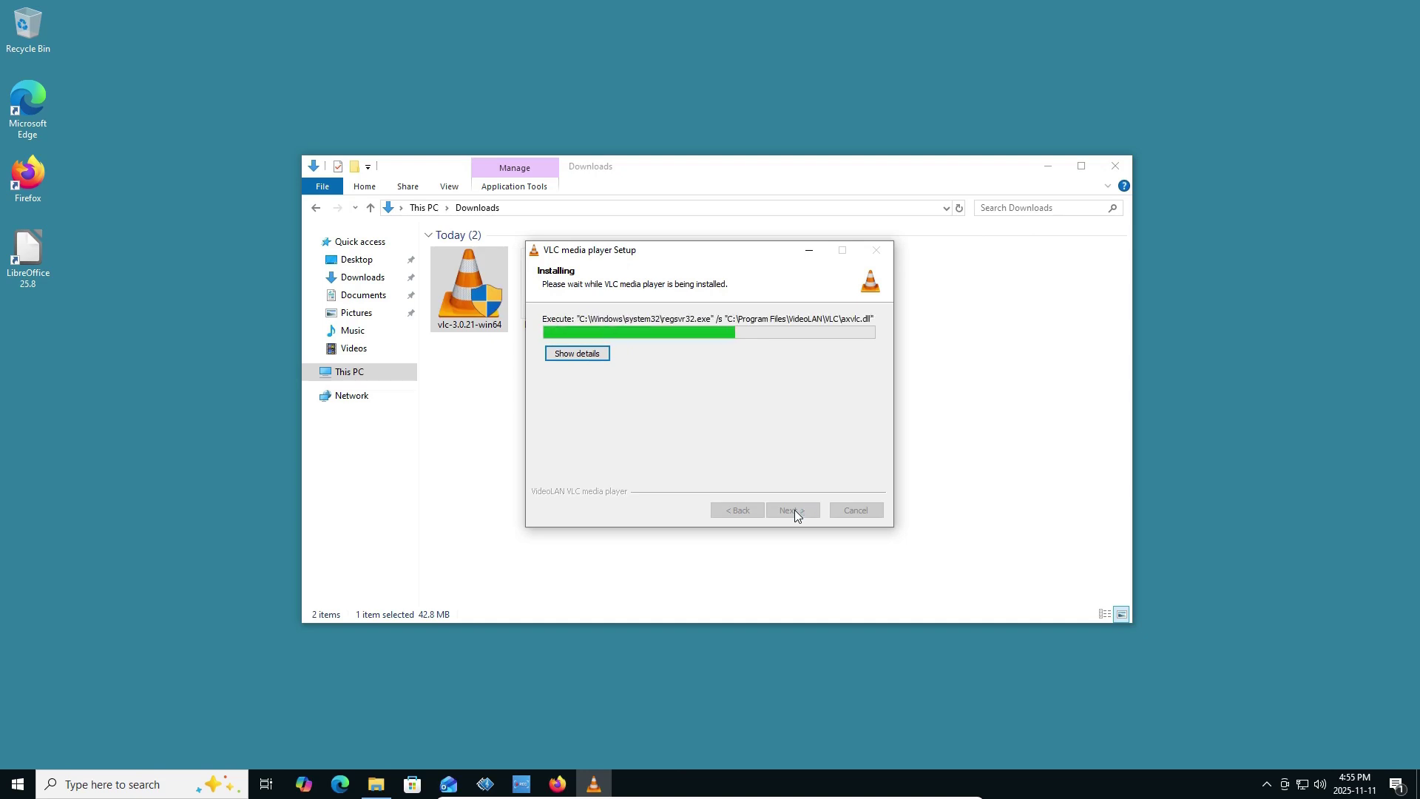
pyautogui.click(794, 511)
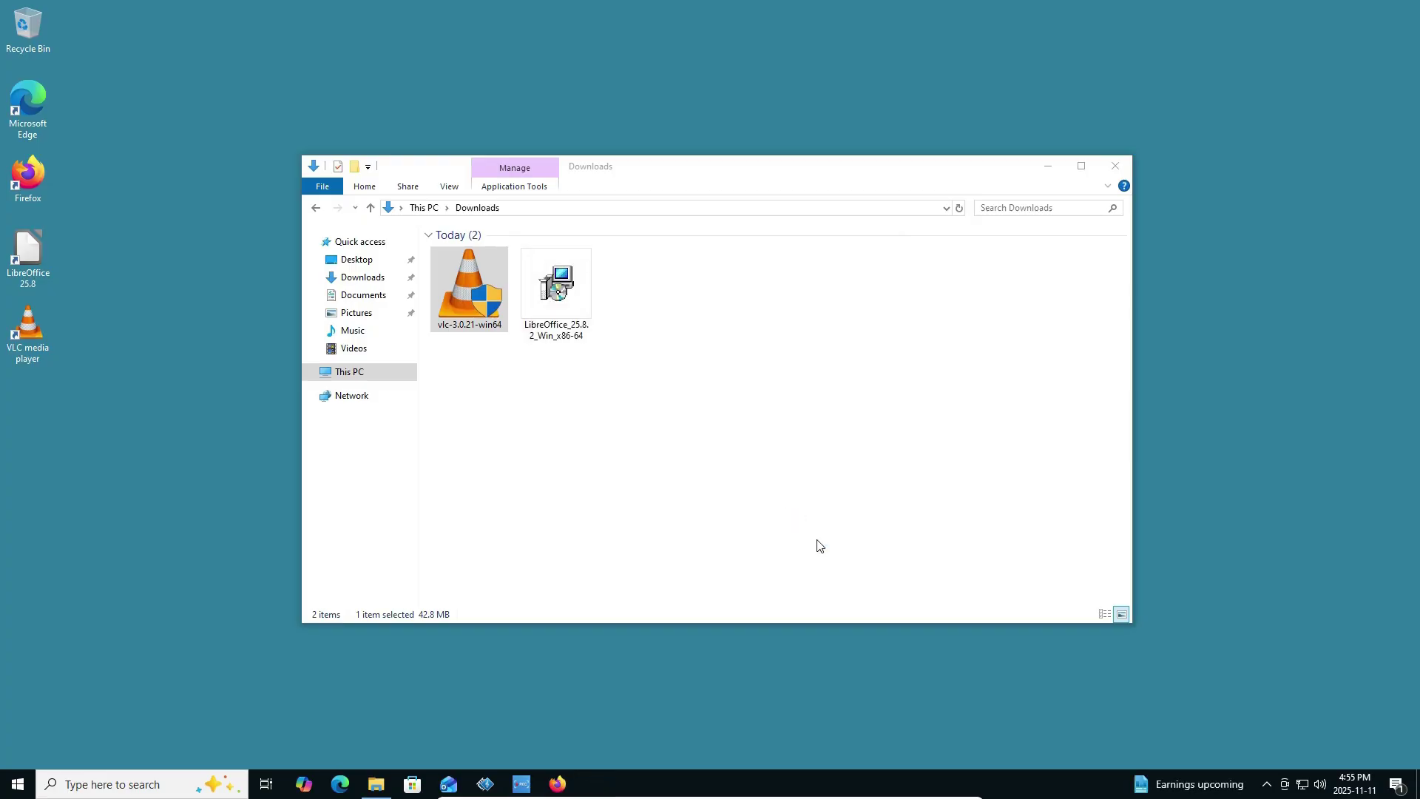
pyautogui.click(1116, 167)
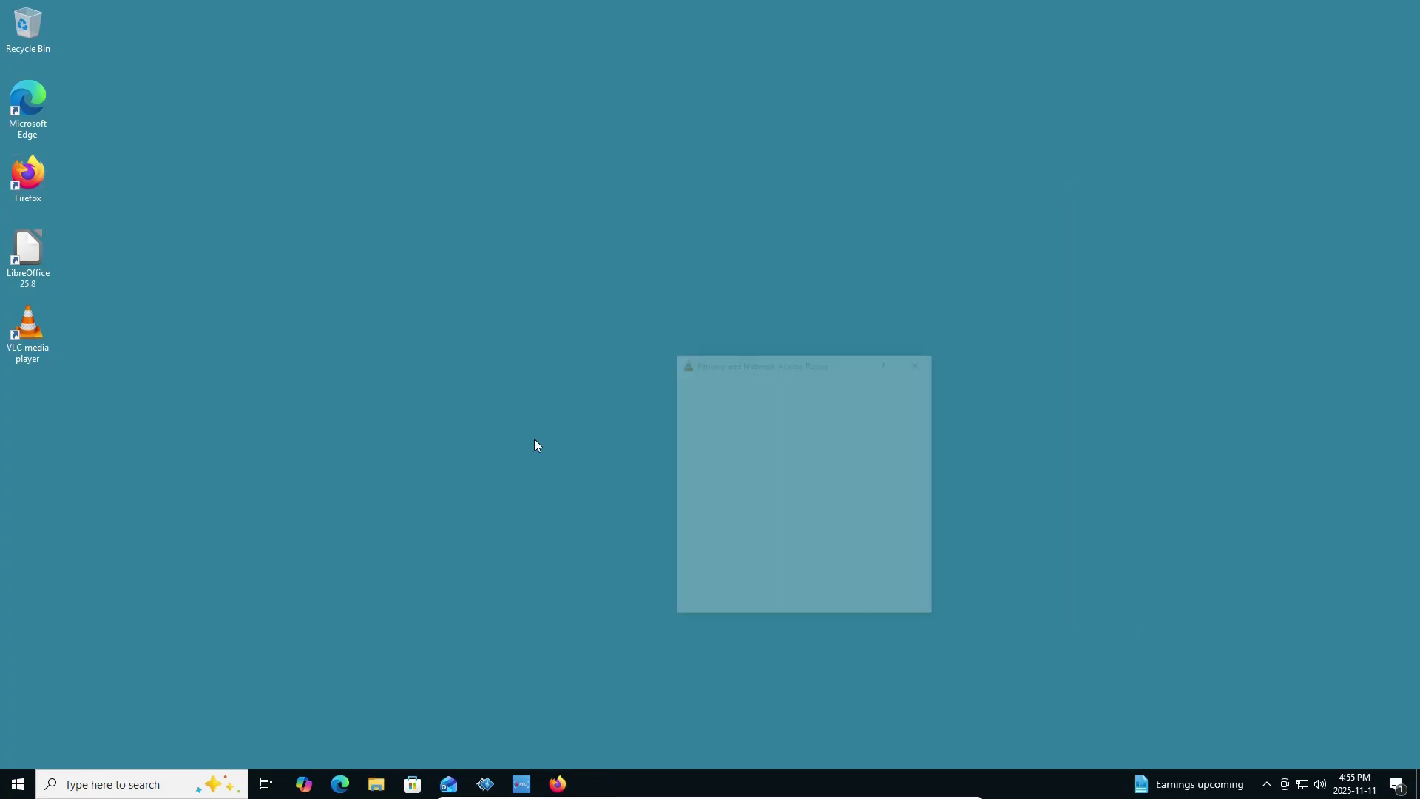
pyautogui.click(907, 598)
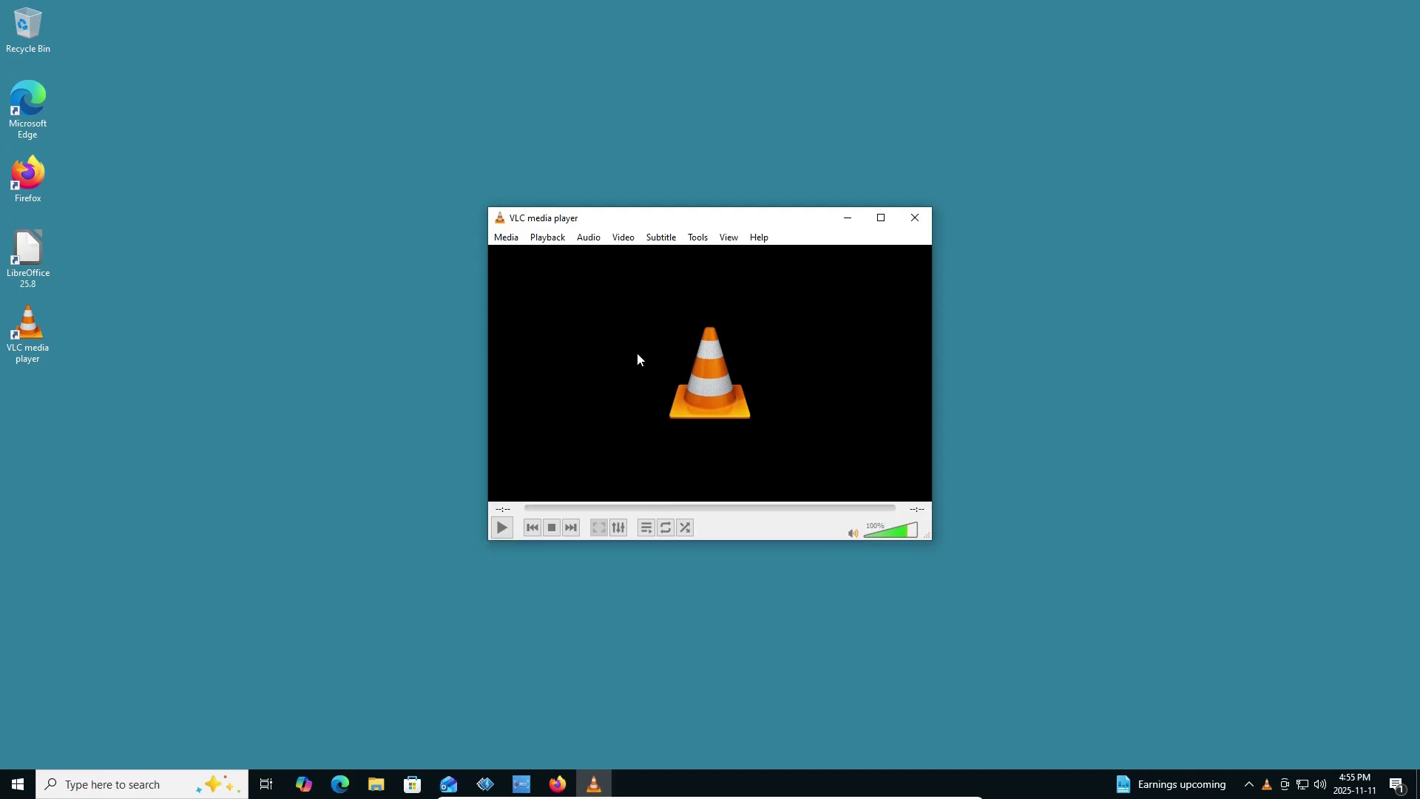
# Close VLC media player and start the Win11 virtual machine.
pyautogui.click(914, 217)
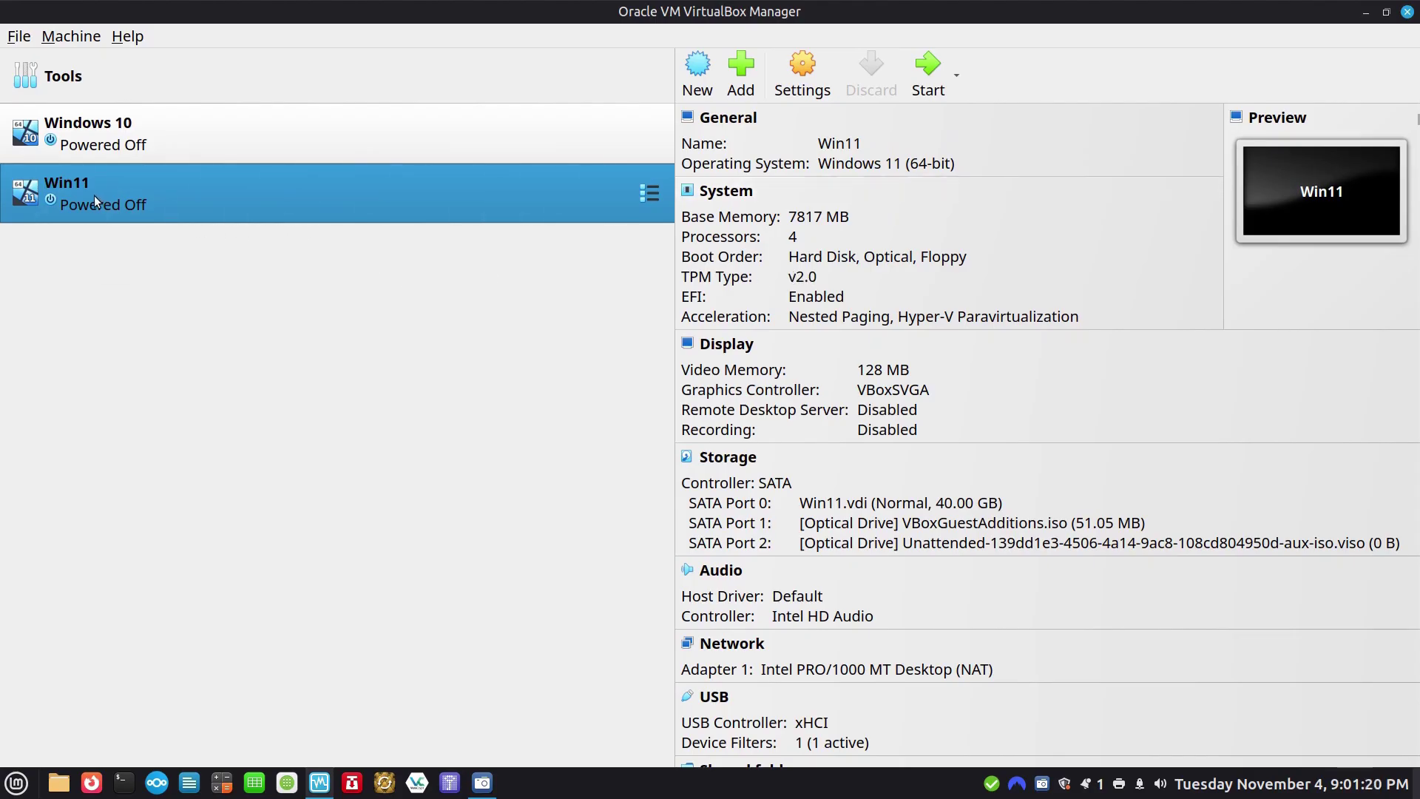
pyautogui.doubleClick(70, 180)
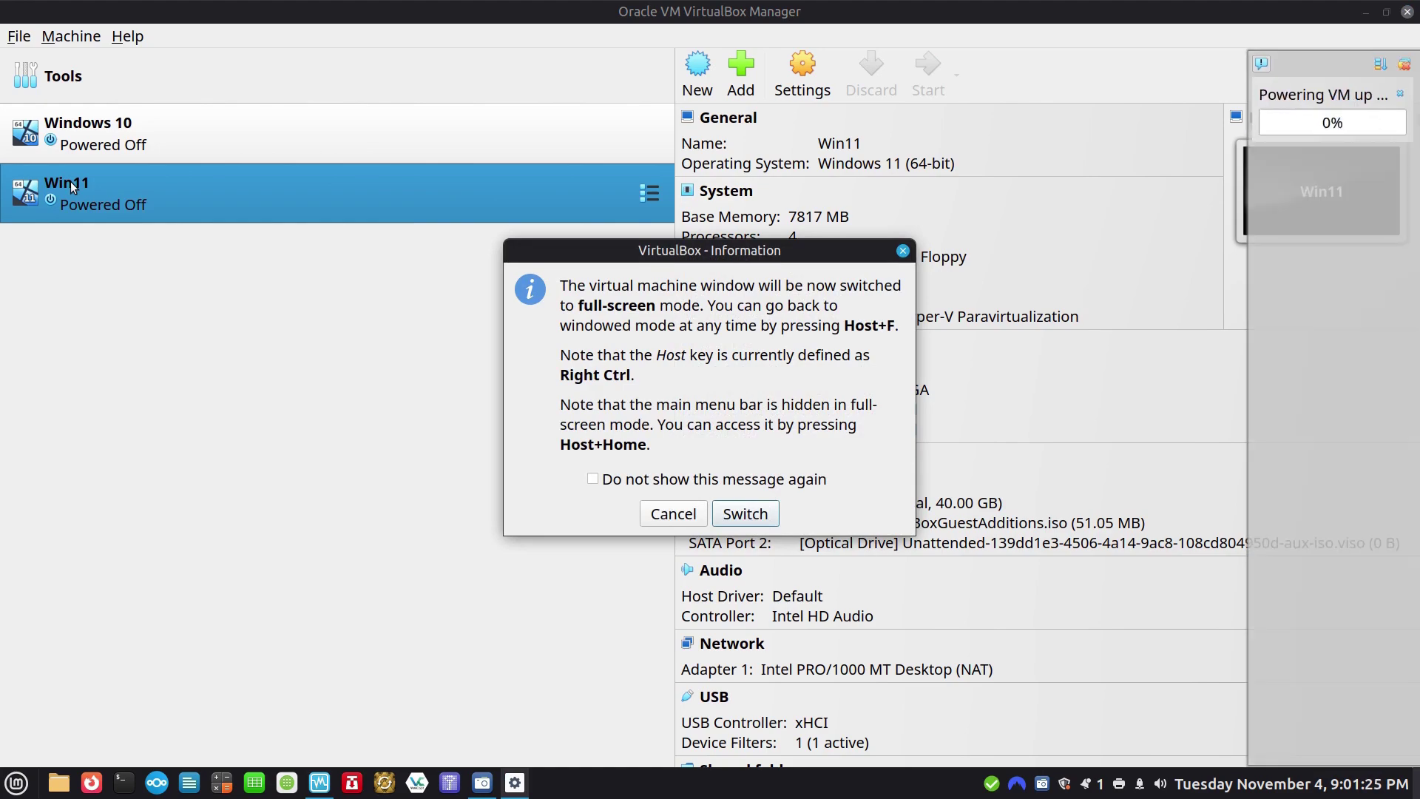
# Run Win11 full-screen, dismiss the startup notification, and sign in with the account password.
pyautogui.click(762, 518)
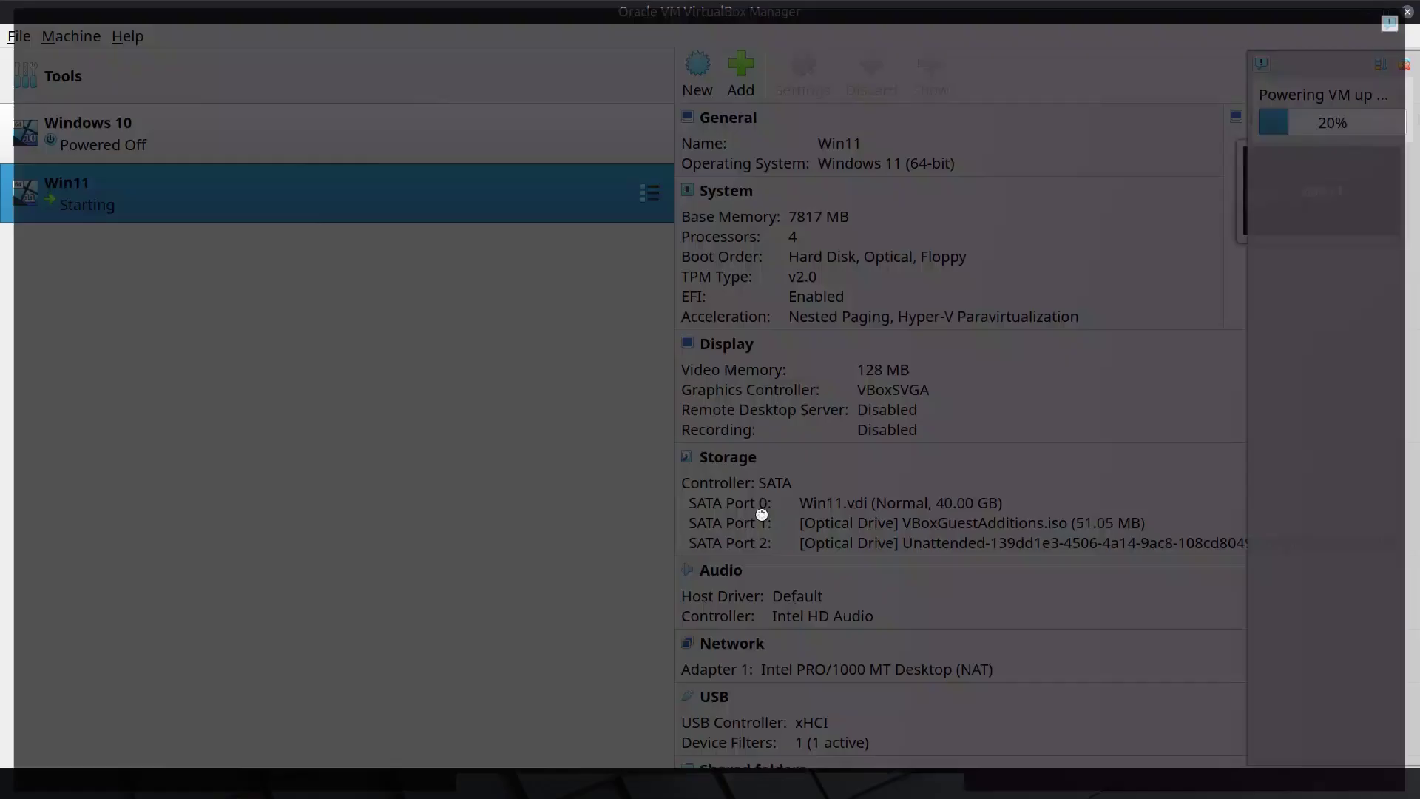
pyautogui.click(1404, 17)
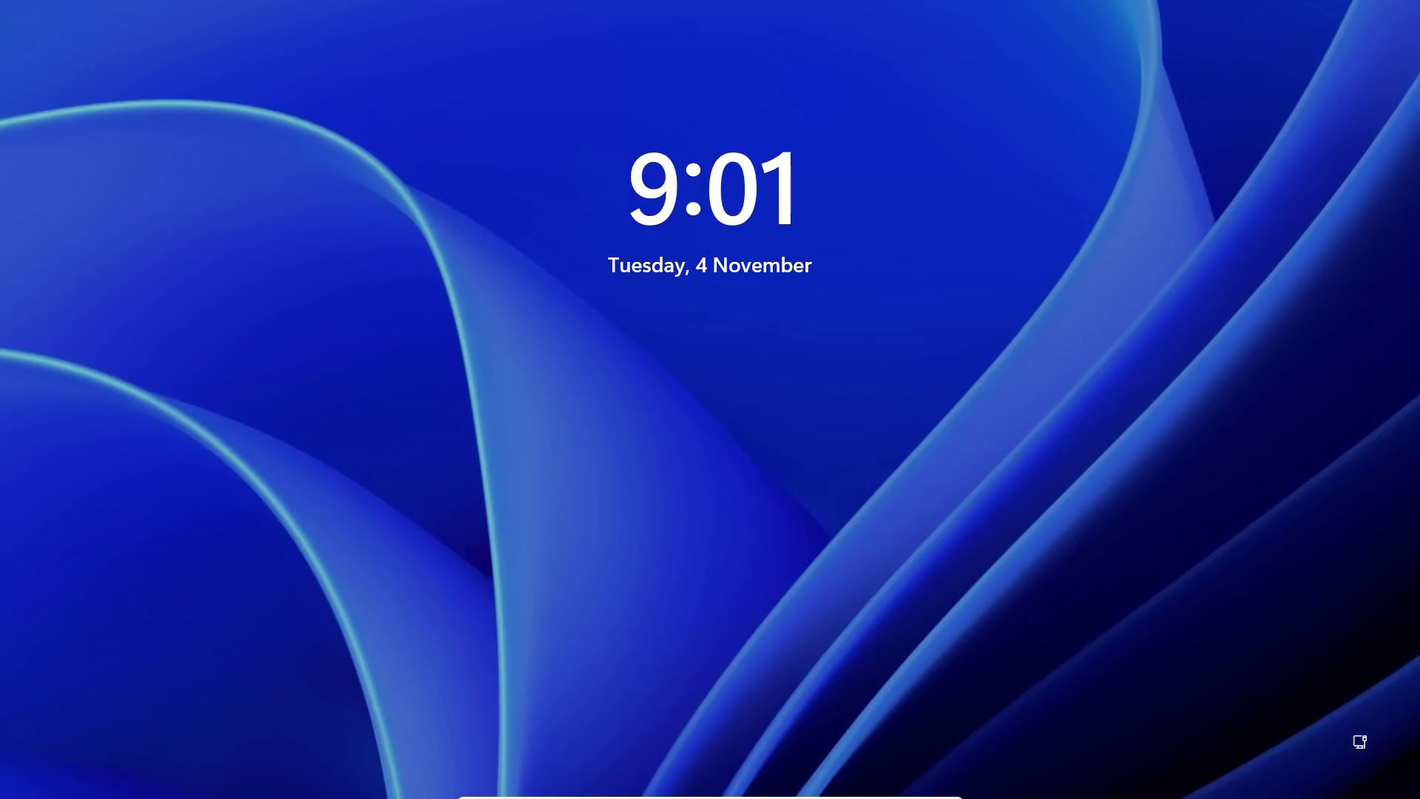
pyautogui.click(911, 319)
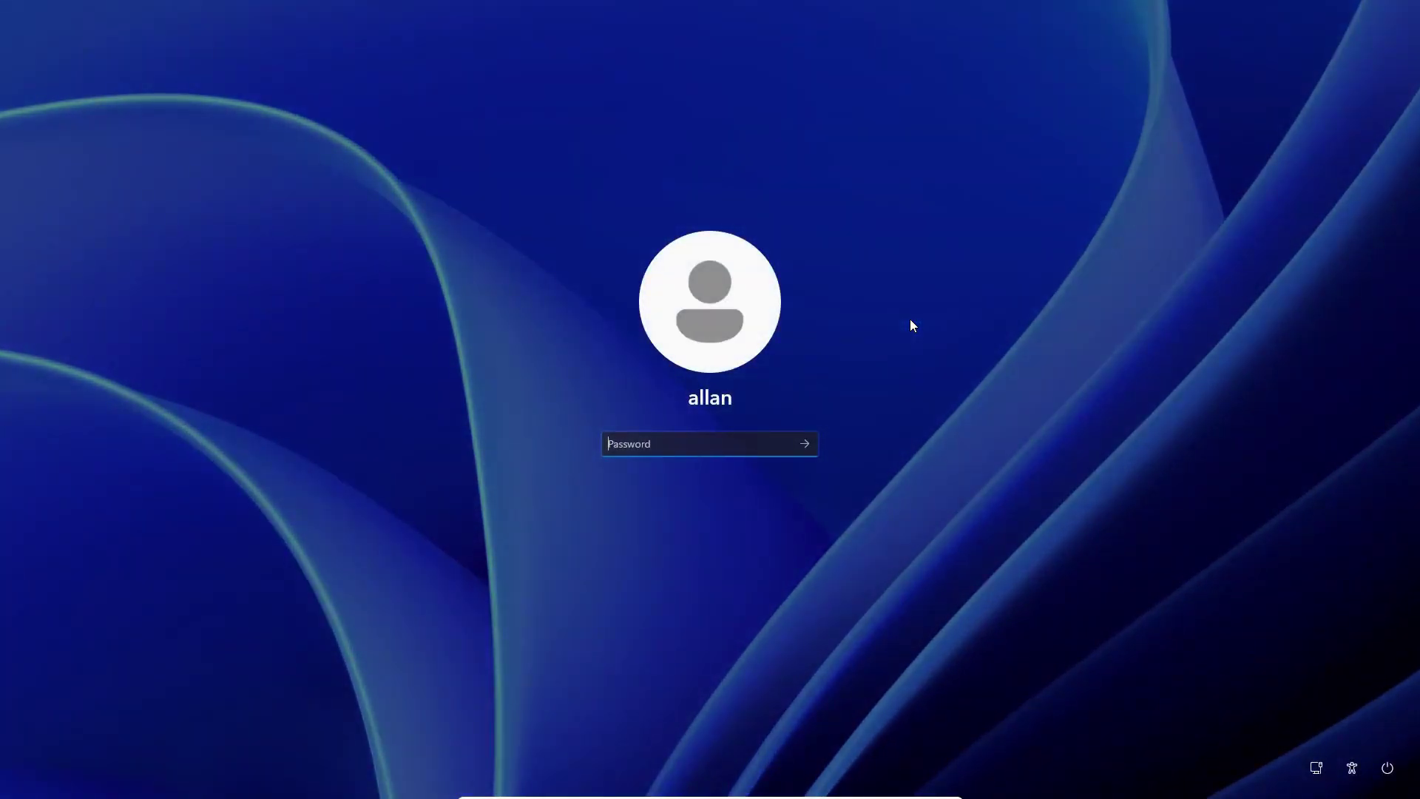
pyautogui.write('a••••••••••••')
pyautogui.press('Return')
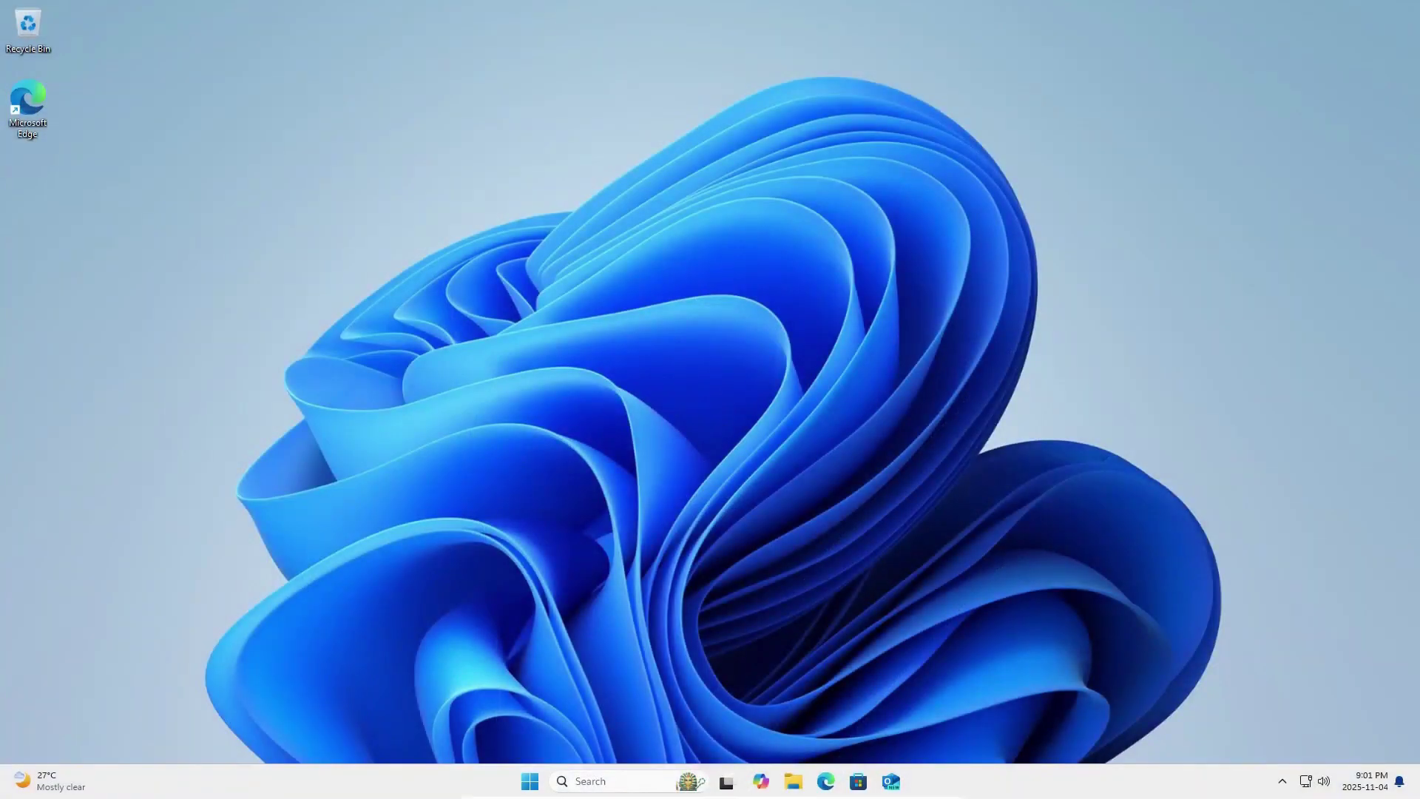
# Check in Activation settings that Windows 11 Home has a digital licence, then maximize Microsoft Store.
pyautogui.click(623, 781)
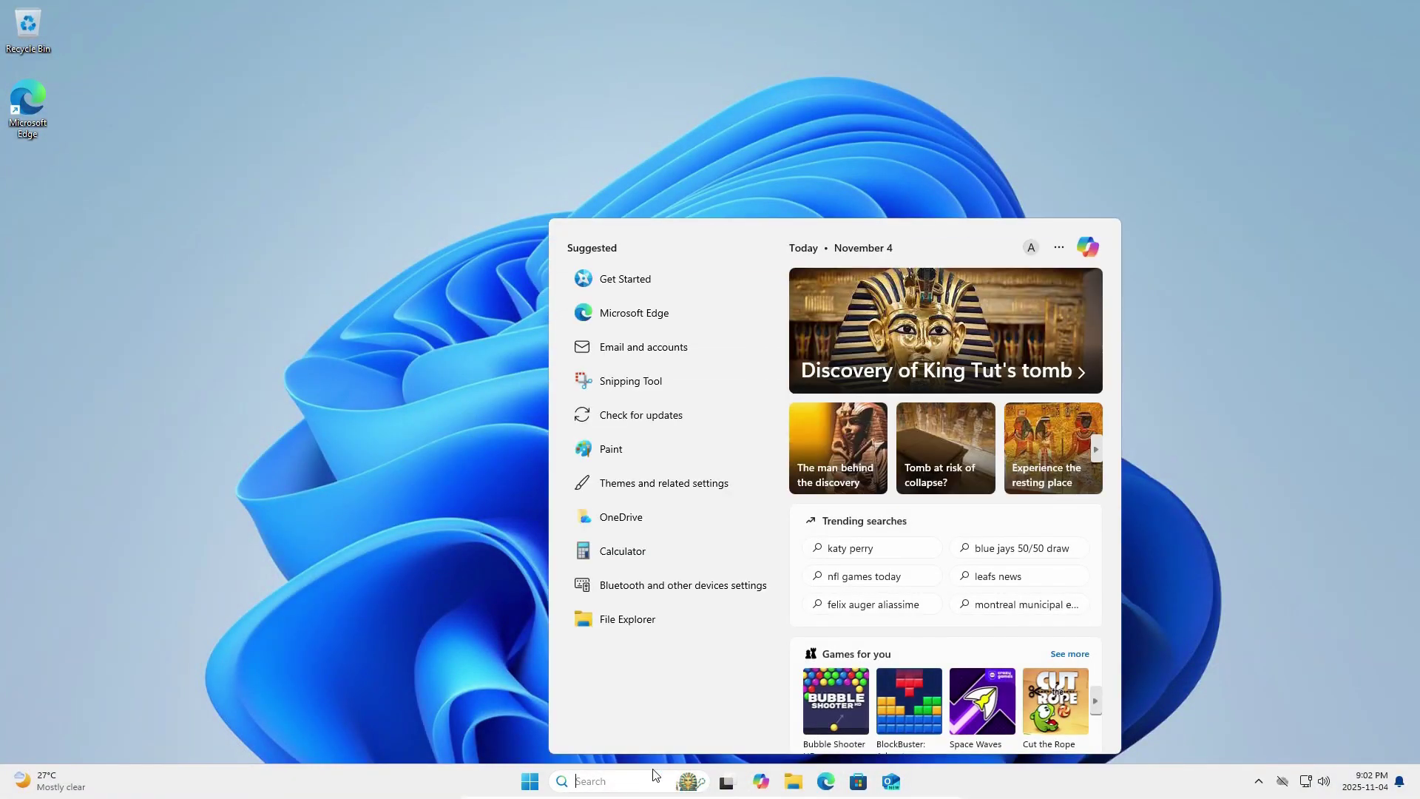
pyautogui.write('activation settings')
pyautogui.click(635, 325)
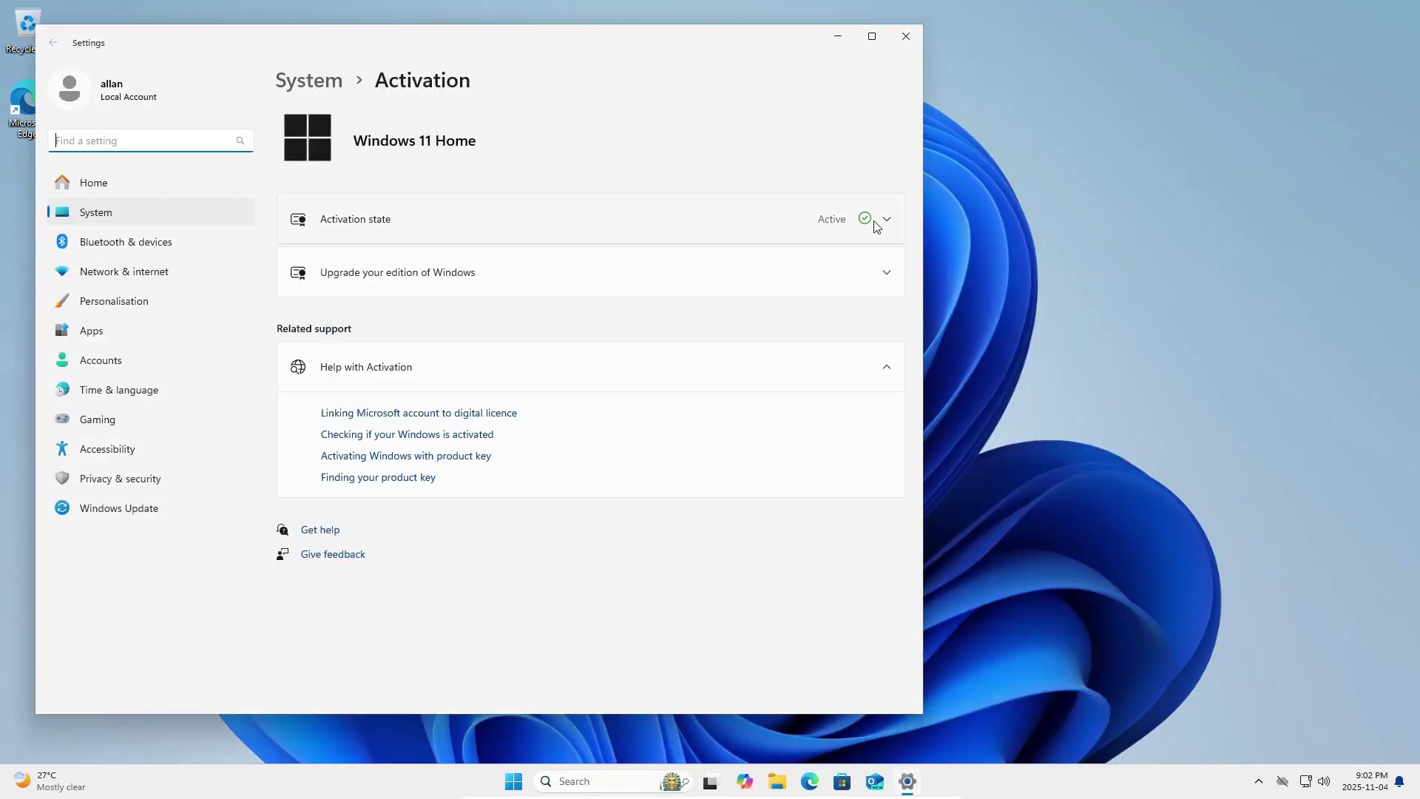
pyautogui.click(891, 220)
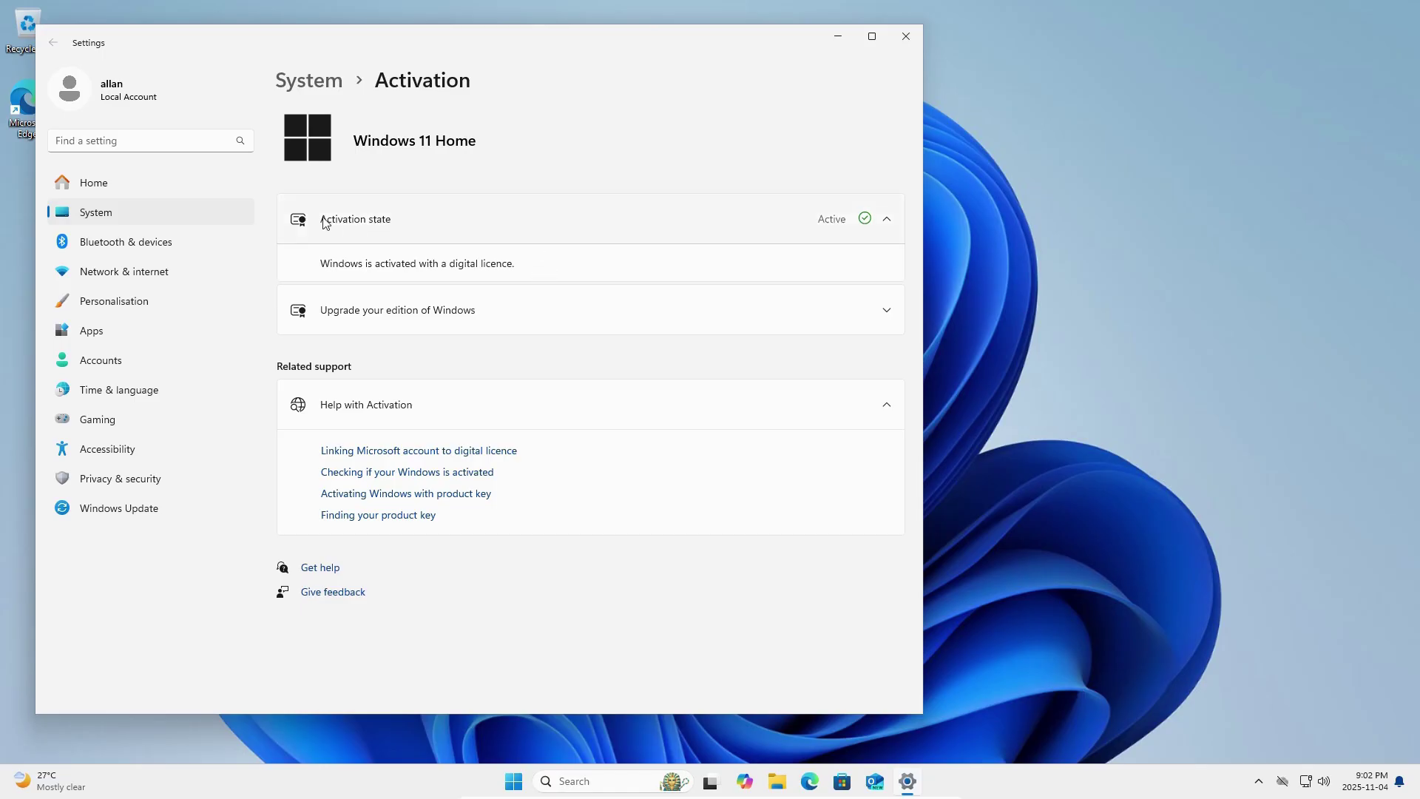
pyautogui.click(907, 38)
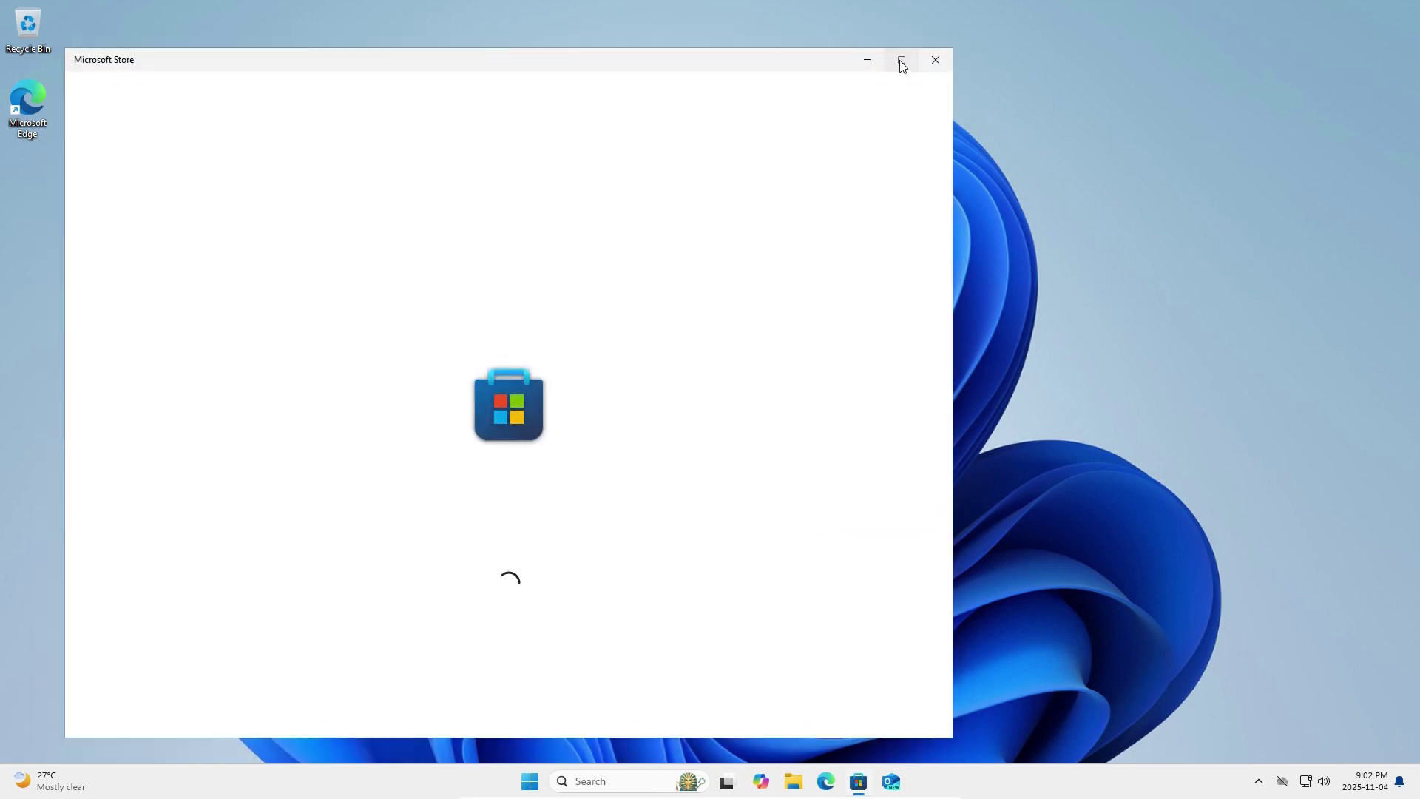
pyautogui.click(901, 61)
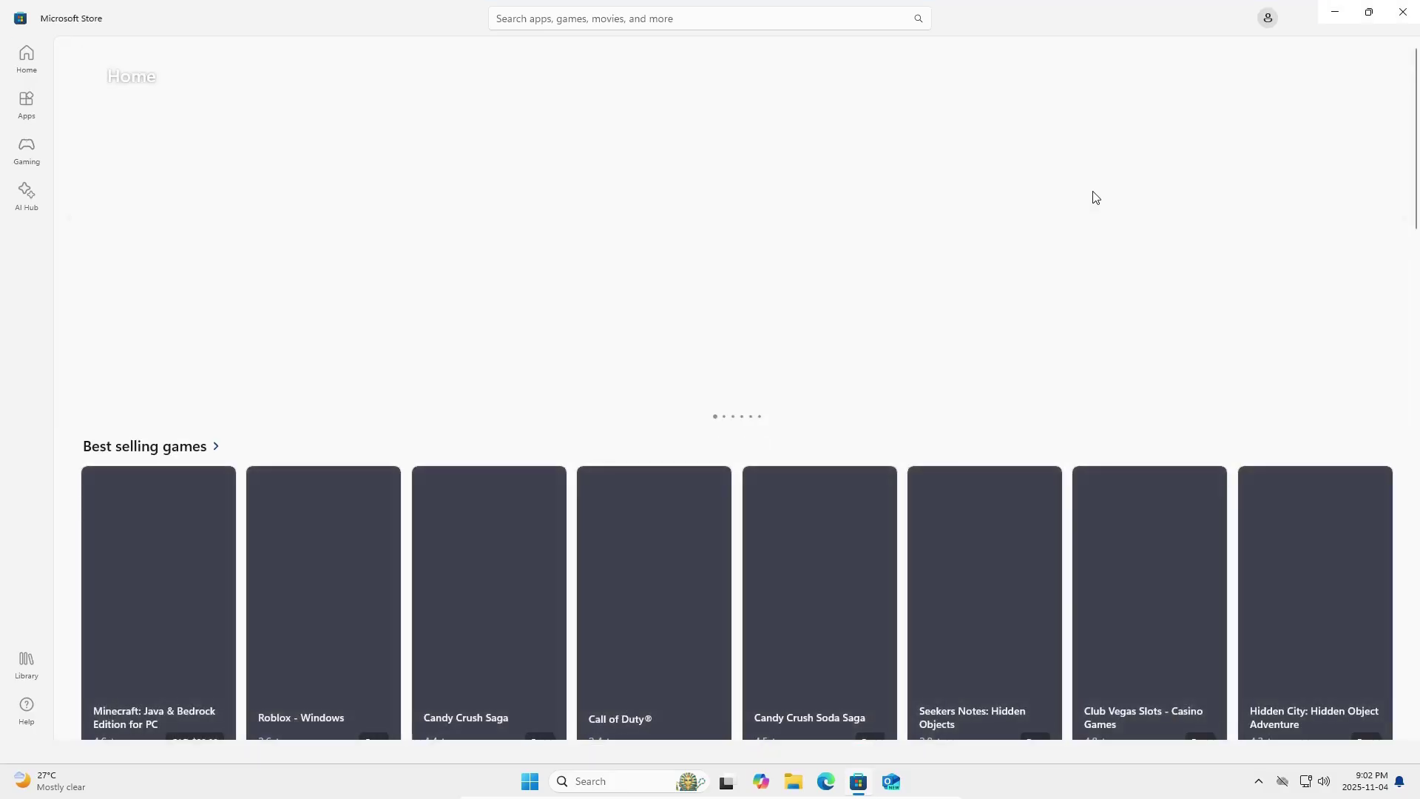
# Scroll through Microsoft Store, then shut down Windows 11 from the power options.
pyautogui.scroll(-3, 877, 481)
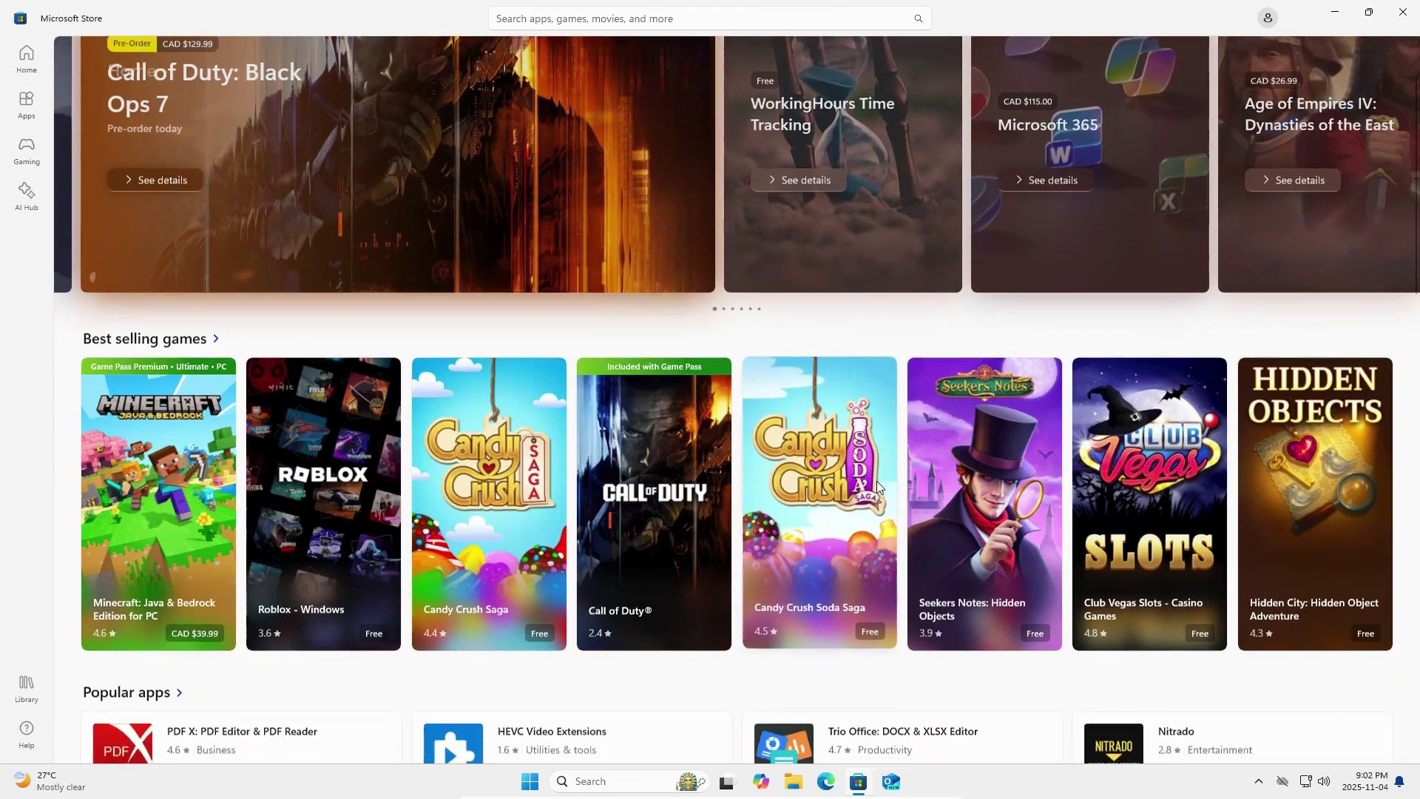
pyautogui.moveTo(877, 481)
pyautogui.scroll(-4, 879, 486)
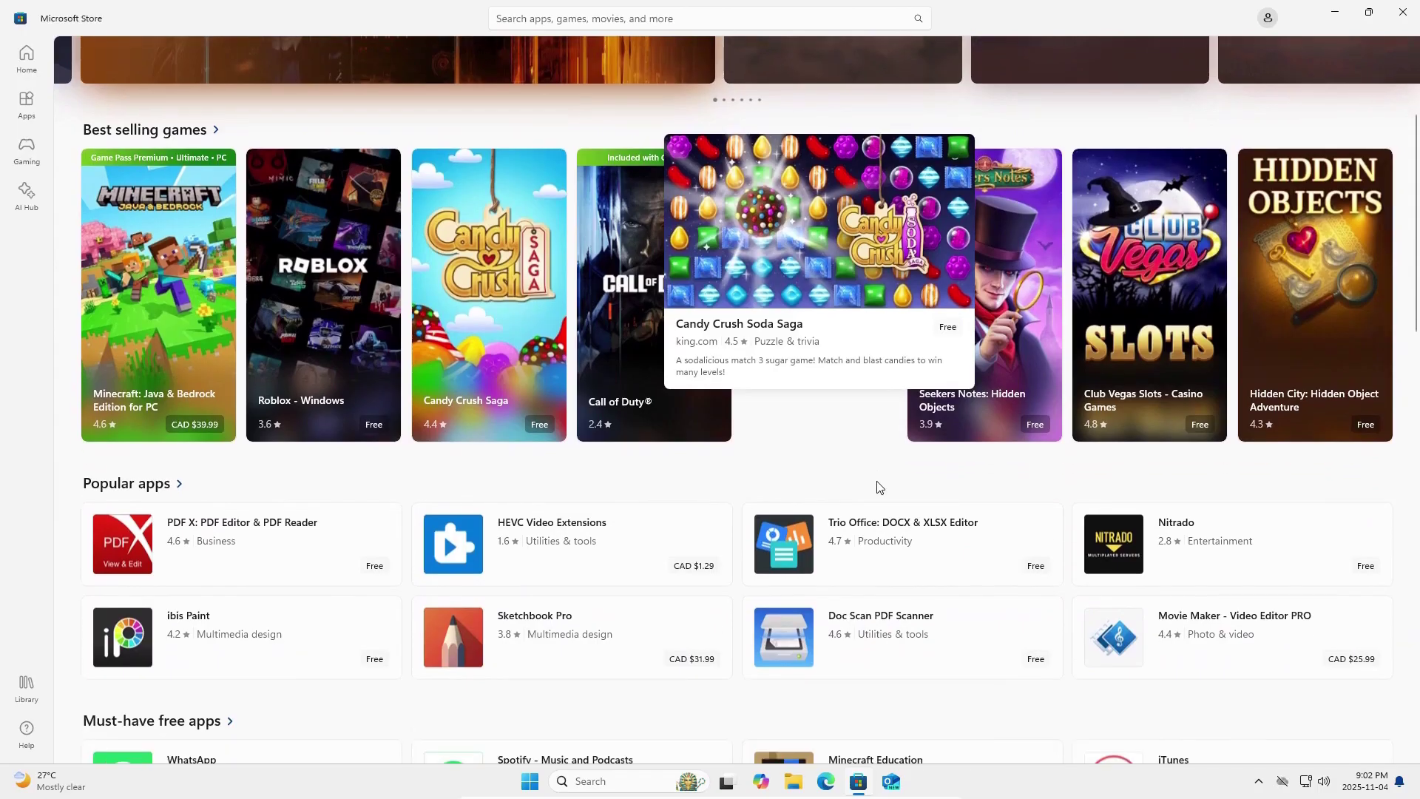
pyautogui.scroll(-3, 880, 486)
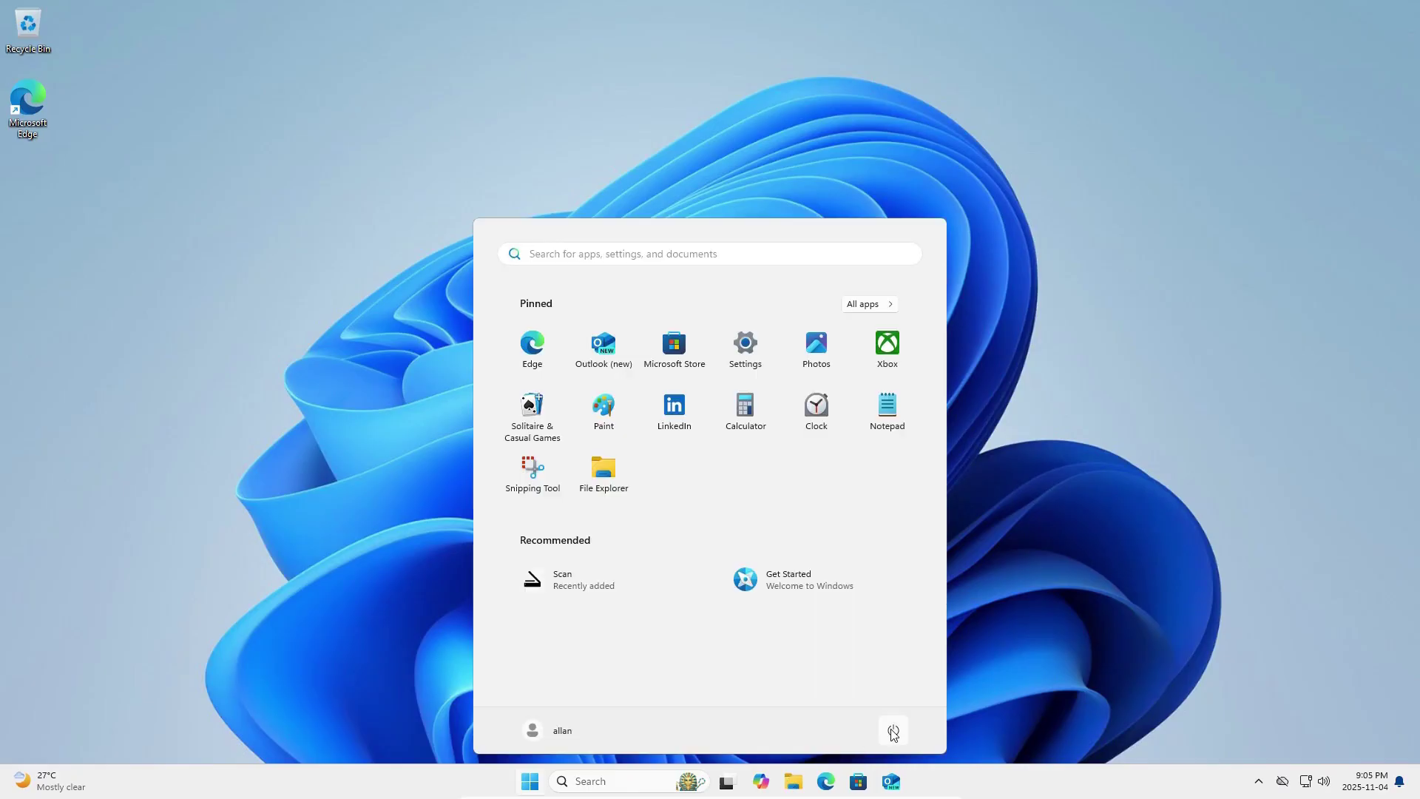
pyautogui.click(894, 733)
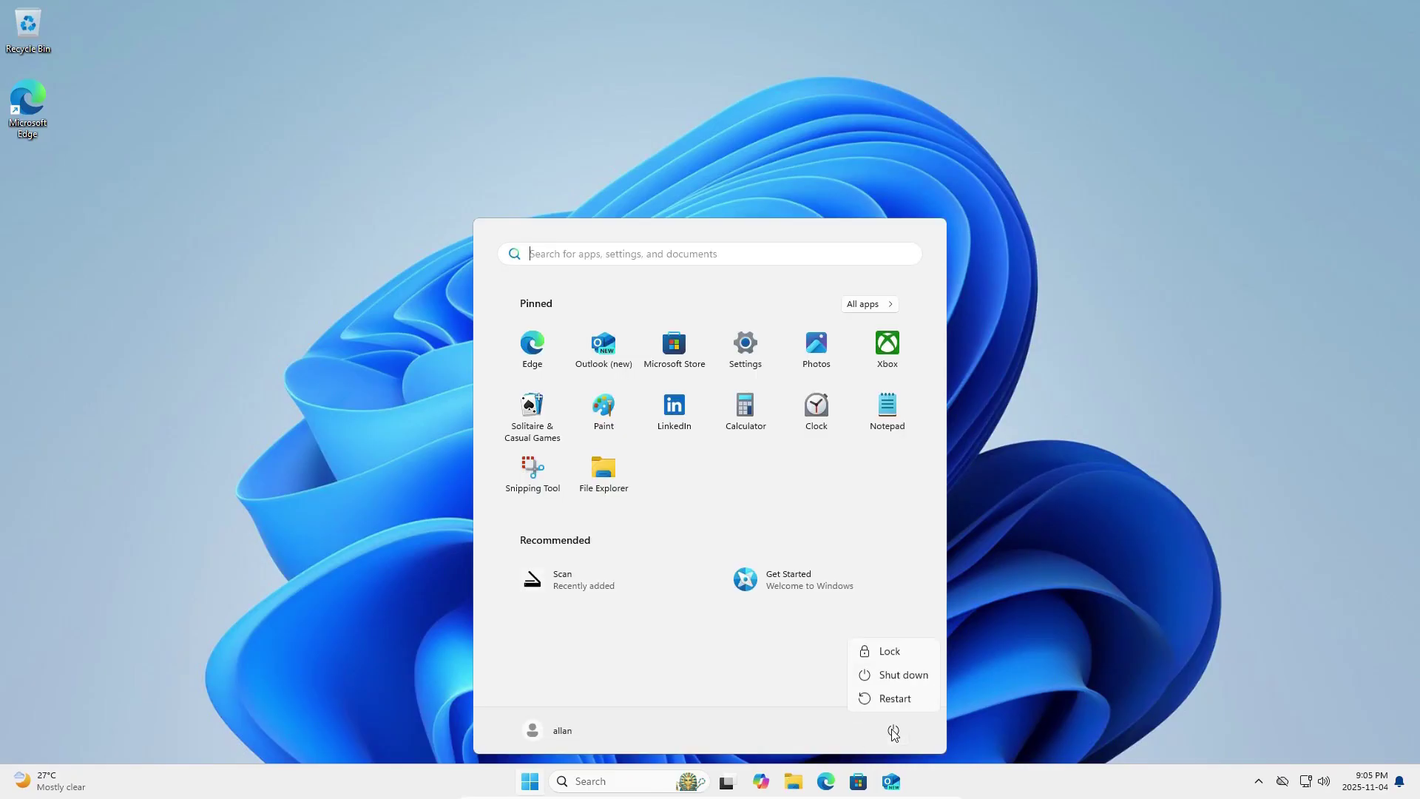
pyautogui.click(904, 676)
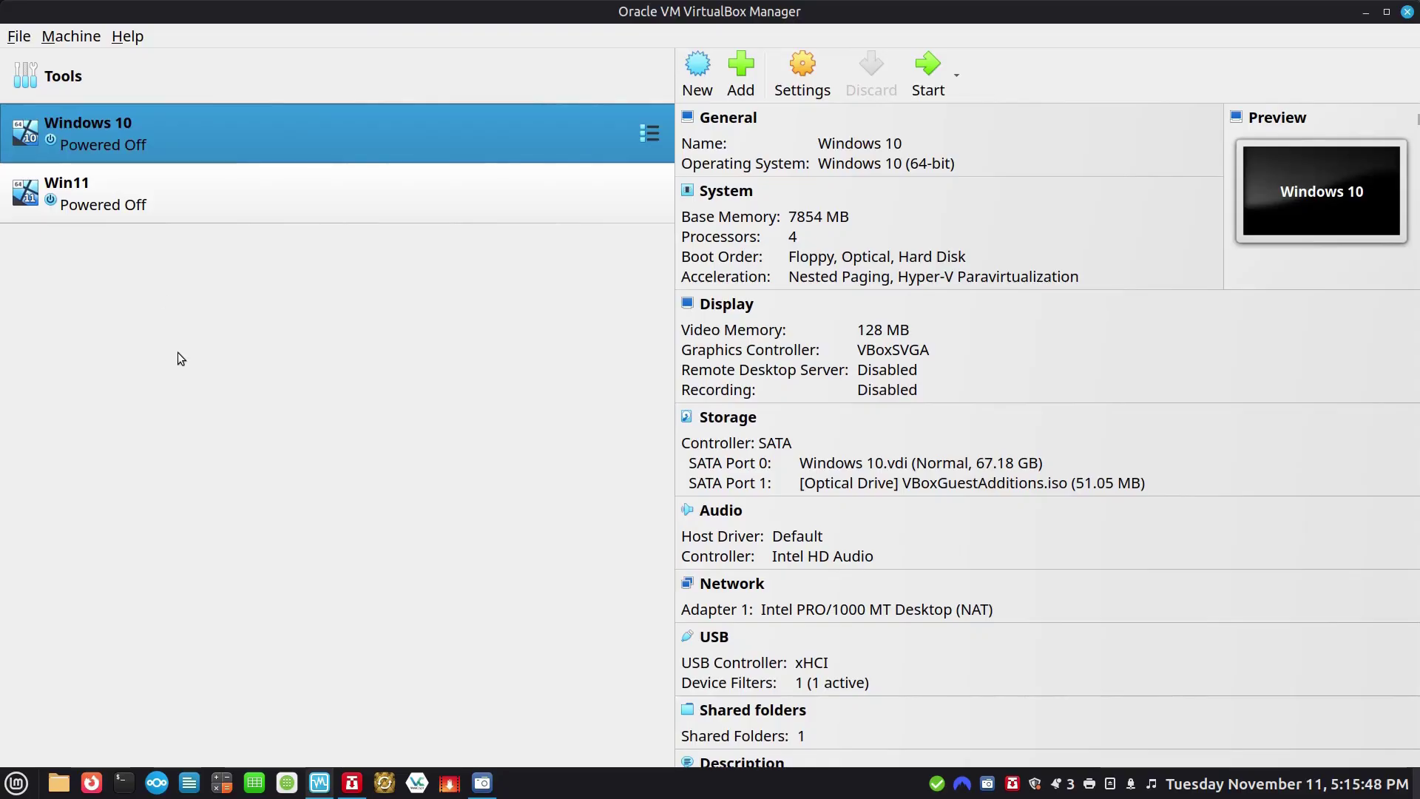
# Start Win11 in full-screen mode and begin entering the password at the sign-in screen.
pyautogui.click(114, 197)
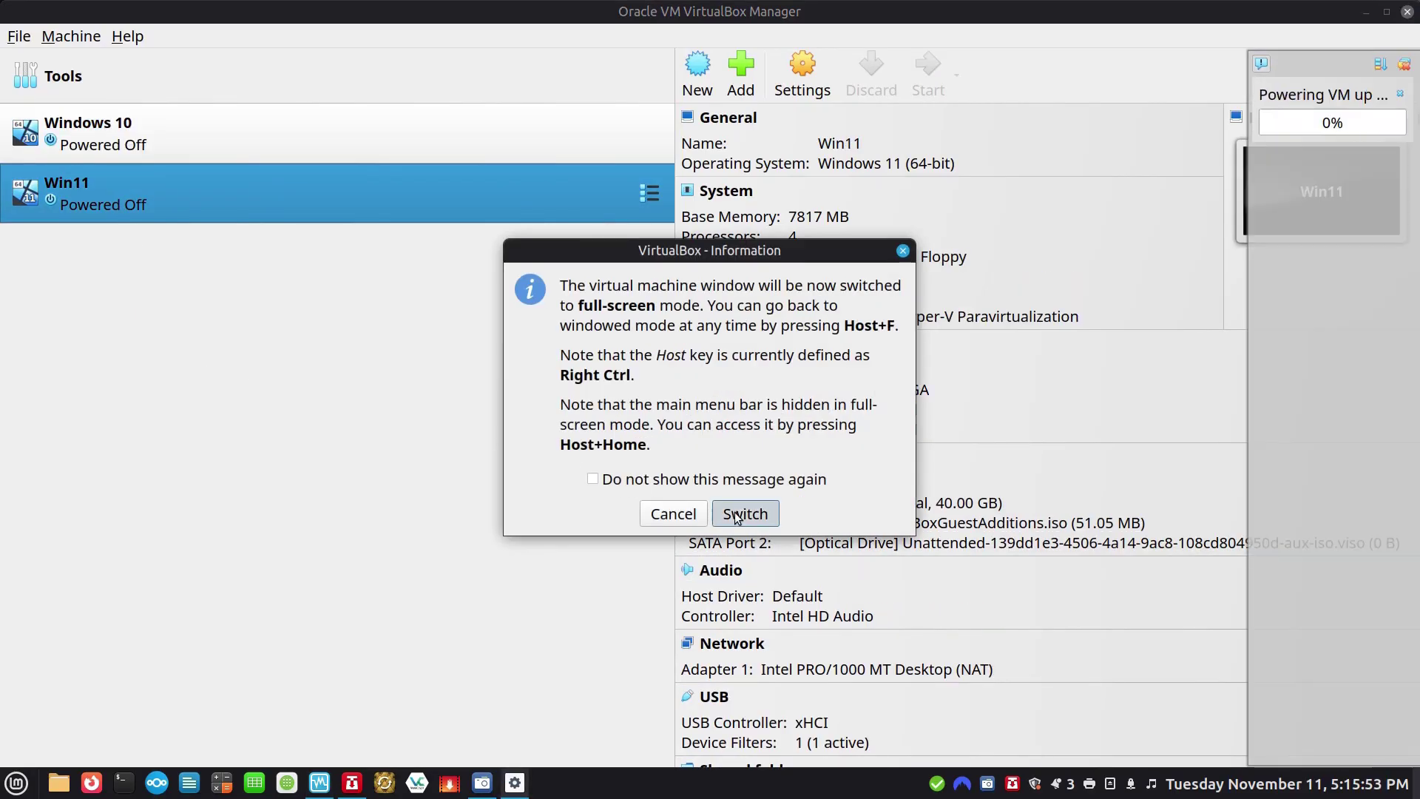
pyautogui.click(744, 514)
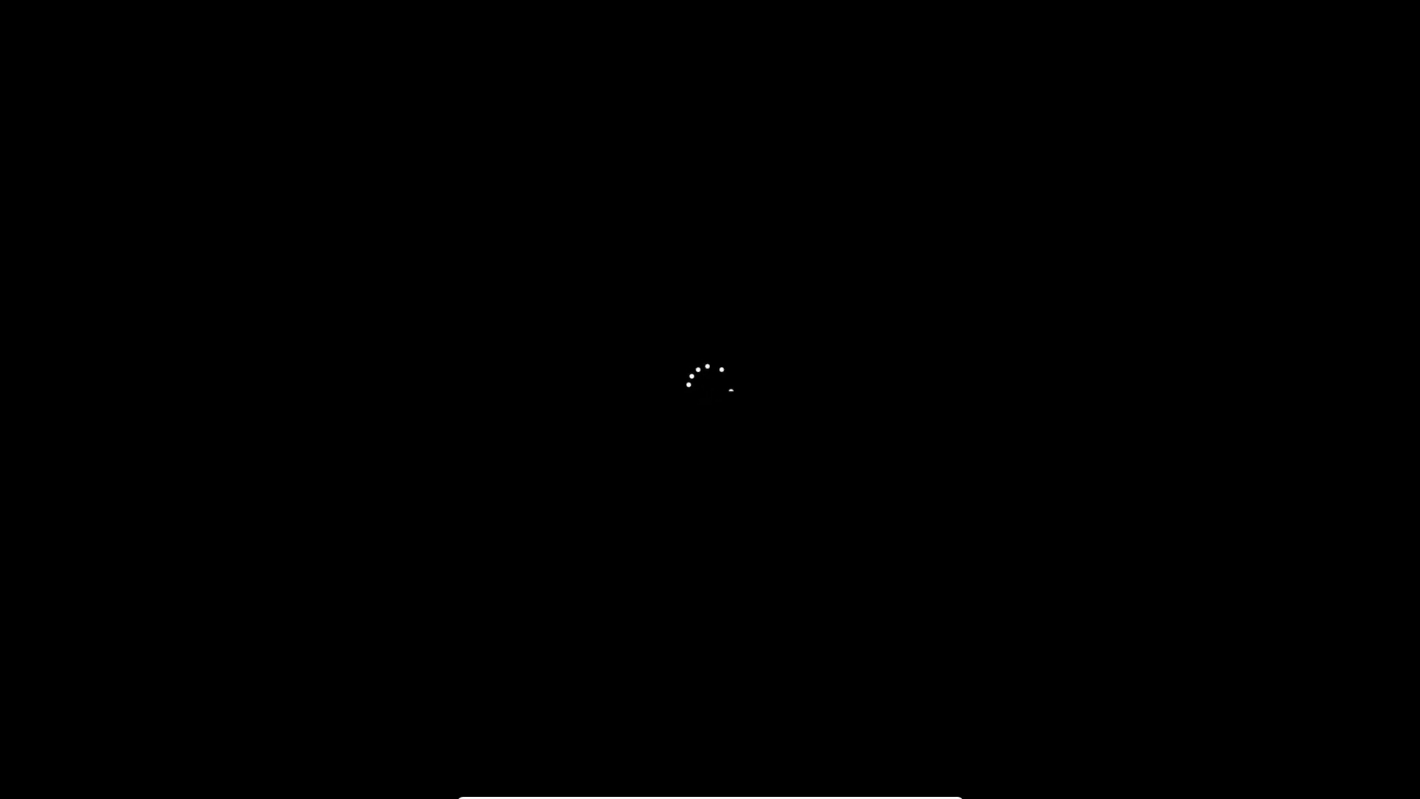
pyautogui.press('Return')
pyautogui.write('••')
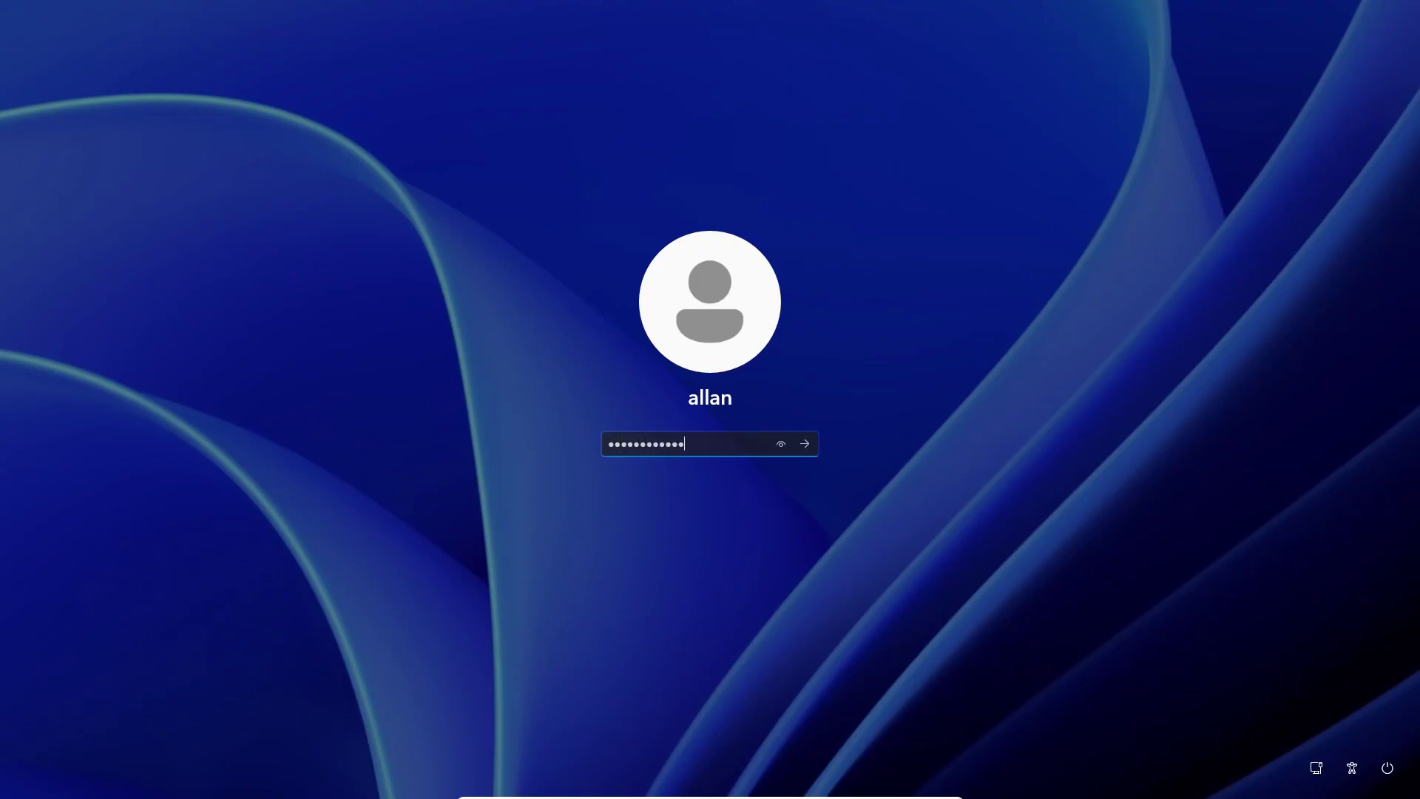
# Sign in, search 'firefox' from Edge's new tab, and open Firefox's download page.
pyautogui.press('Return')
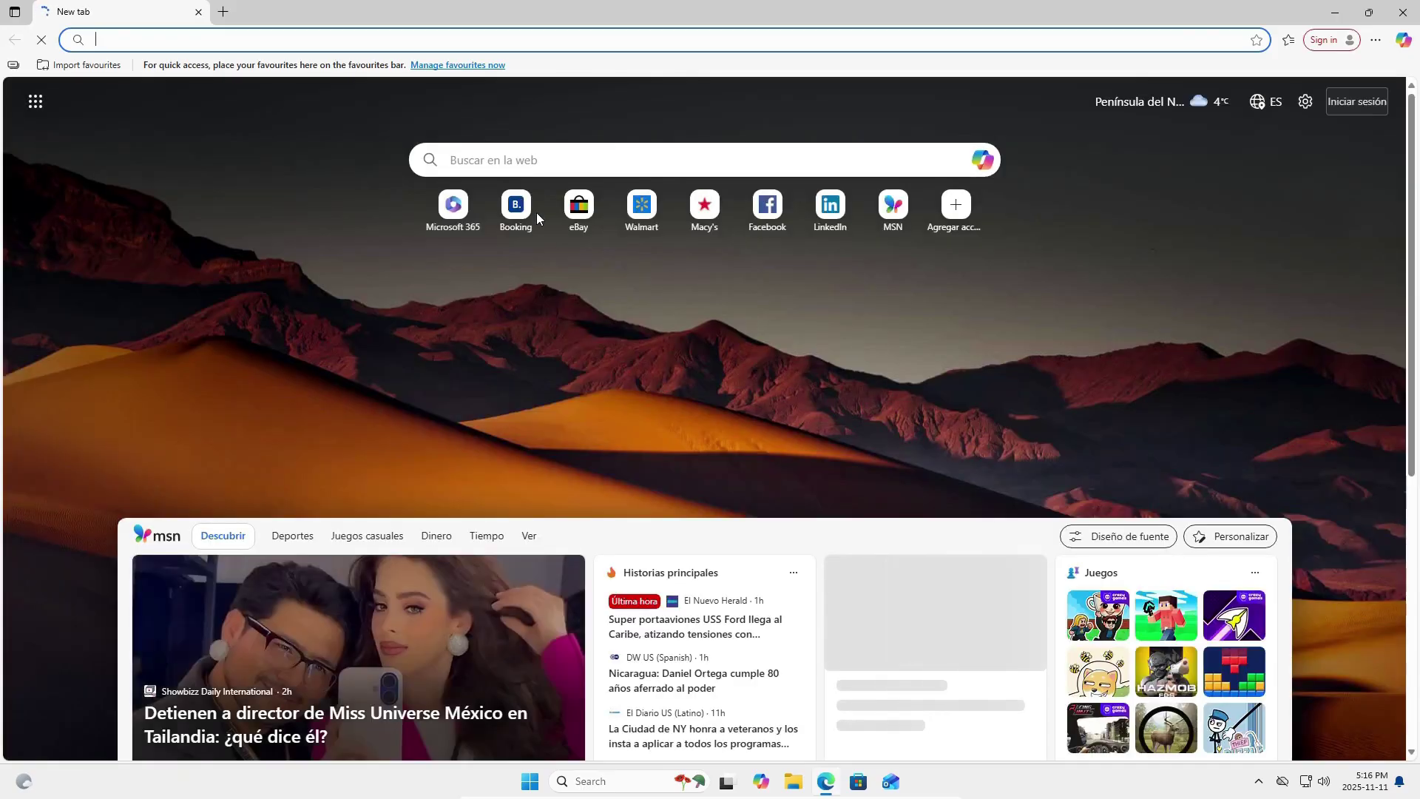
pyautogui.click(486, 162)
pyautogui.write('fir')
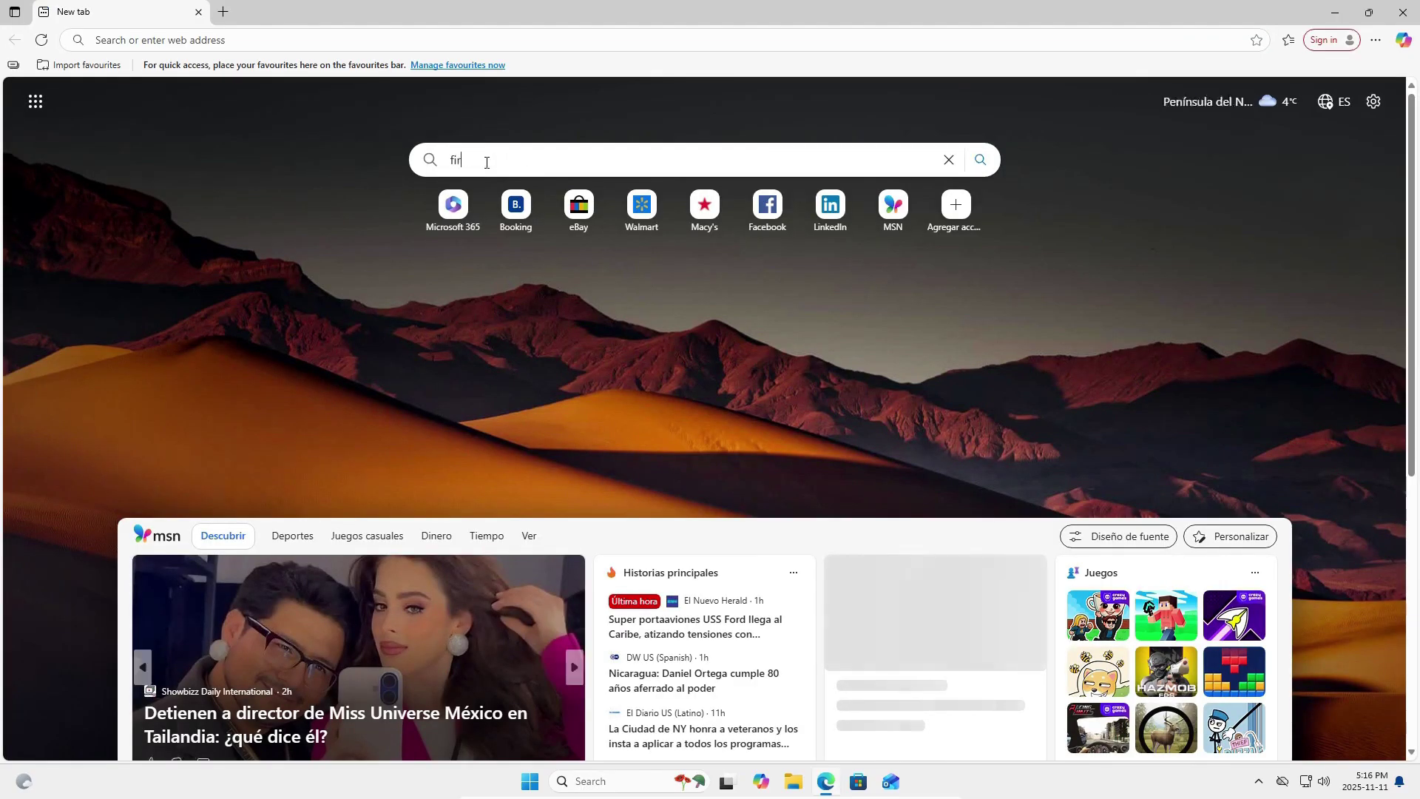
pyautogui.write('efox')
pyautogui.press('Return')
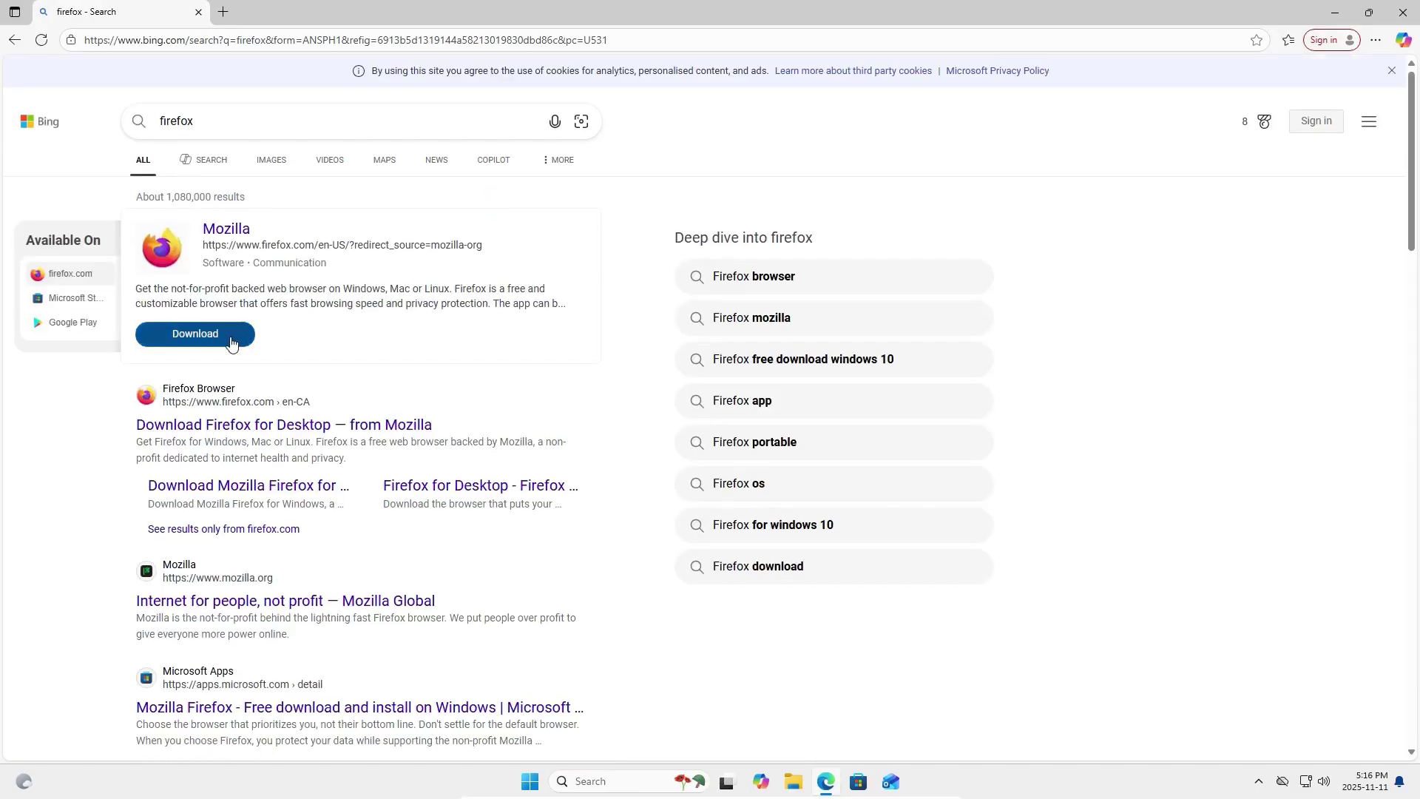
pyautogui.click(210, 334)
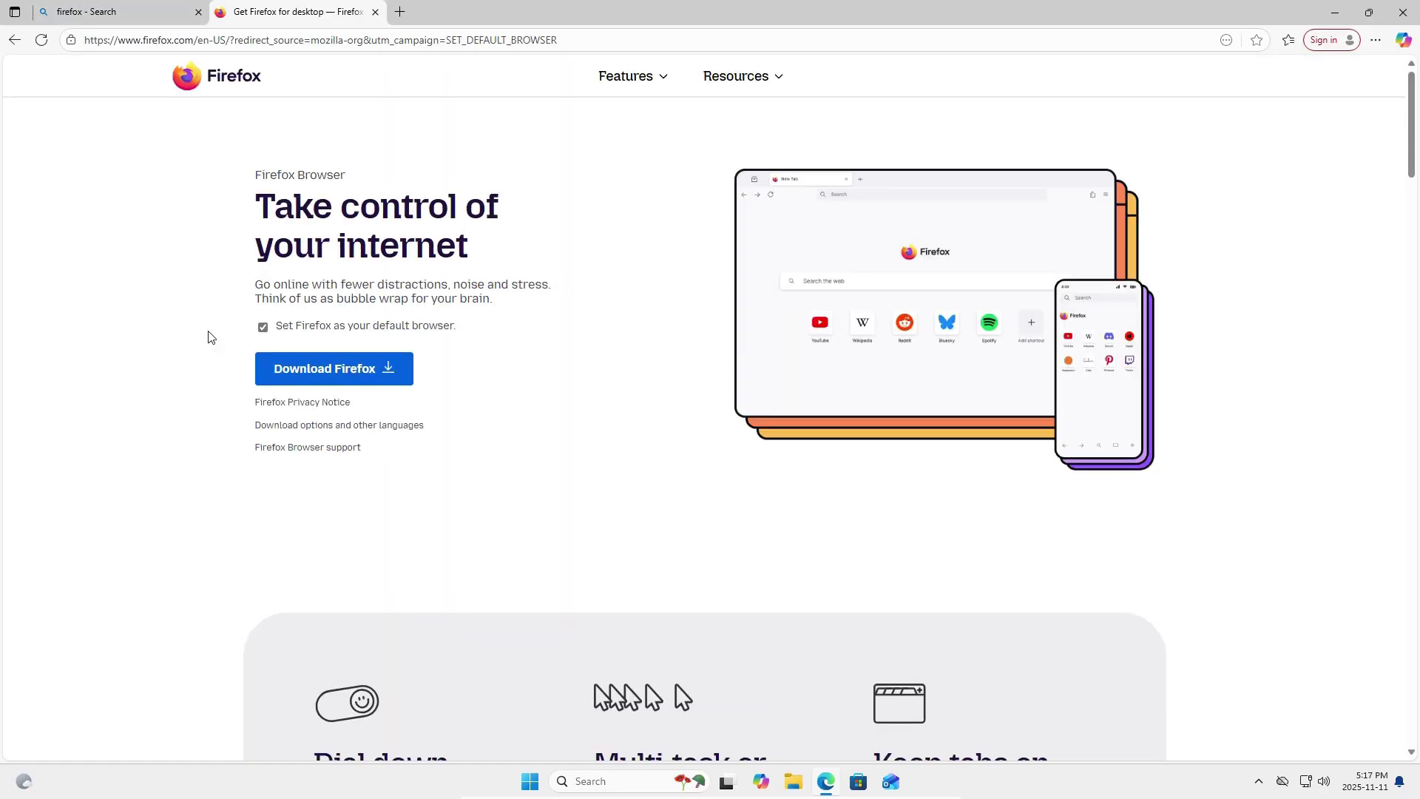
# Download and run the Firefox installer, allowing it to make changes.
pyautogui.click(312, 368)
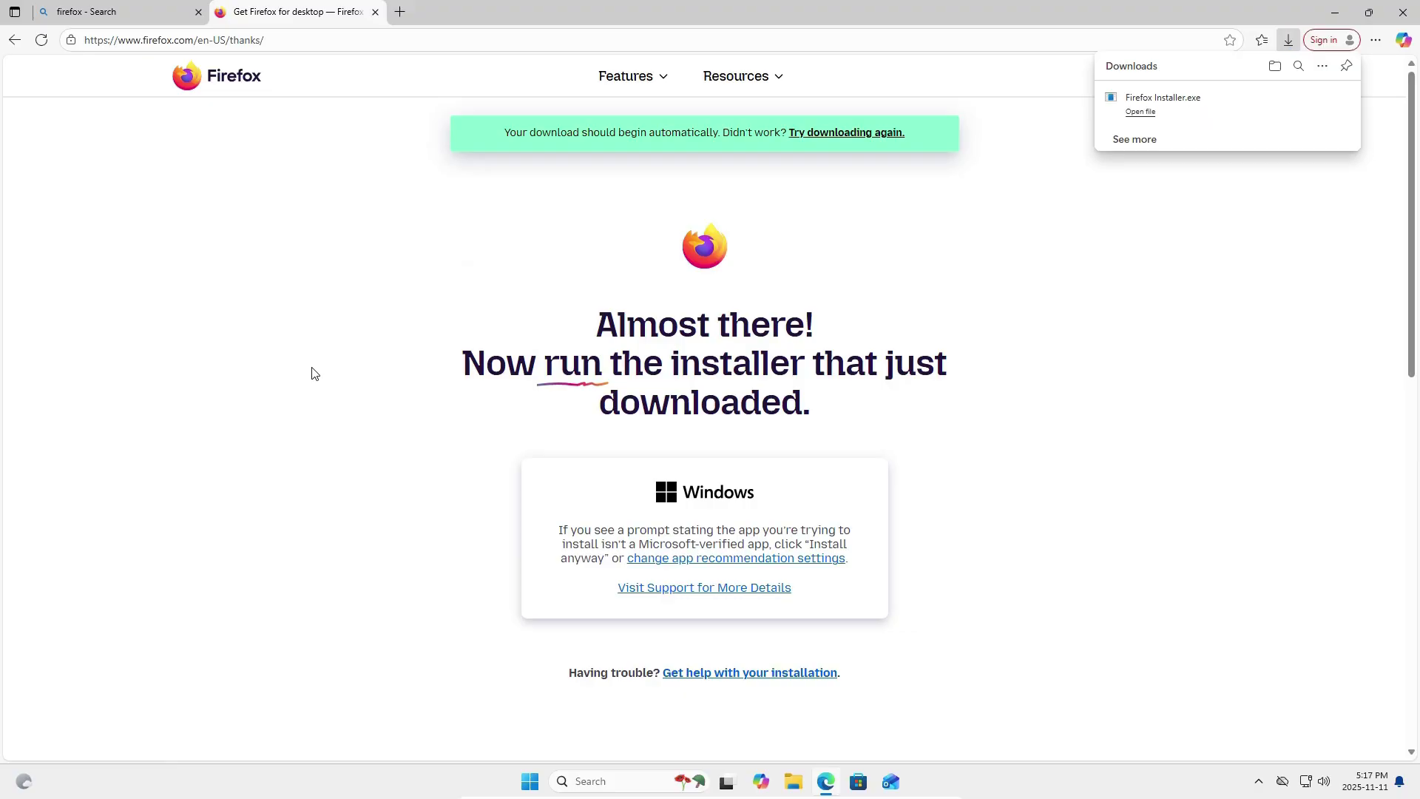
pyautogui.click(1142, 112)
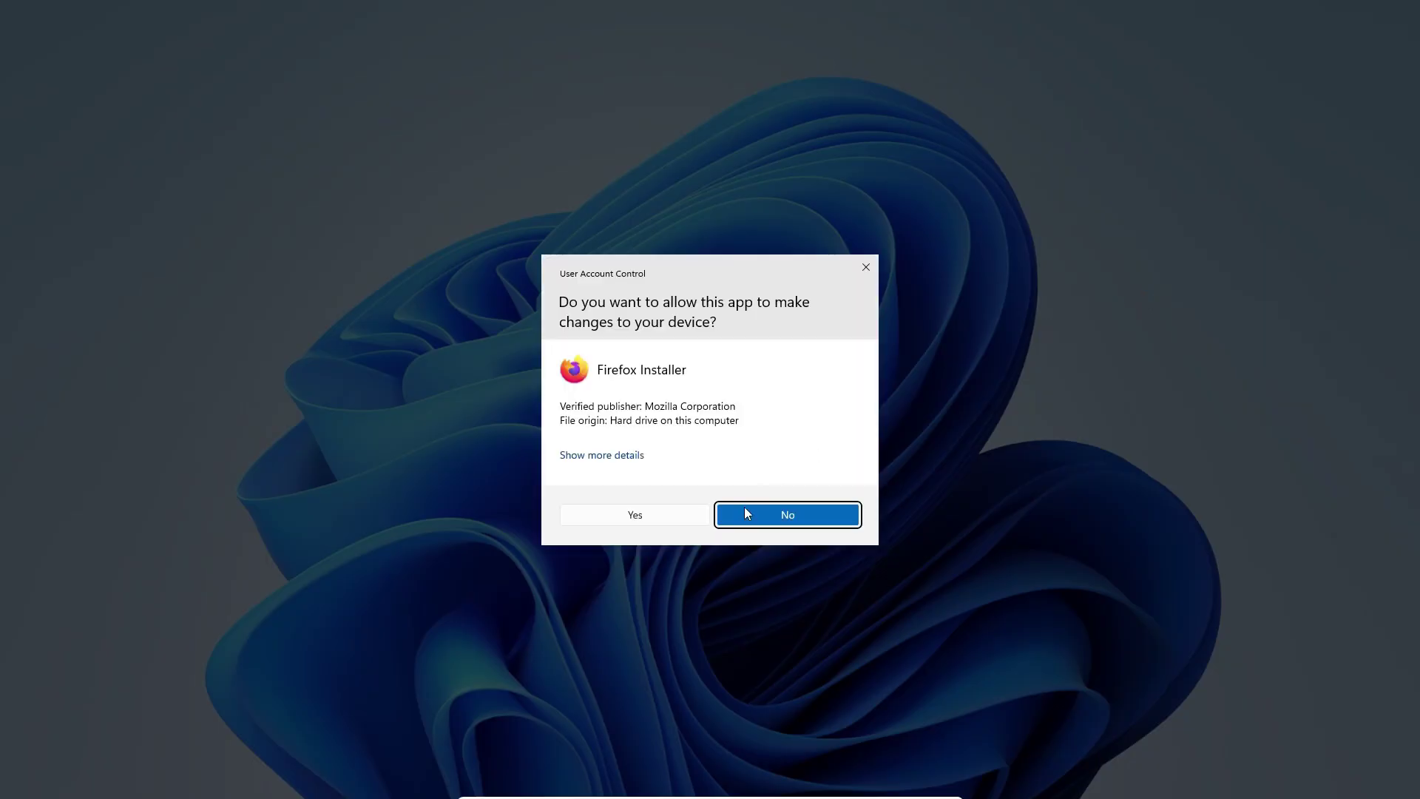
pyautogui.click(676, 516)
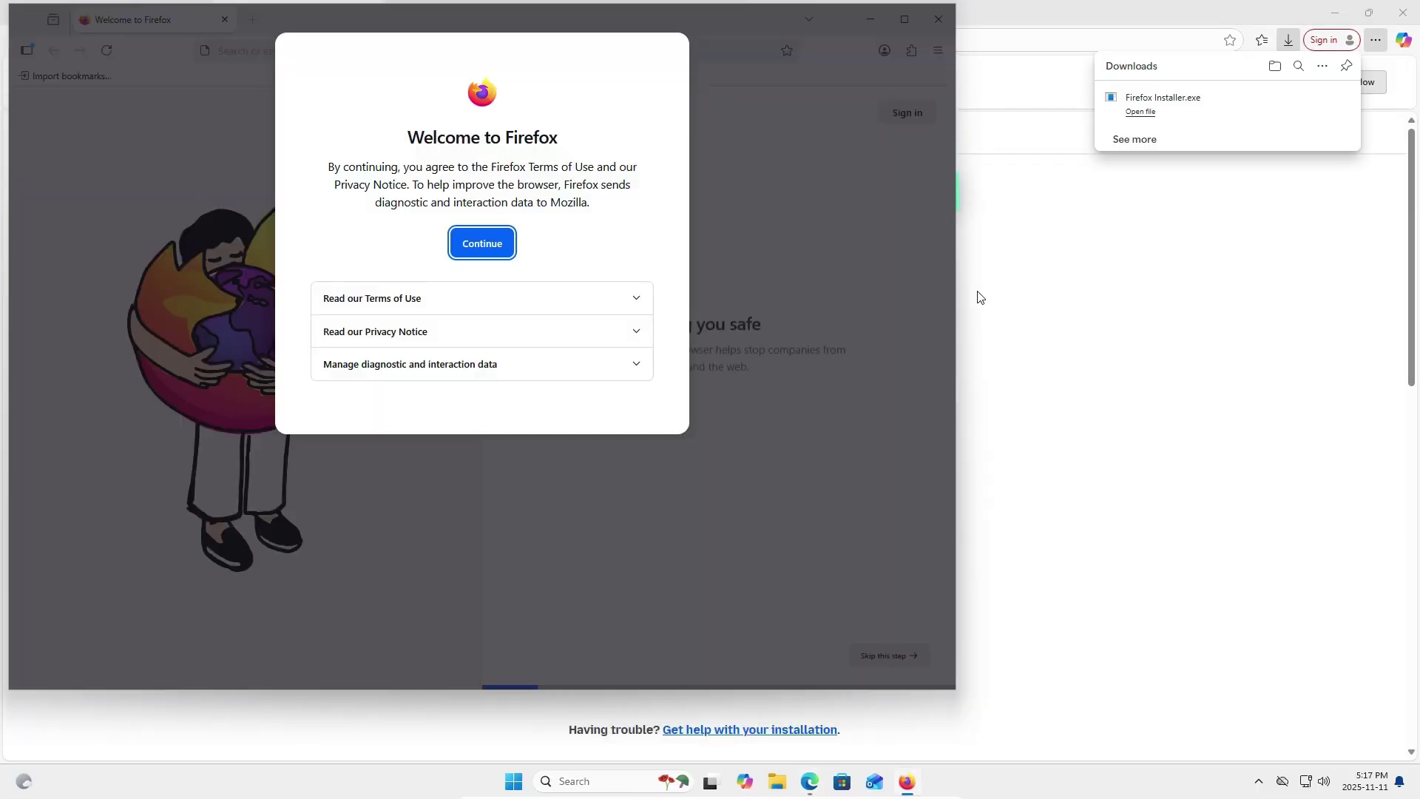
# Skip Firefox's welcome setup without importing, pinning or extensions, close Edge, and maximize Firefox.
pyautogui.click(496, 245)
pyautogui.click(620, 438)
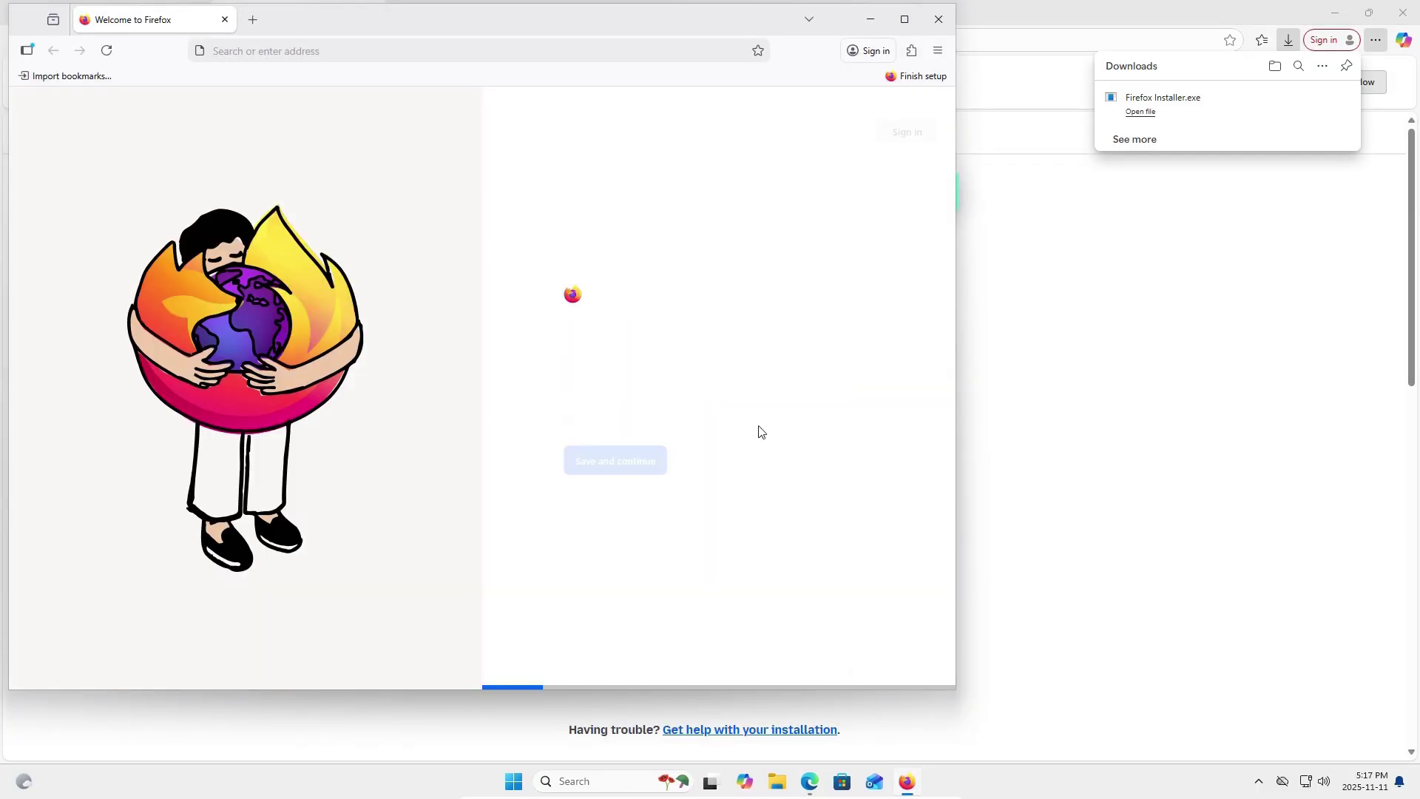
pyautogui.click(891, 655)
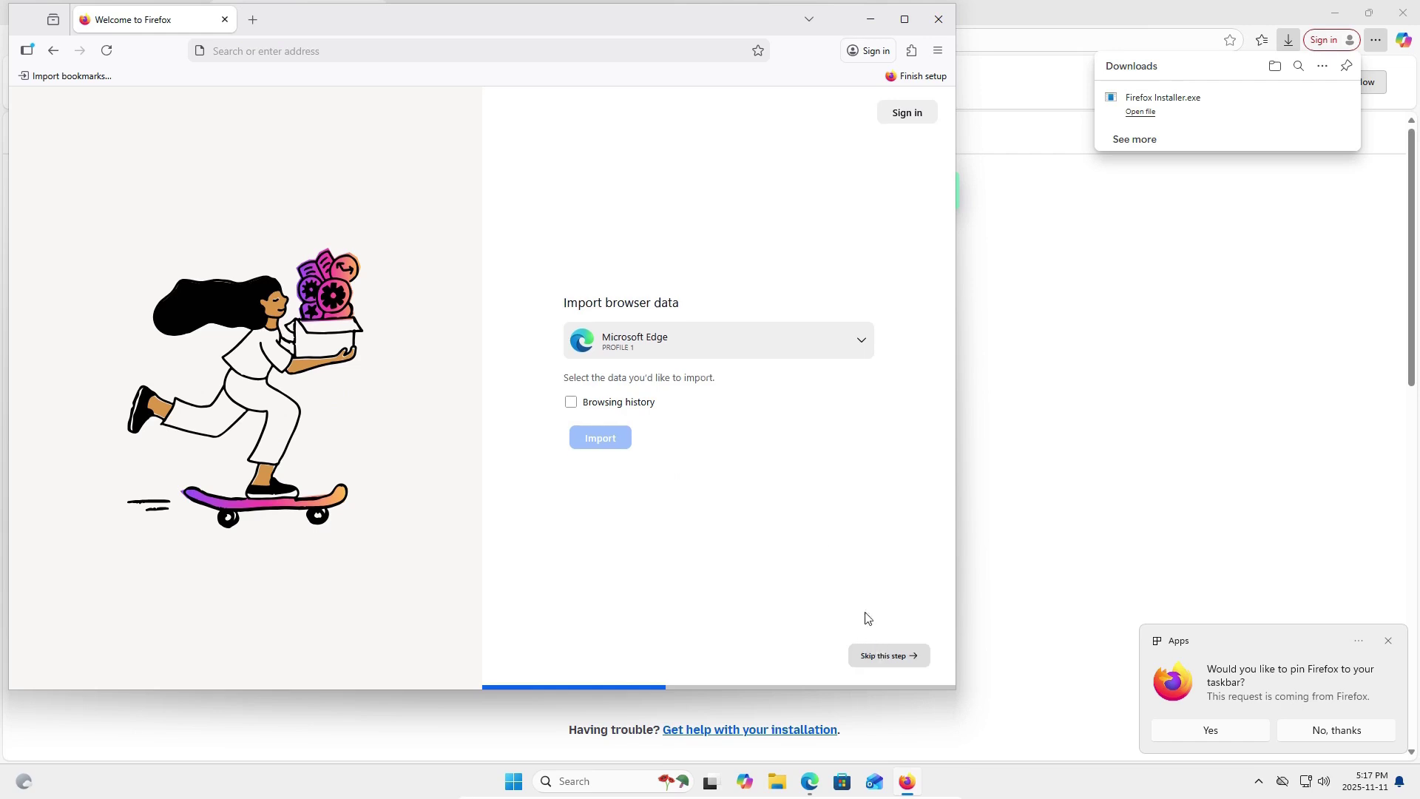
pyautogui.click(1287, 730)
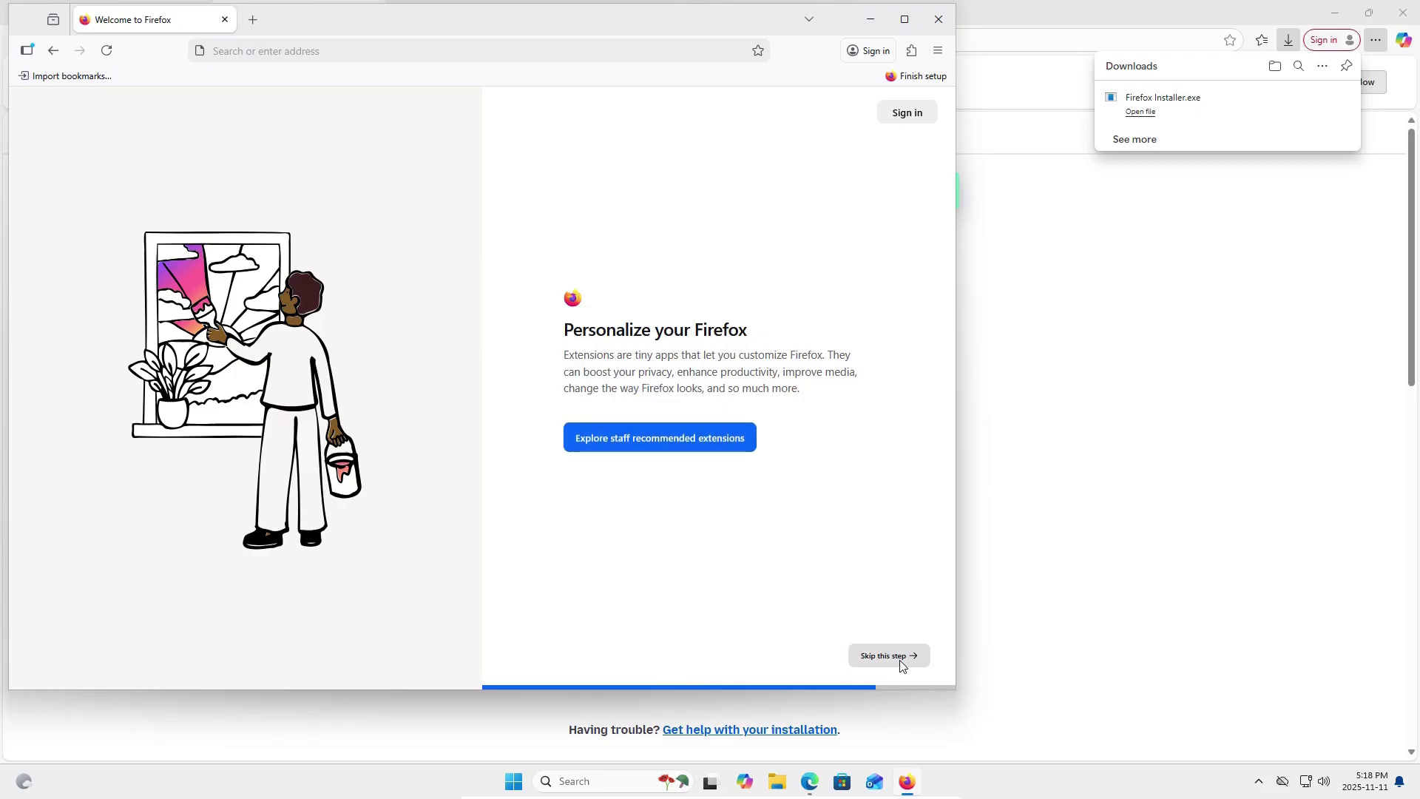
pyautogui.click(908, 661)
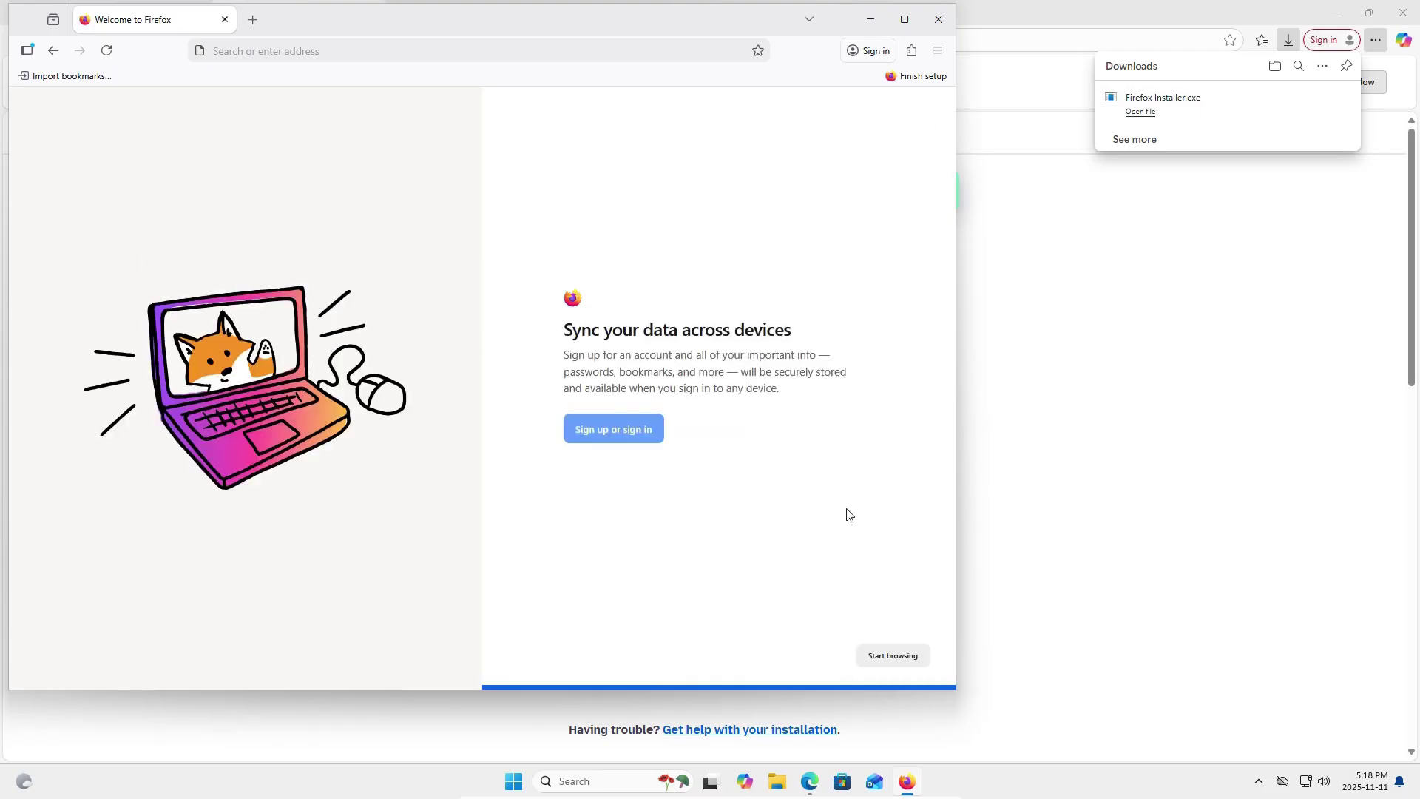
pyautogui.click(893, 656)
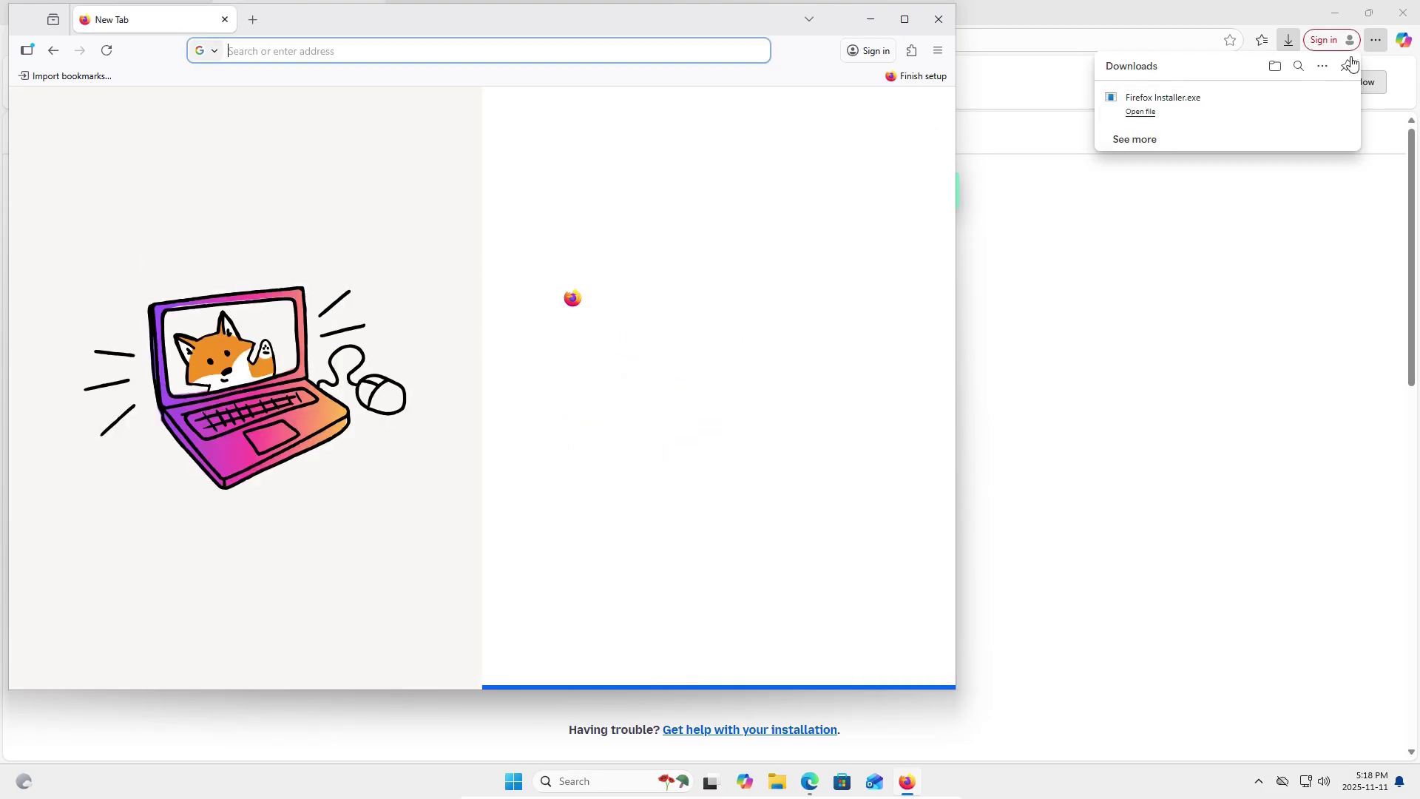
pyautogui.click(1405, 22)
pyautogui.click(905, 18)
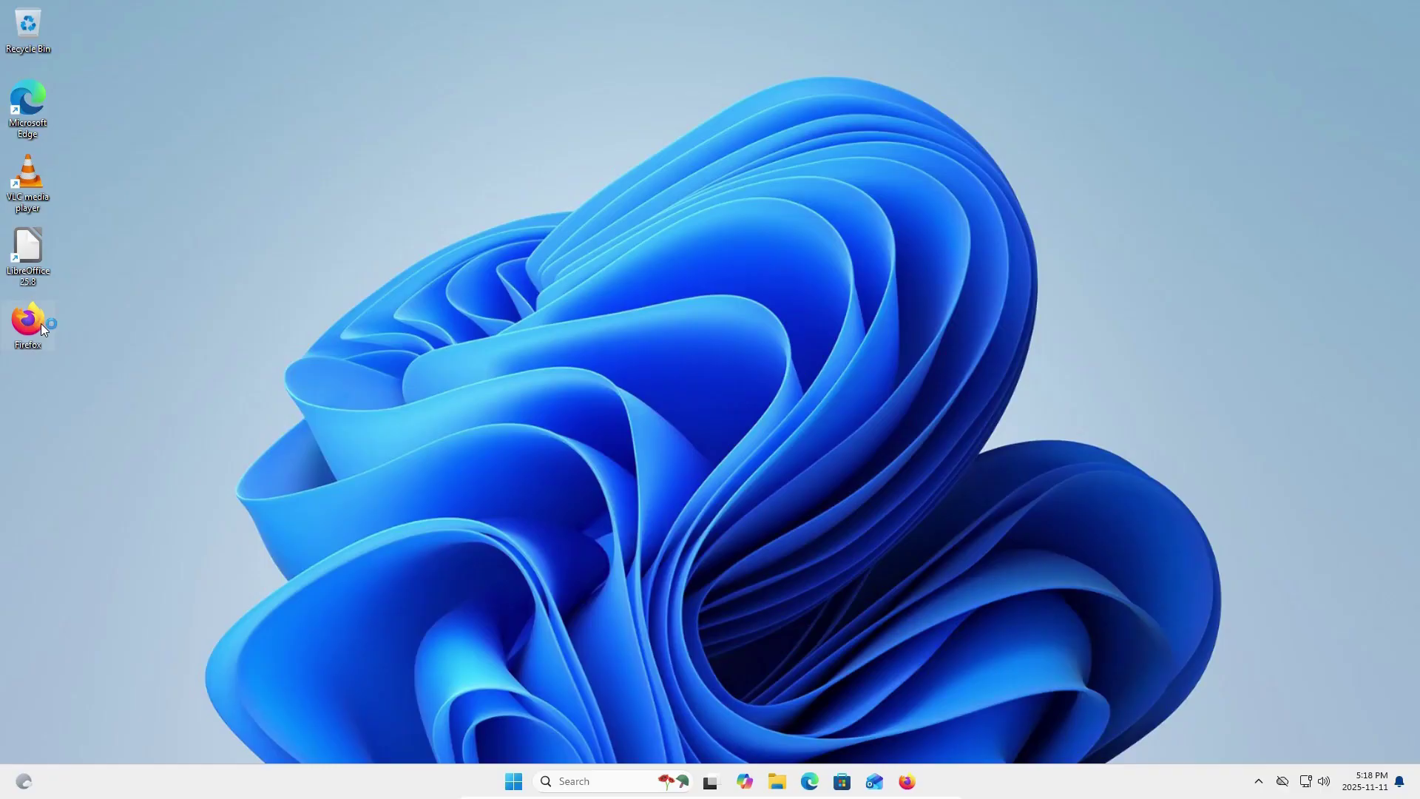
# Open YouTube in Firefox, search 'va3bh', and play the Immich V2 photo storage video.
pyautogui.doubleClick(41, 323)
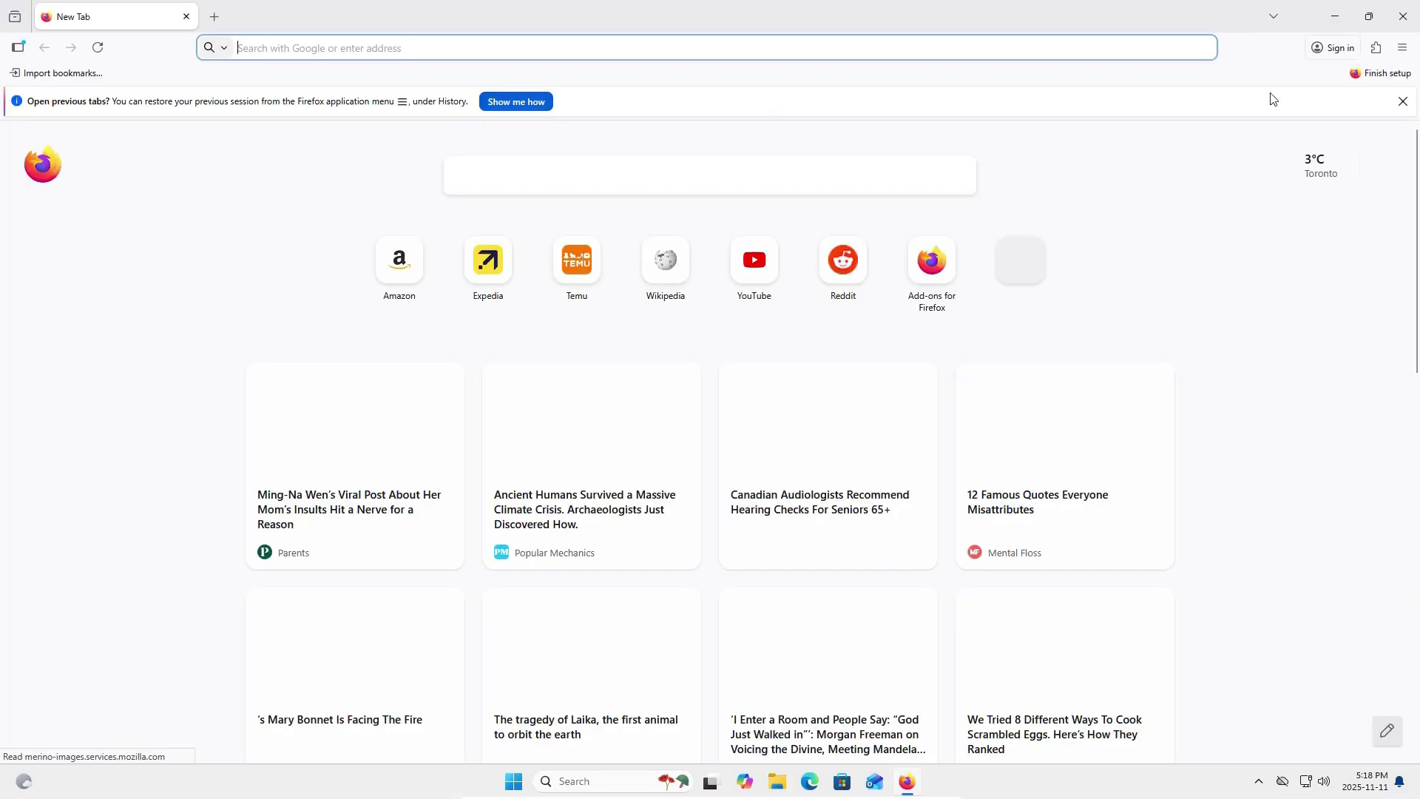
pyautogui.click(1403, 102)
pyautogui.click(761, 231)
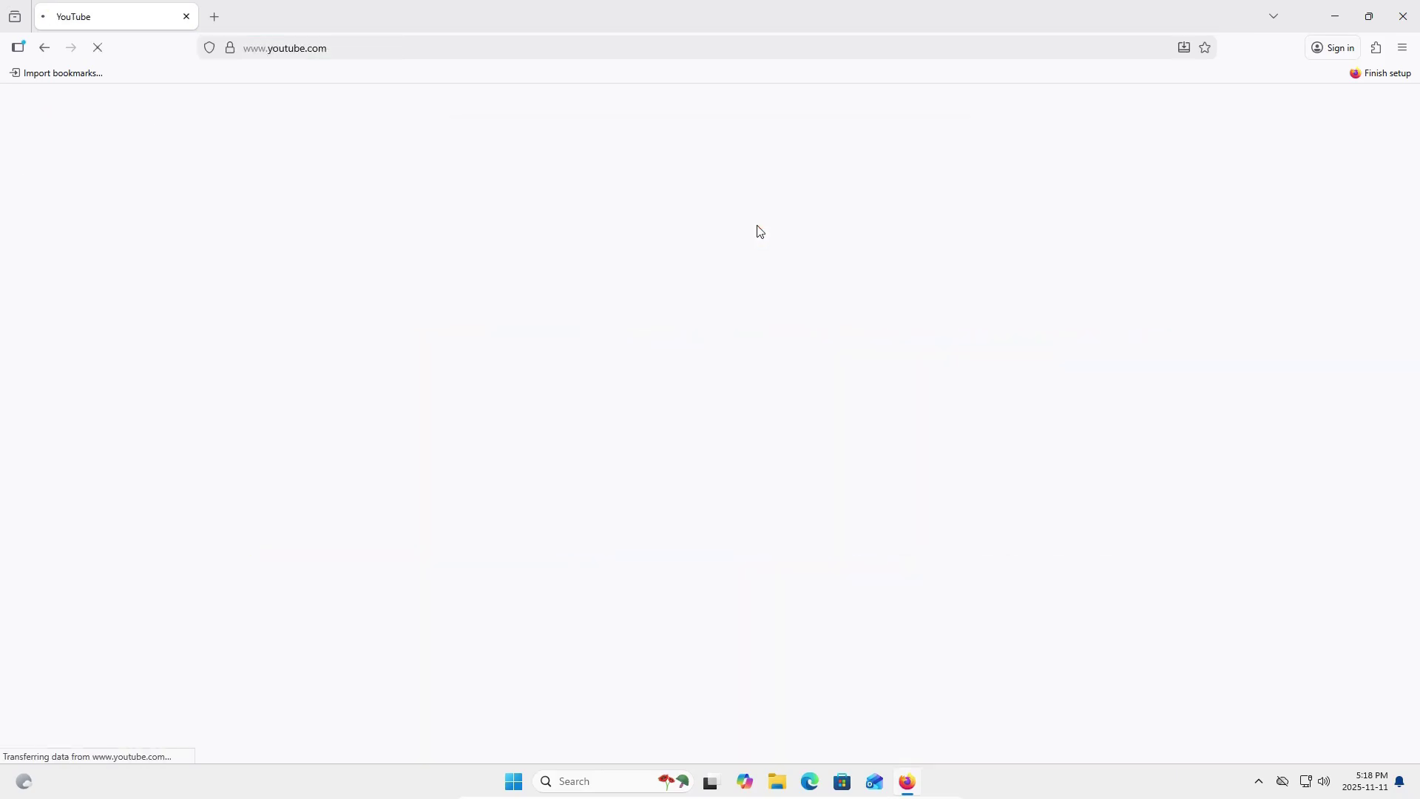
pyautogui.write('va3bhy')
pyautogui.press('Return')
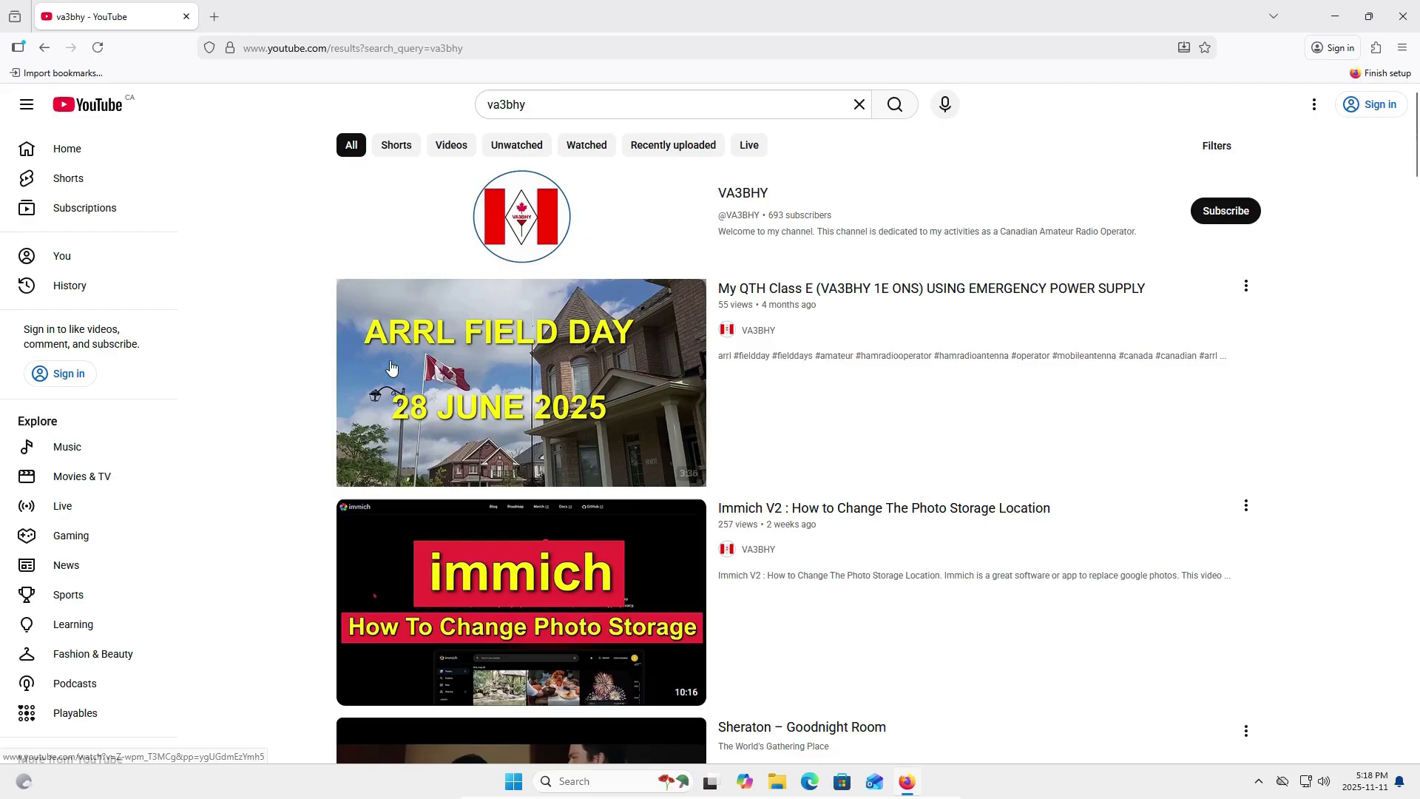
pyautogui.scroll(-3, 440, 402)
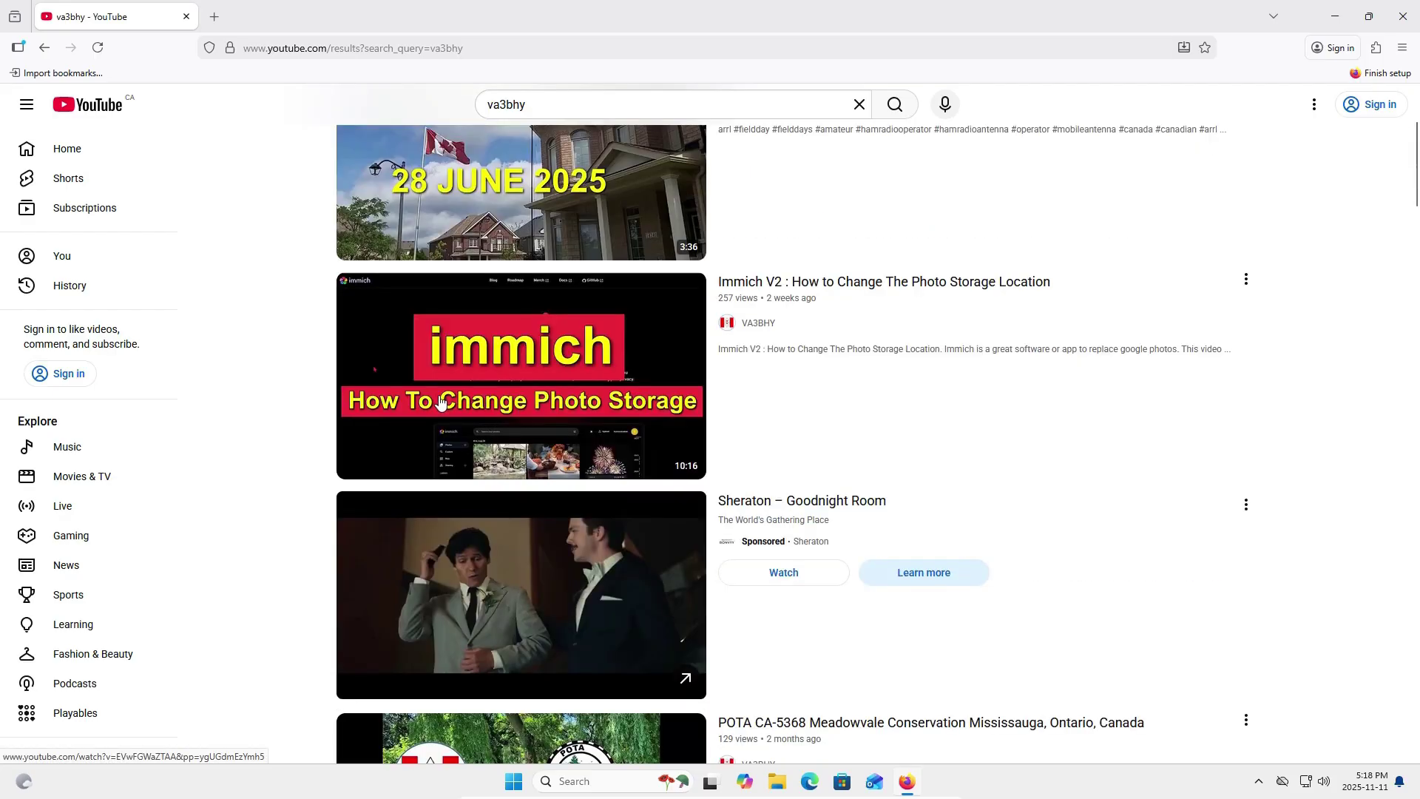
pyautogui.scroll(1, 441, 402)
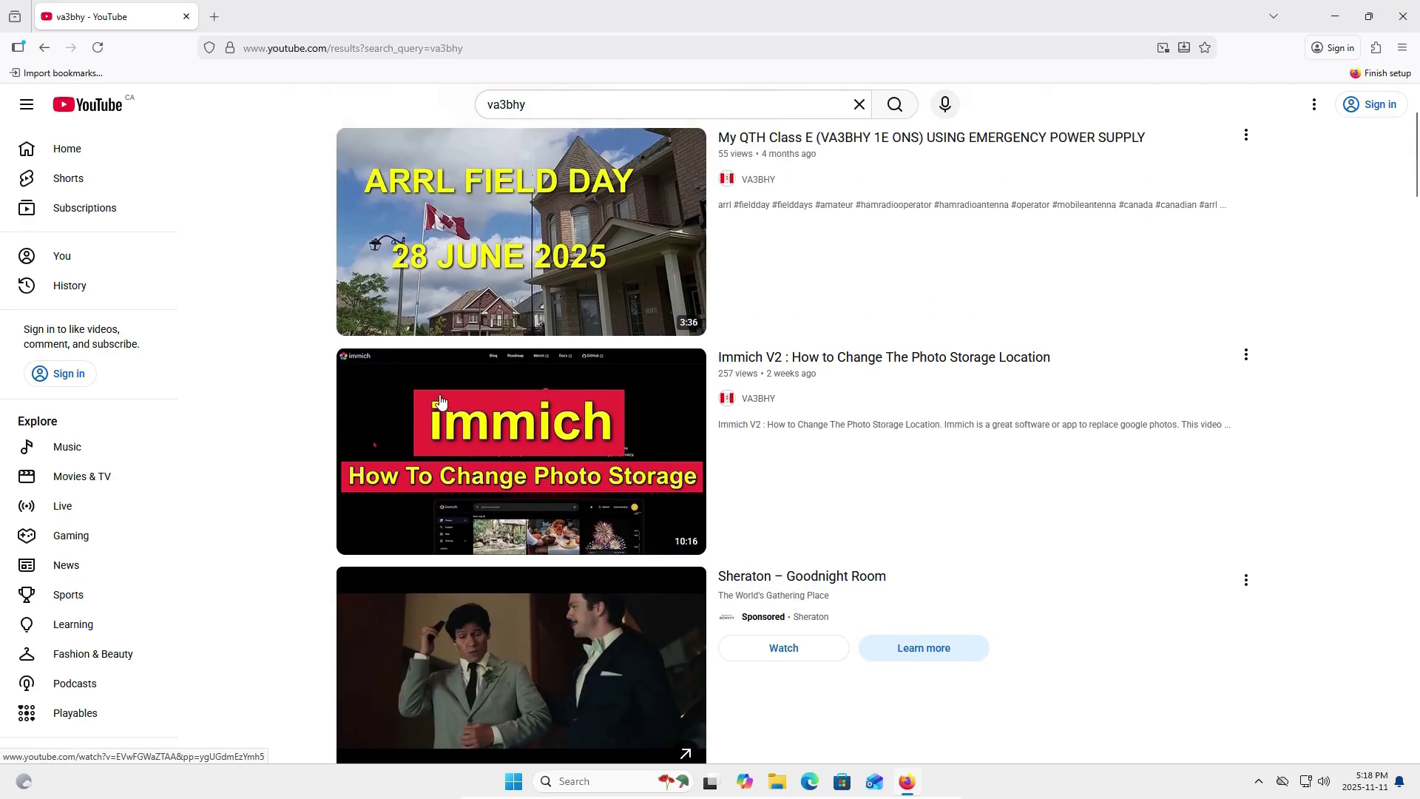
pyautogui.click(520, 432)
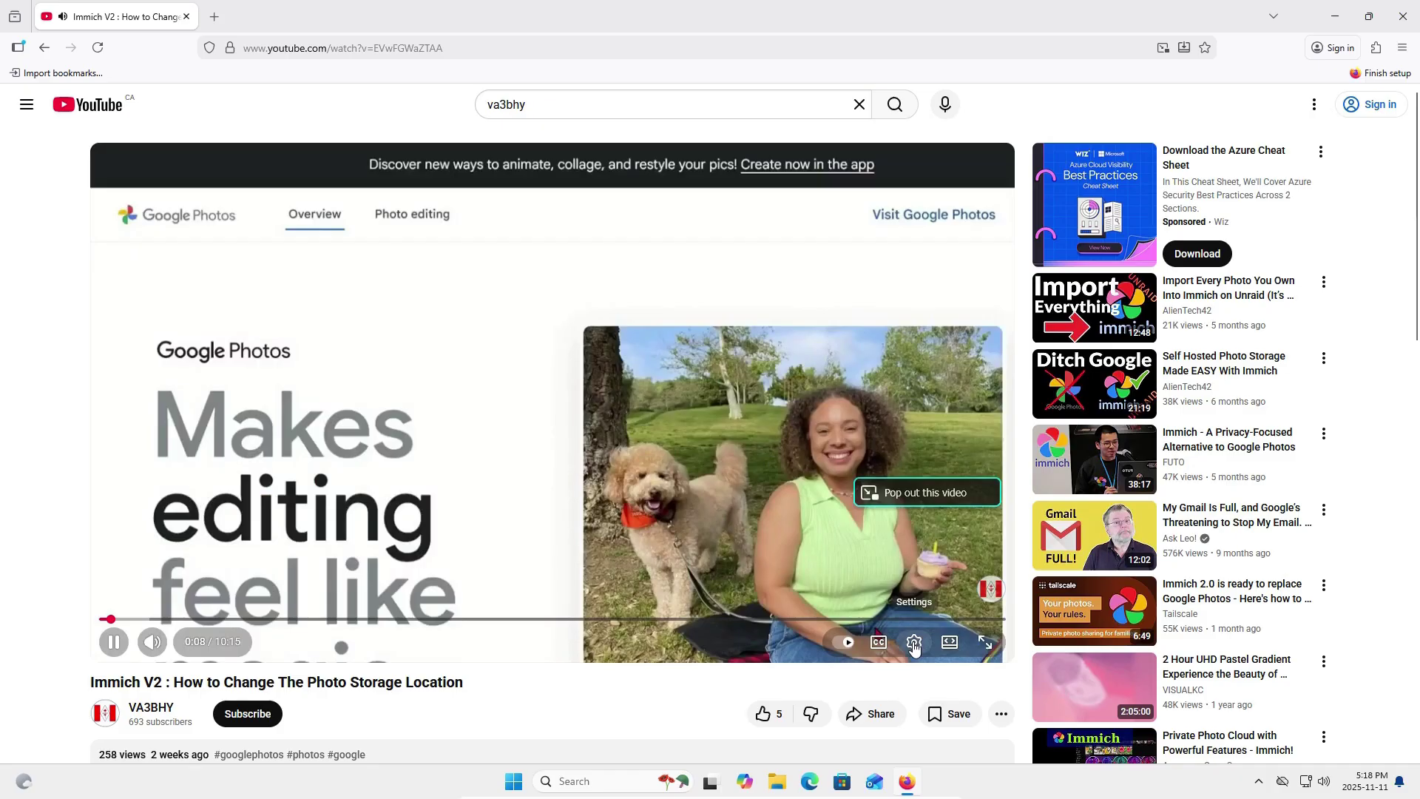
# Set the YouTube video's playback quality to 1080p.
pyautogui.click(915, 644)
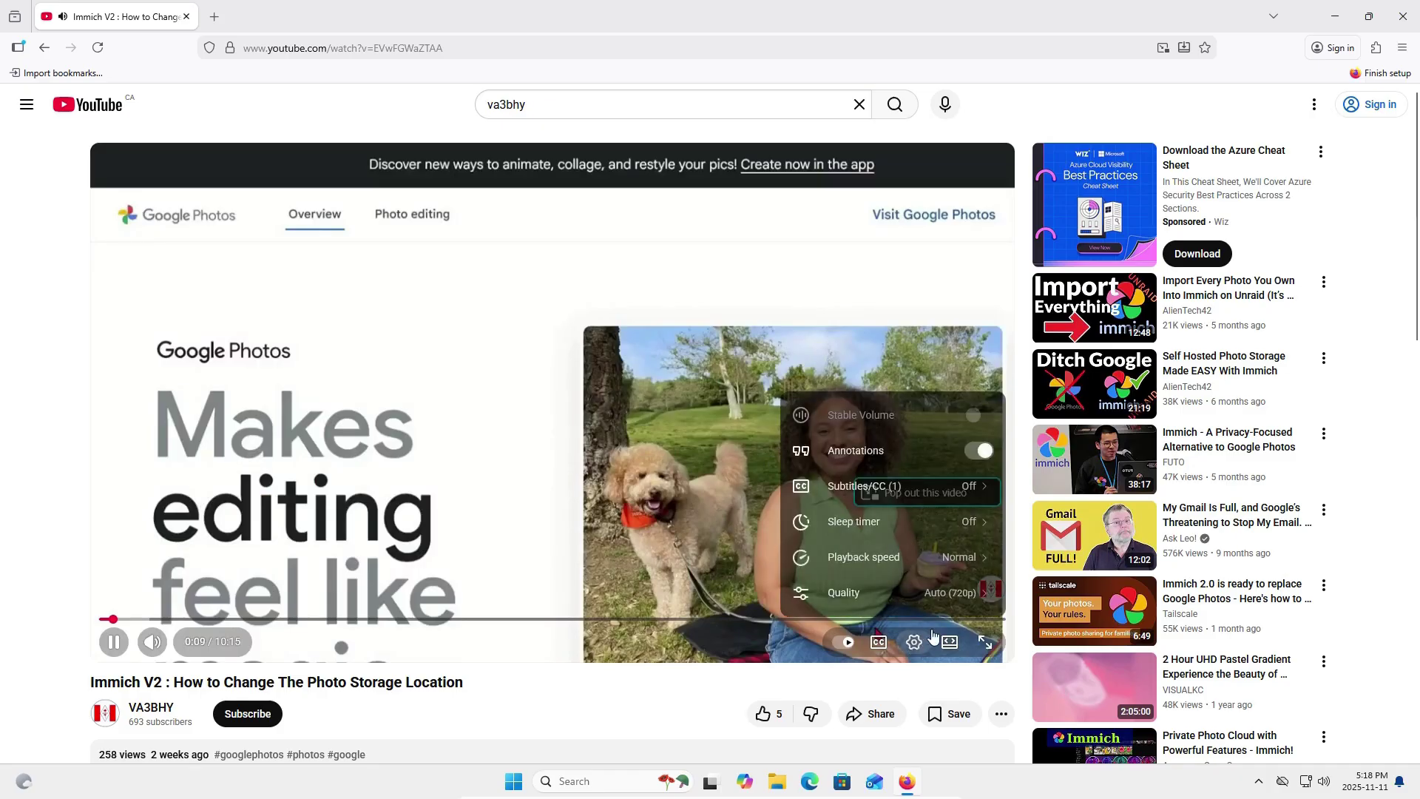
pyautogui.click(933, 597)
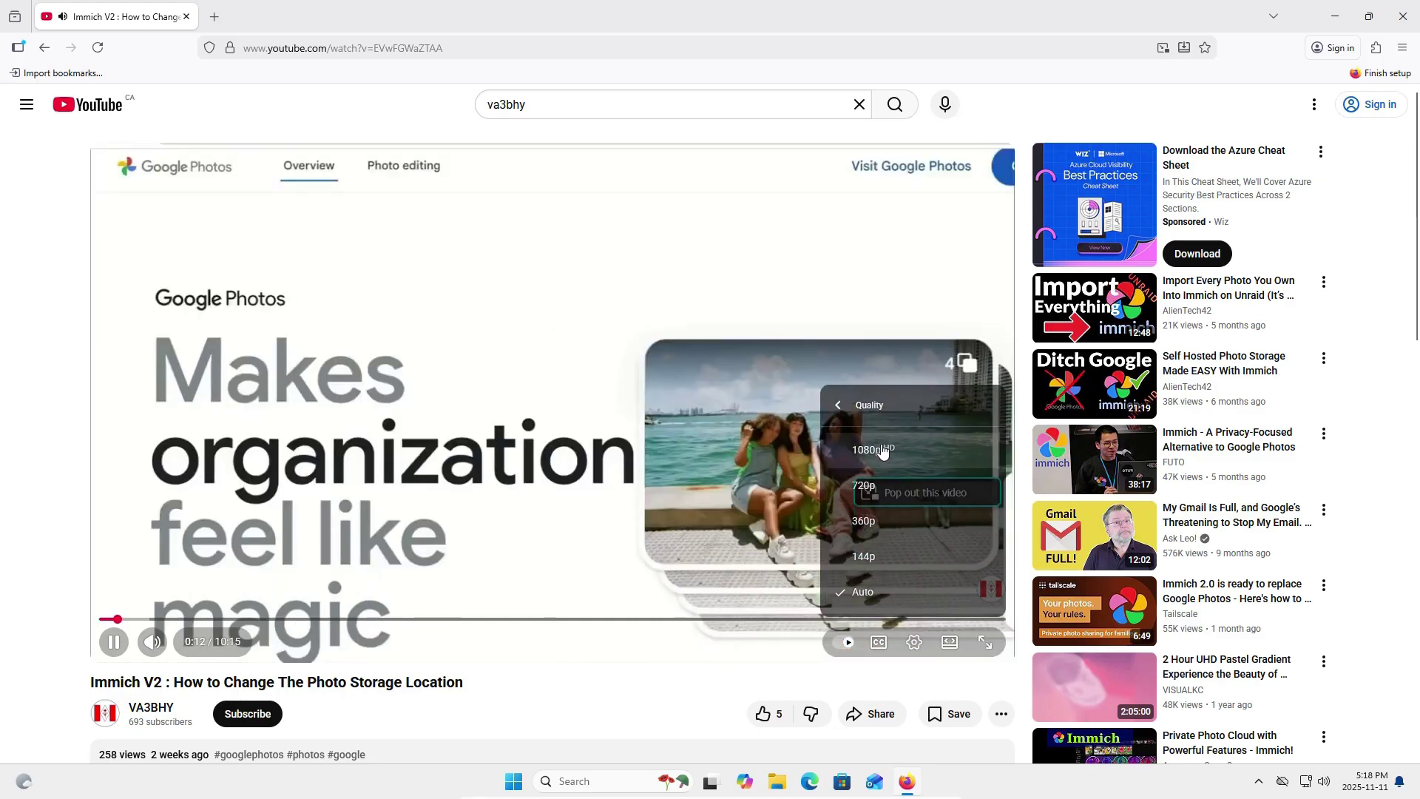
pyautogui.click(882, 452)
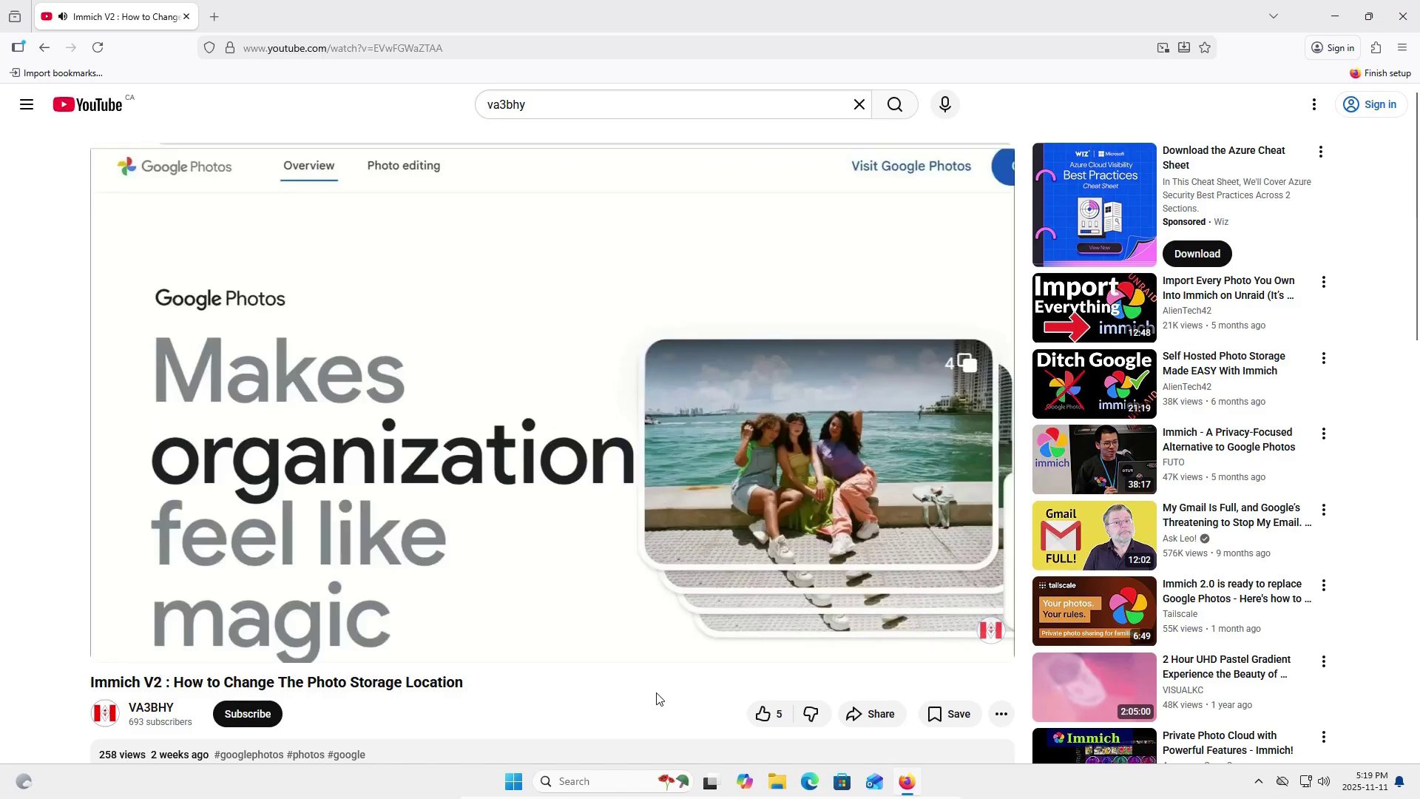
# Show the video's Stats for nerds overlay, then close it.
pyautogui.click(912, 644)
pyautogui.click(912, 644)
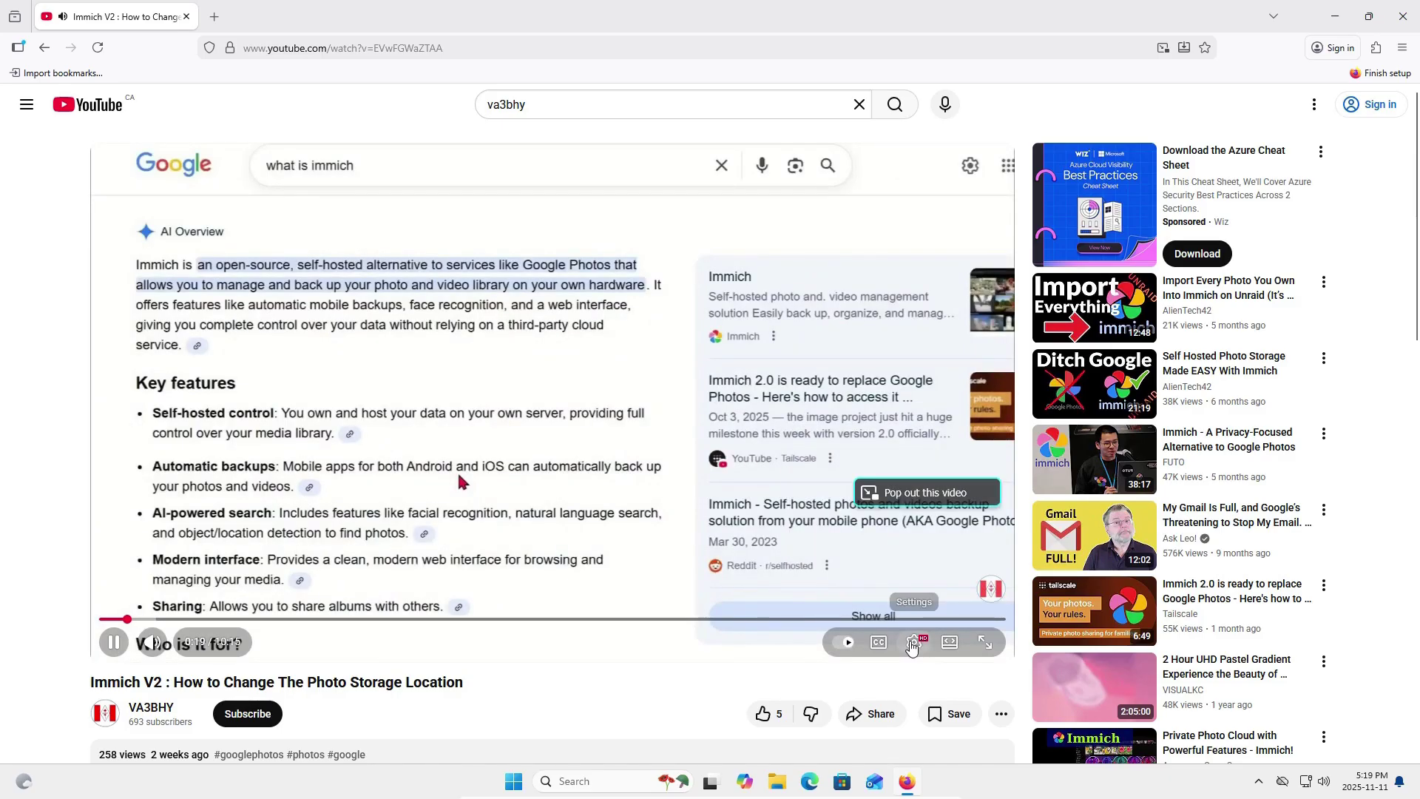
pyautogui.rightClick(912, 644)
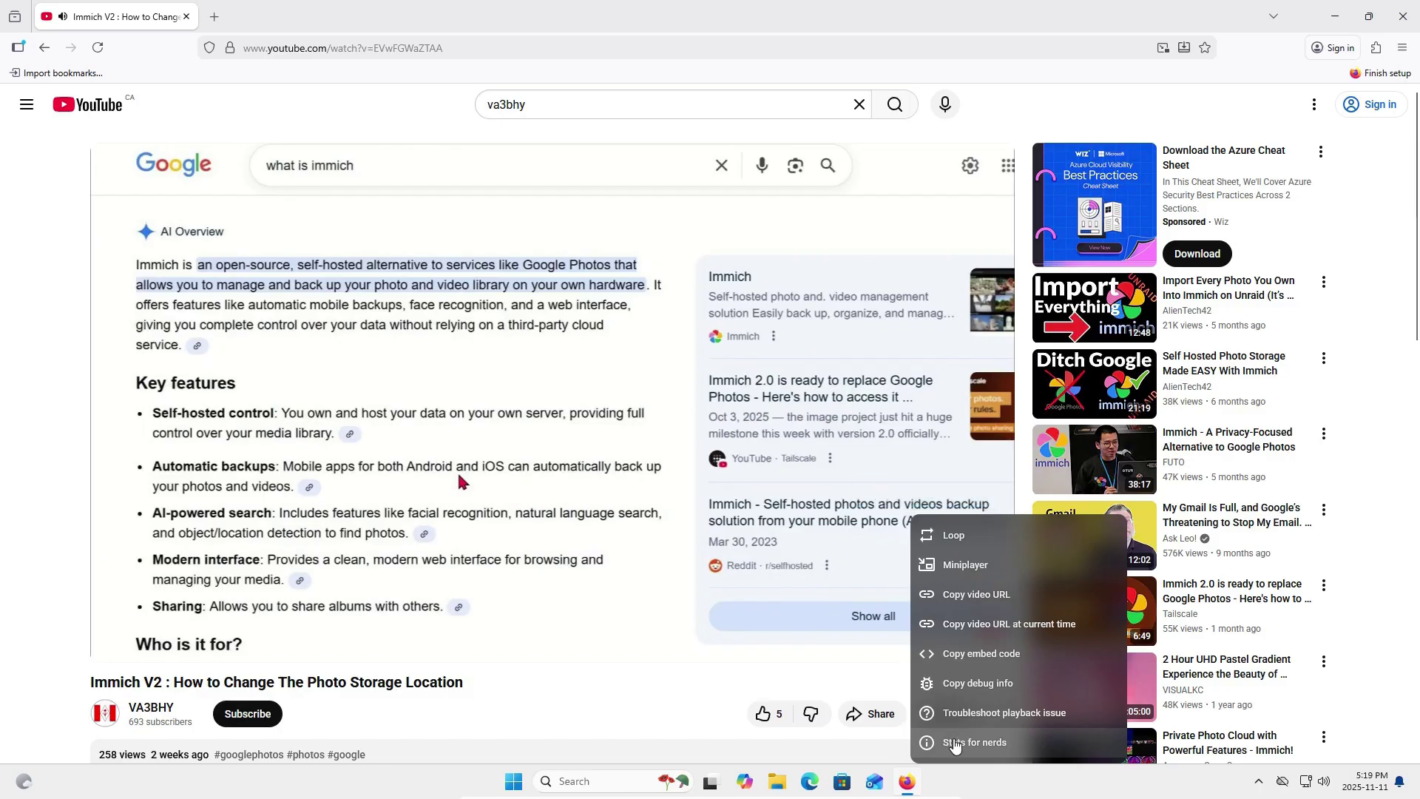
pyautogui.click(955, 743)
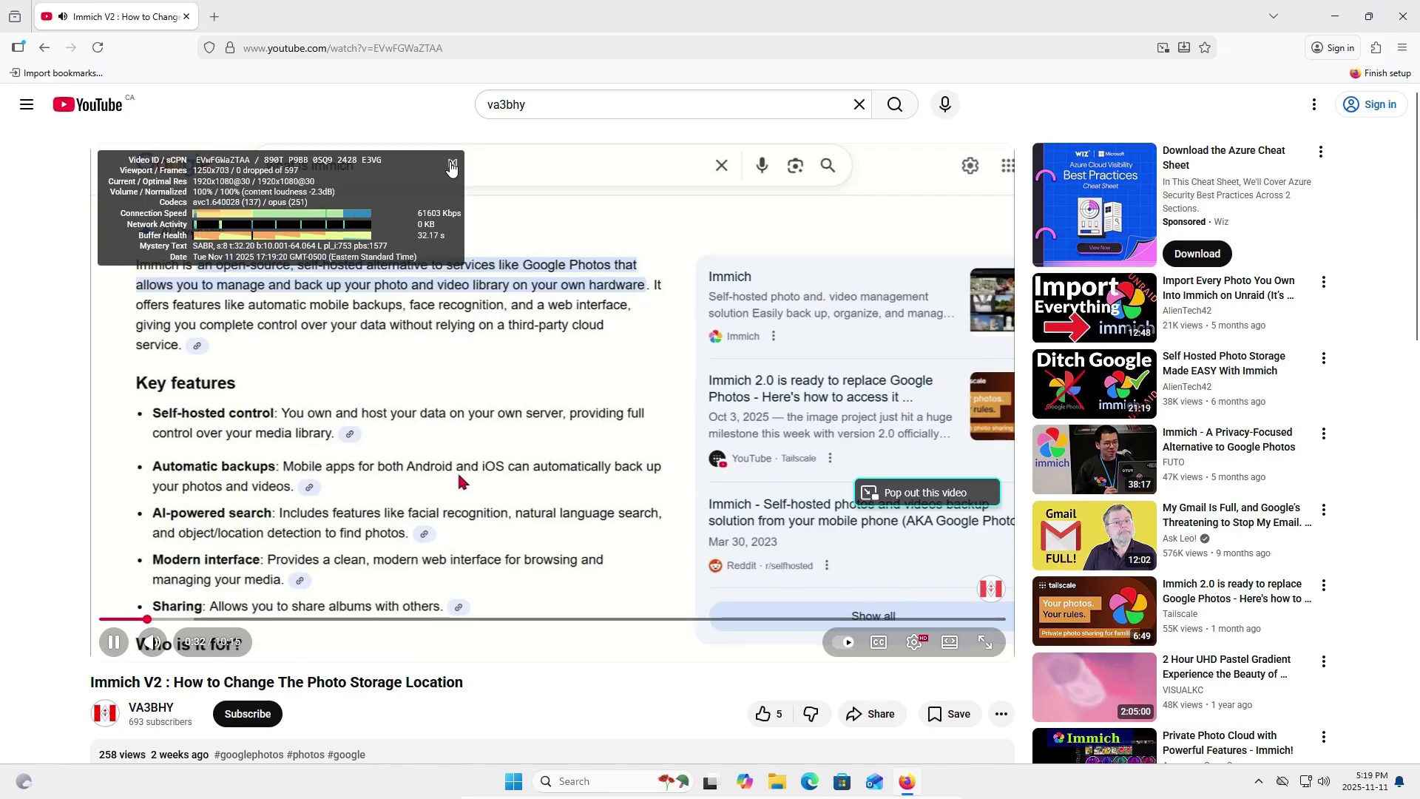
pyautogui.click(452, 164)
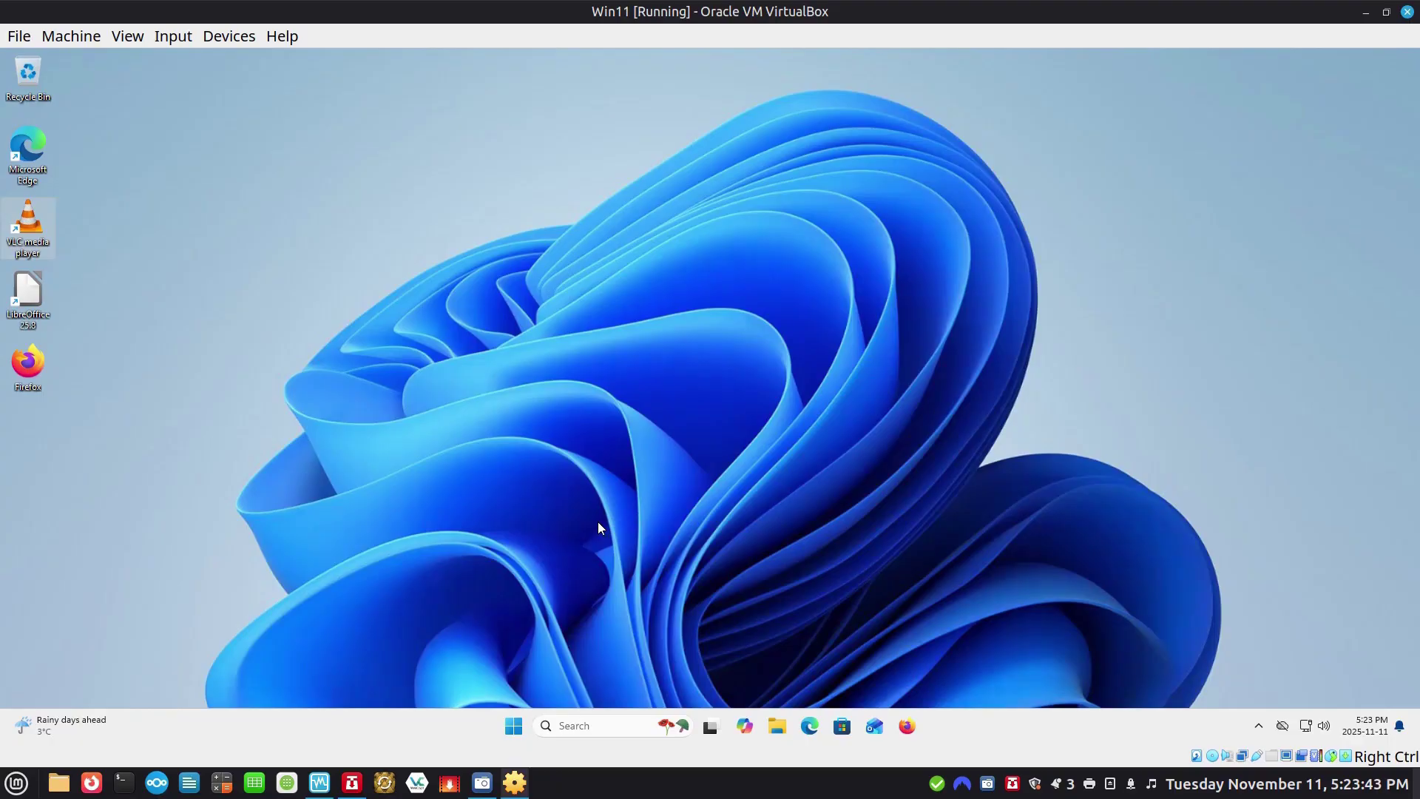
# Install ChatGPT from the Store's Must-have free apps, launch it, and close the Store.
pyautogui.click(843, 730)
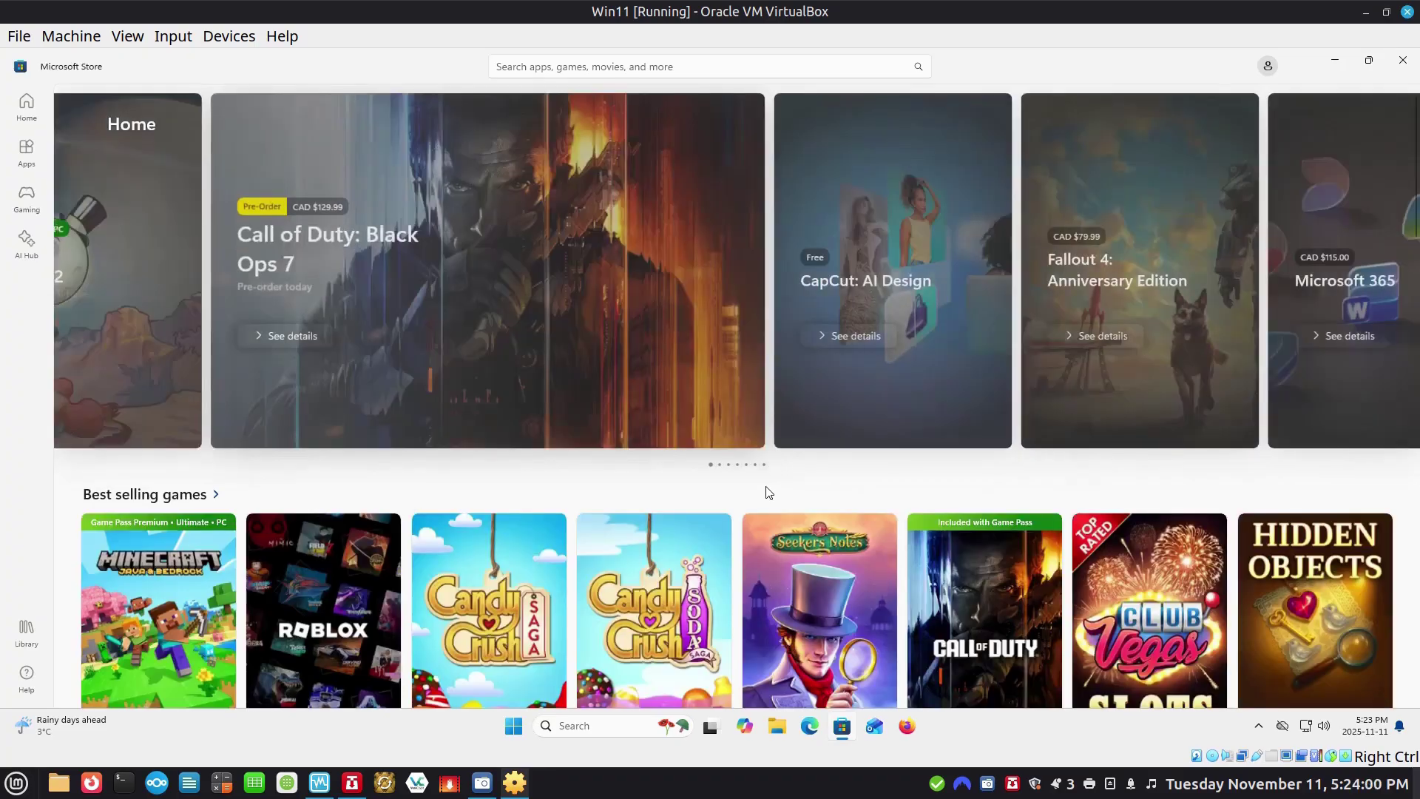
pyautogui.scroll(-8, 747, 484)
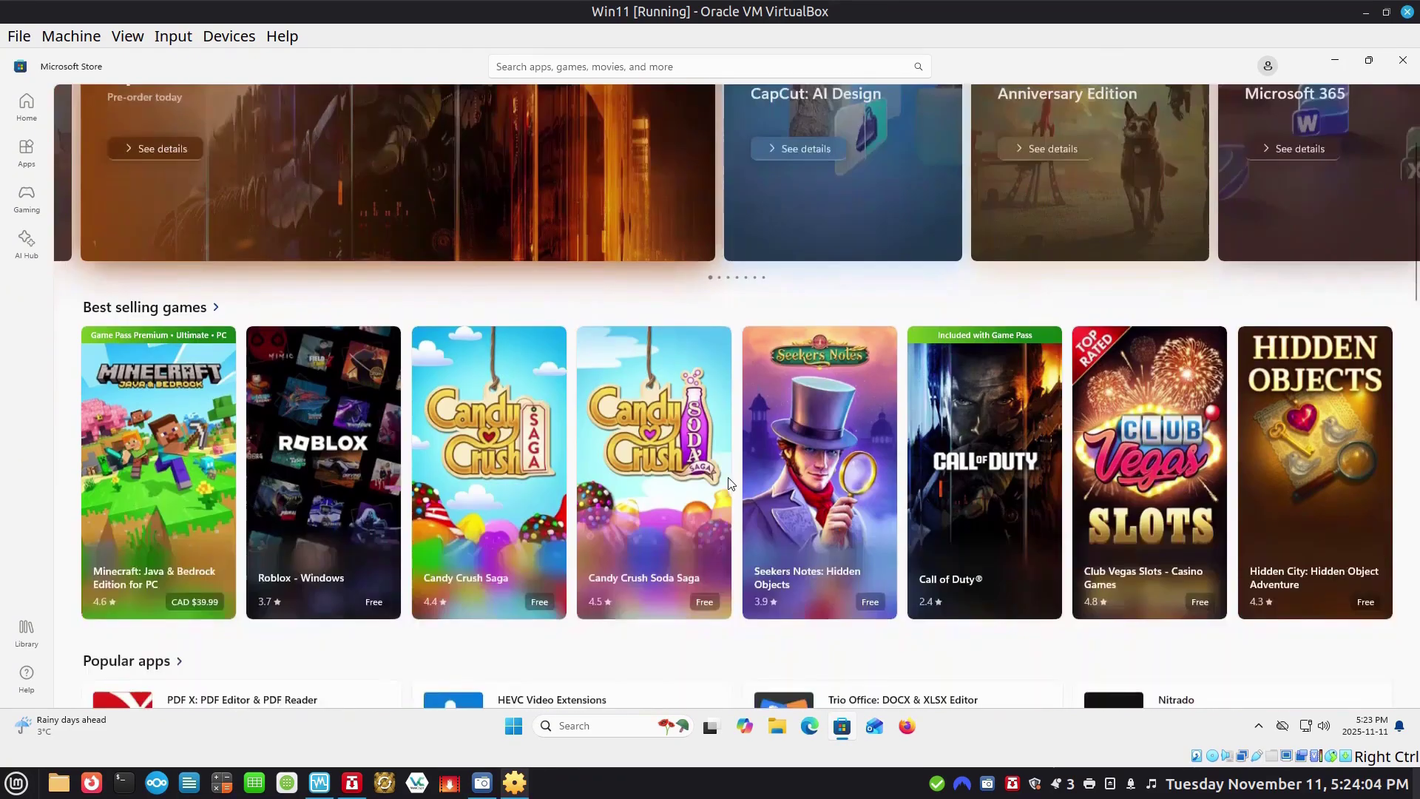
pyautogui.scroll(-3, 732, 483)
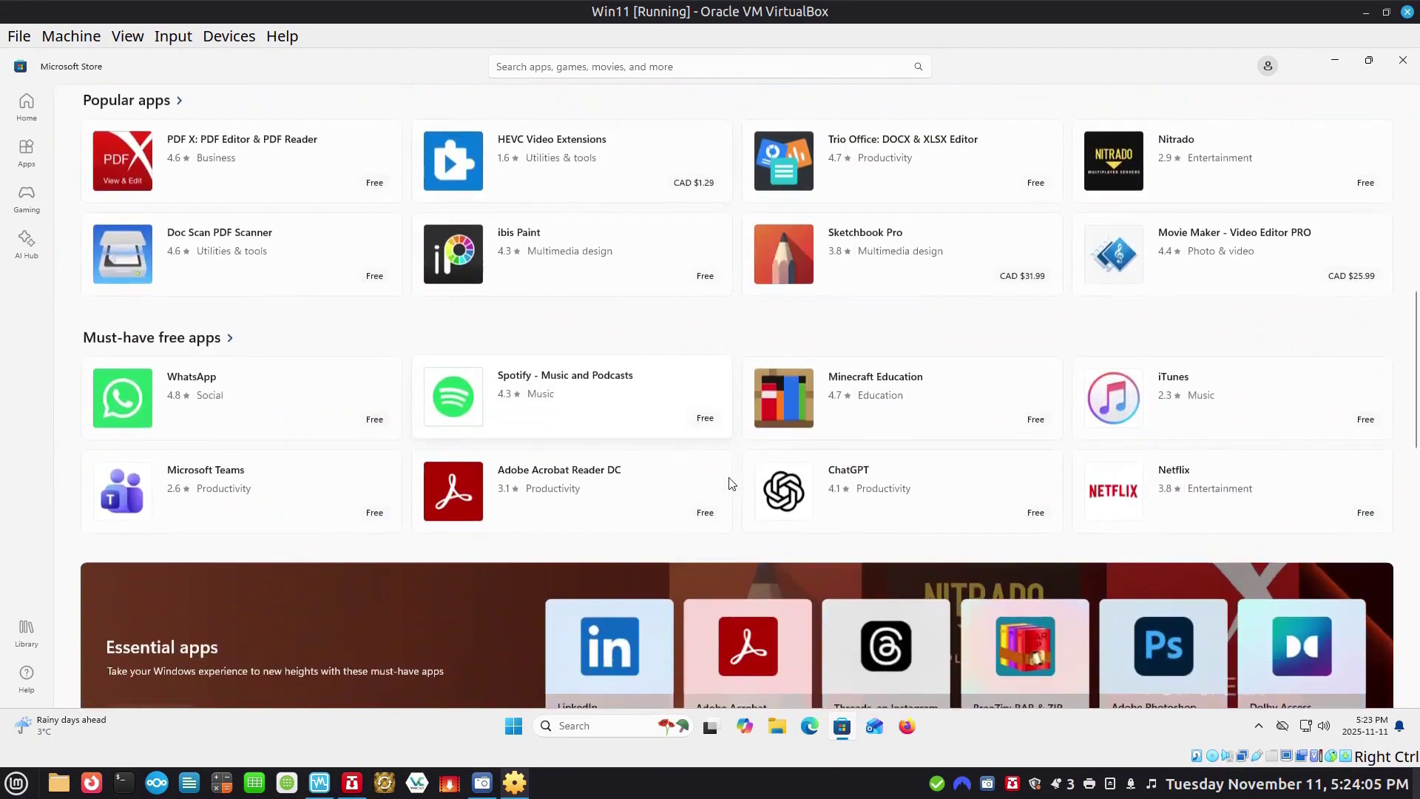
pyautogui.scroll(-2, 808, 324)
pyautogui.click(808, 324)
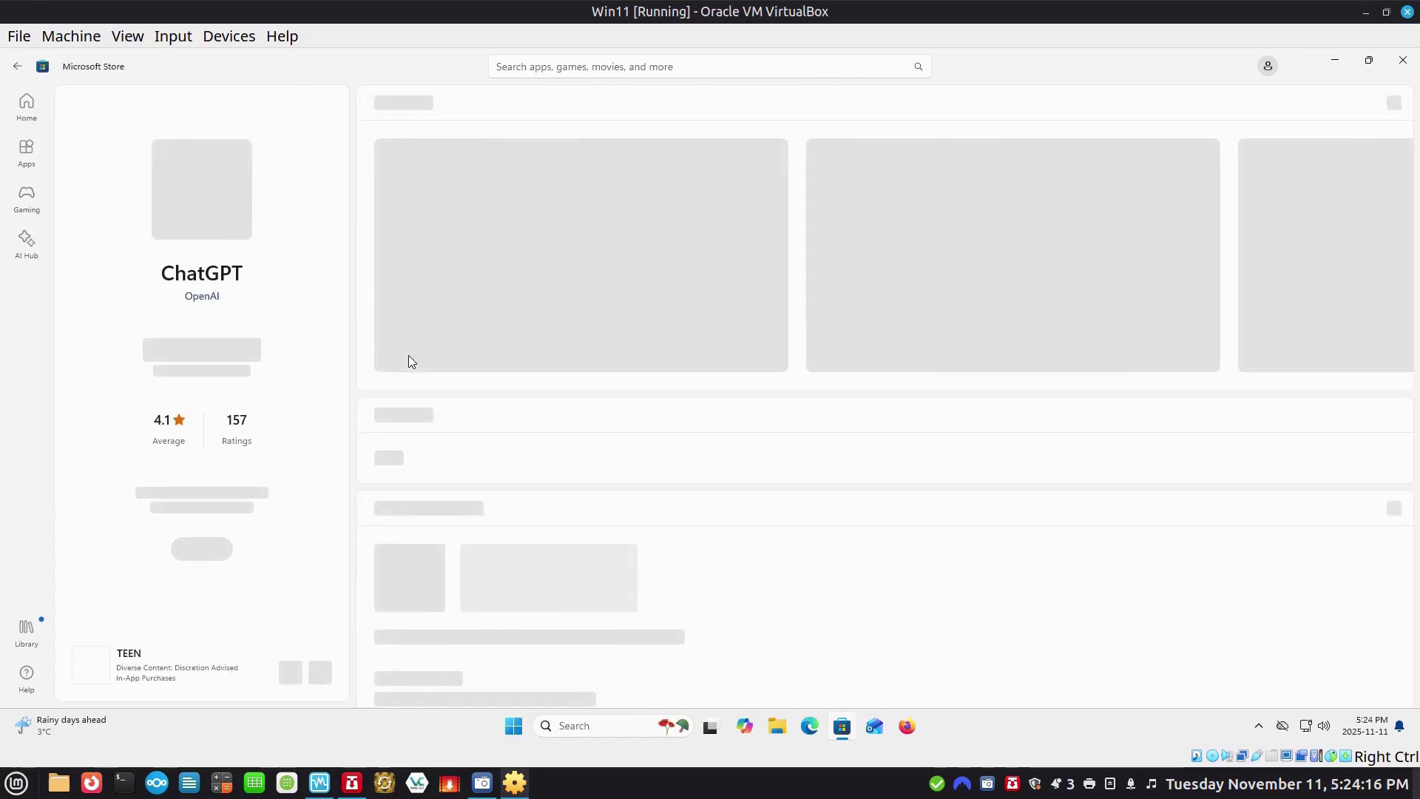
pyautogui.click(227, 358)
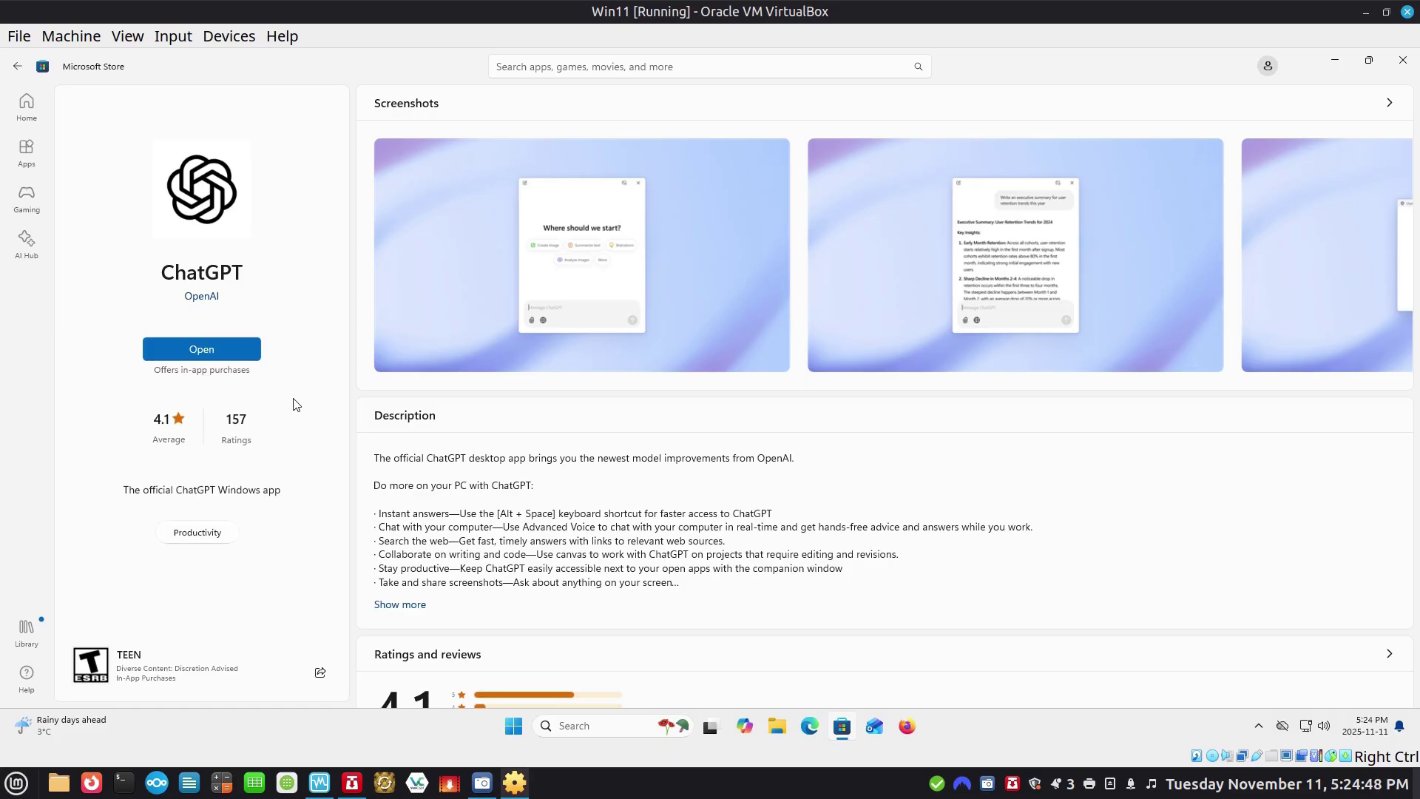
pyautogui.click(189, 355)
pyautogui.click(1402, 69)
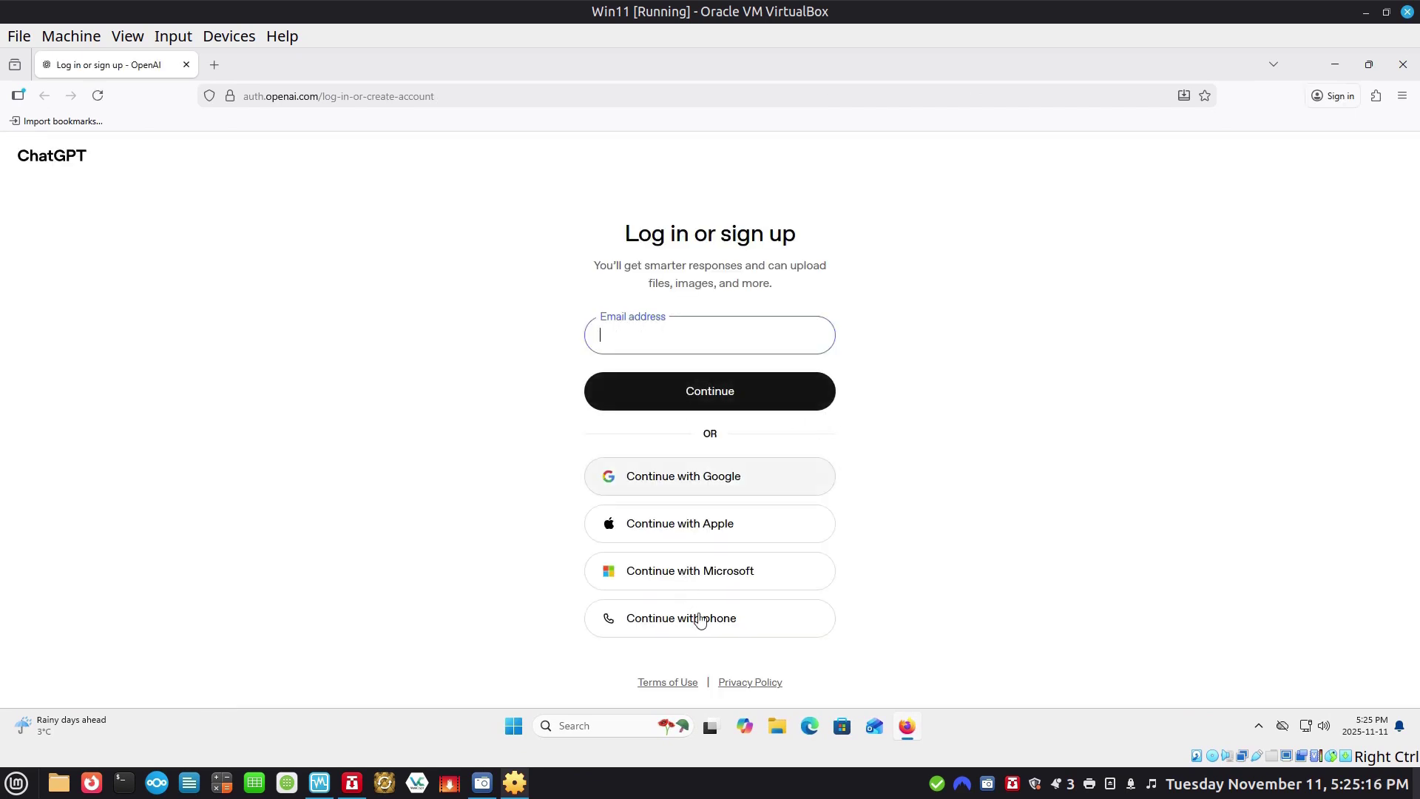
# Close the ChatGPT login page in the browser and shut down the Win11 VM.
pyautogui.click(1403, 64)
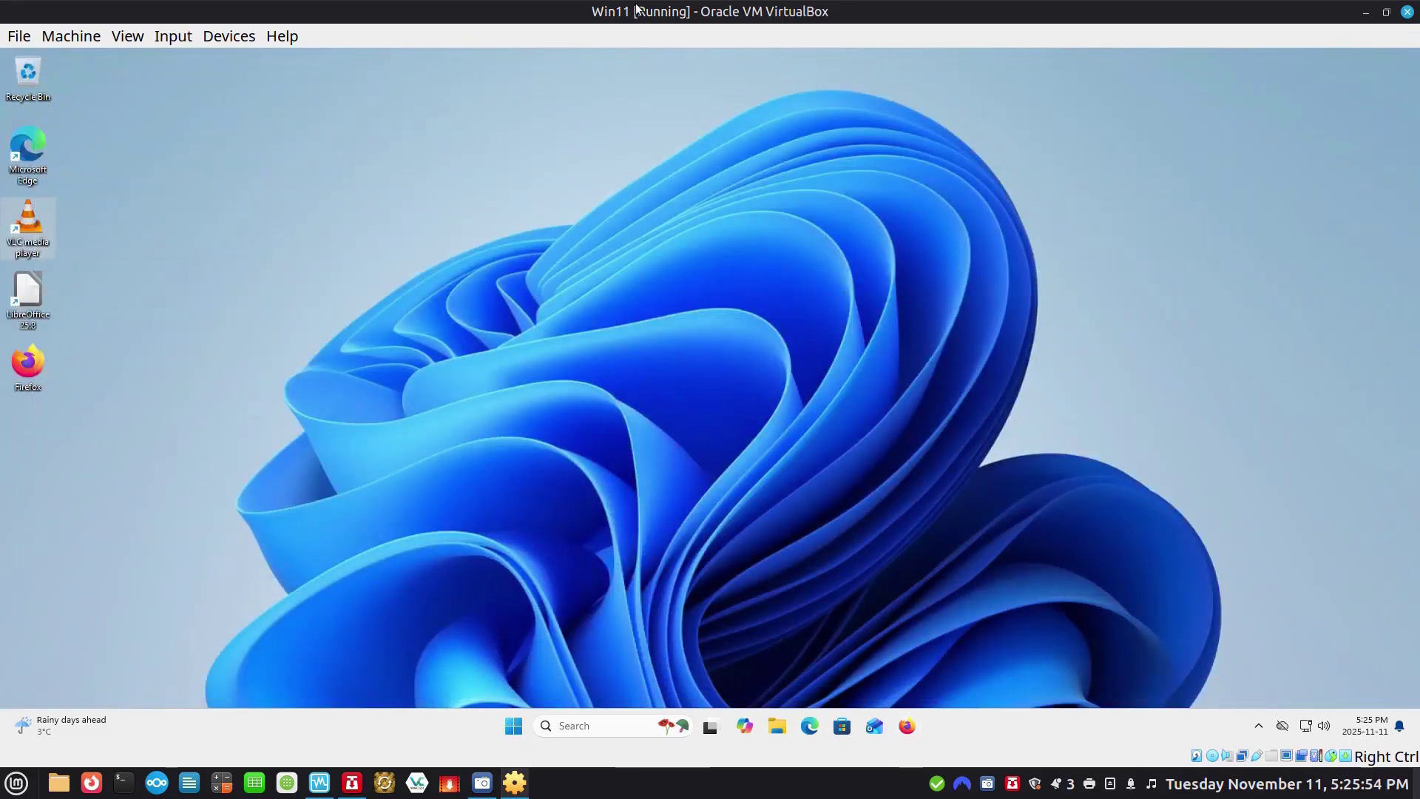
pyautogui.click(513, 726)
pyautogui.click(894, 675)
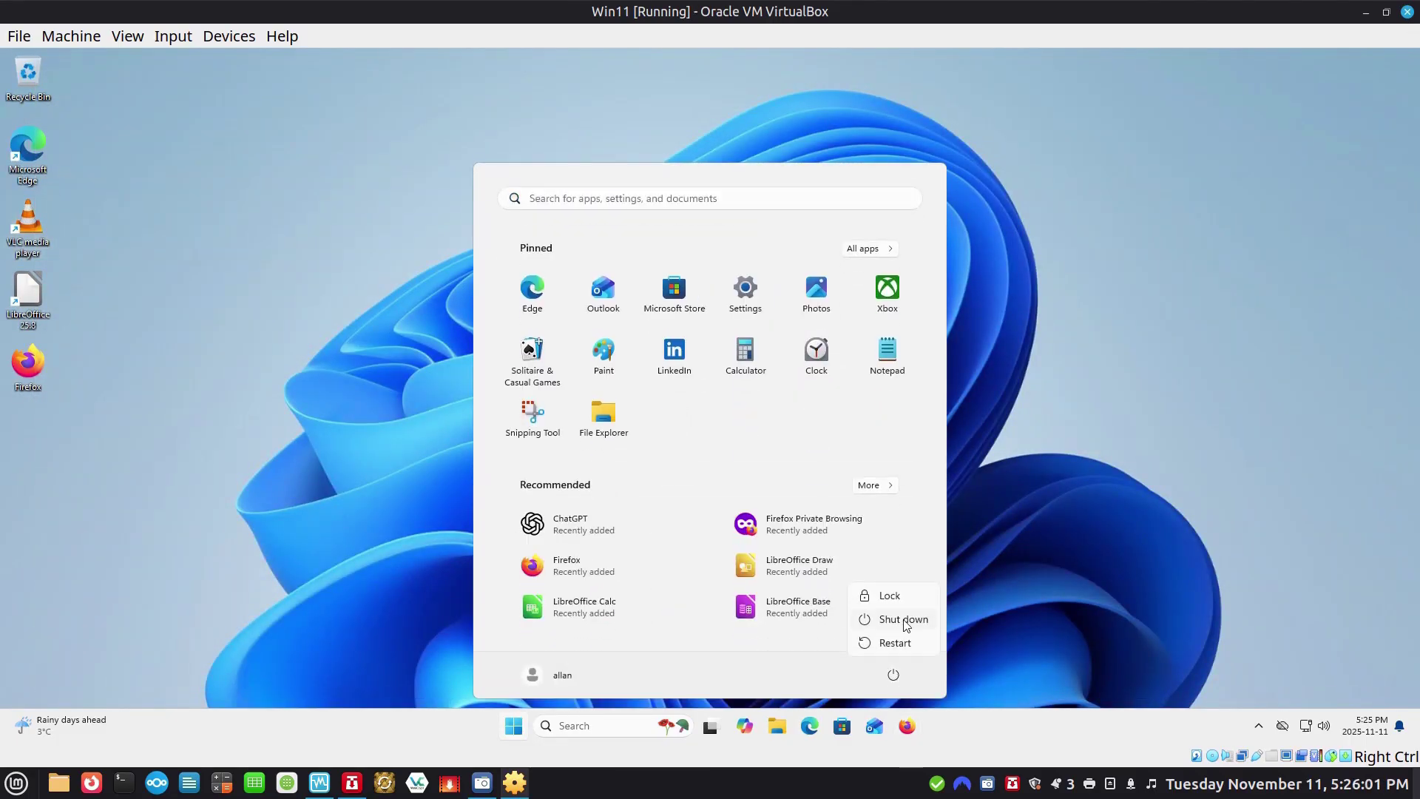
pyautogui.click(903, 624)
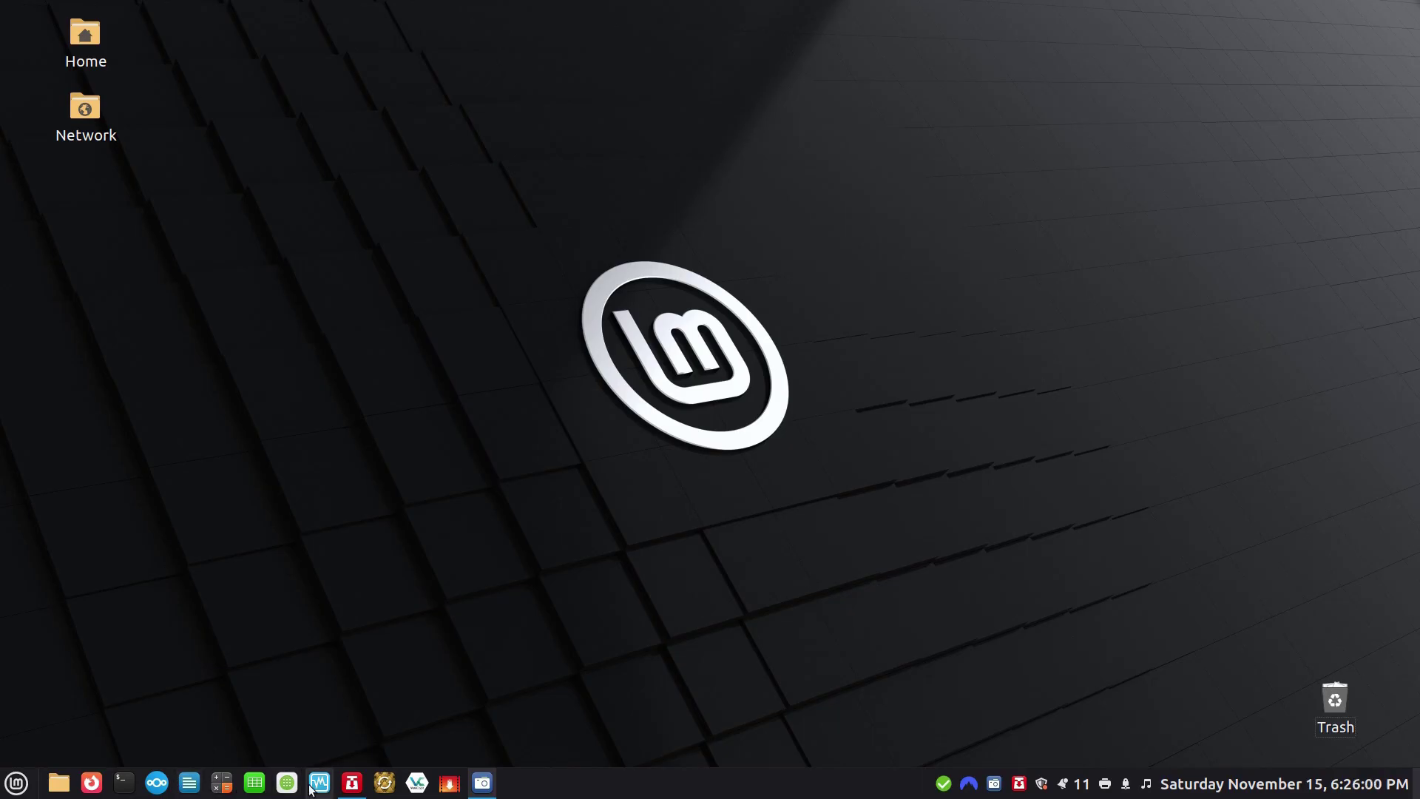
# Launch VirtualBox Manager and open the Windows 10 machine's Shared Folders settings page.
pyautogui.click(310, 788)
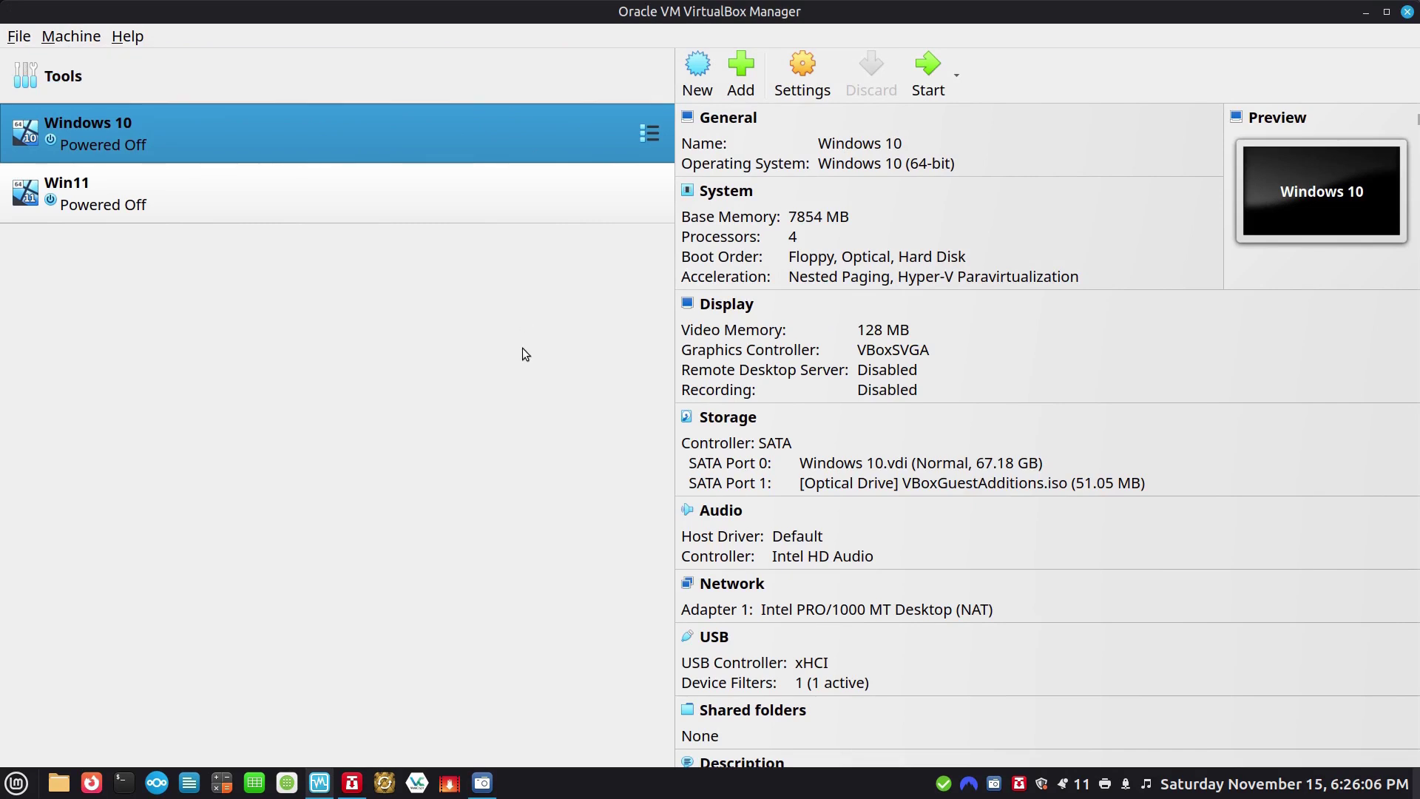
pyautogui.click(811, 66)
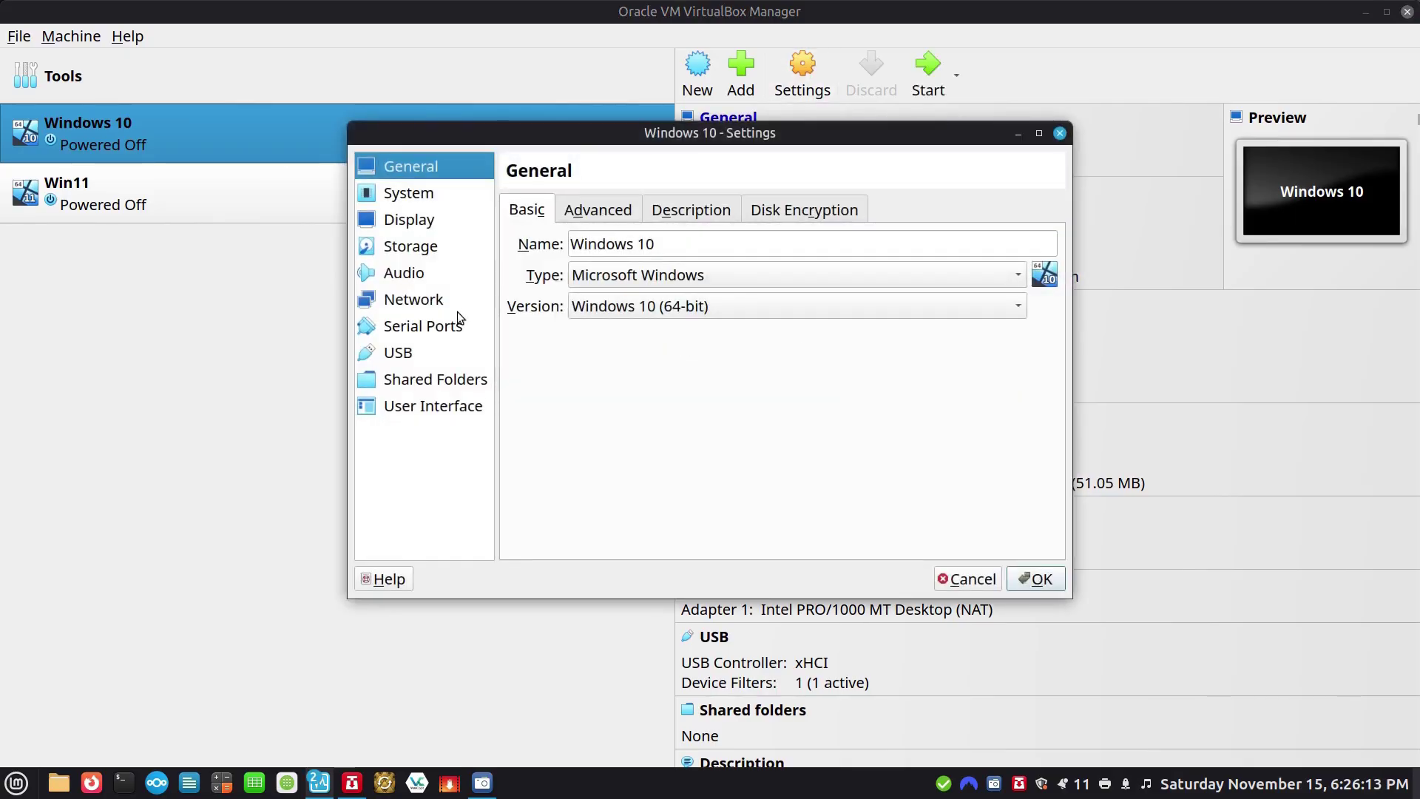
pyautogui.click(446, 380)
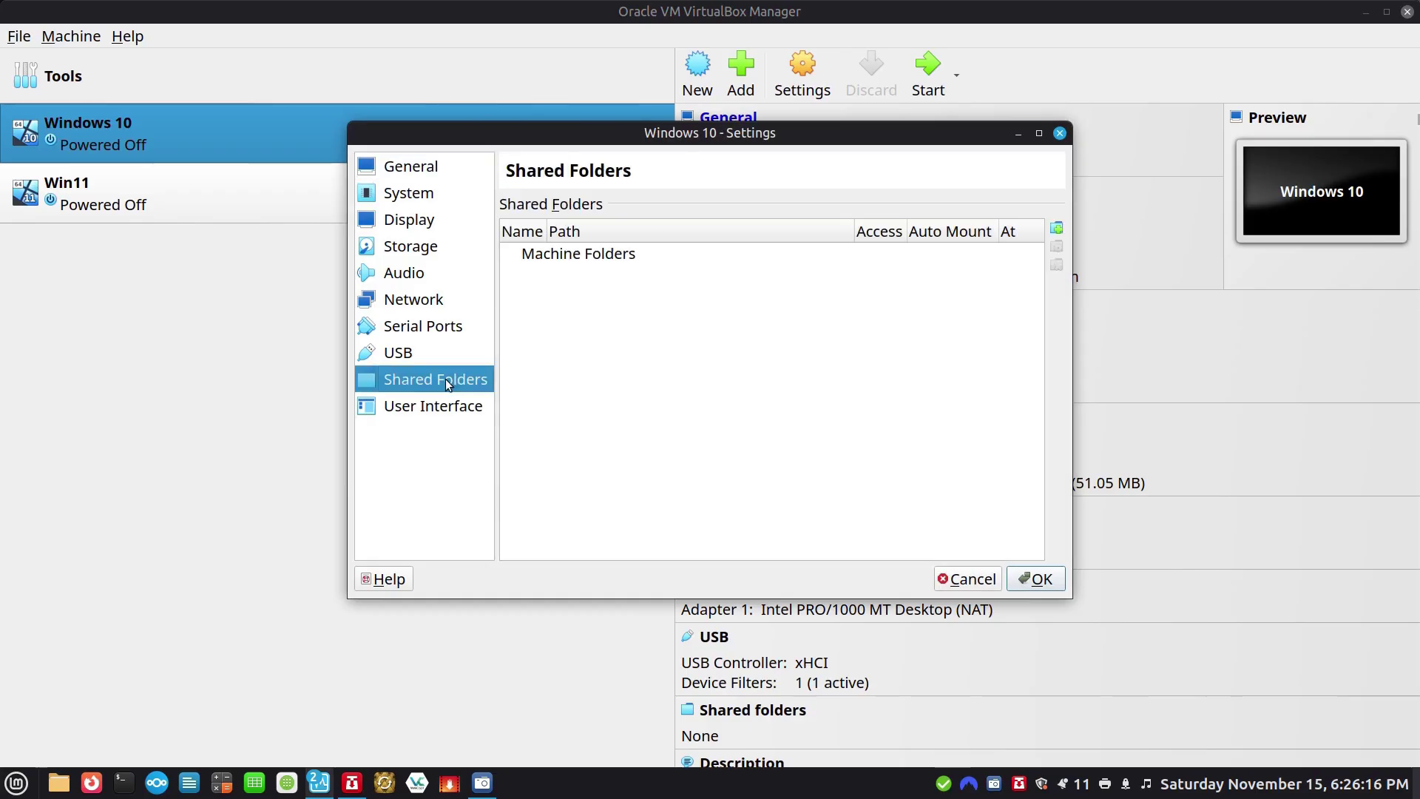
# Add a new shared folder pointing to the host Documents folder.
pyautogui.click(1057, 230)
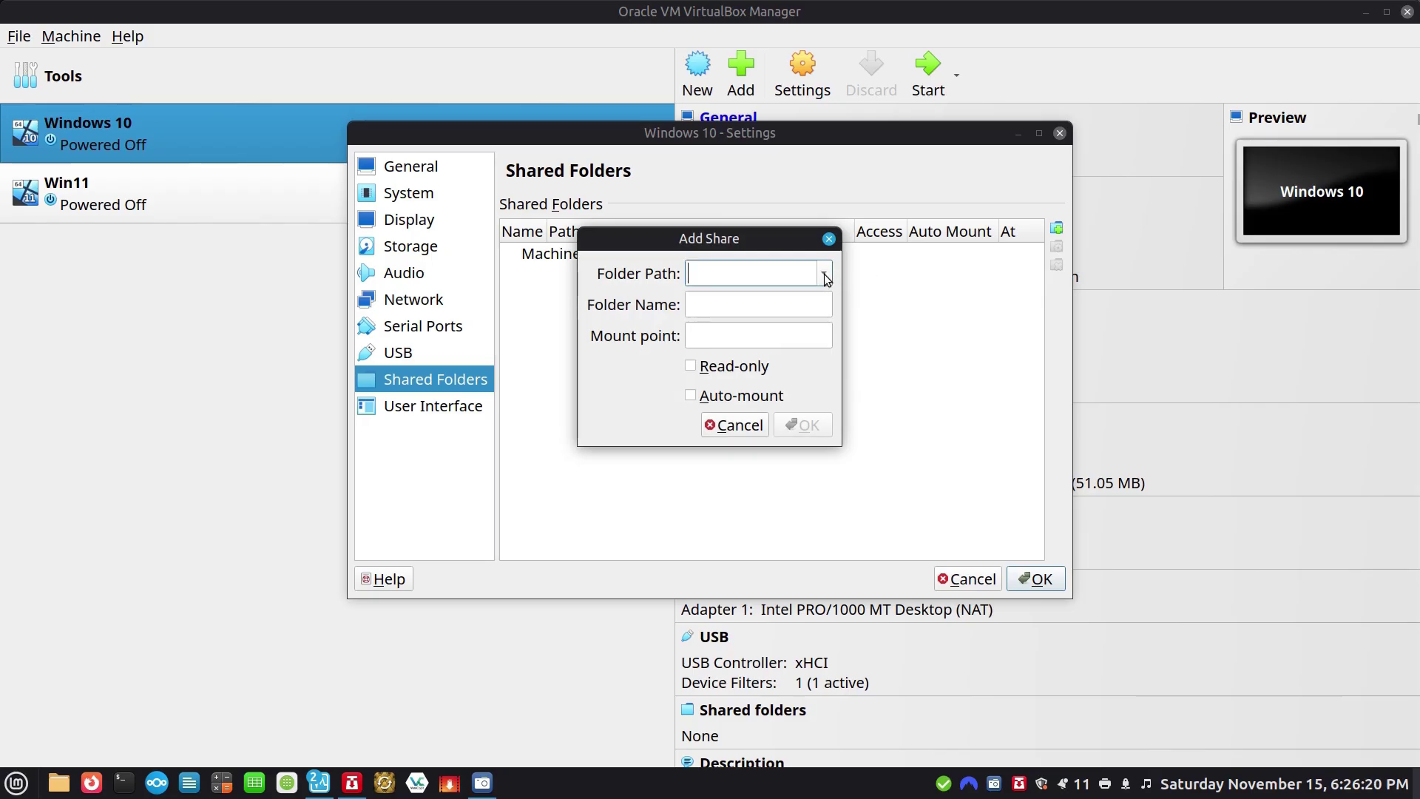
pyautogui.click(826, 276)
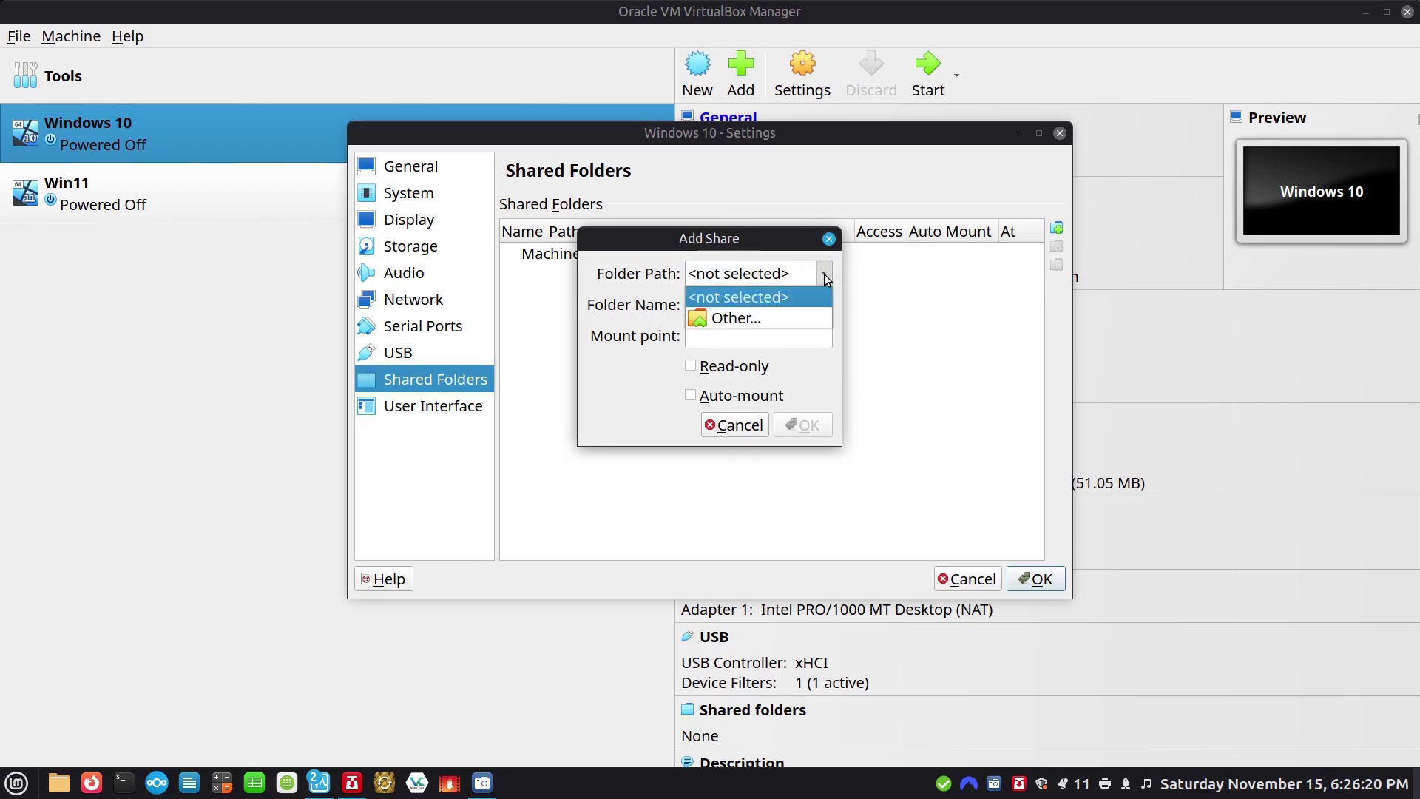
pyautogui.click(753, 321)
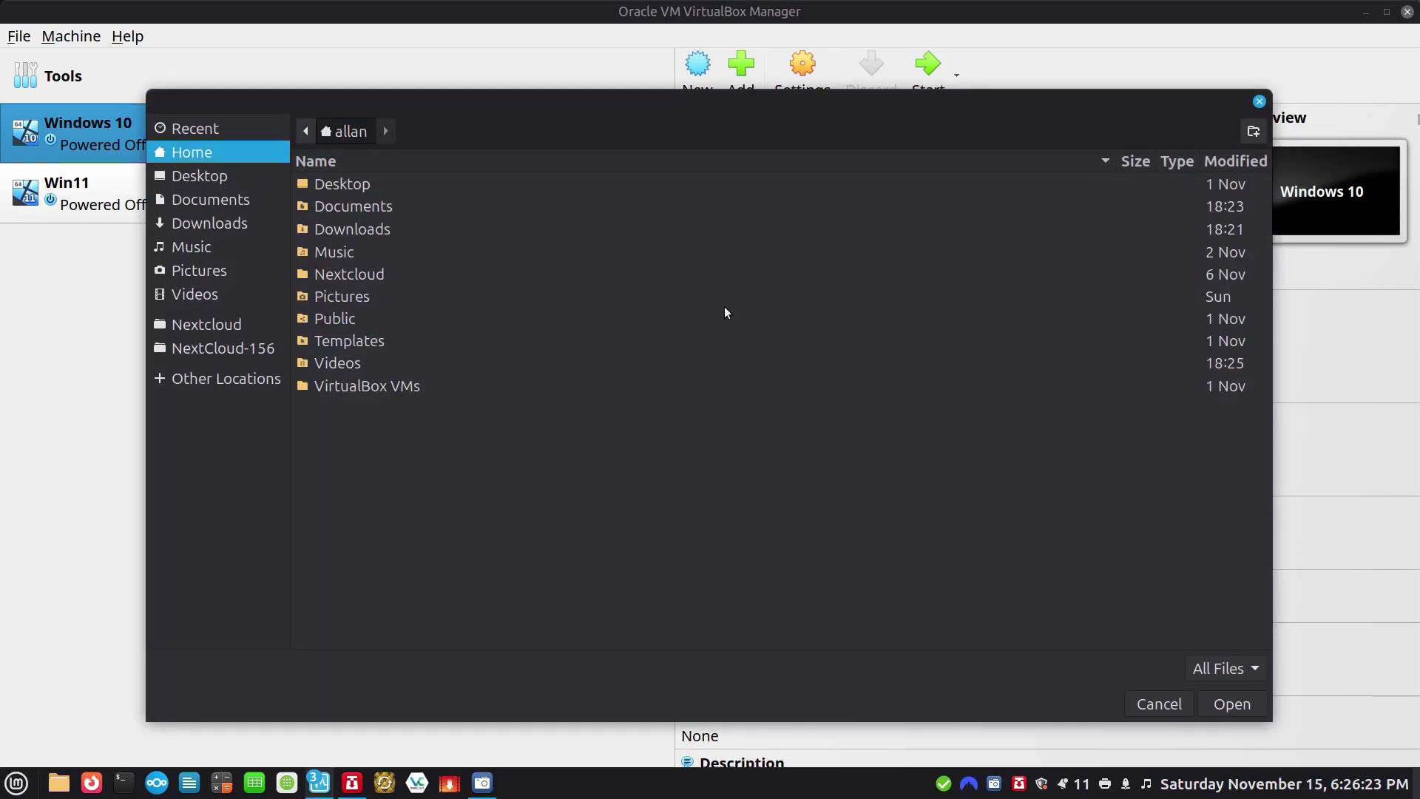
pyautogui.click(350, 204)
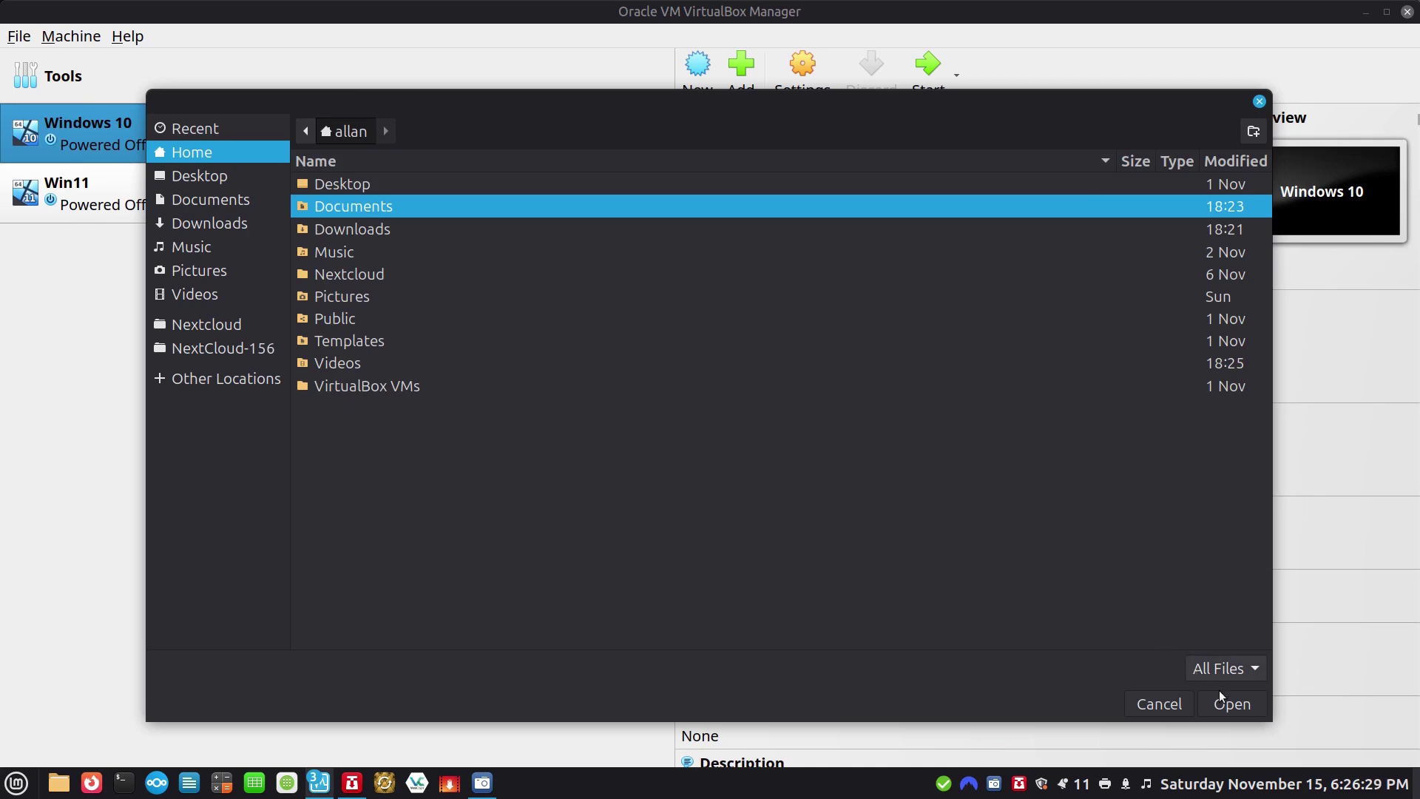
pyautogui.click(1231, 705)
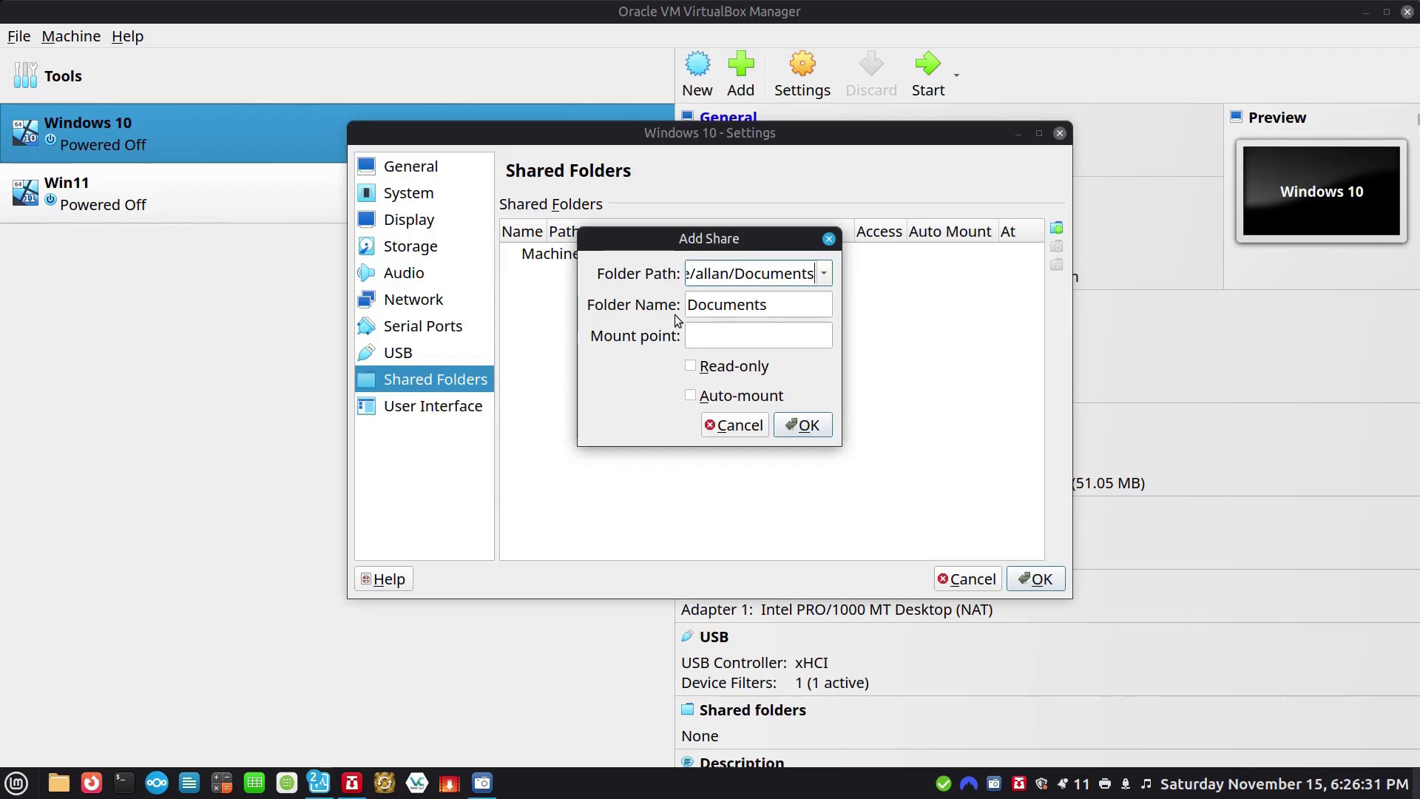
# Give the share mount point z: with auto-mount, save, and start the Windows 10 machine.
pyautogui.click(739, 337)
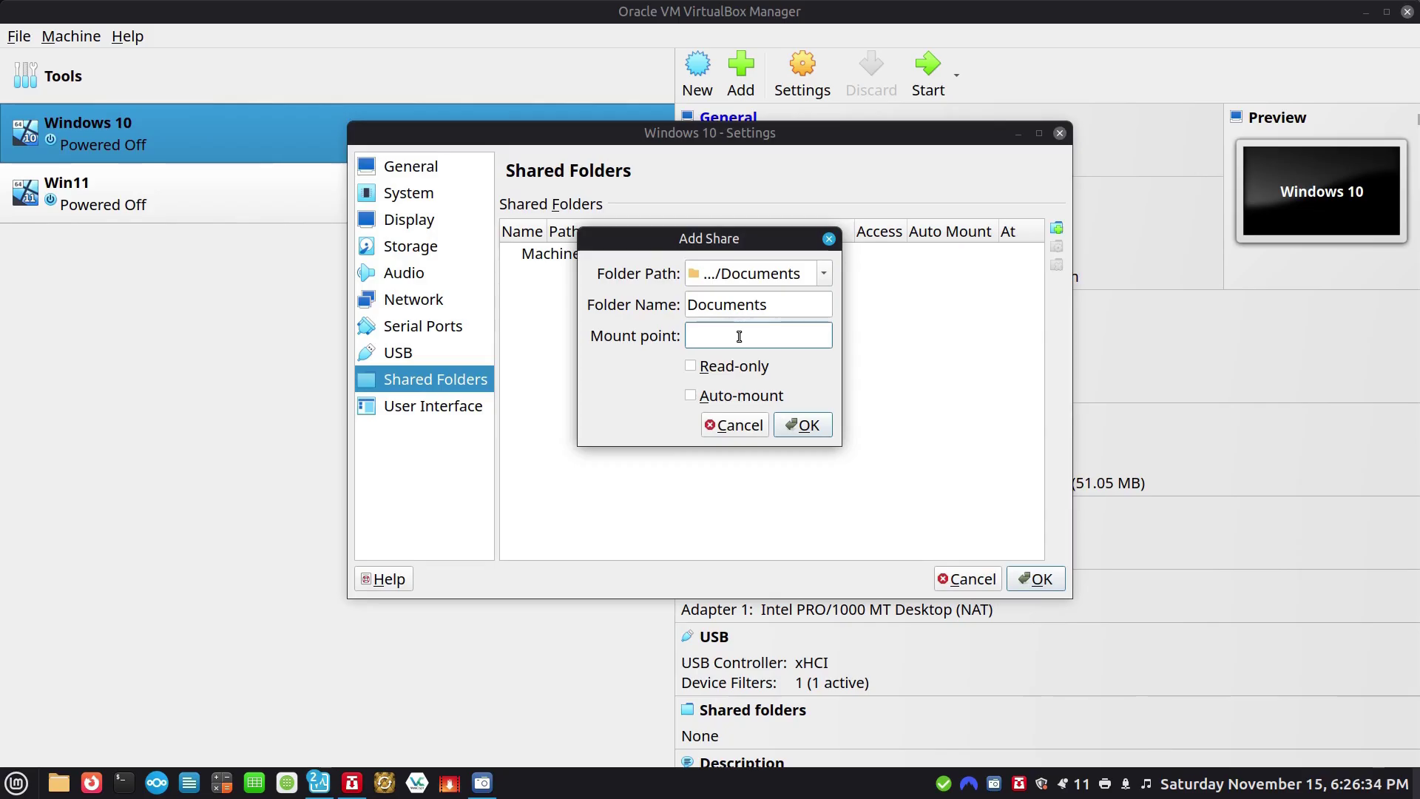
pyautogui.write('z:')
pyautogui.click(741, 401)
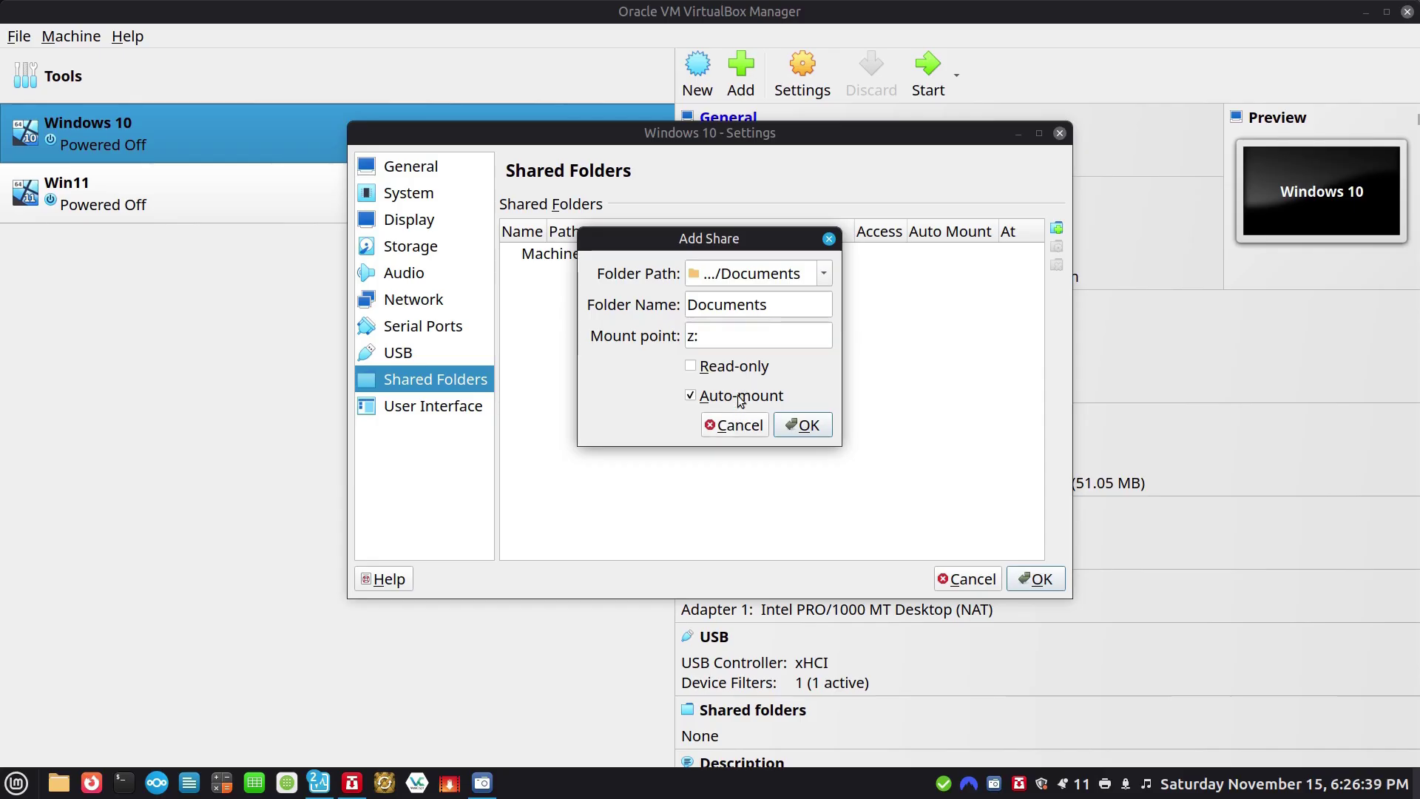
pyautogui.click(802, 426)
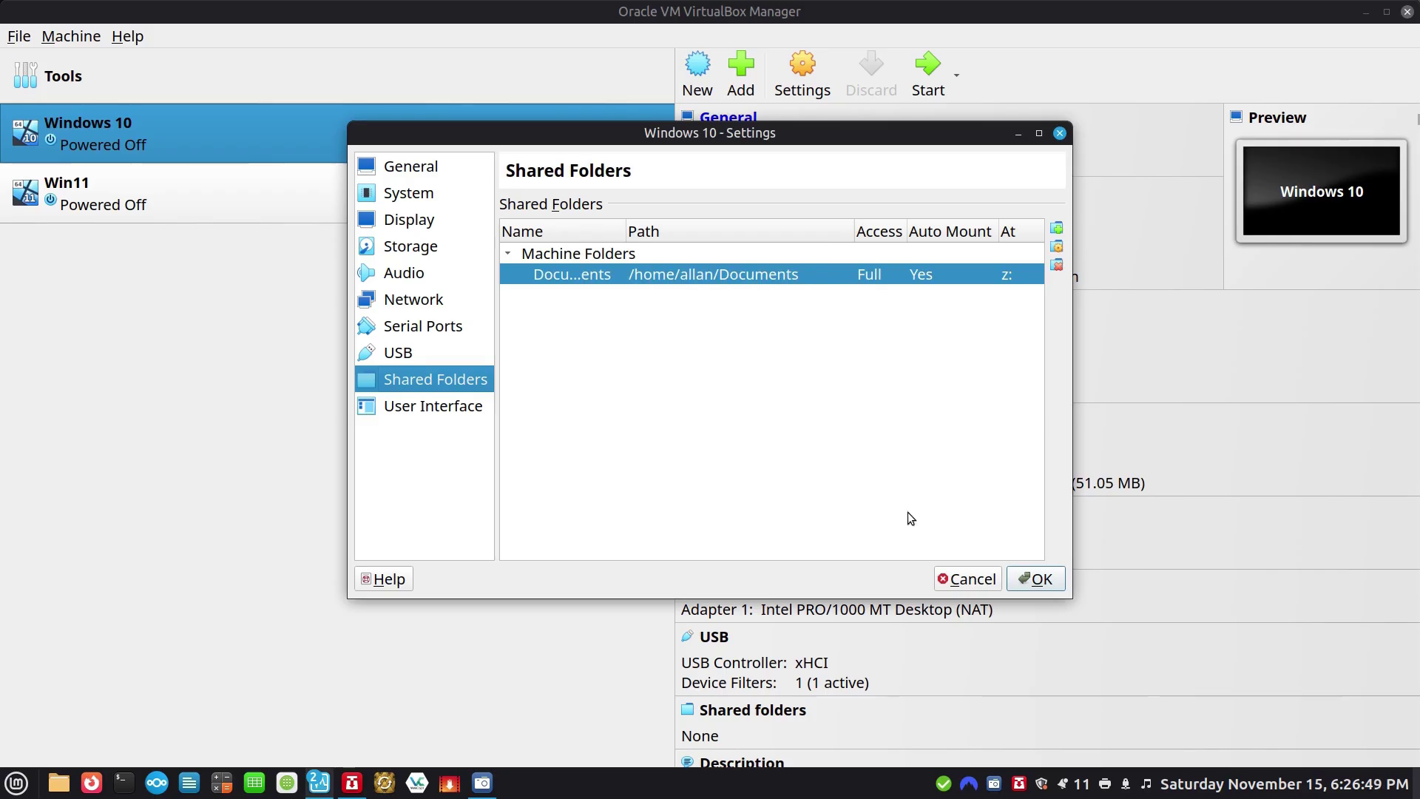
pyautogui.click(1035, 579)
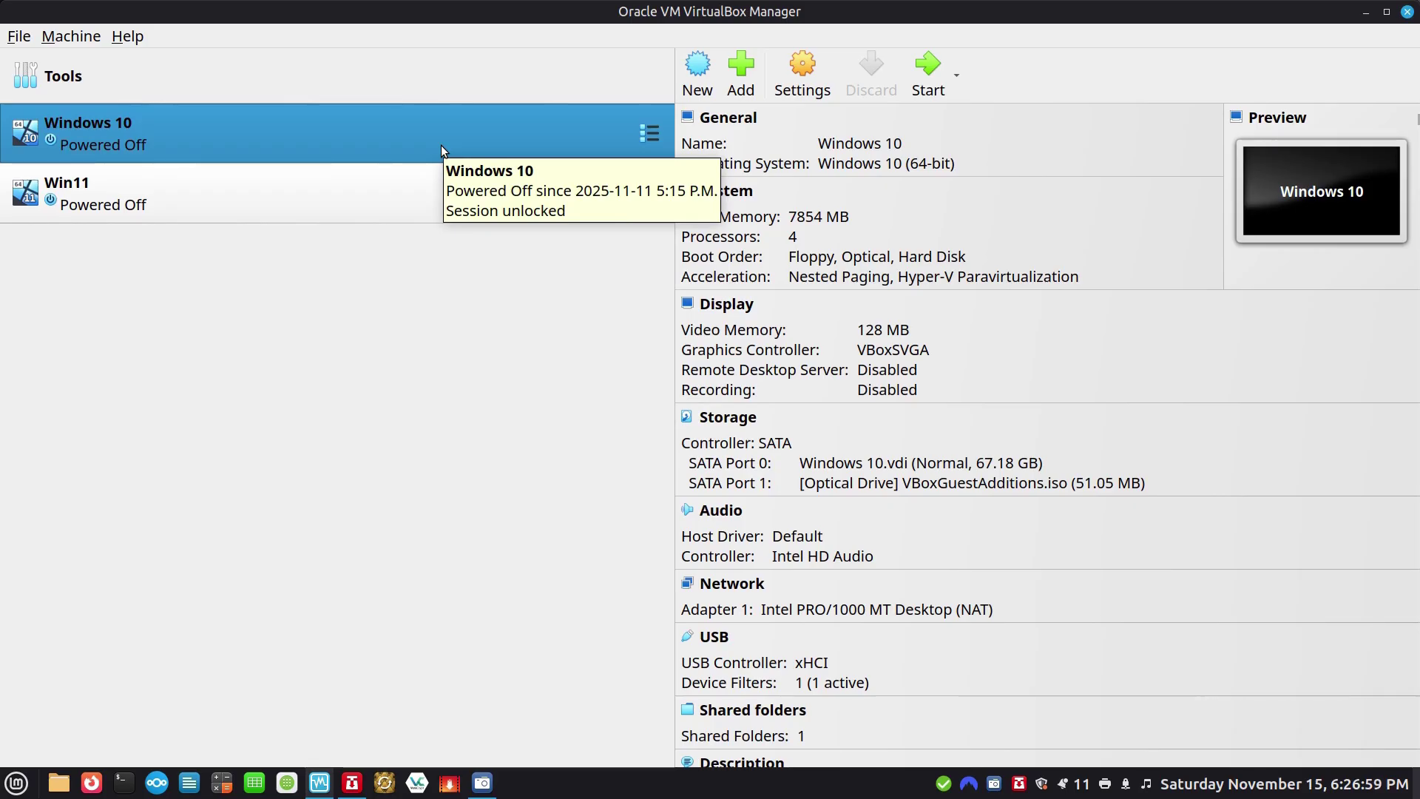
pyautogui.doubleClick(415, 149)
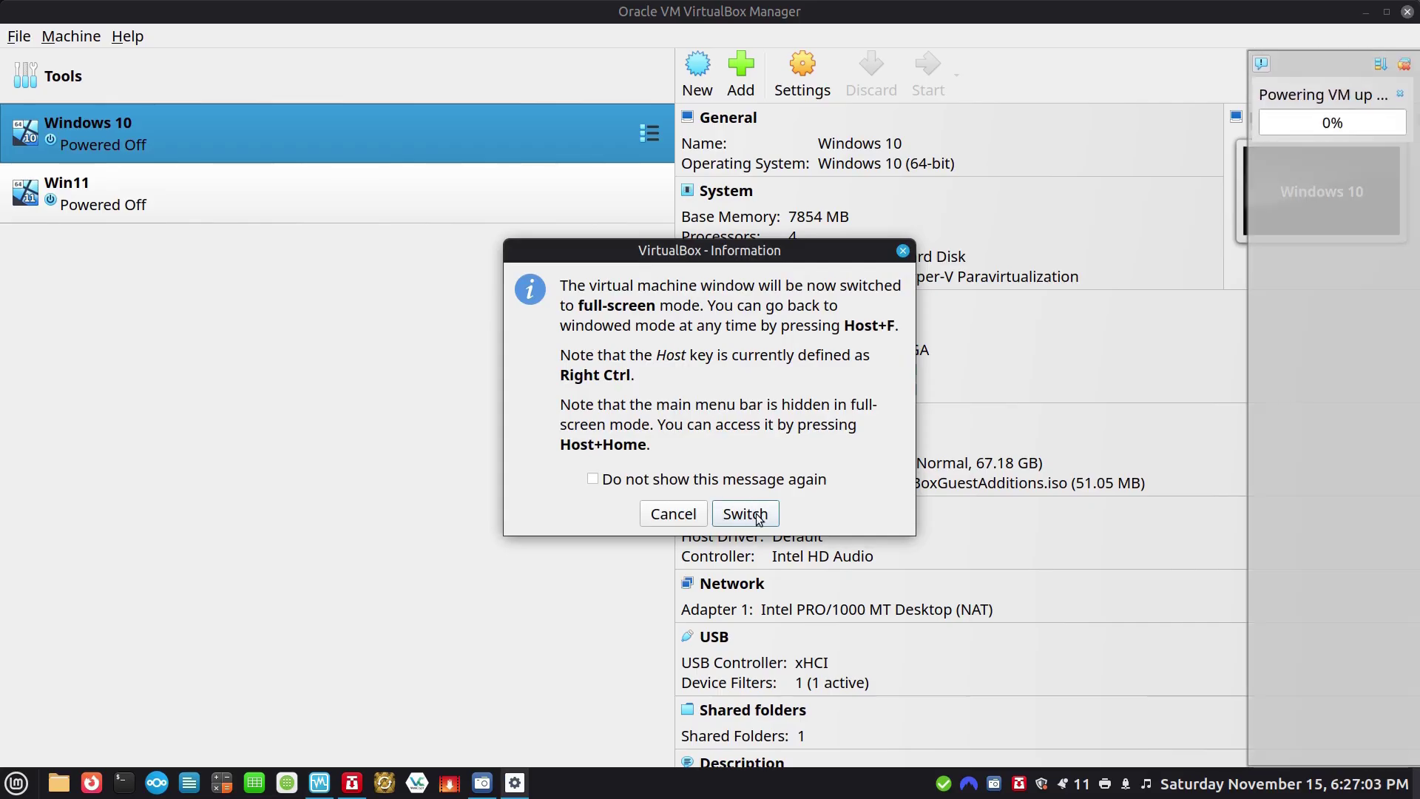
# Run the Windows 10 VM full screen, sign in with the account password, and open File Explorer.
pyautogui.click(758, 518)
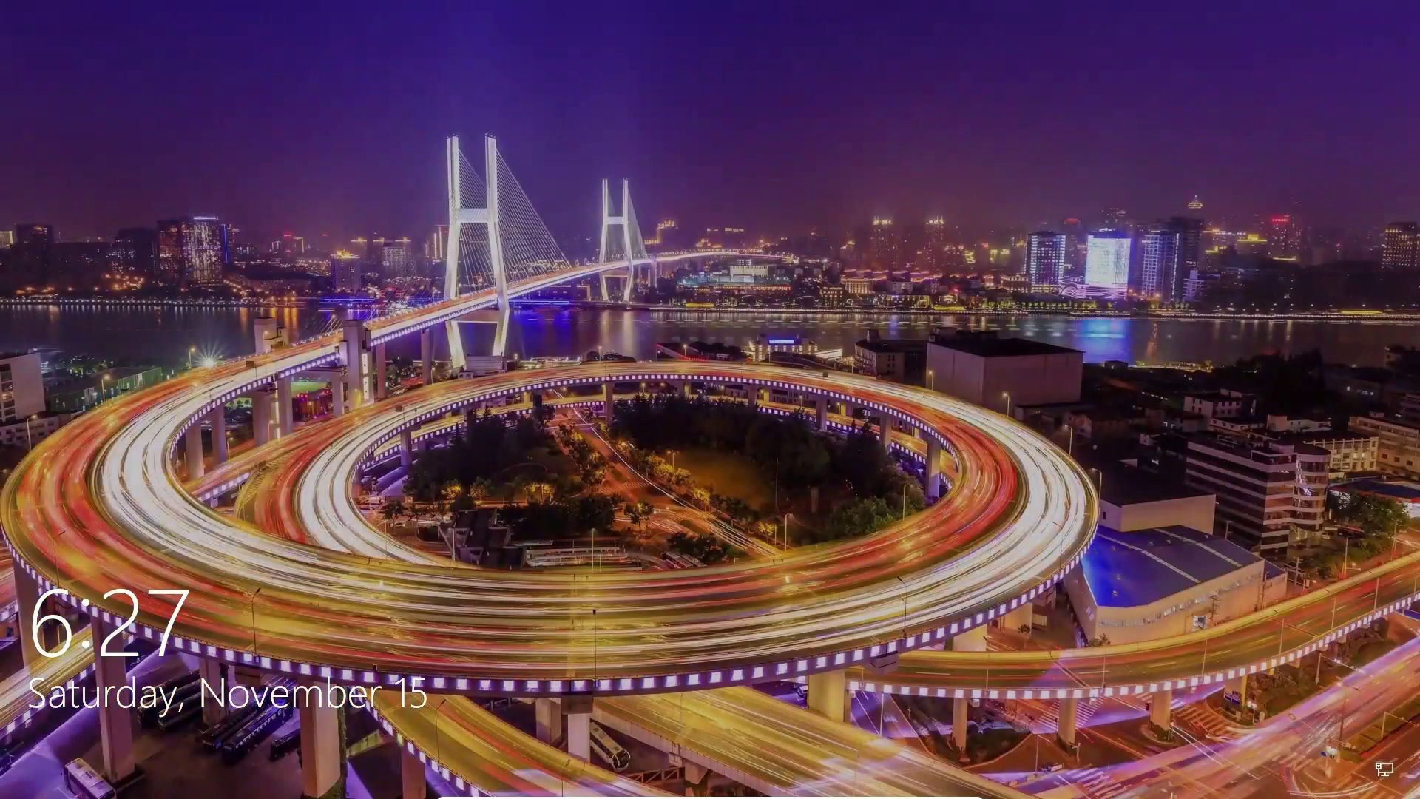
pyautogui.press('space')
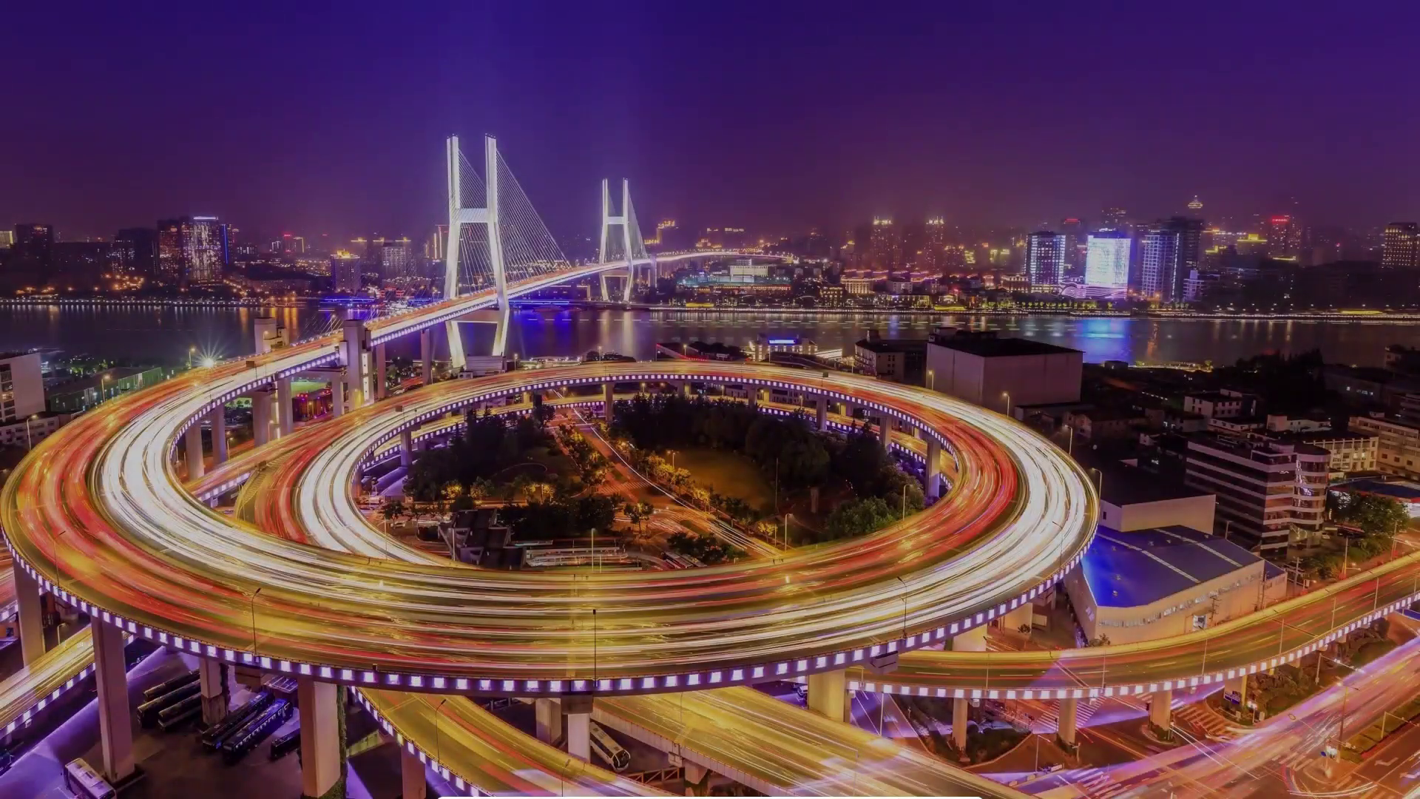
pyautogui.write('•••••••')
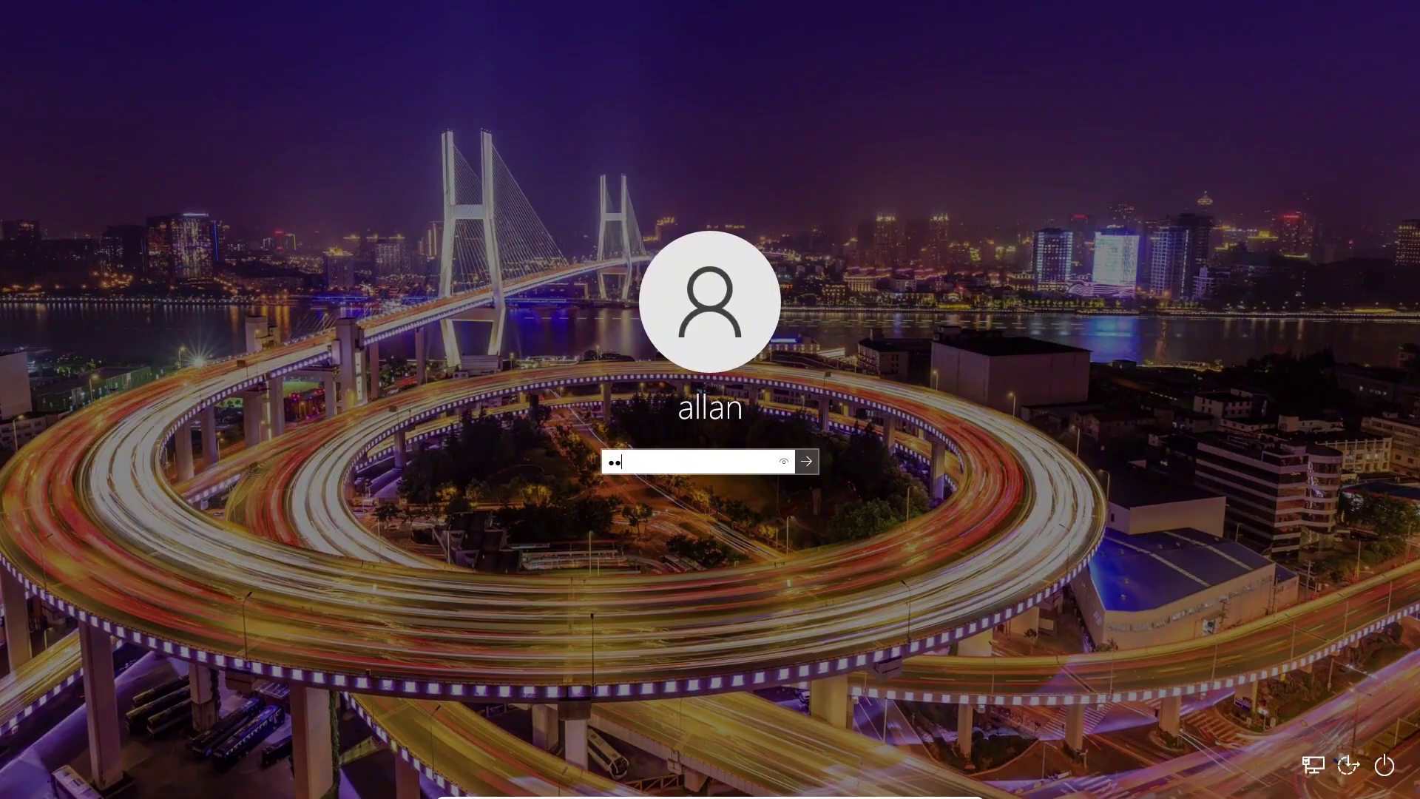
pyautogui.press('Return')
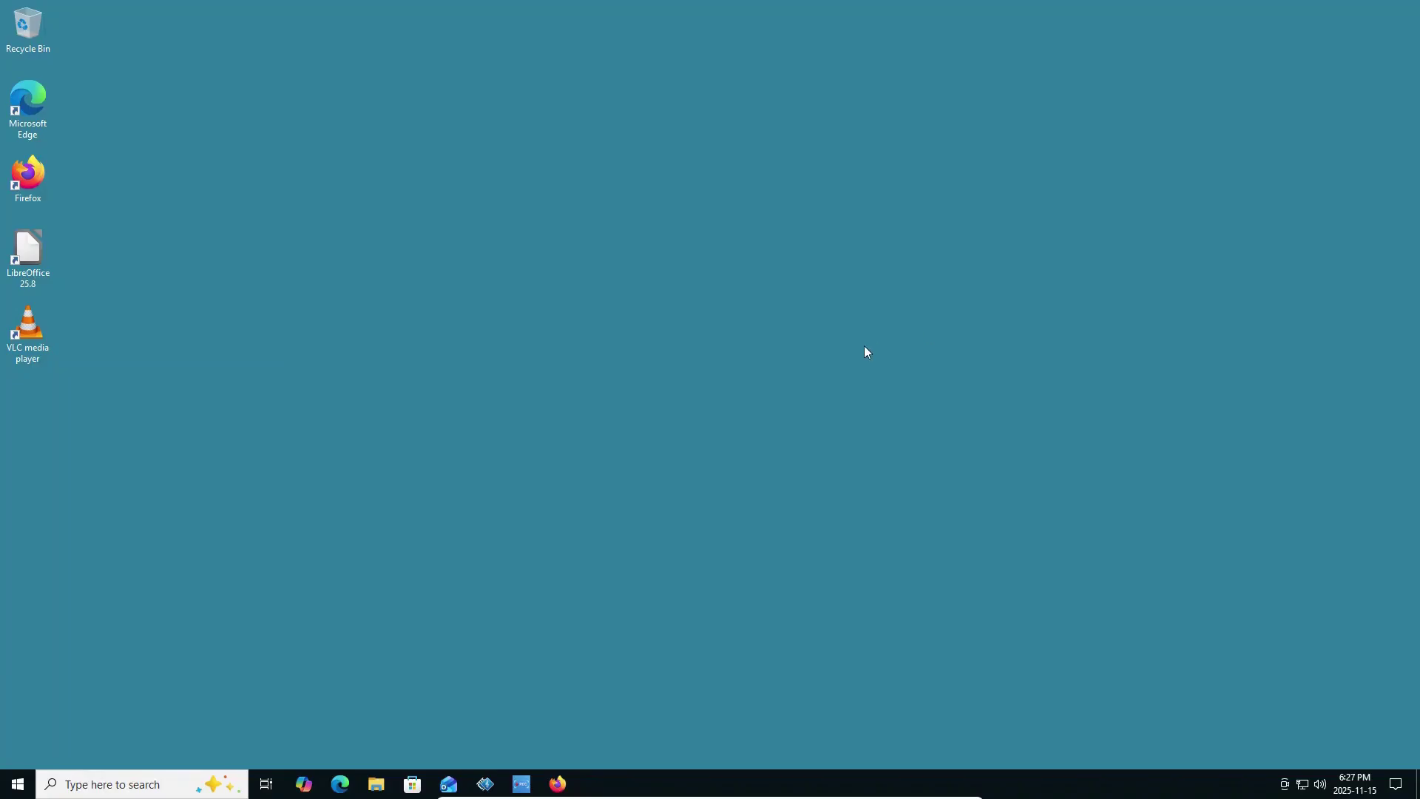
pyautogui.click(382, 790)
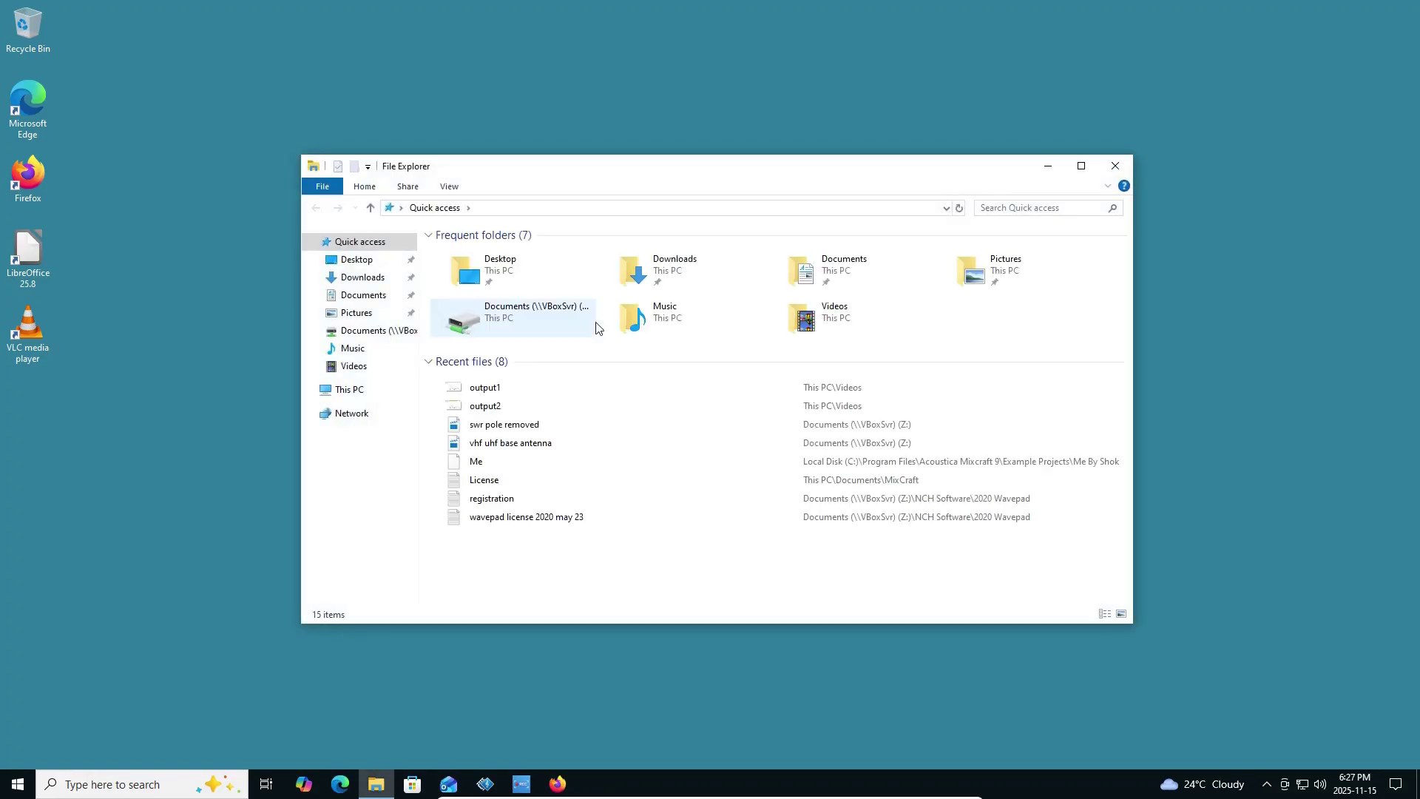
# Open the Documents (Z:) share from This PC and leave full-screen mode.
pyautogui.click(363, 389)
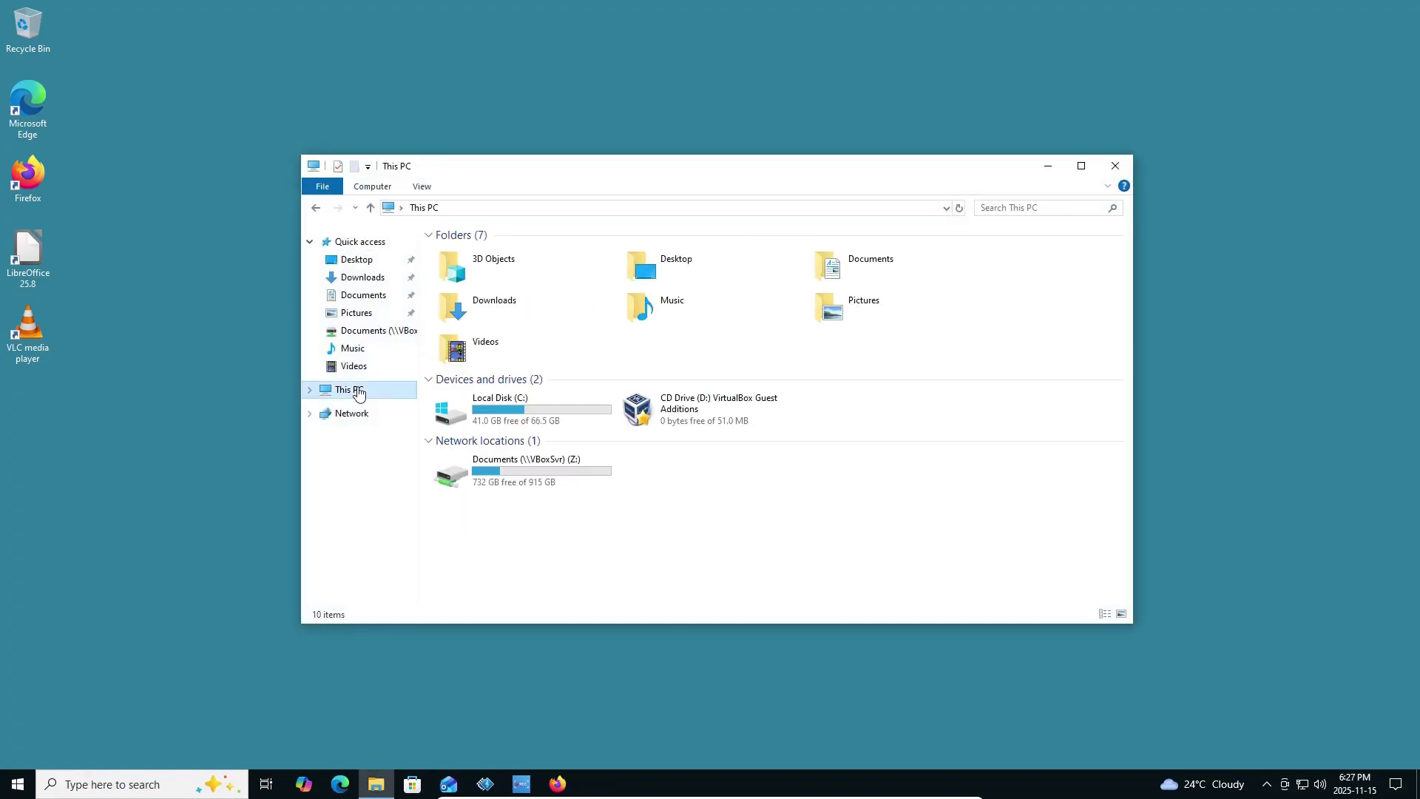
pyautogui.click(521, 478)
pyautogui.doubleClick(521, 478)
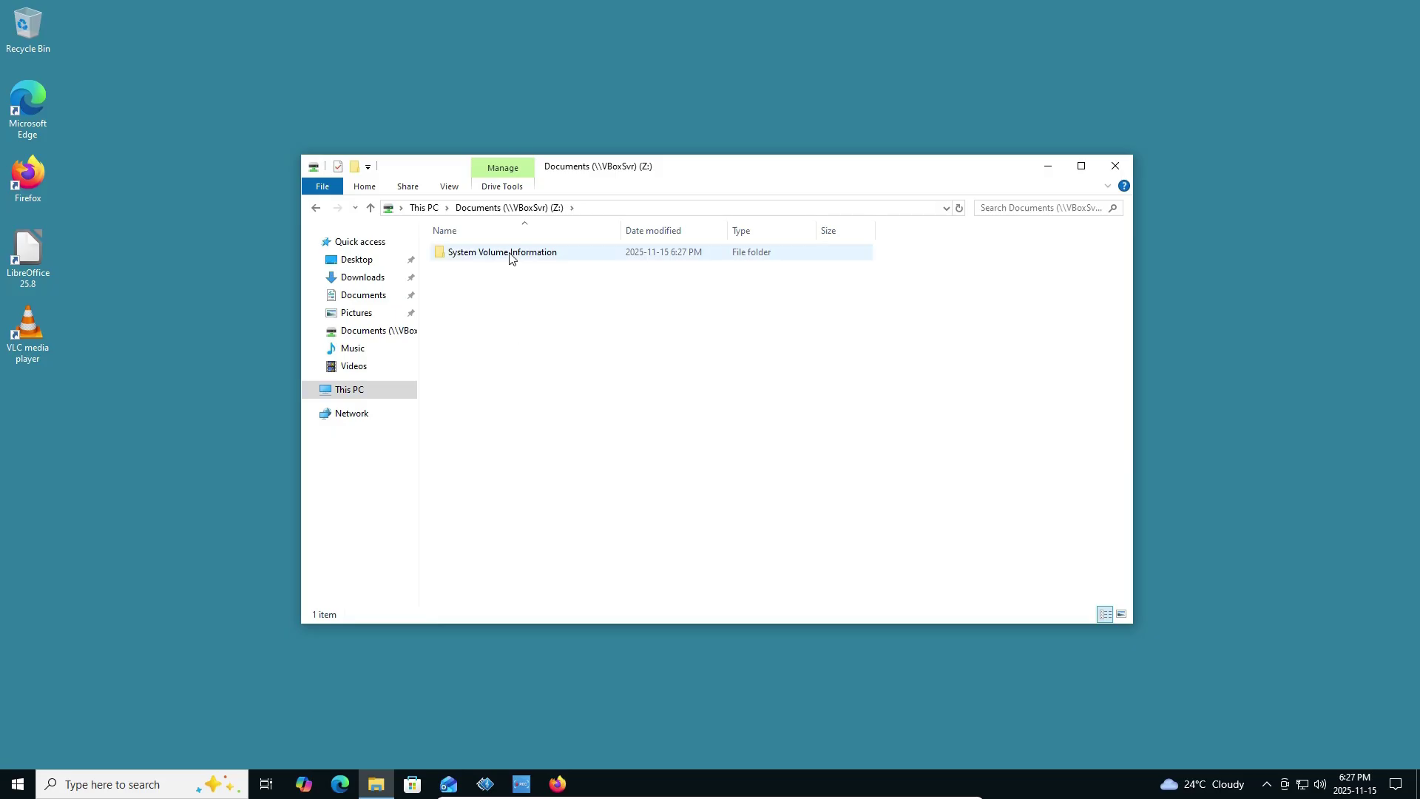
pyautogui.press('Control_R+f')
# Create a text document named 'Testing Shared Folder' on Z:, close Explorer, and minimize the VM.
pyautogui.rightClick(529, 319)
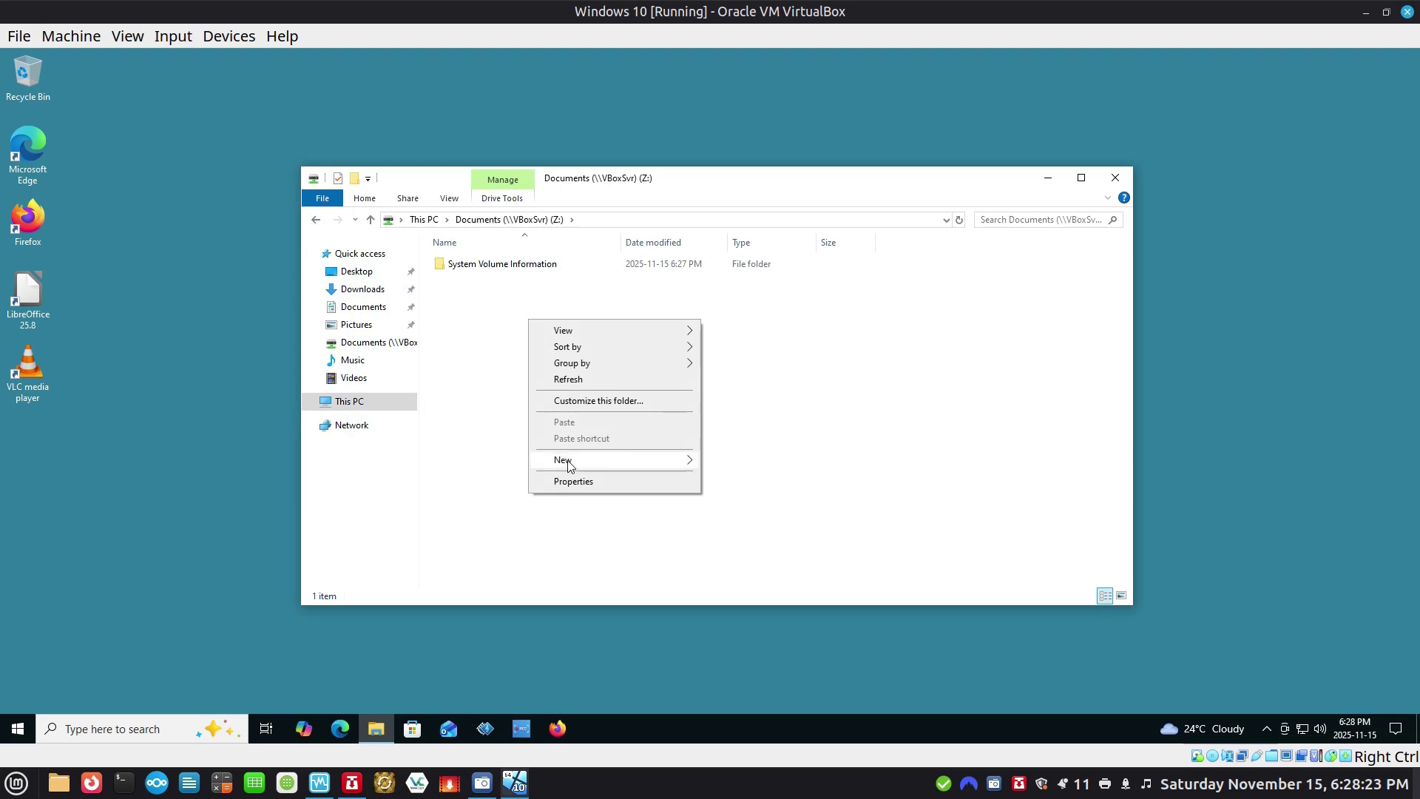
pyautogui.moveTo(568, 463)
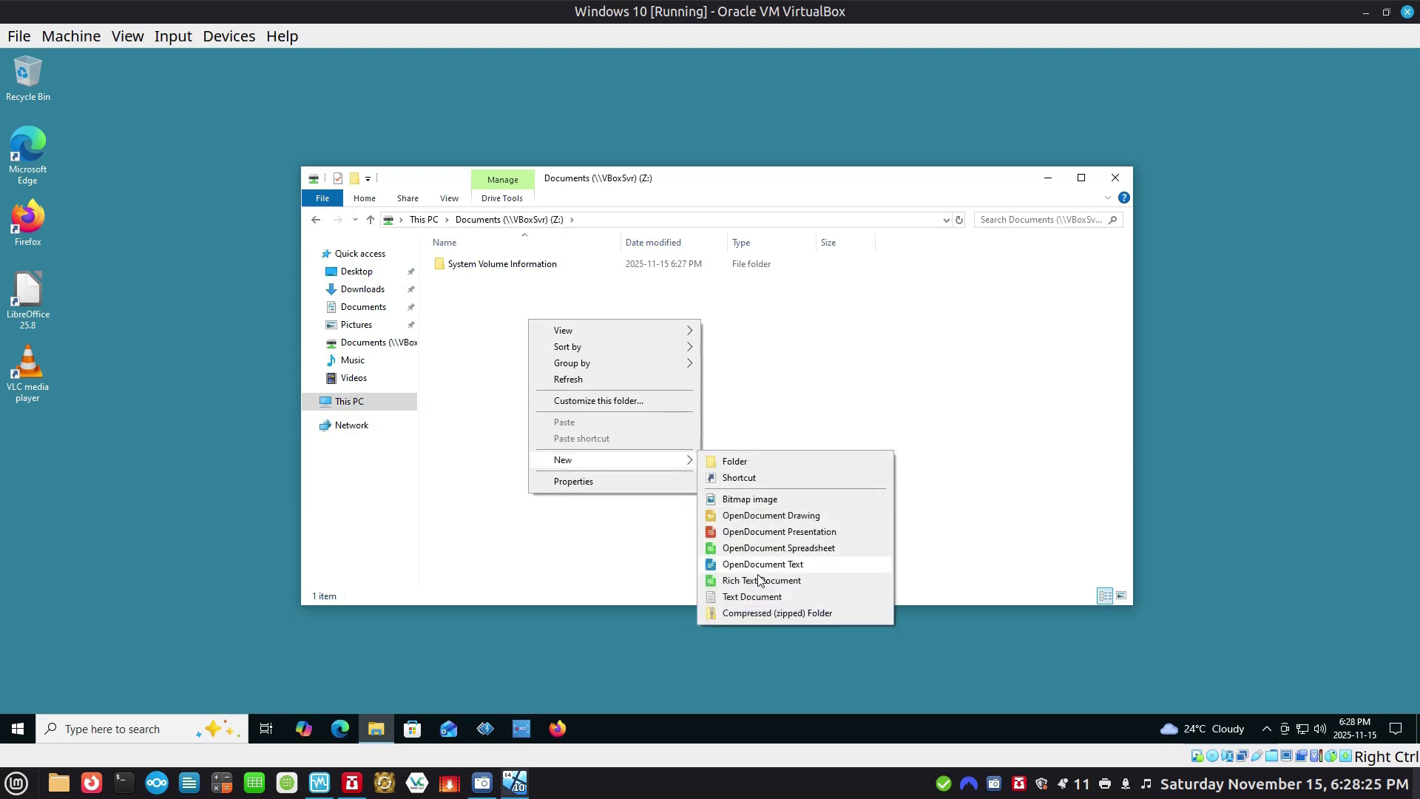
pyautogui.click(761, 598)
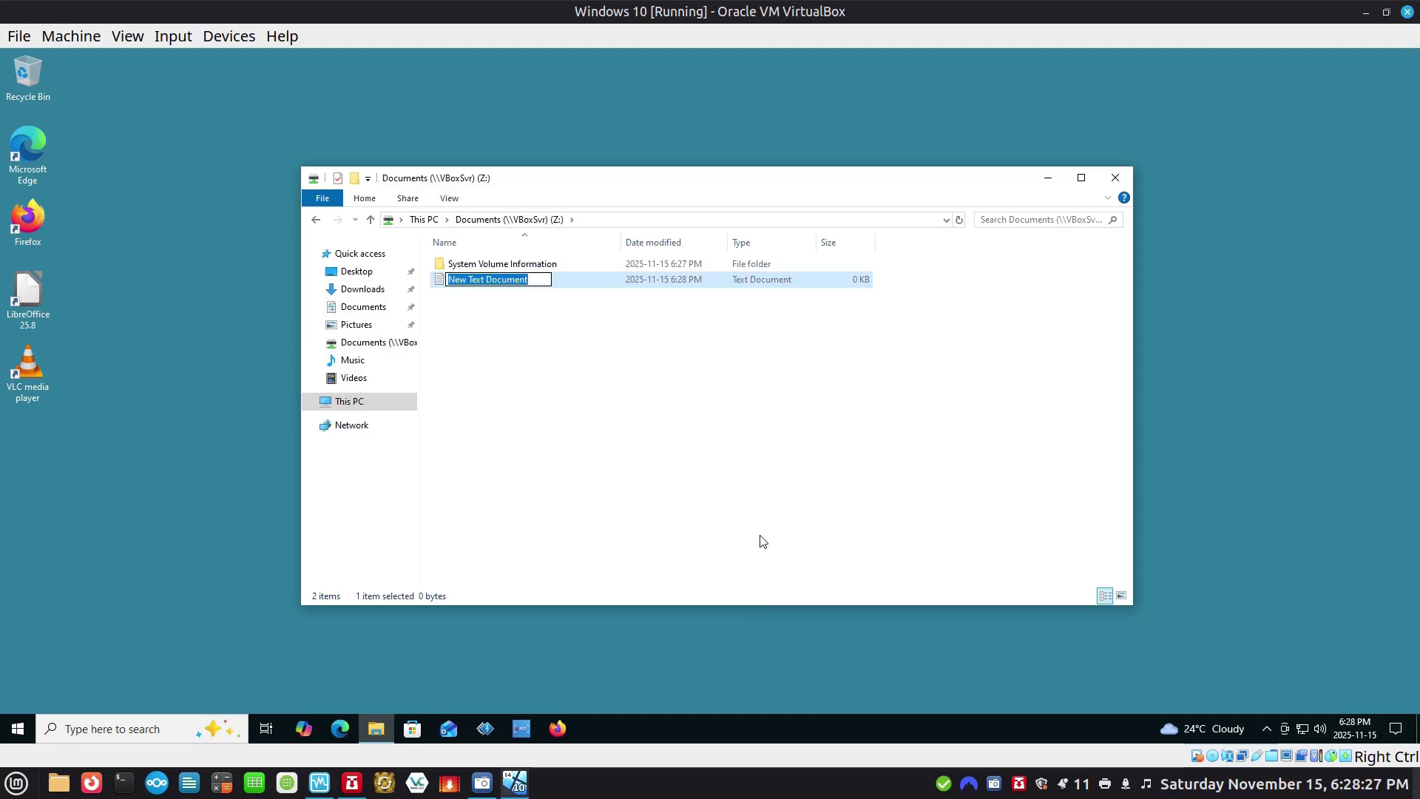
pyautogui.write('Testin')
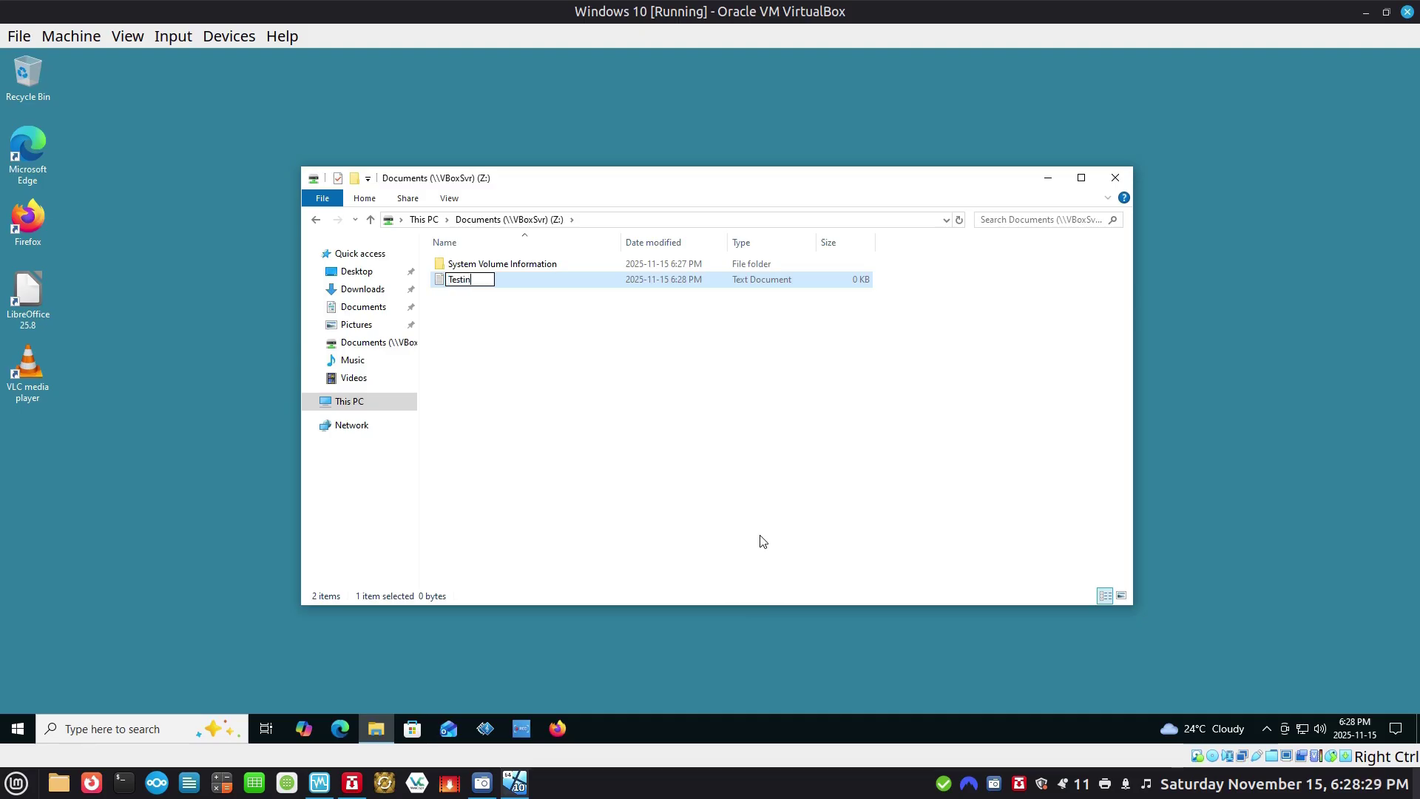
pyautogui.write('g Shared Folder')
pyautogui.press('Return')
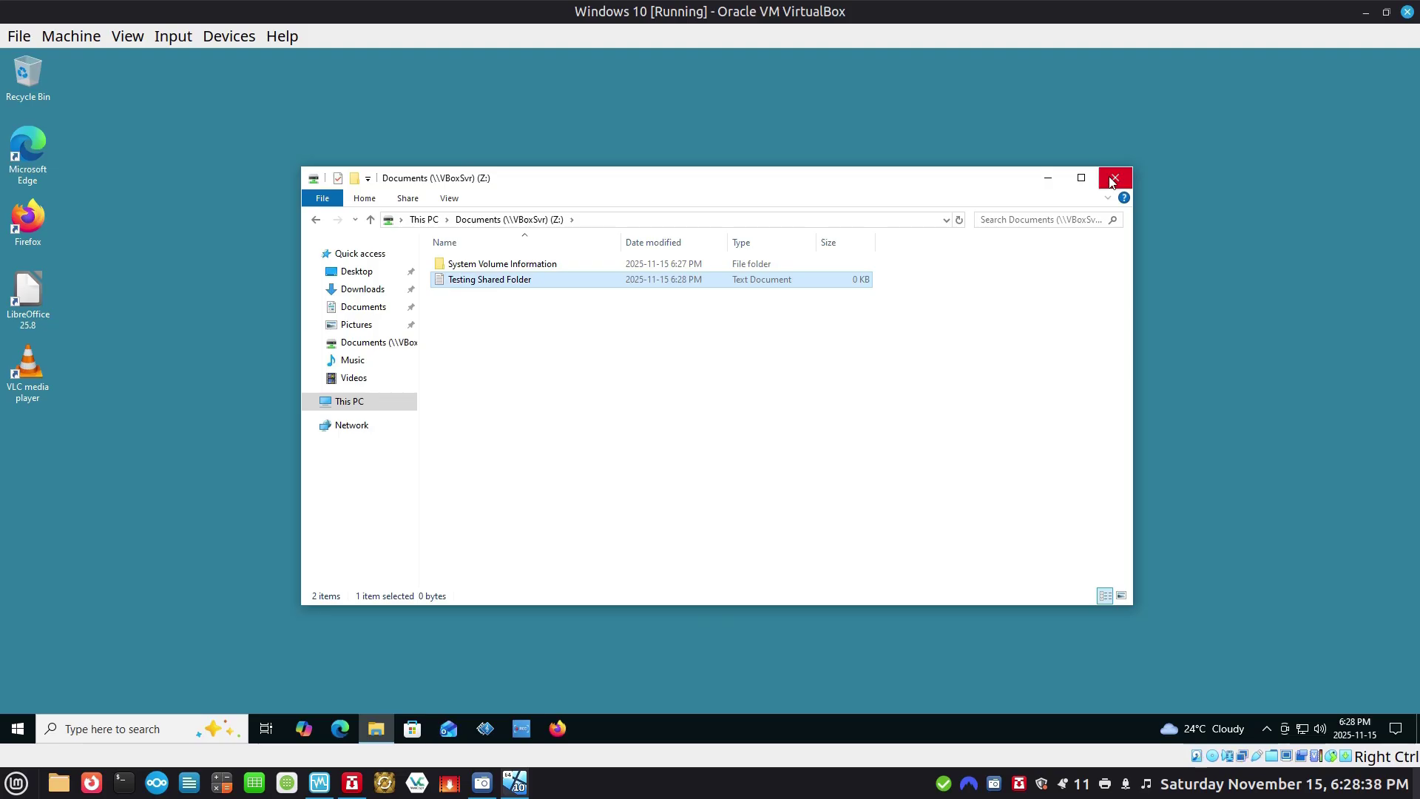
pyautogui.click(1111, 179)
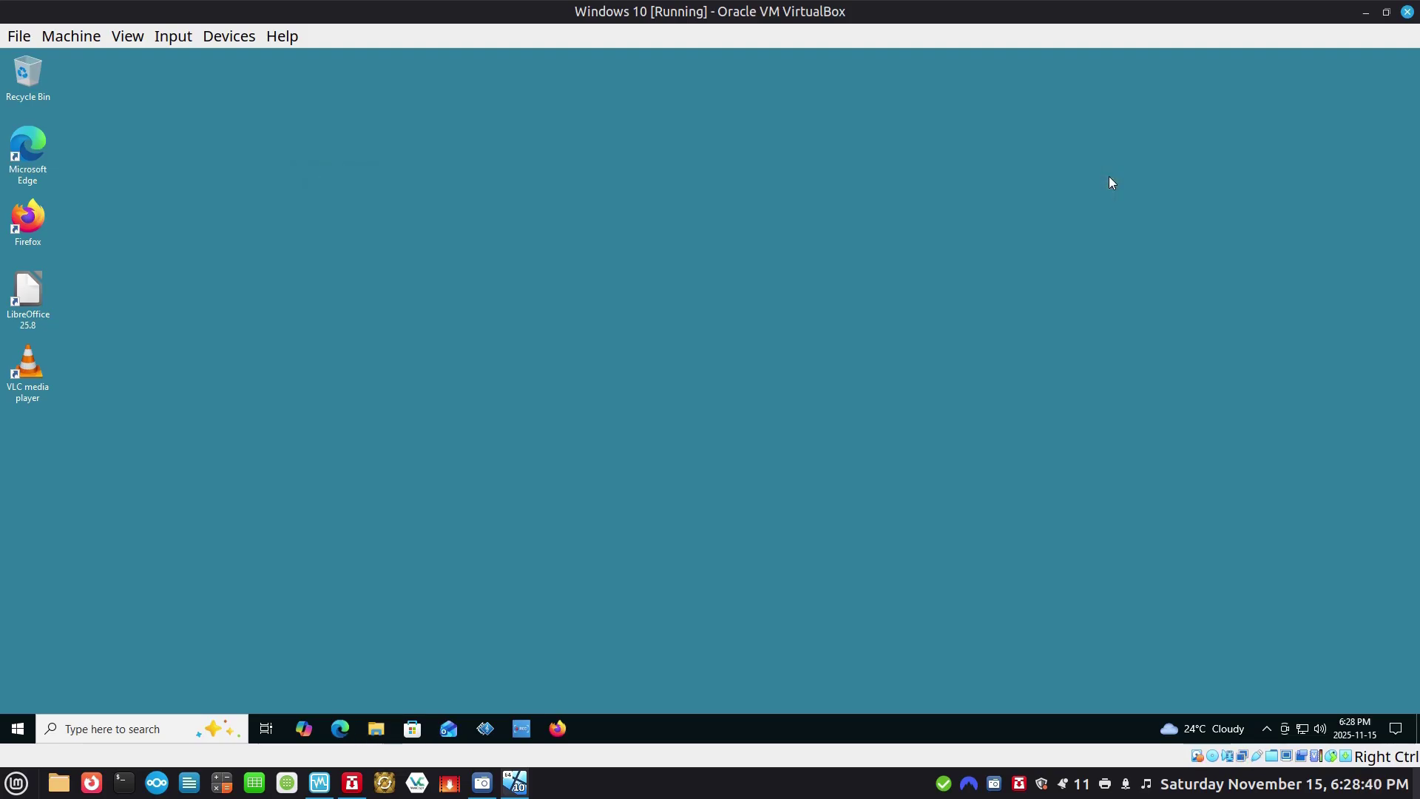
pyautogui.click(1367, 13)
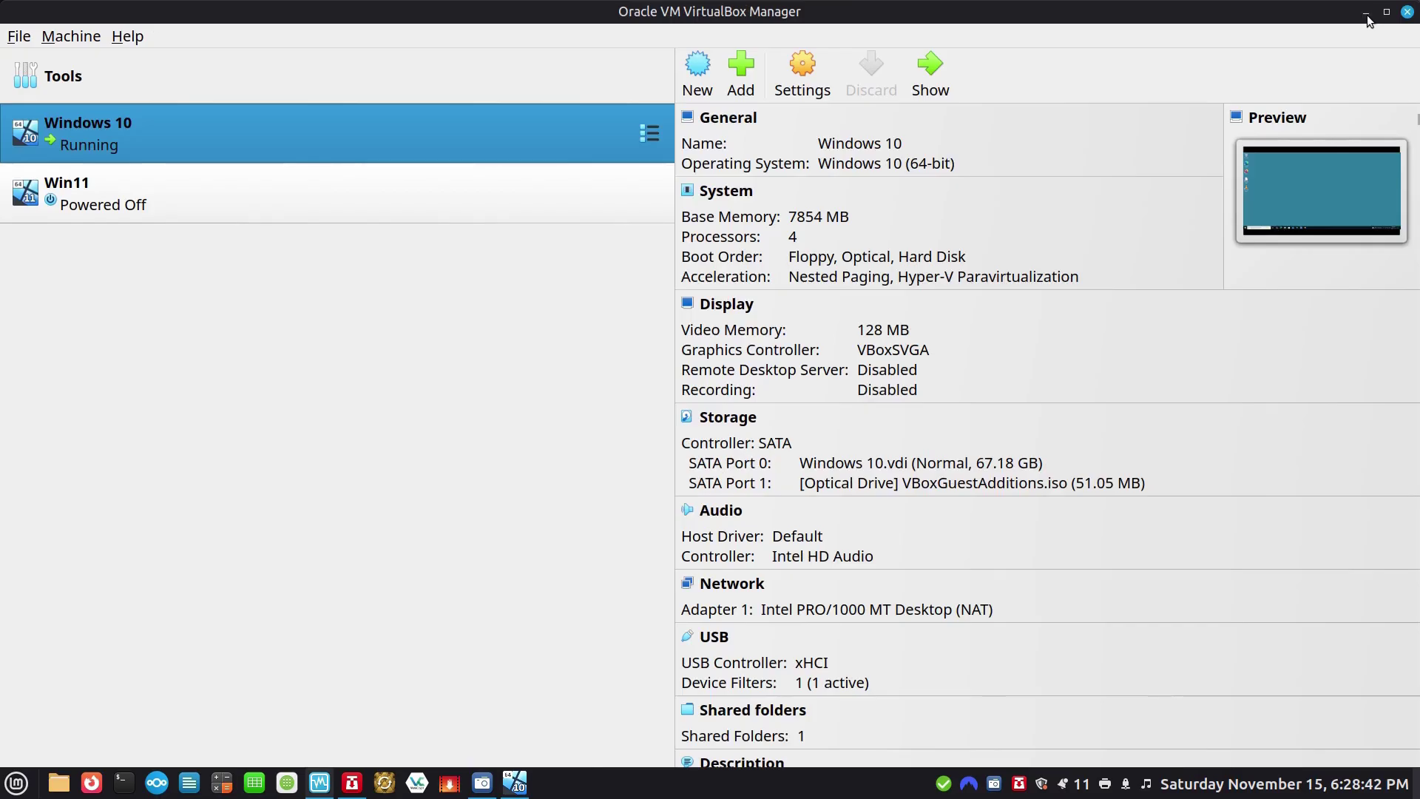
# Open the host's Home > Documents folder in Nemo, showing Testing Shared Folder.txt.
pyautogui.click(1367, 15)
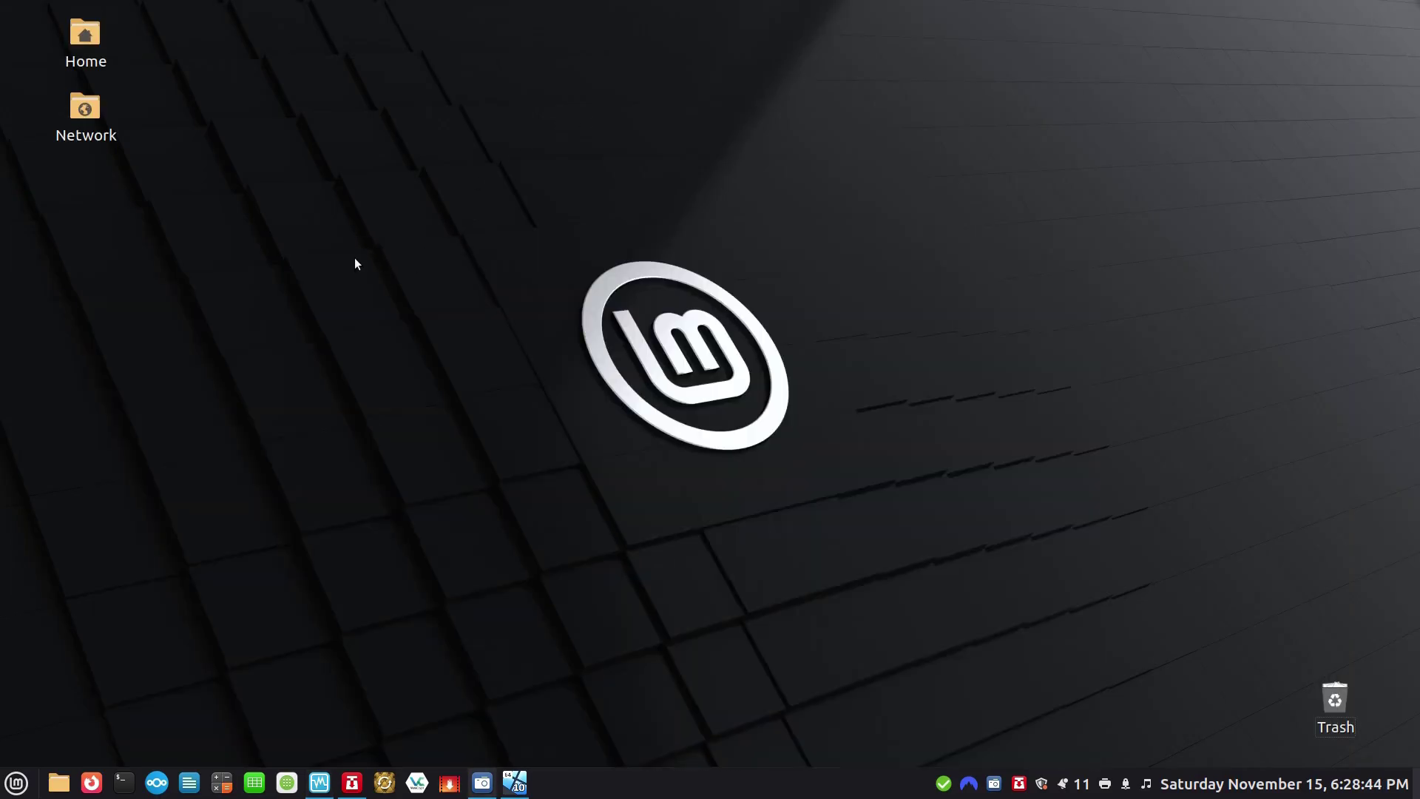
pyautogui.doubleClick(91, 37)
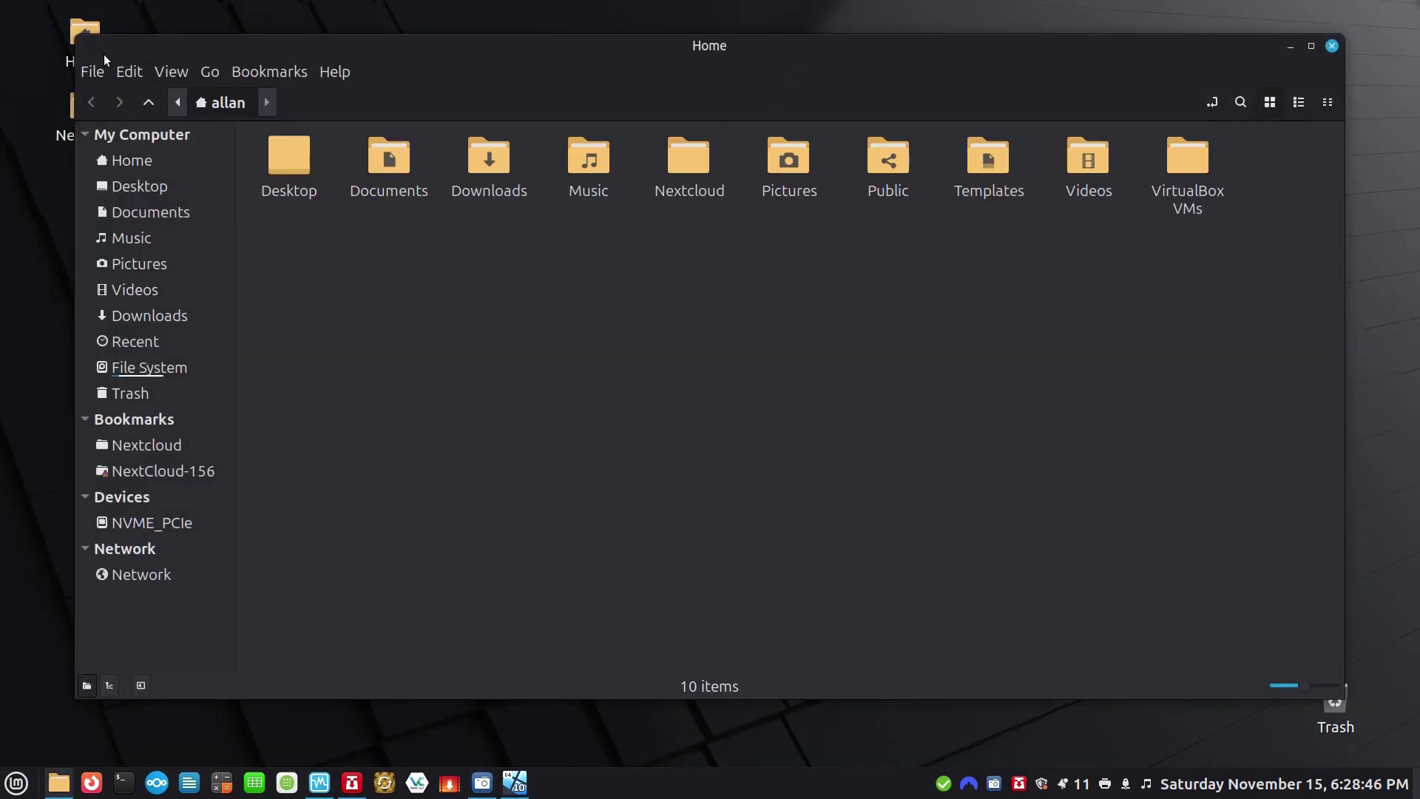
pyautogui.doubleClick(384, 172)
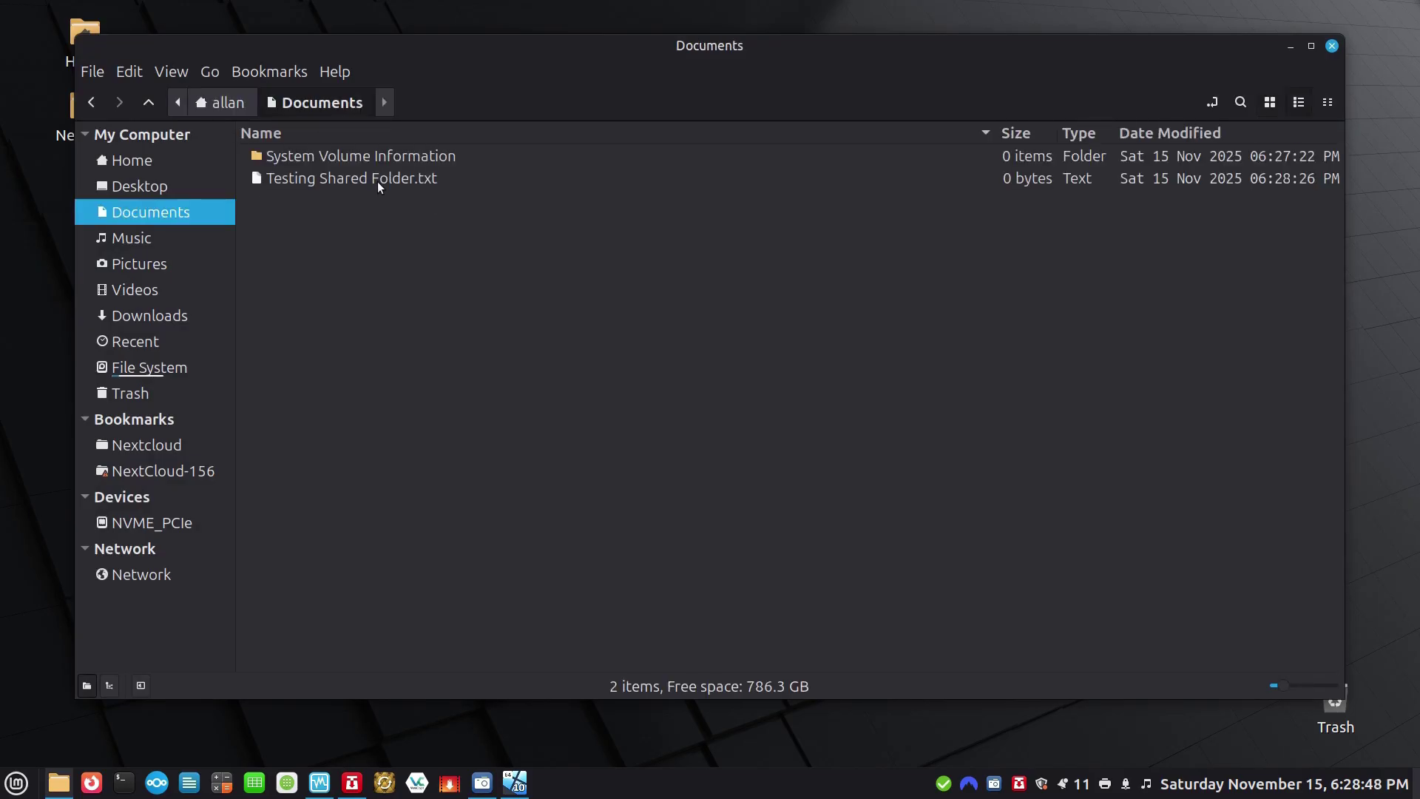
pyautogui.click(369, 179)
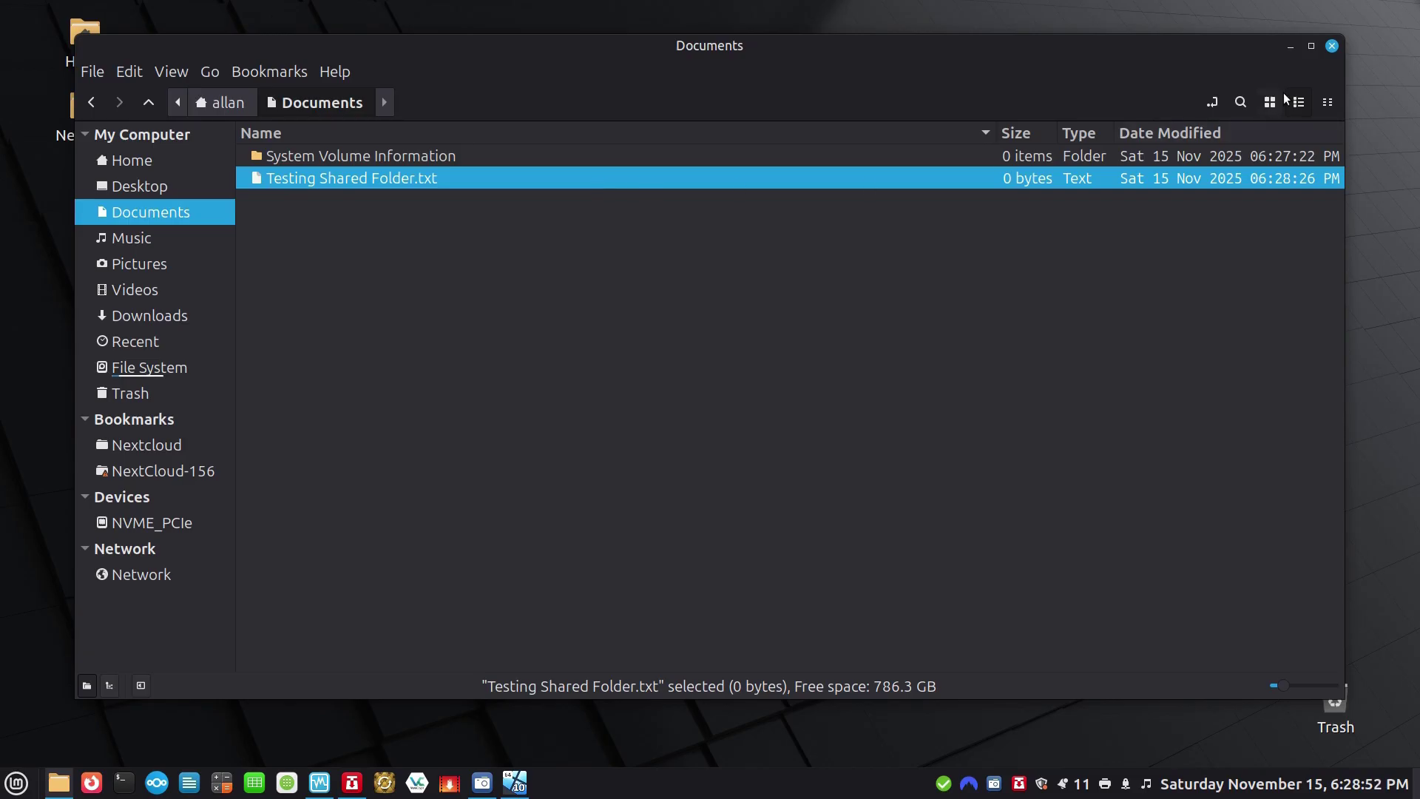
# Create a folder named 'Folder created on linux mint' in Documents and close Nemo.
pyautogui.rightClick(682, 293)
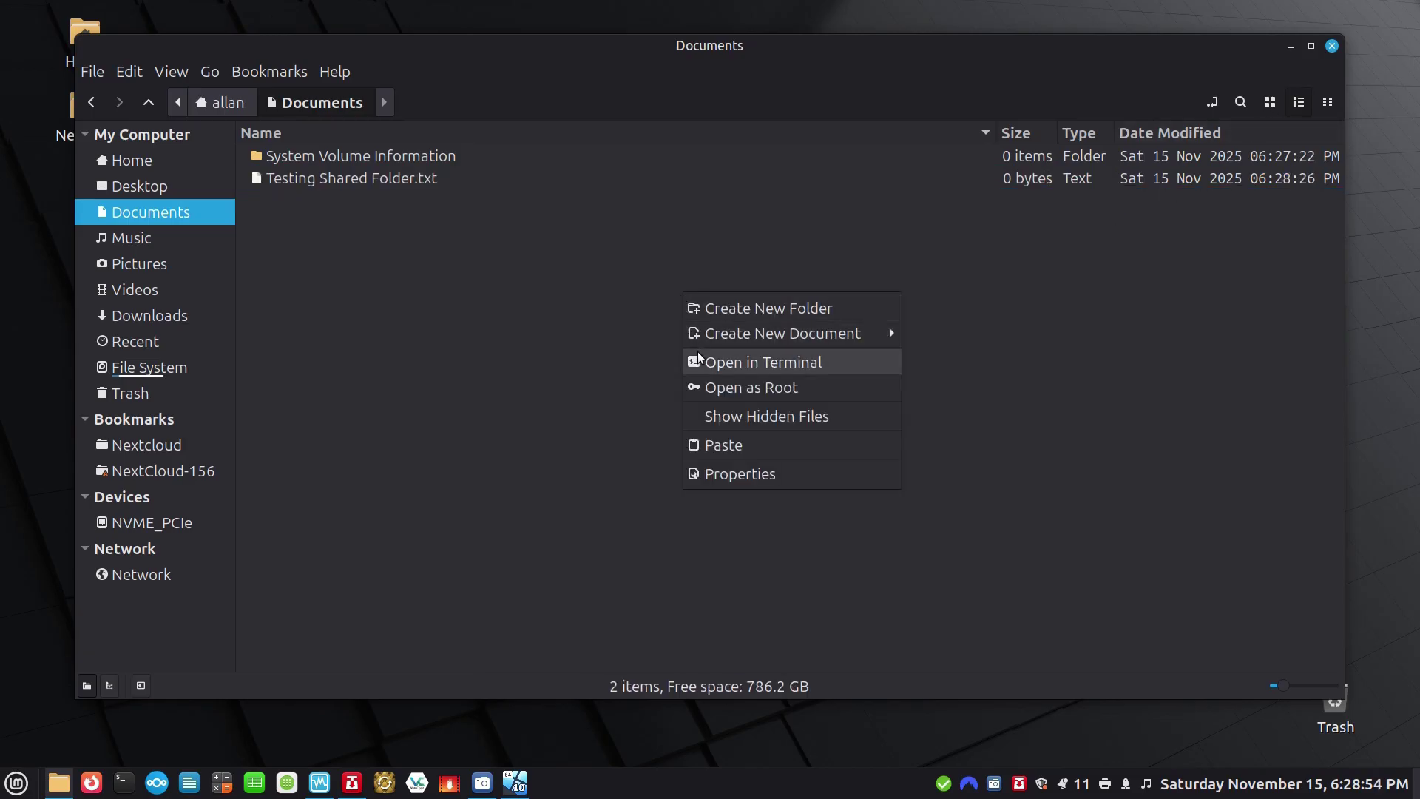
pyautogui.click(722, 313)
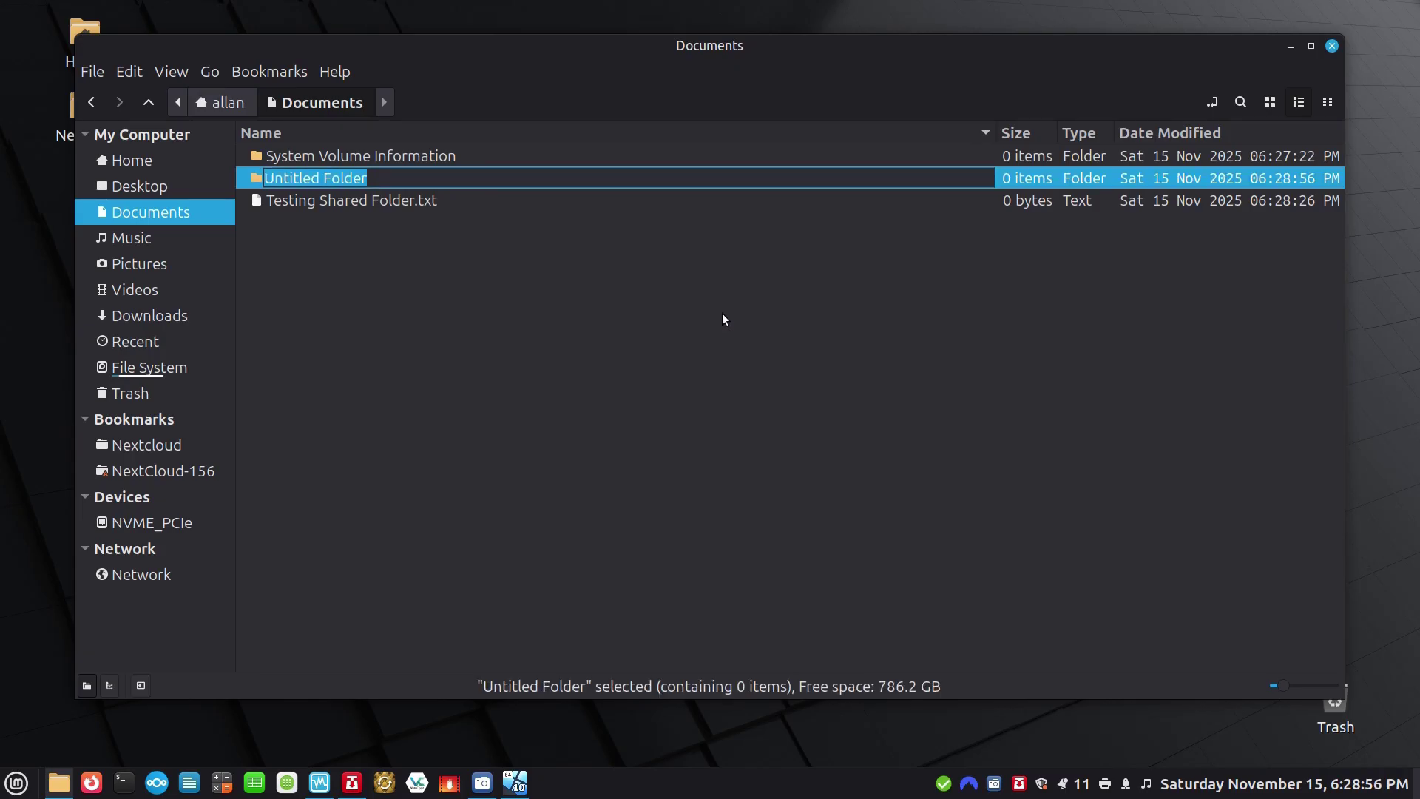
pyautogui.write('F')
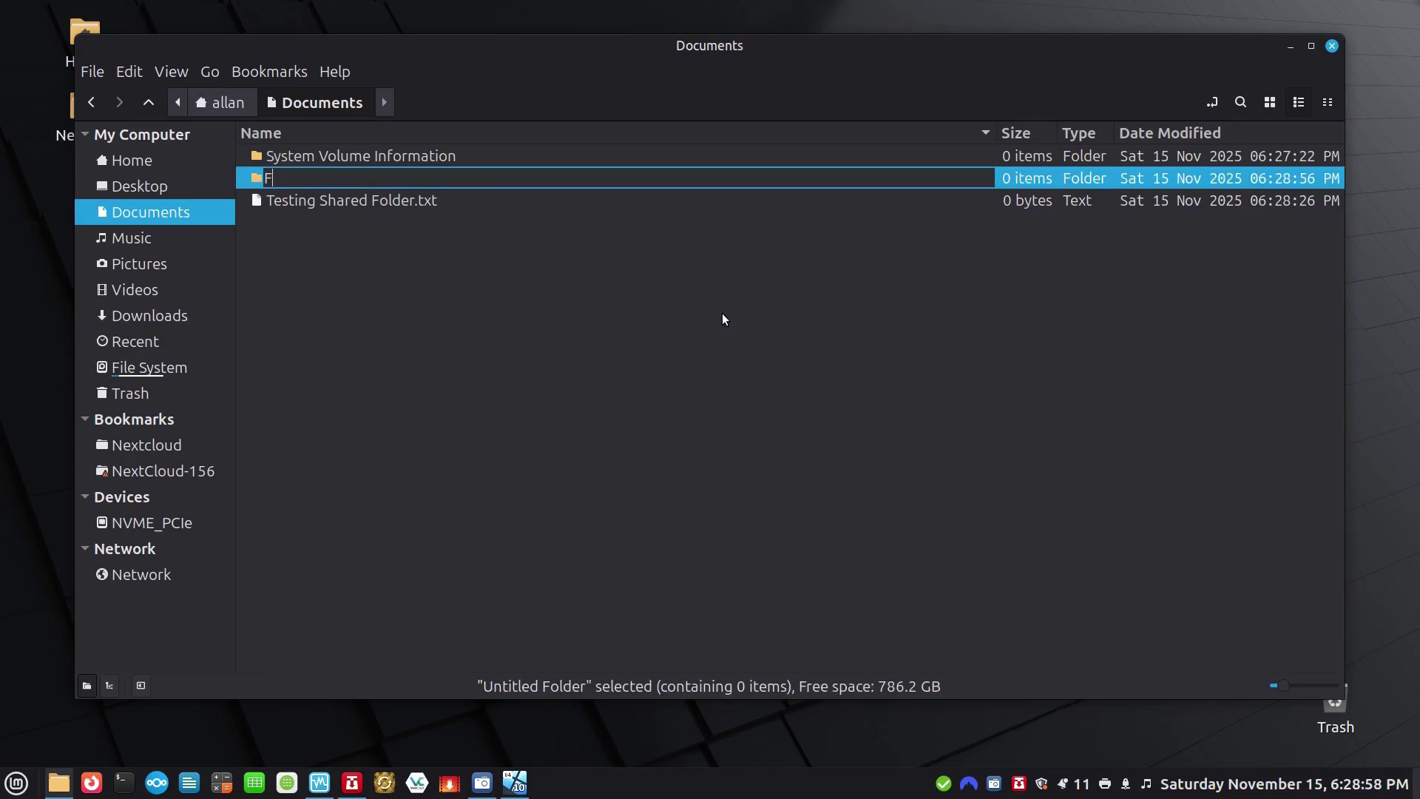
pyautogui.write('older created on linux mint')
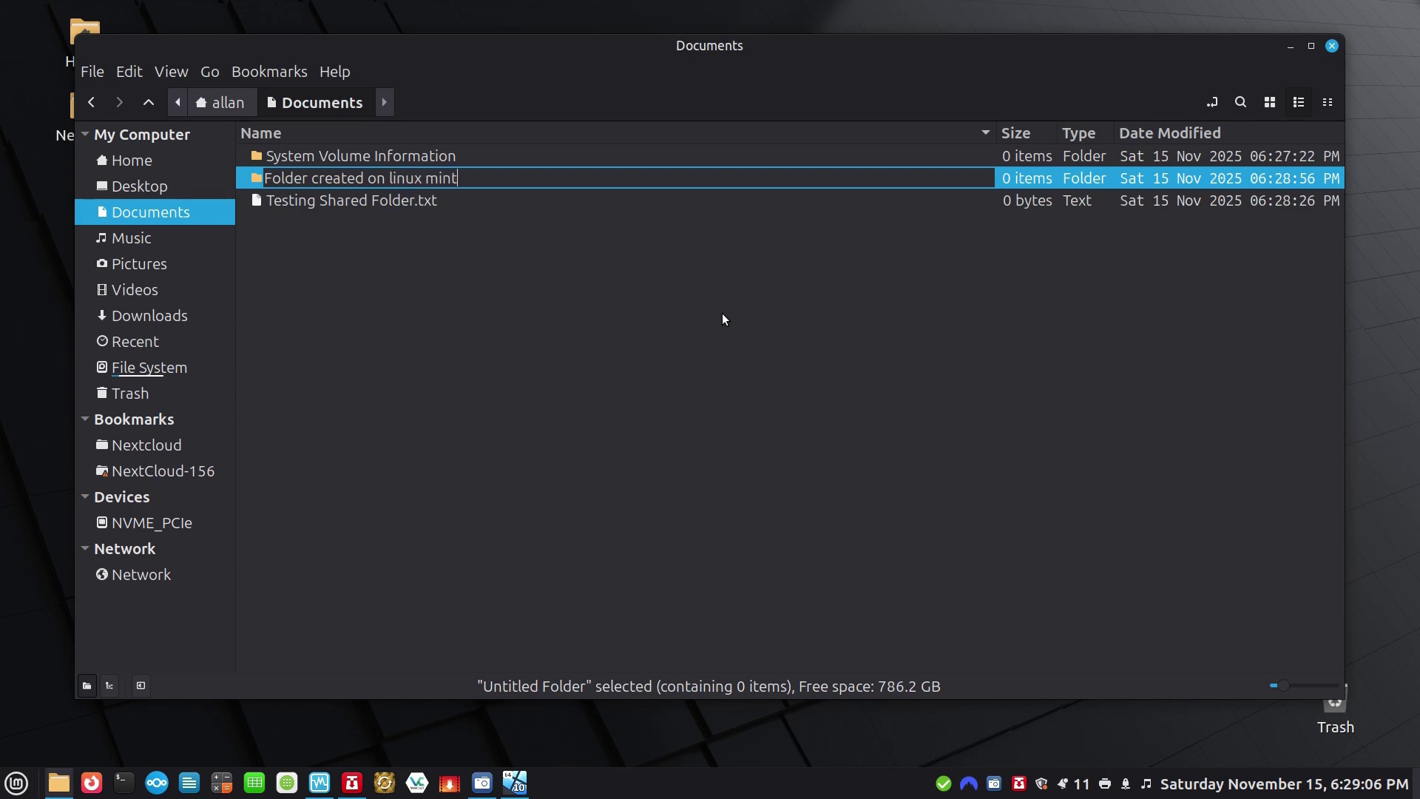
pyautogui.press('Return')
pyautogui.click(724, 319)
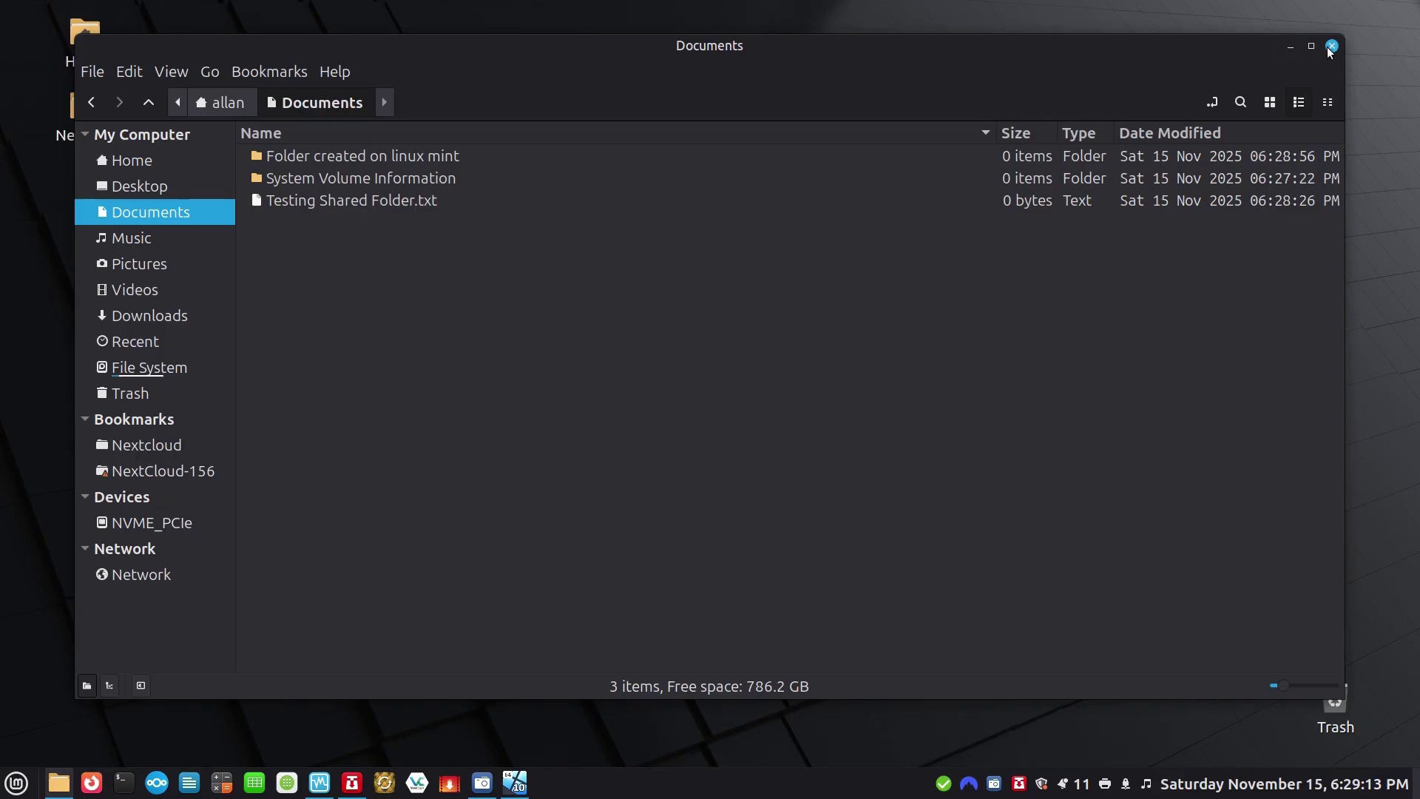
pyautogui.click(1331, 47)
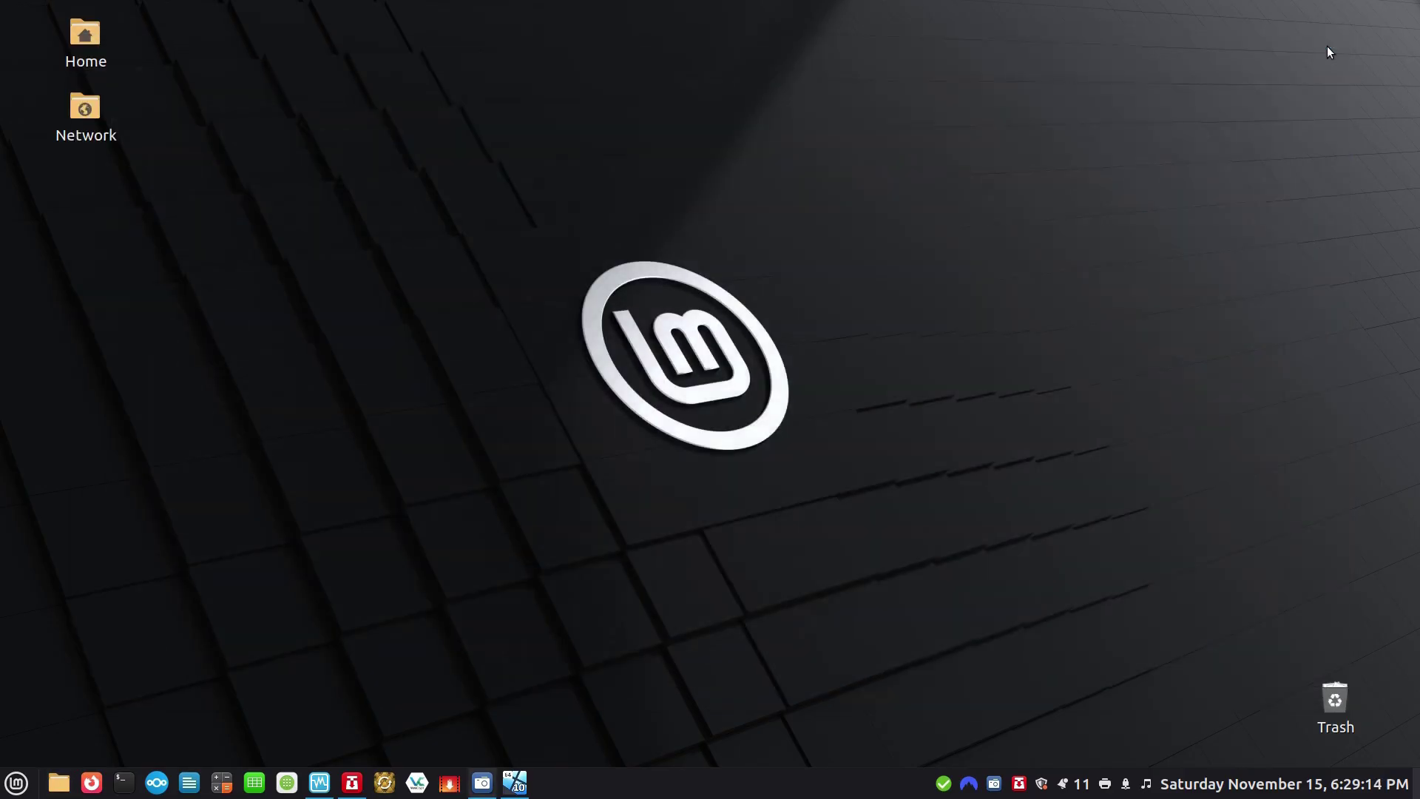
# Restore the Windows 10 VM and open the Documents (Z:) share in File Explorer.
pyautogui.click(517, 786)
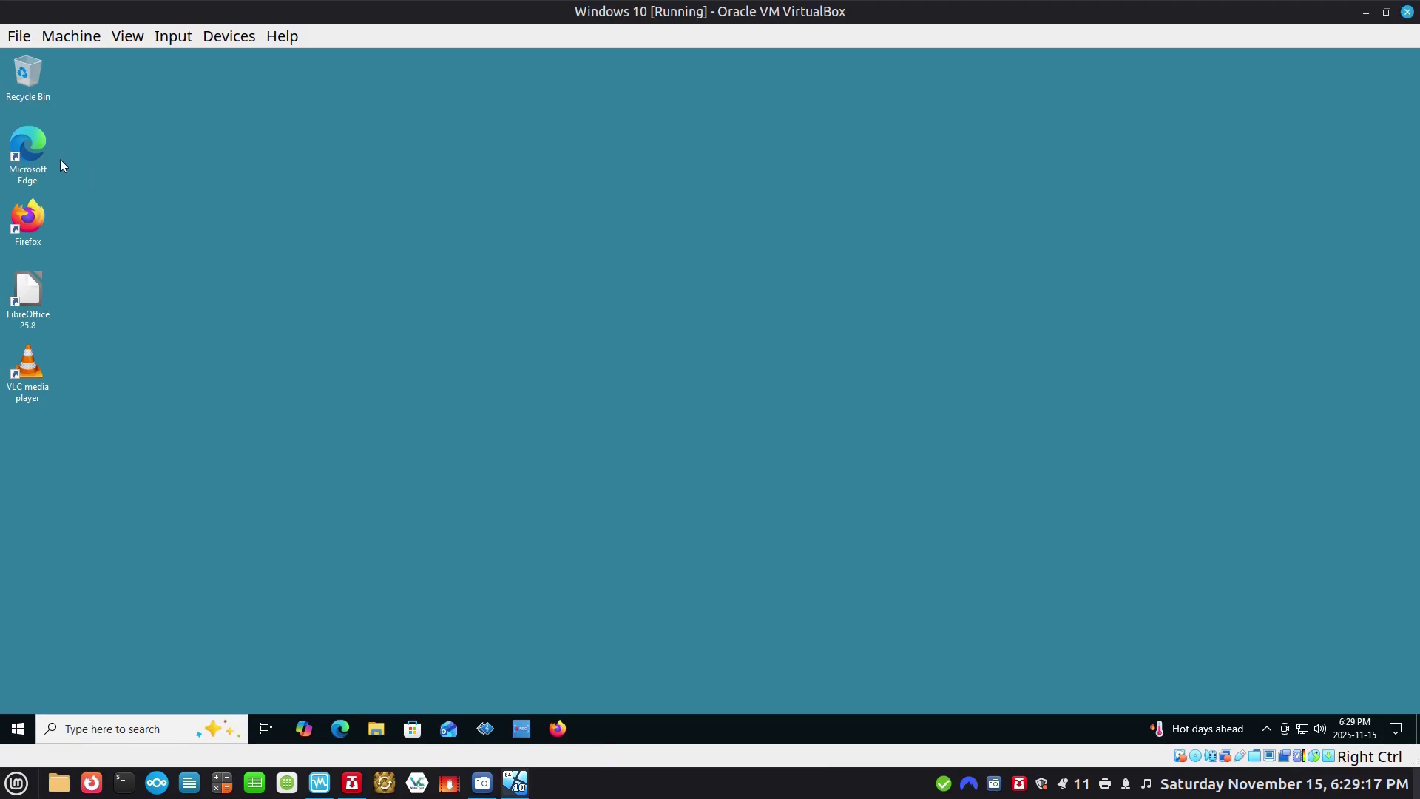
pyautogui.click(376, 729)
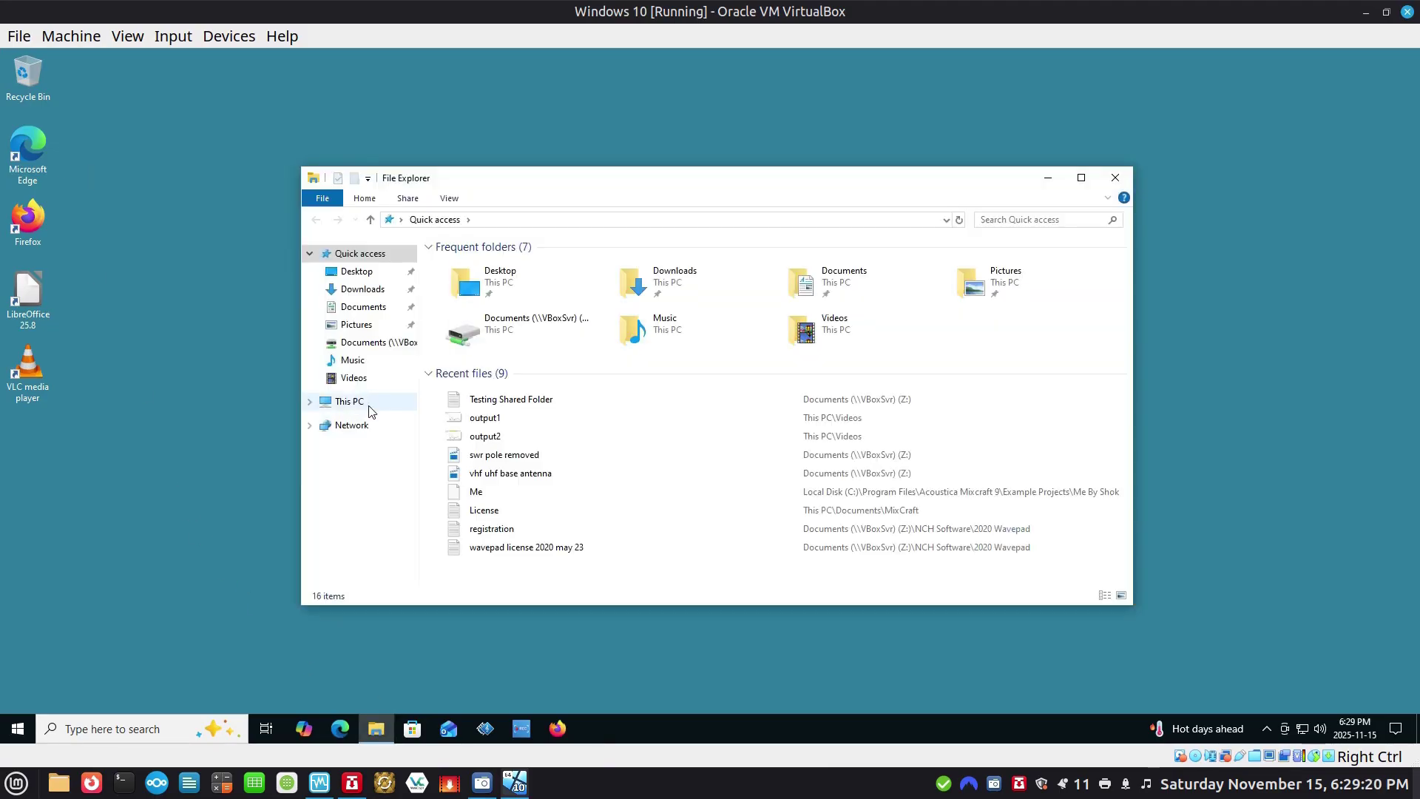
pyautogui.click(364, 406)
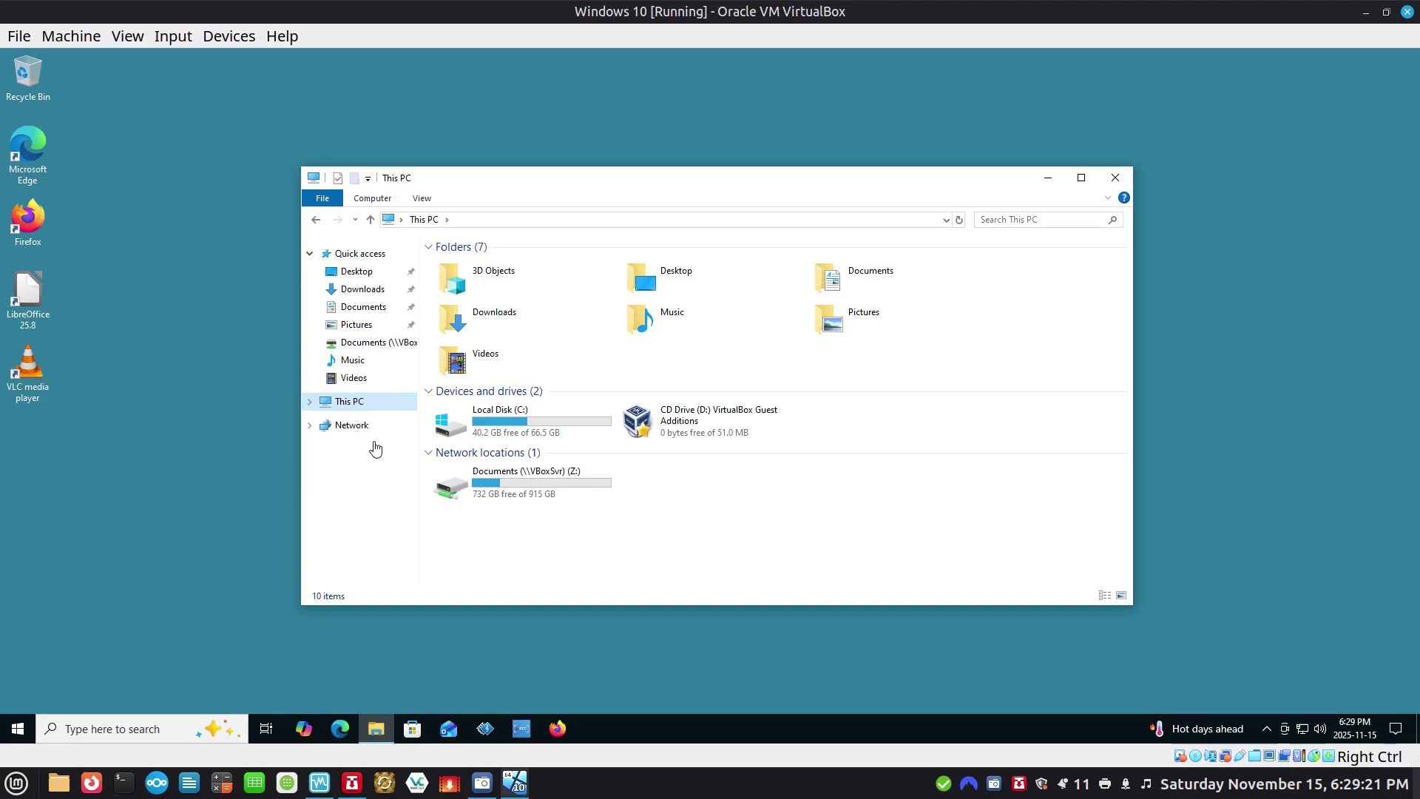
pyautogui.doubleClick(498, 493)
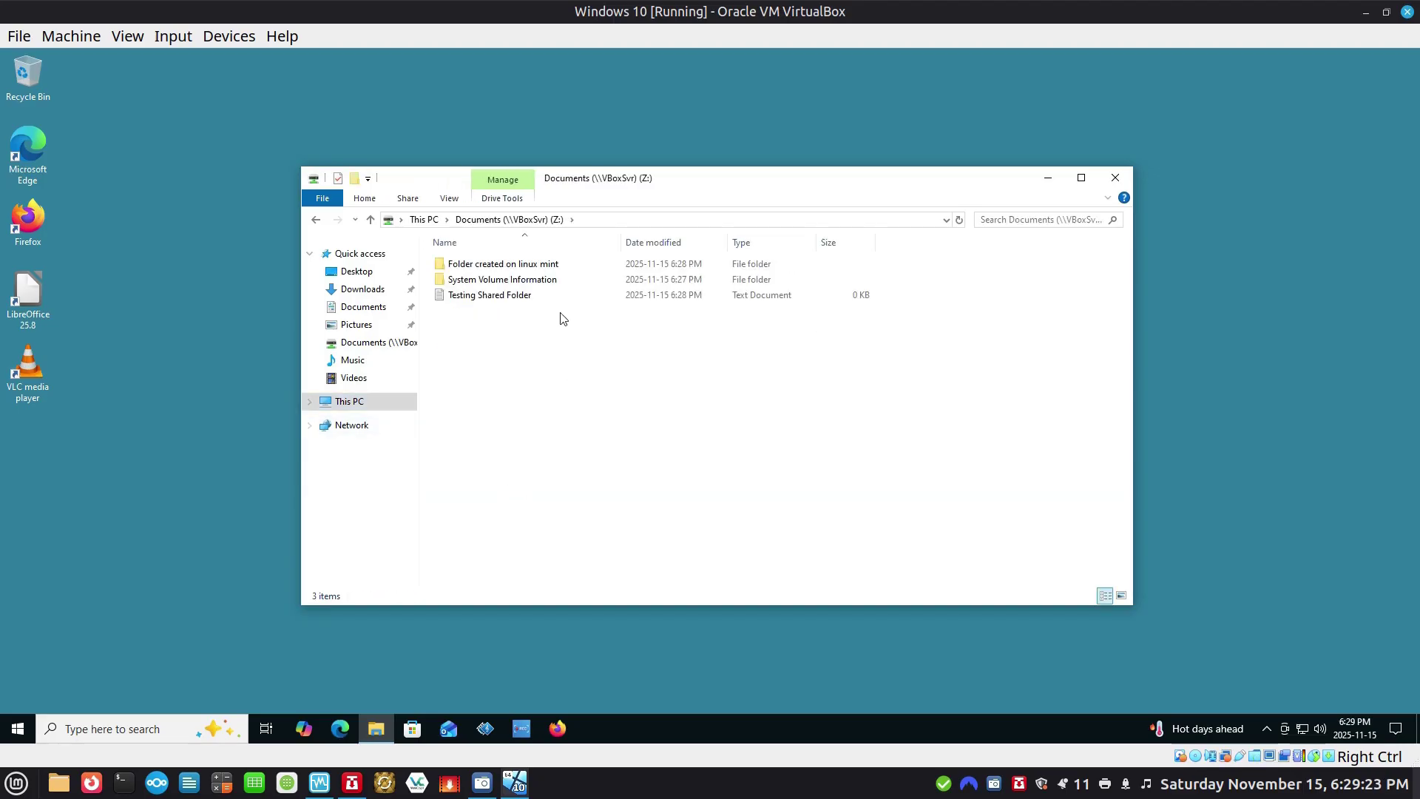
pyautogui.click(527, 268)
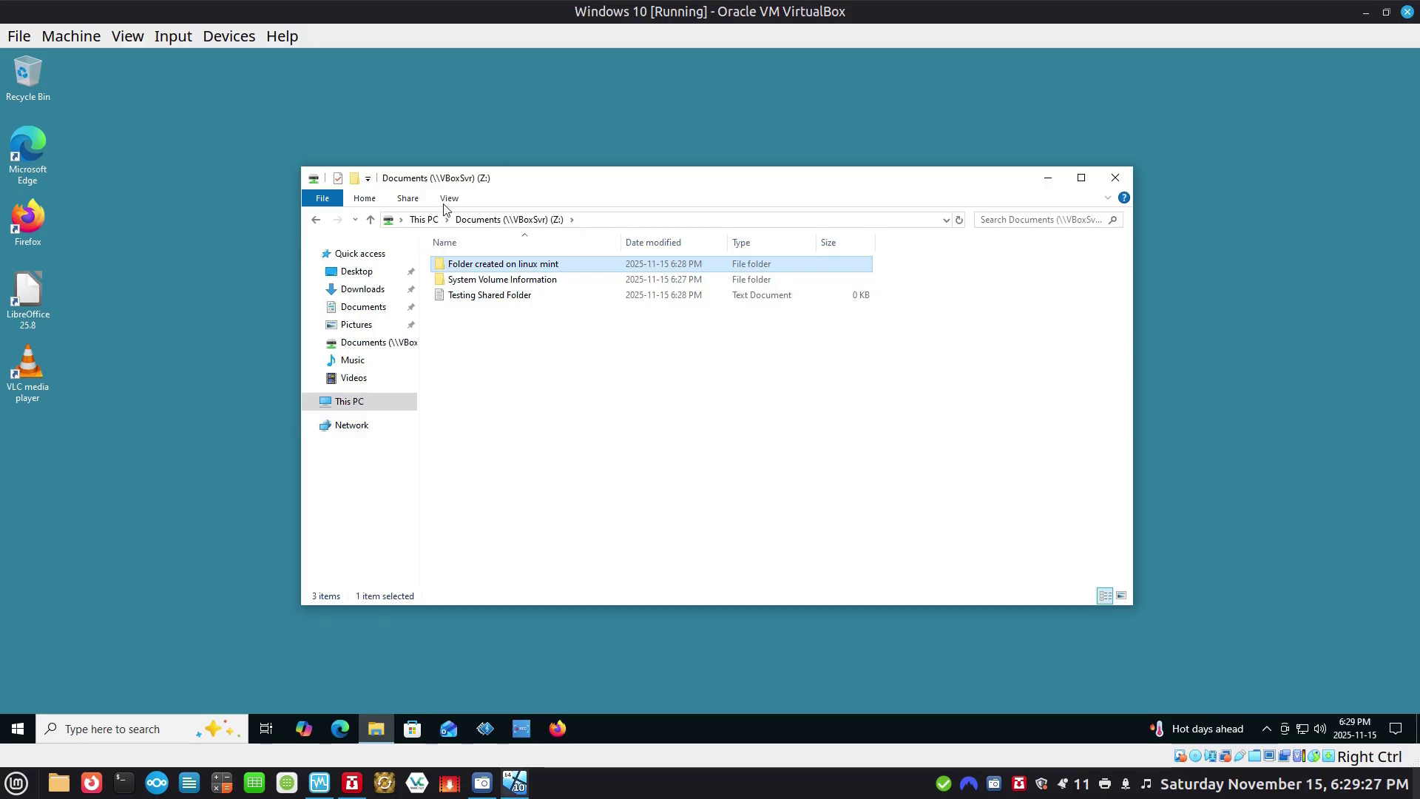
# Switch to Large icons and open 'Folder created on linux mint', confirming it arrived.
pyautogui.click(449, 199)
pyautogui.click(549, 226)
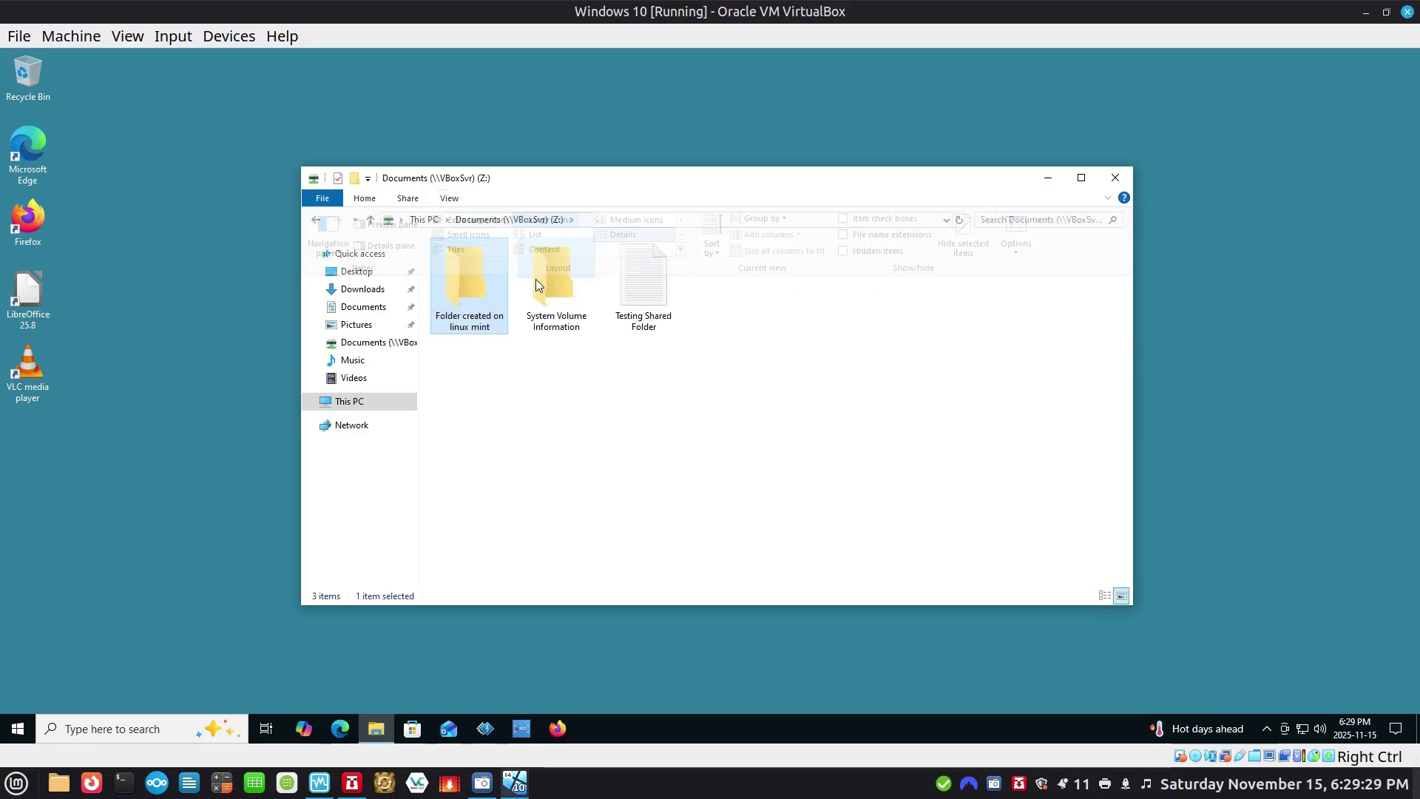
pyautogui.doubleClick(472, 286)
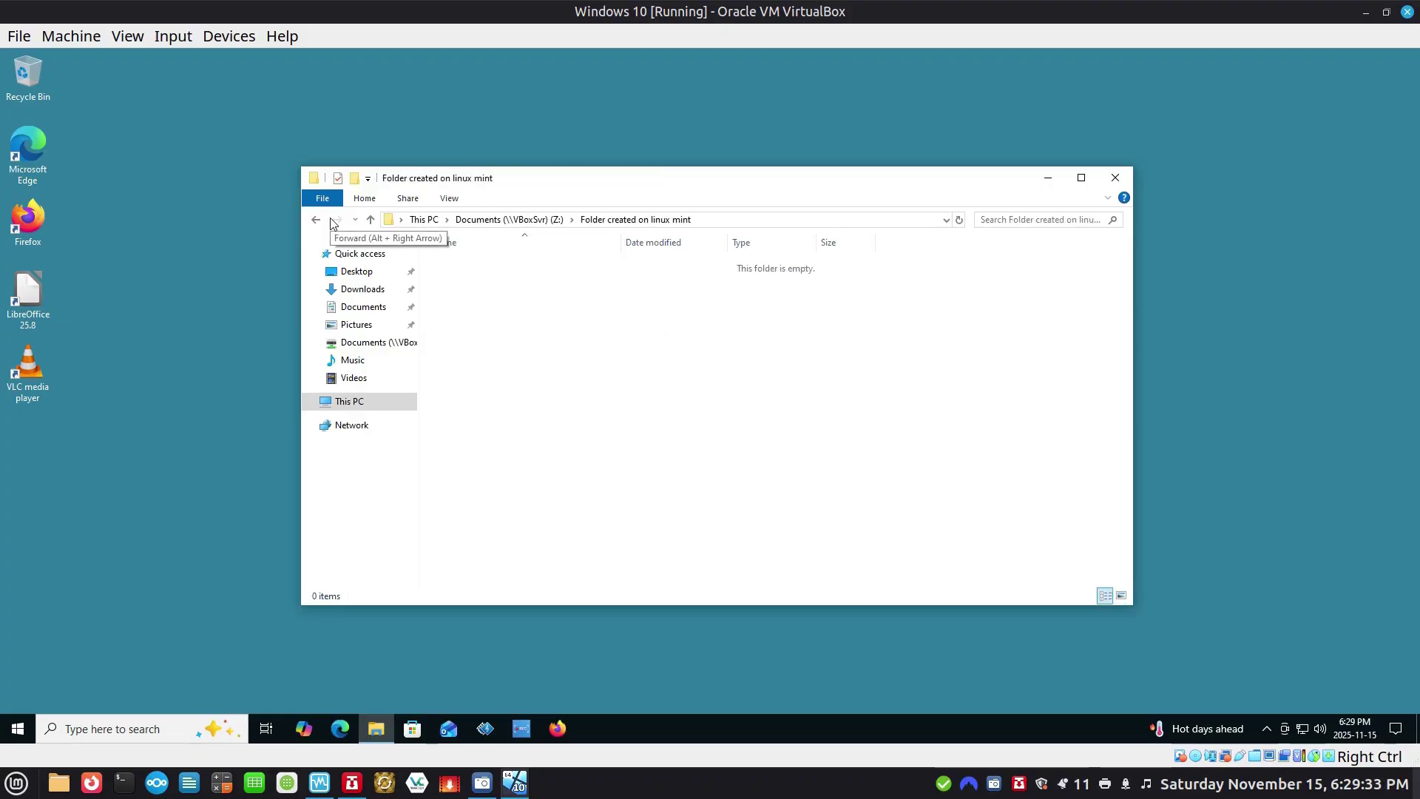
pyautogui.rightClick(536, 316)
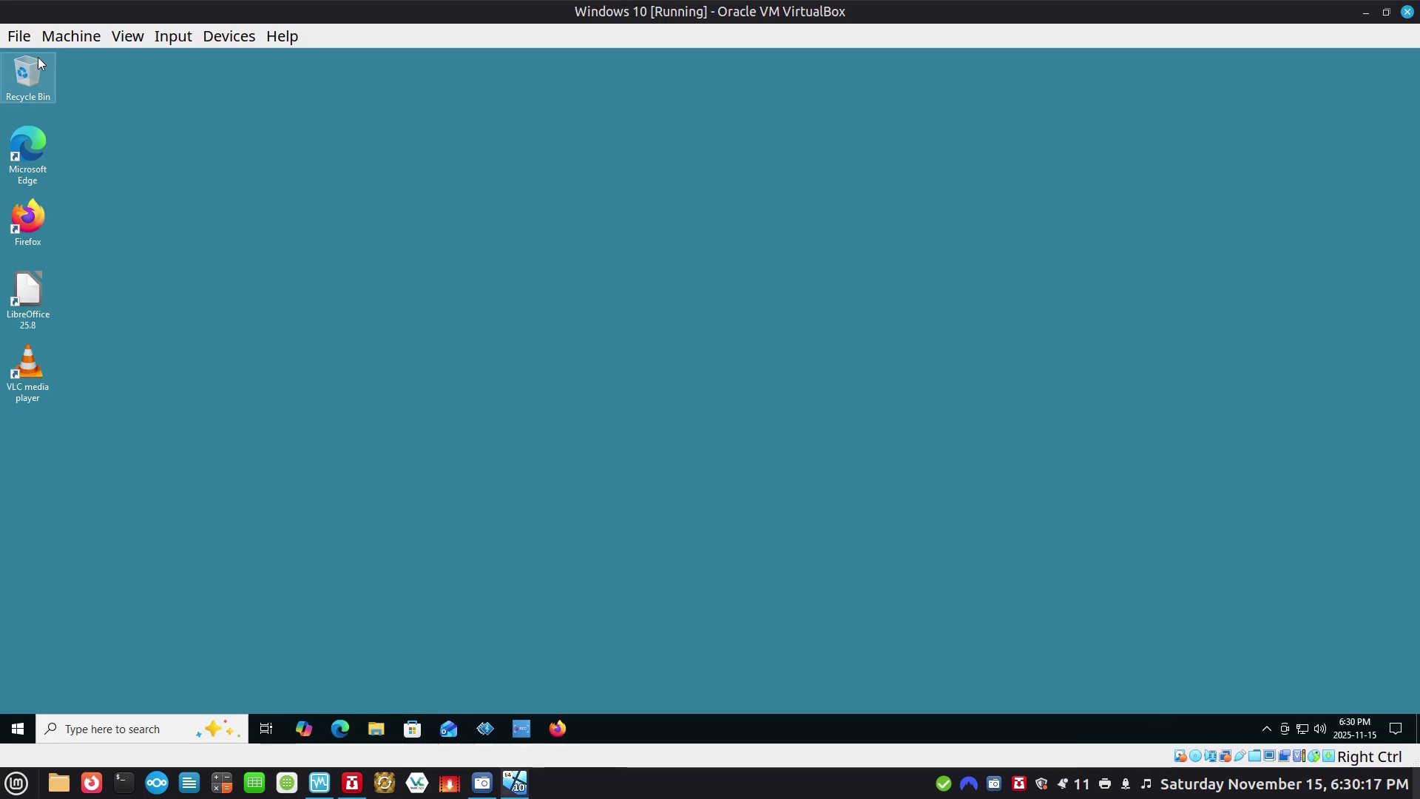
pyautogui.click(18, 35)
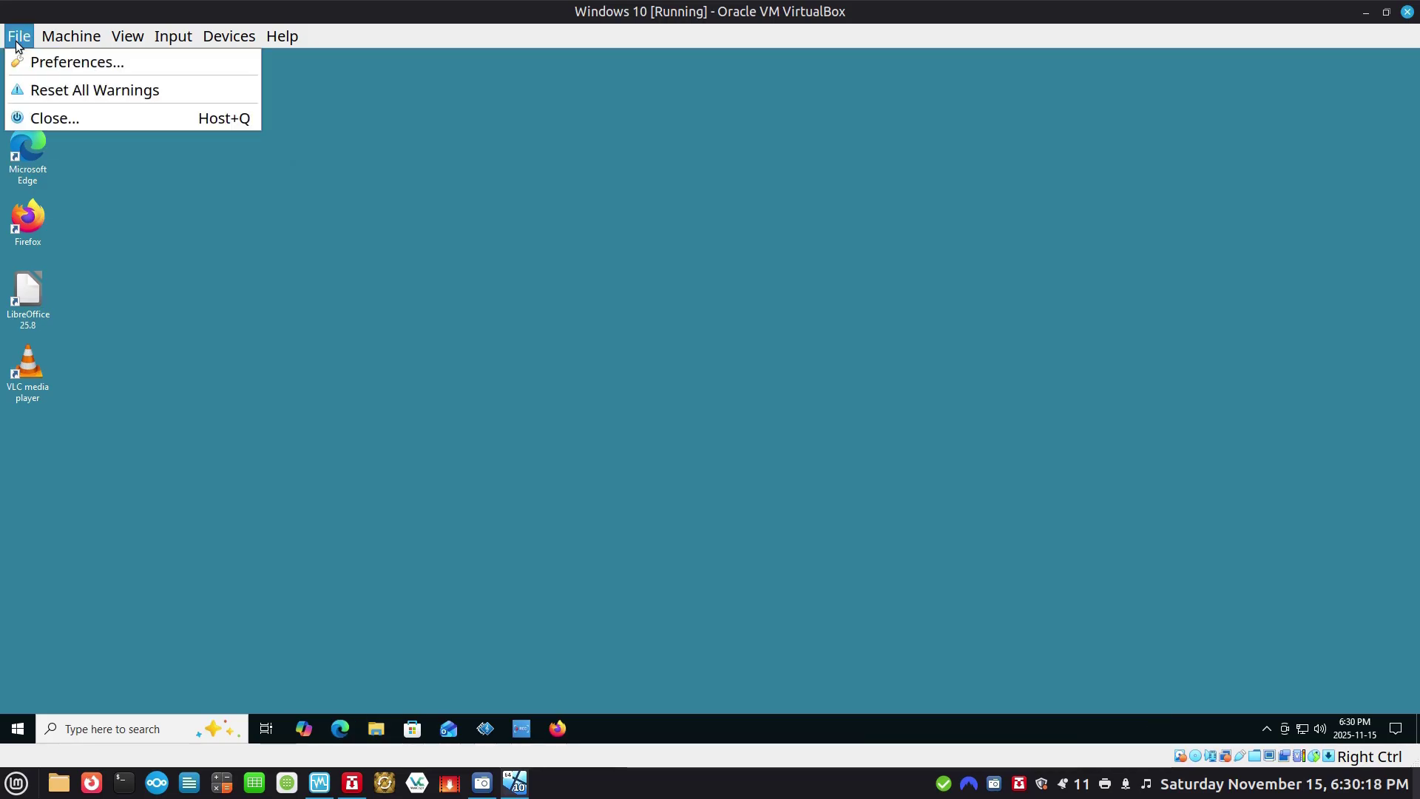
# Power off the Windows 10 machine and return to VirtualBox Manager with Win11 selected.
pyautogui.click(53, 117)
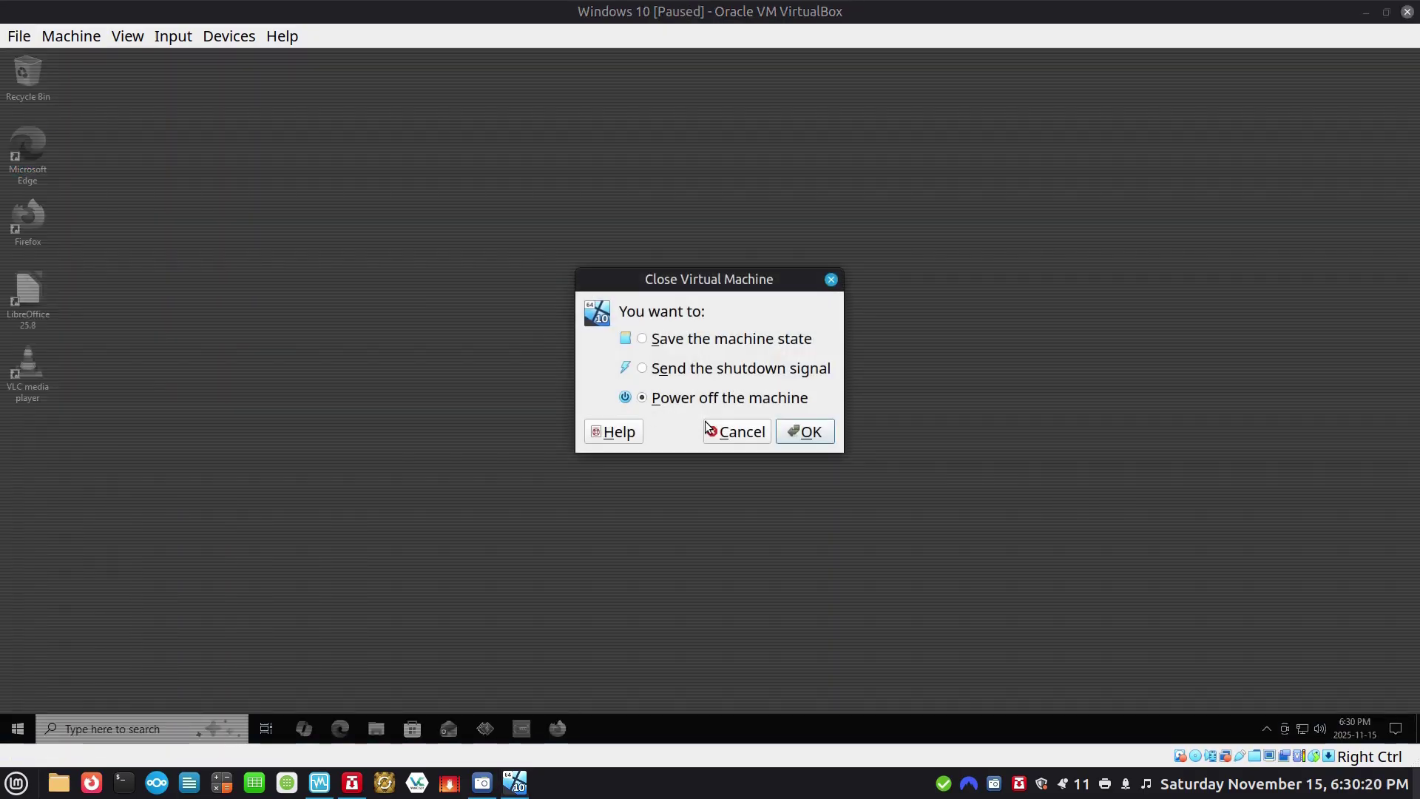
pyautogui.click(800, 432)
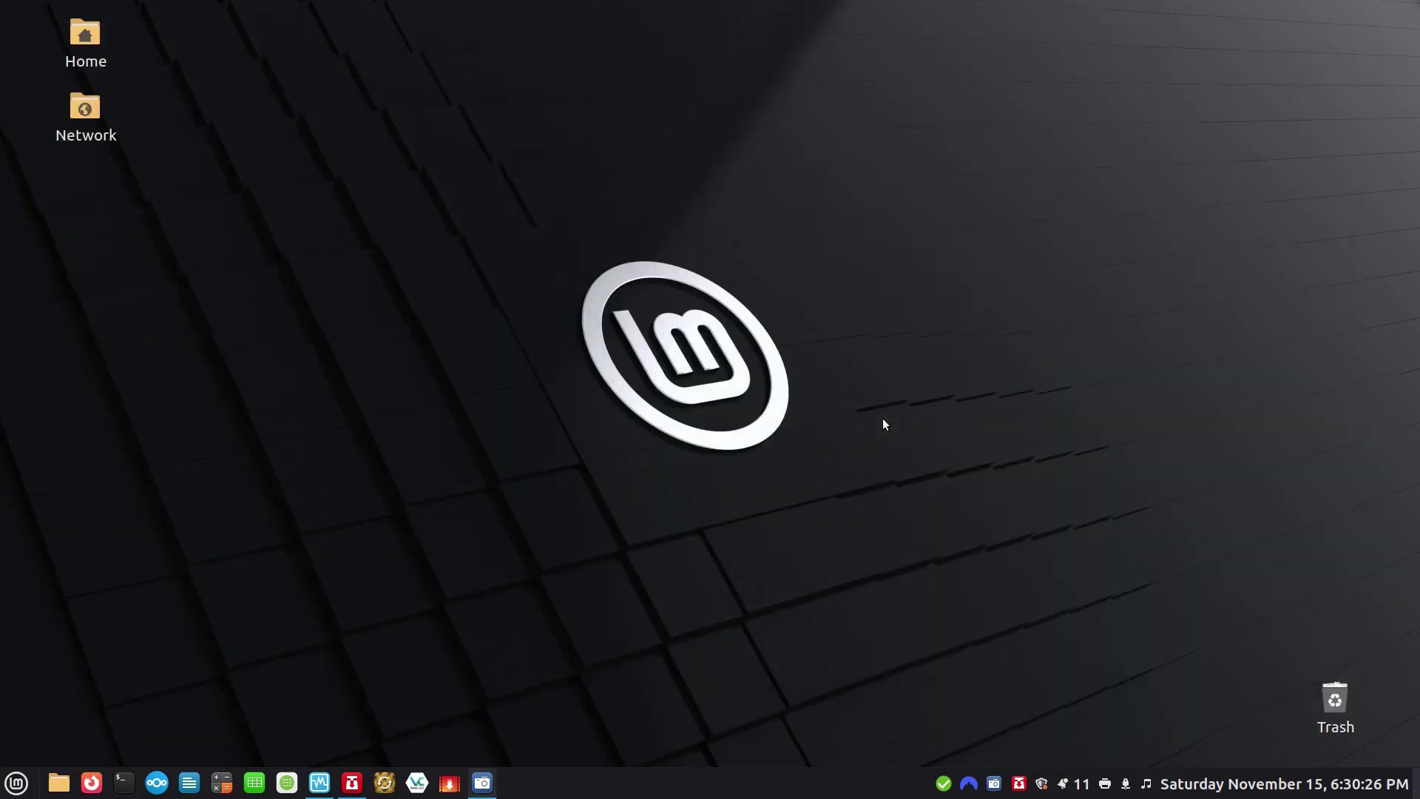
pyautogui.click(319, 783)
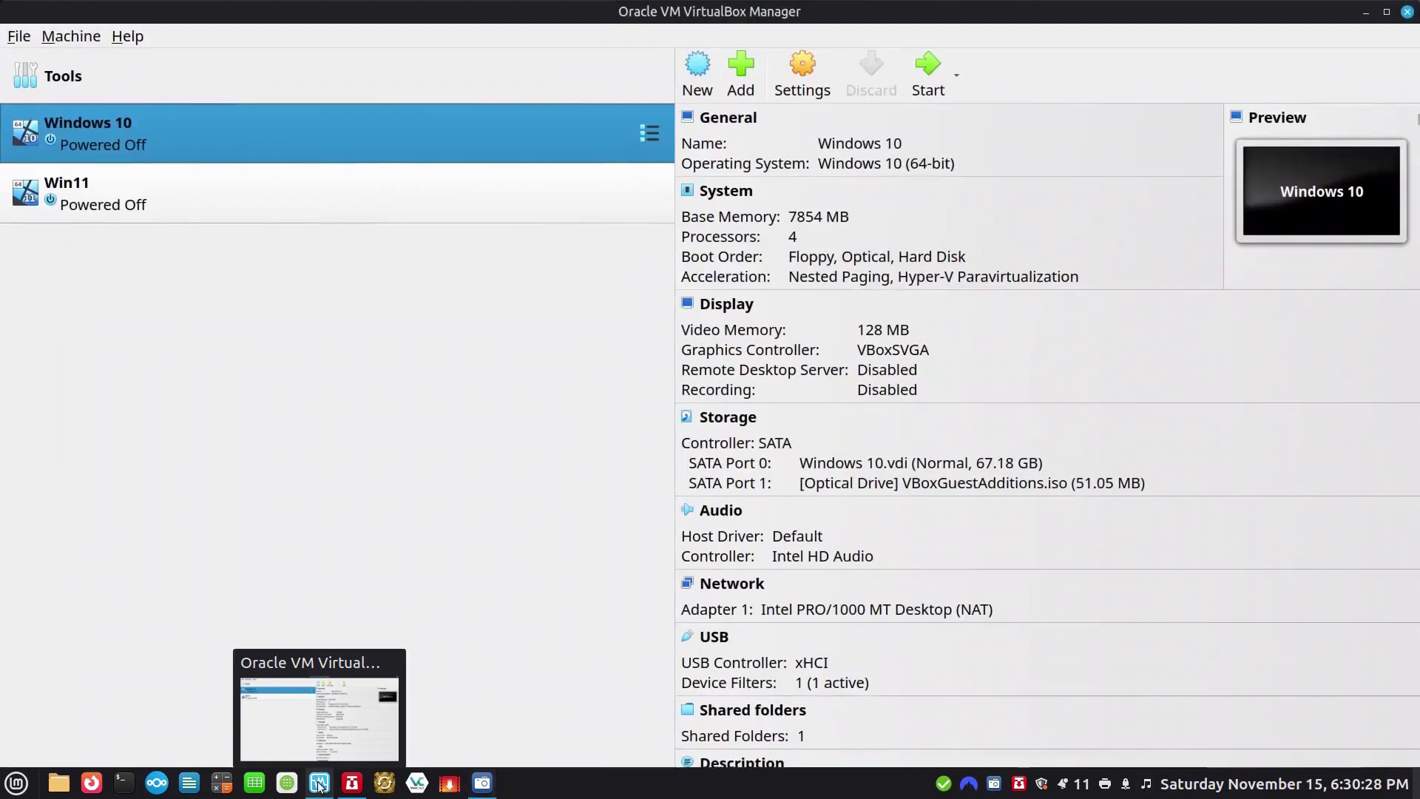
pyautogui.click(107, 205)
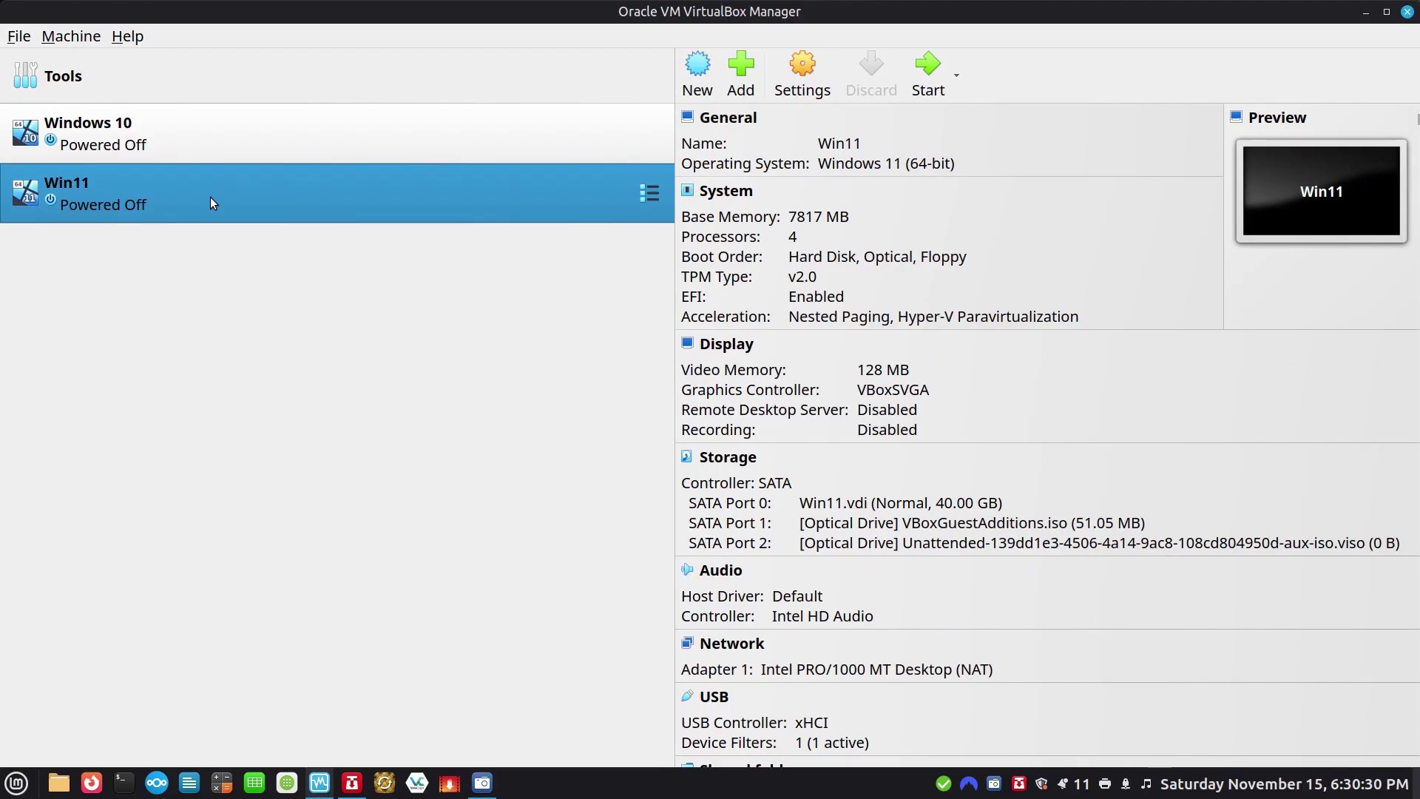
# Add a new shared folder in Win11's settings and browse to the host Documents folder.
pyautogui.click(800, 68)
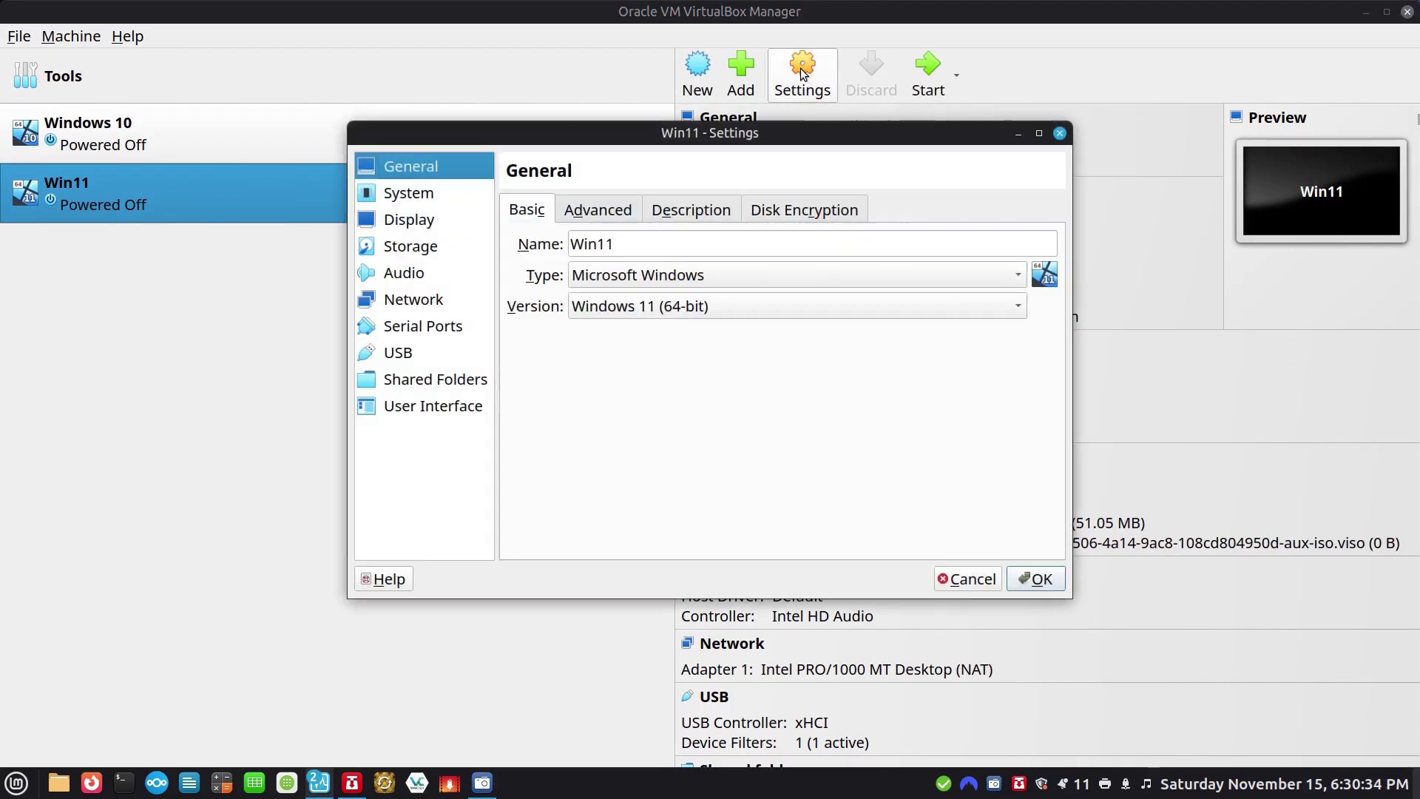
pyautogui.click(430, 381)
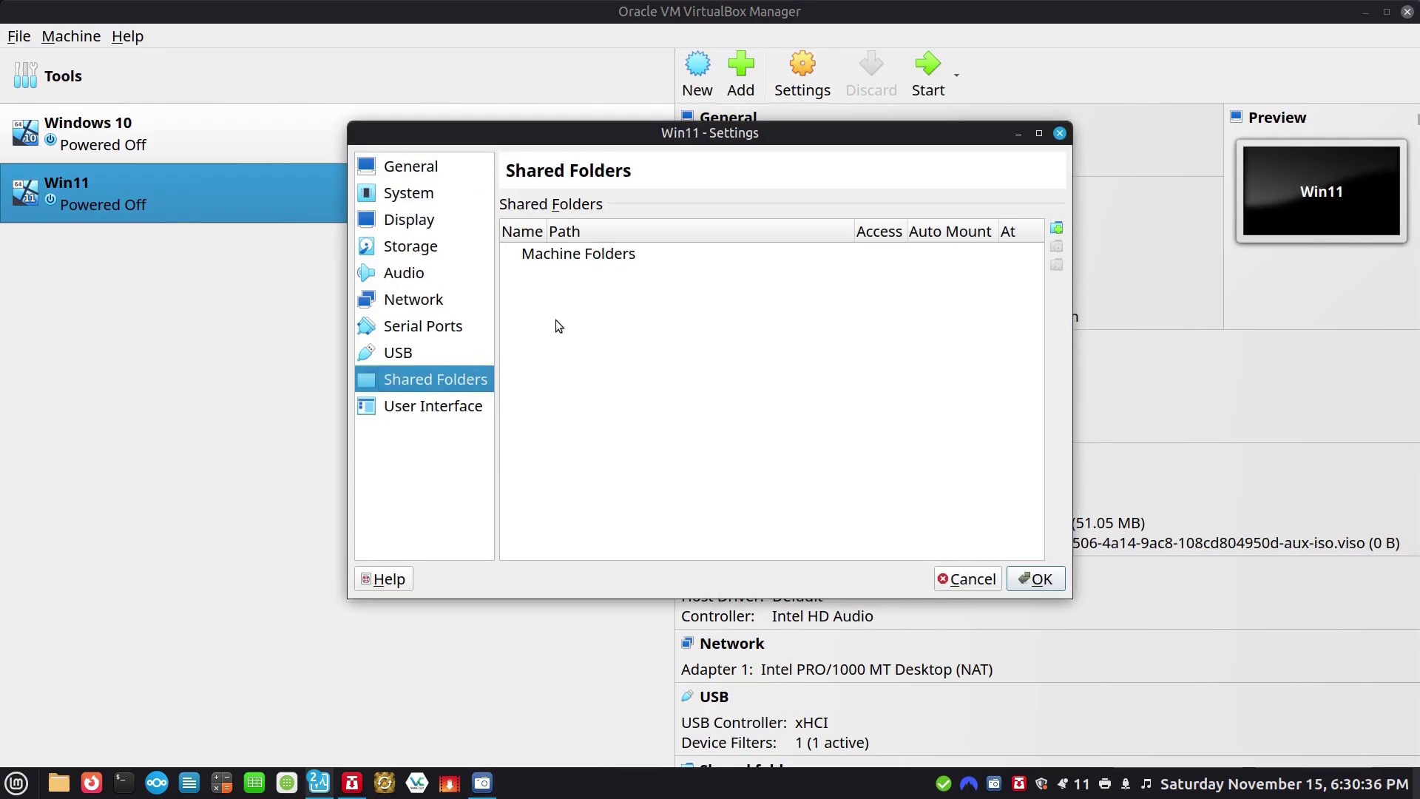
pyautogui.click(1058, 229)
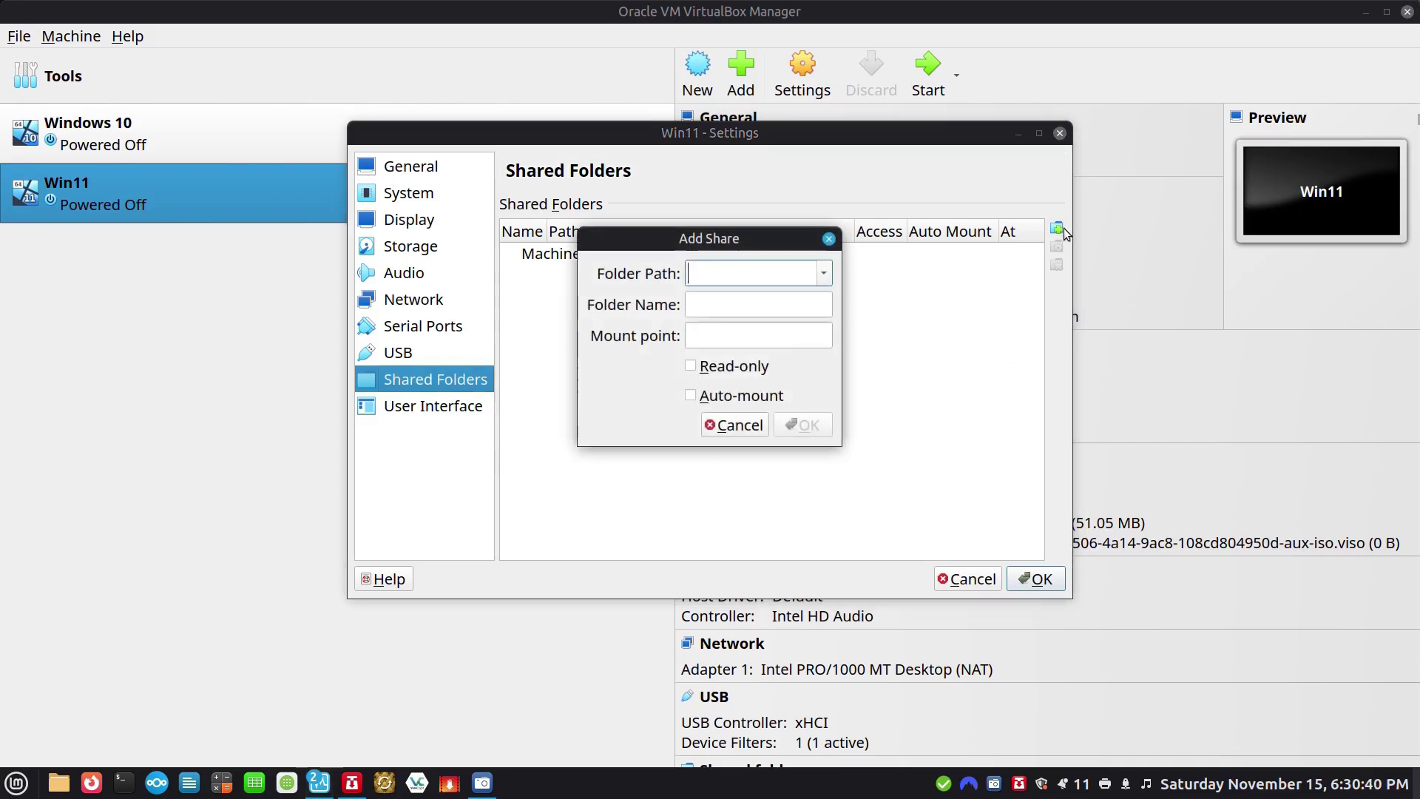
pyautogui.click(821, 274)
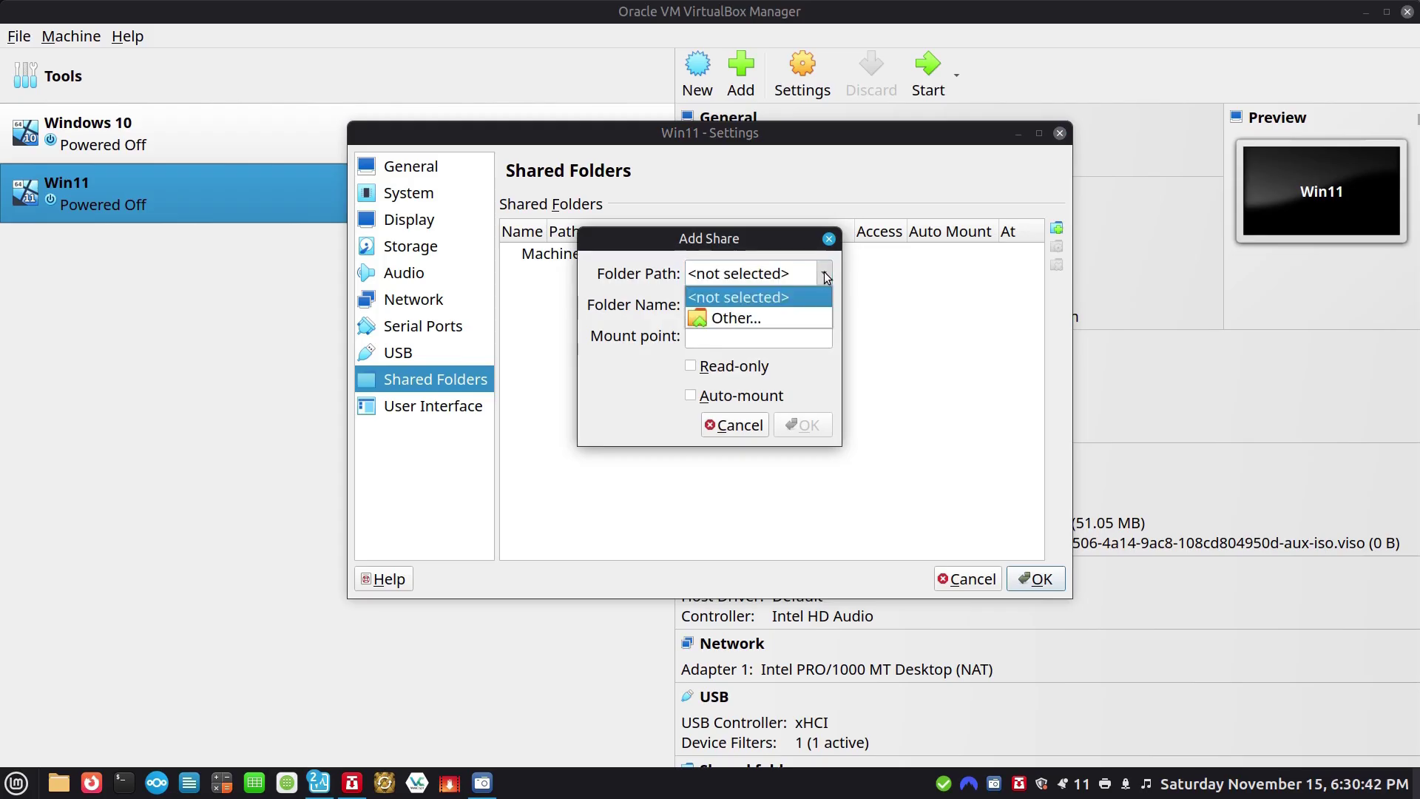
pyautogui.click(737, 317)
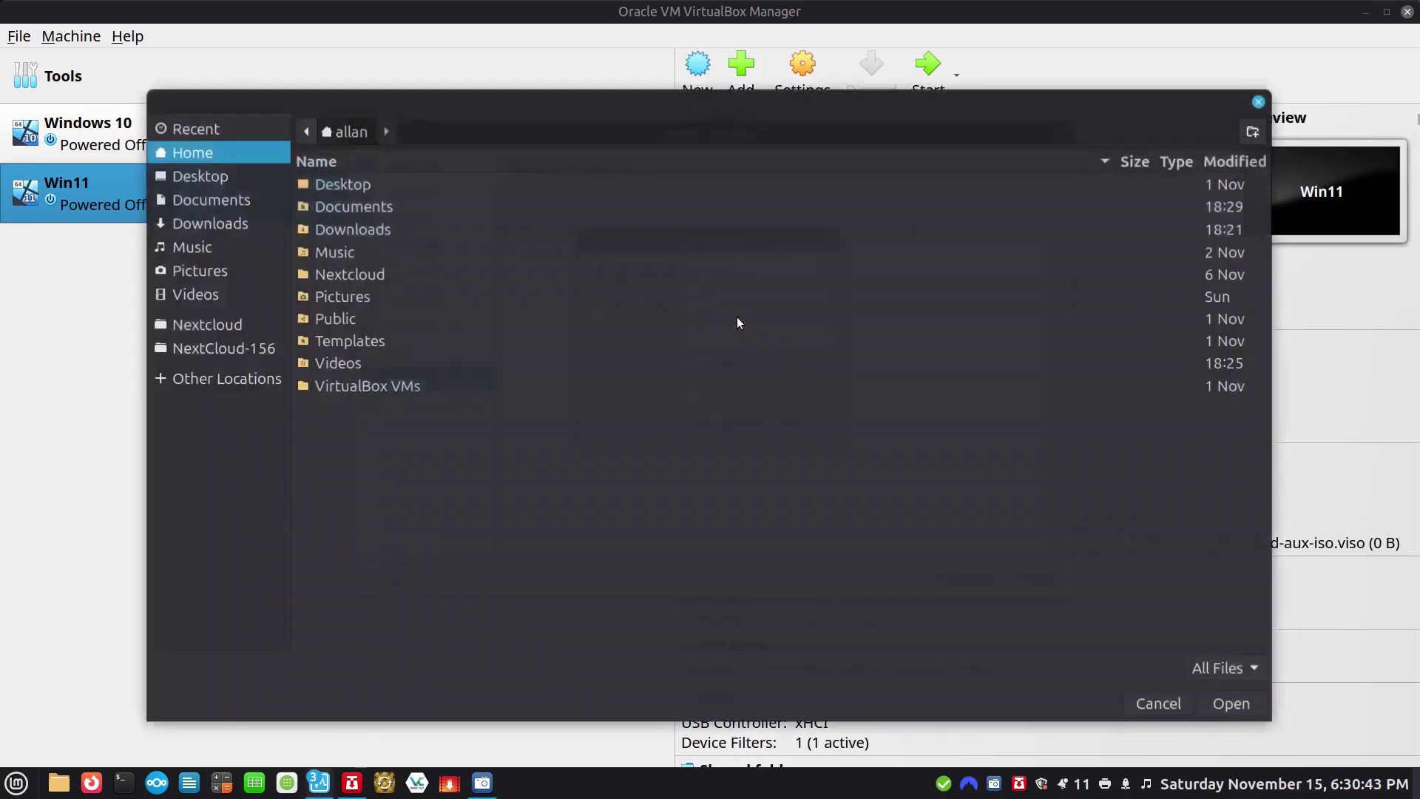
pyautogui.click(351, 210)
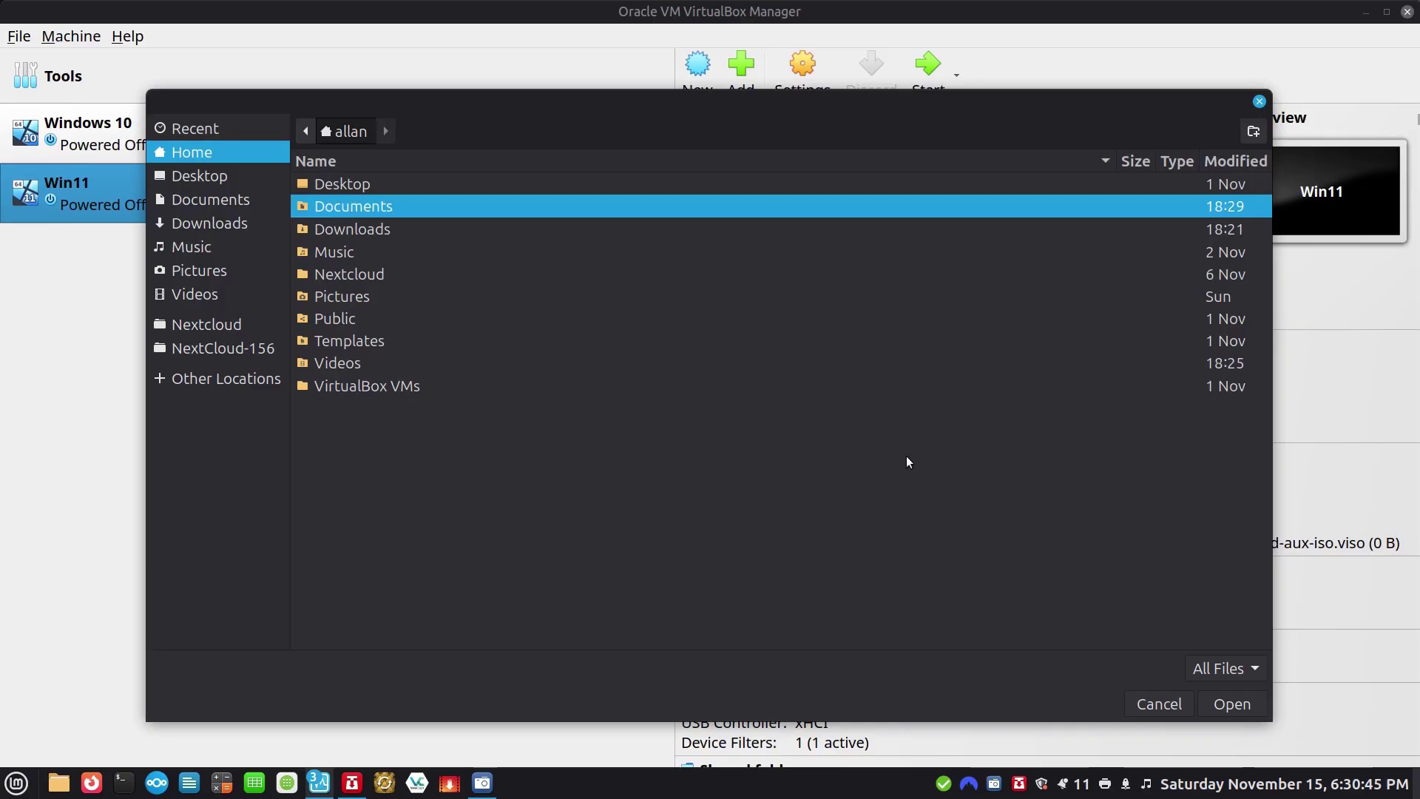
# Share Documents with Win11, auto-mounted at mount point z:, and save the settings.
pyautogui.click(1222, 706)
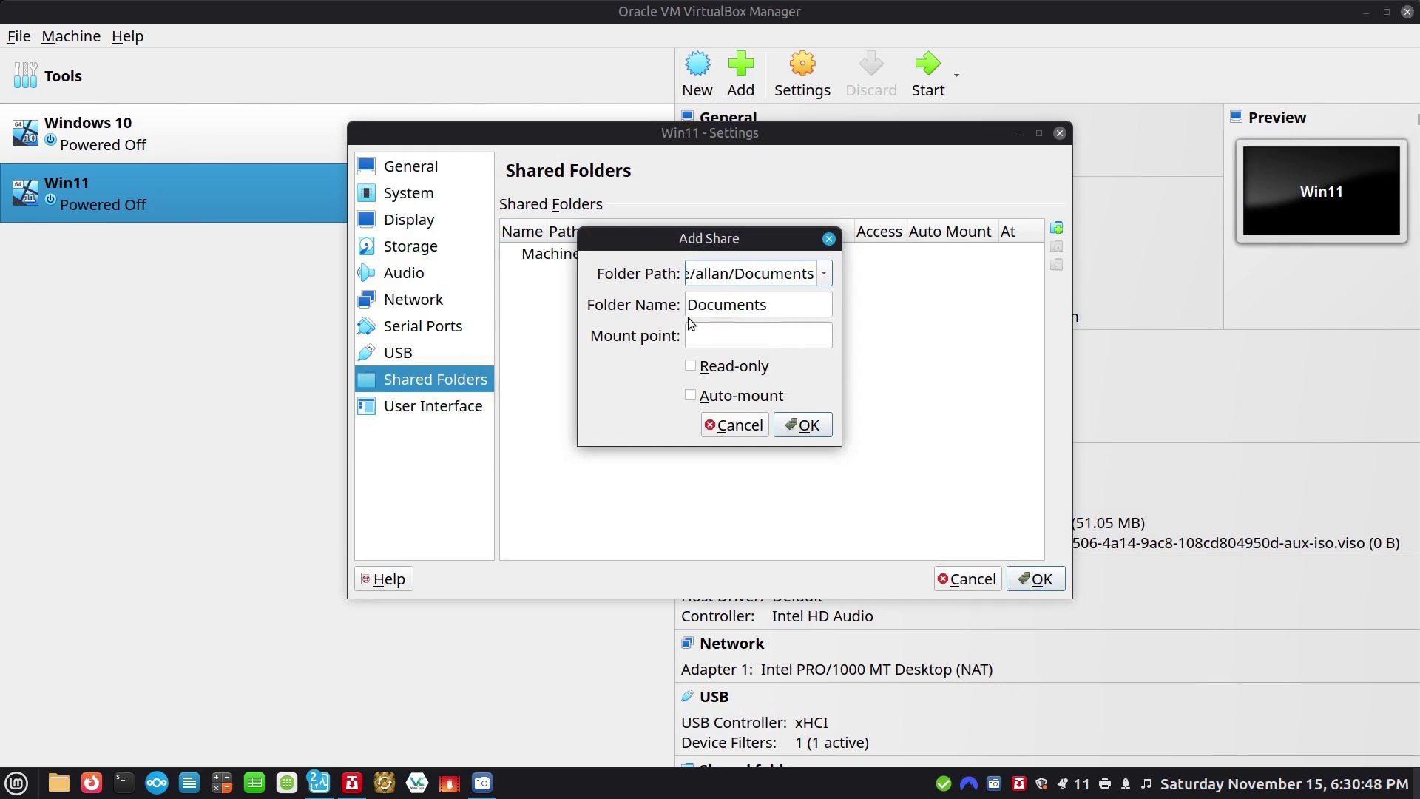
pyautogui.click(707, 339)
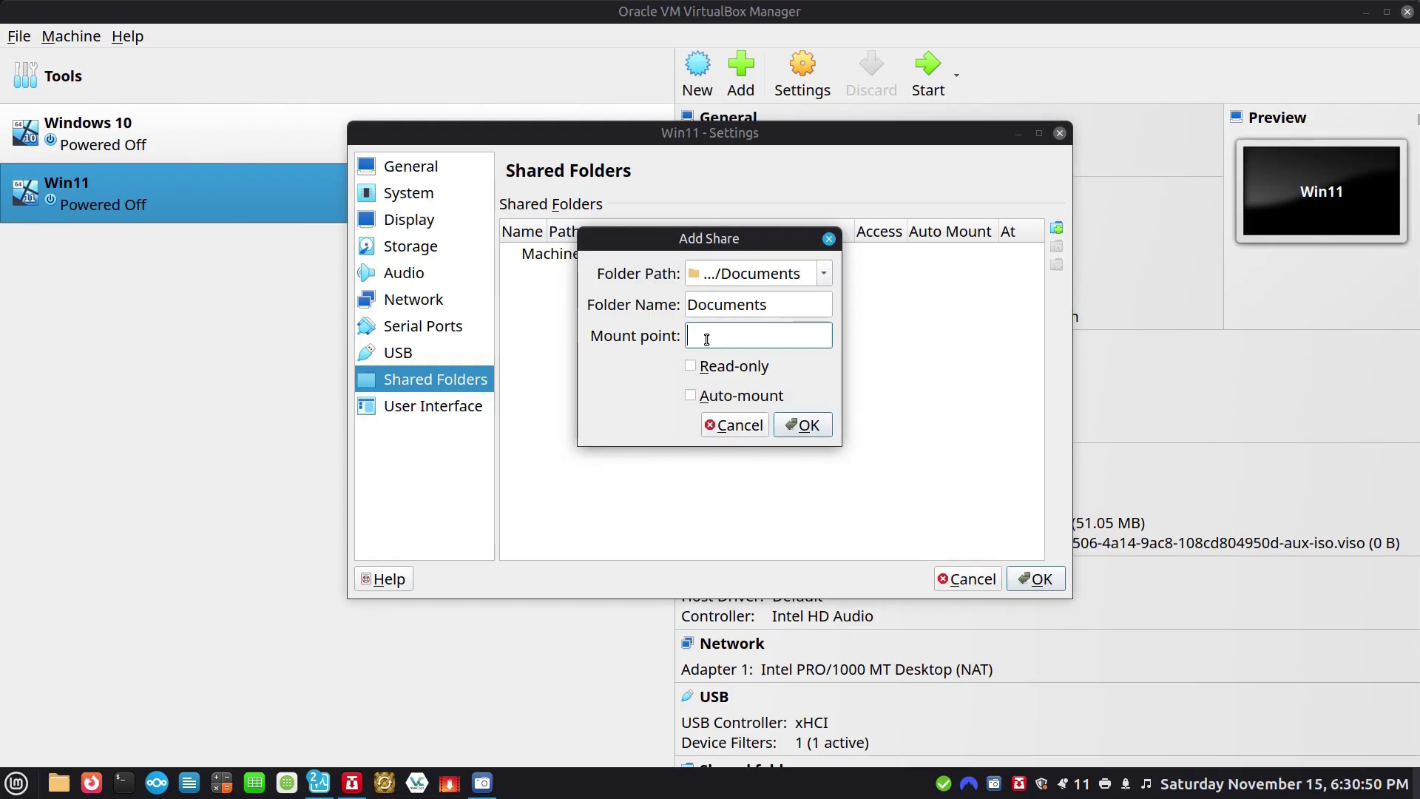
pyautogui.write('z:')
pyautogui.click(691, 397)
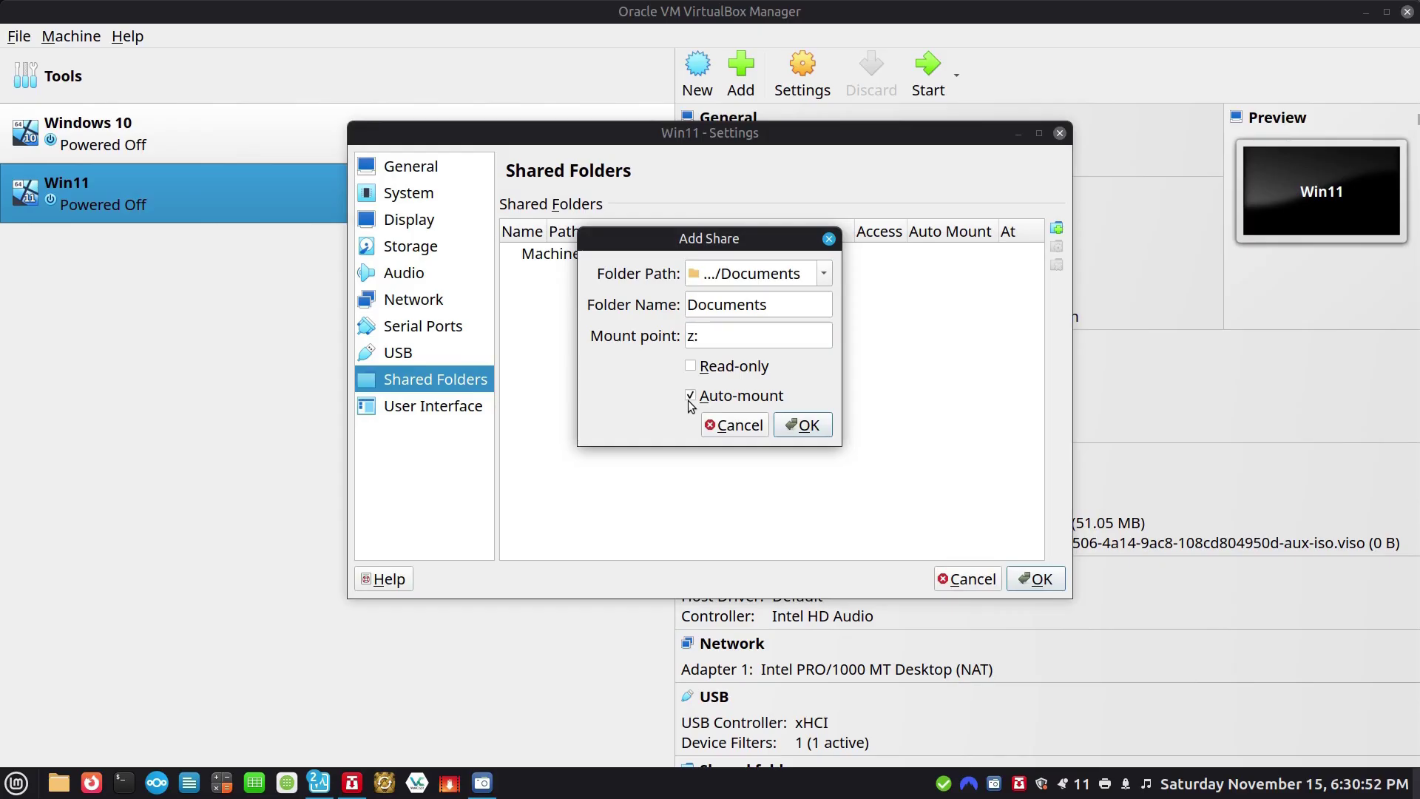
pyautogui.click(807, 426)
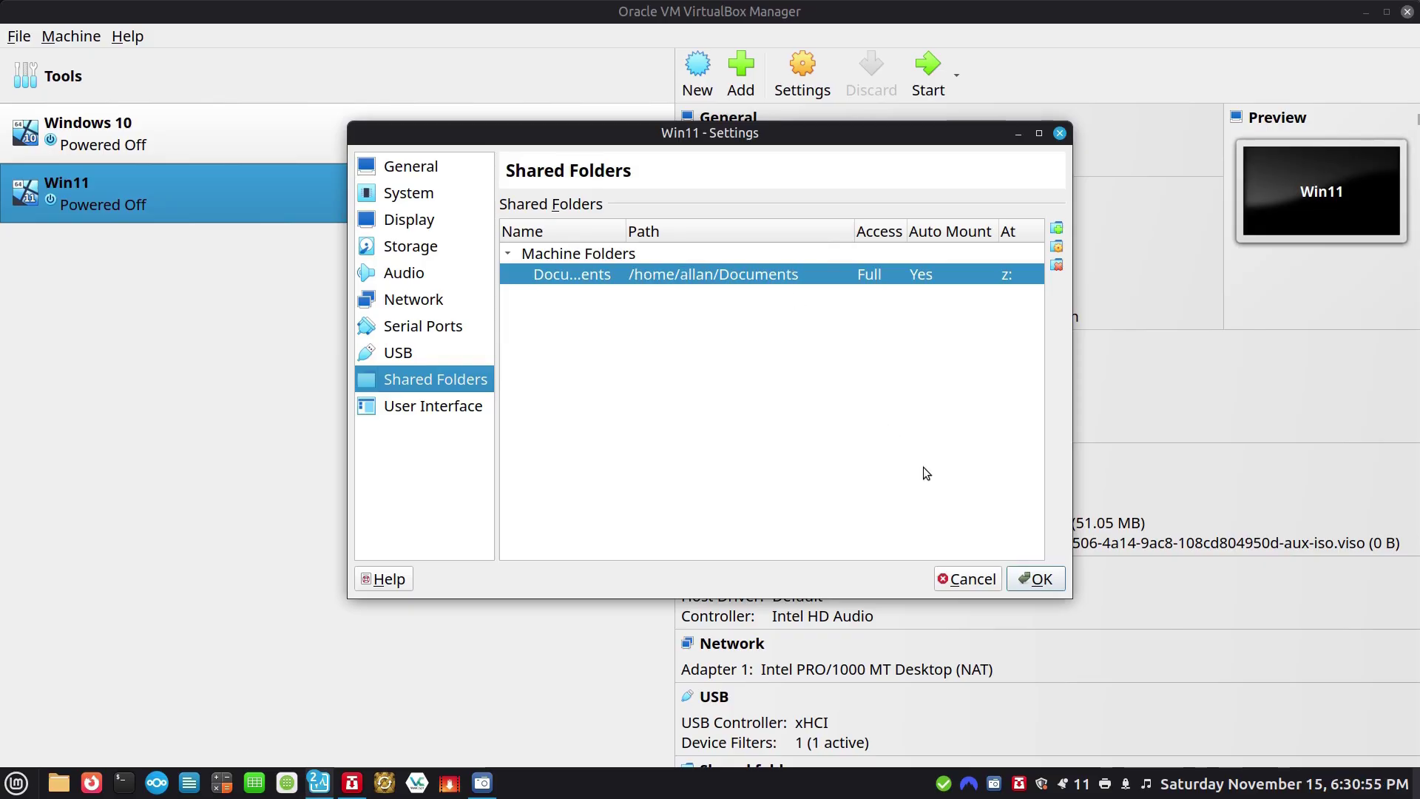
pyautogui.click(1039, 580)
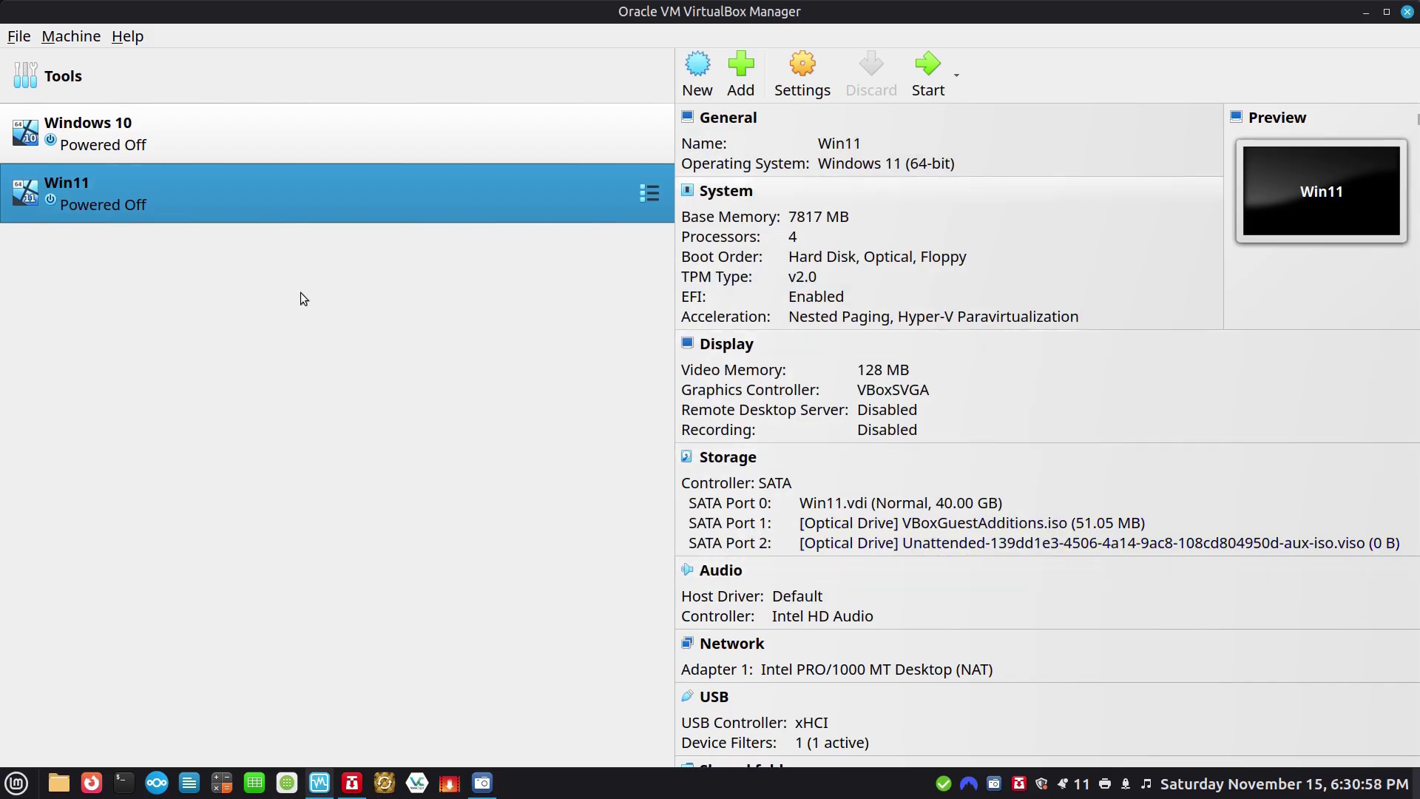
# Boot the Win11 machine and sign in with the account password.
pyautogui.doubleClick(210, 206)
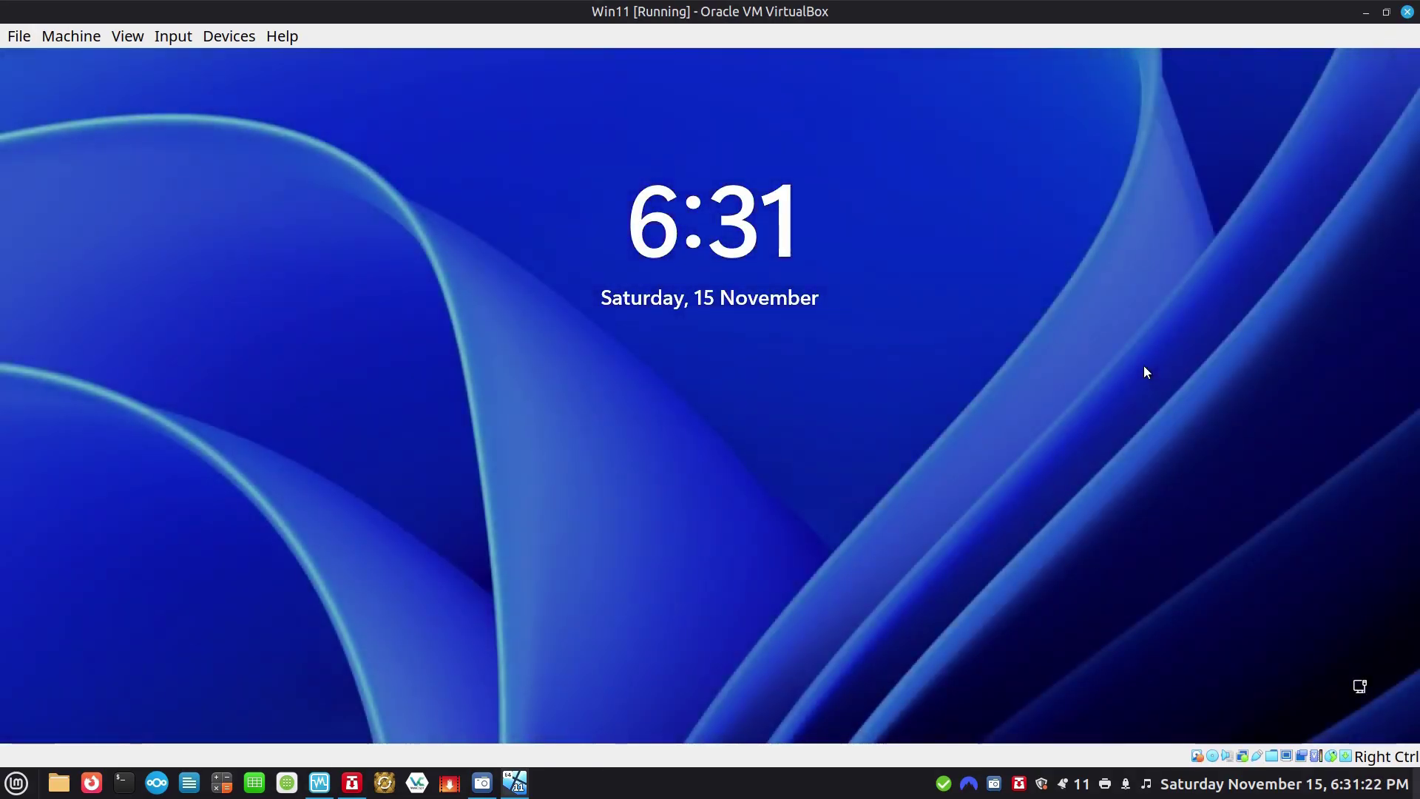
pyautogui.click(1069, 361)
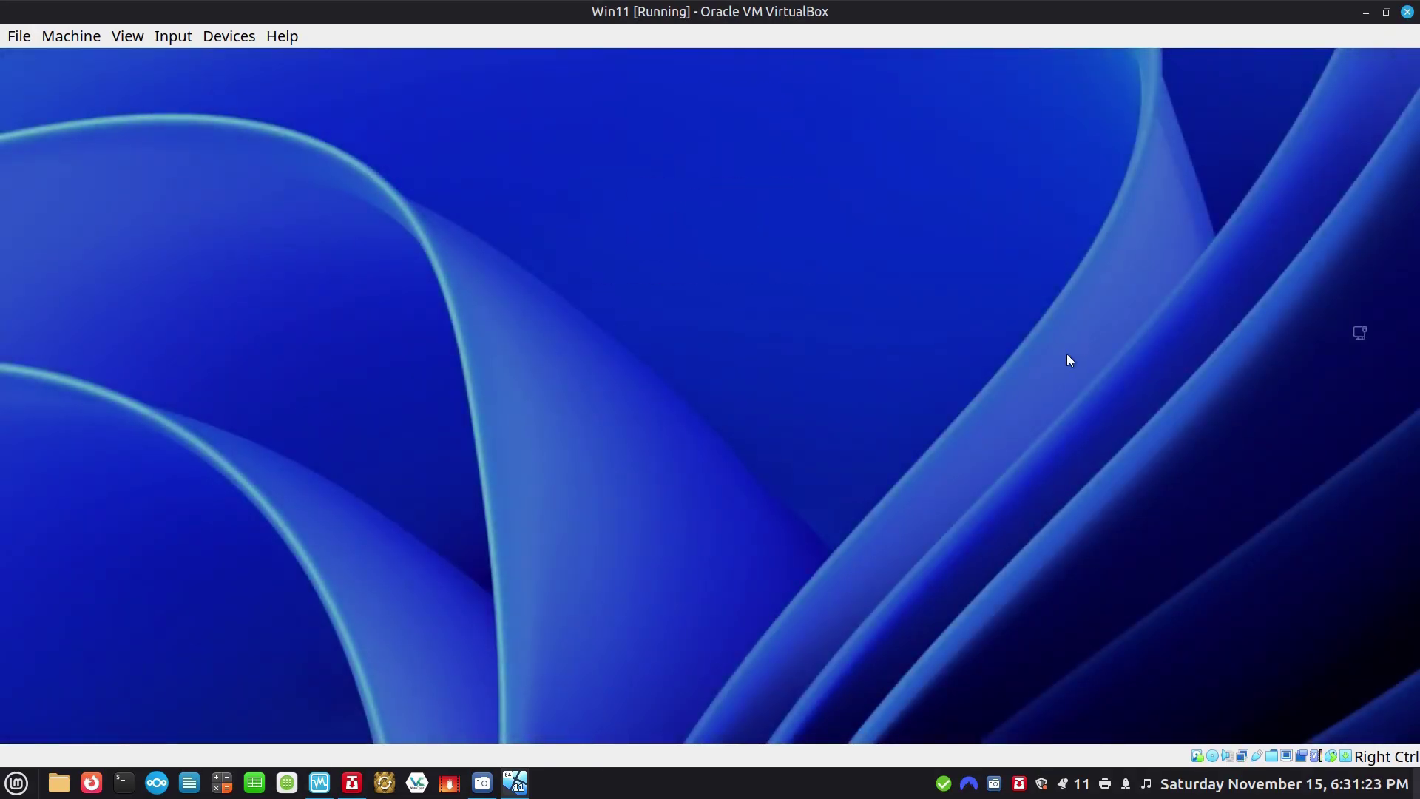
pyautogui.write('*******')
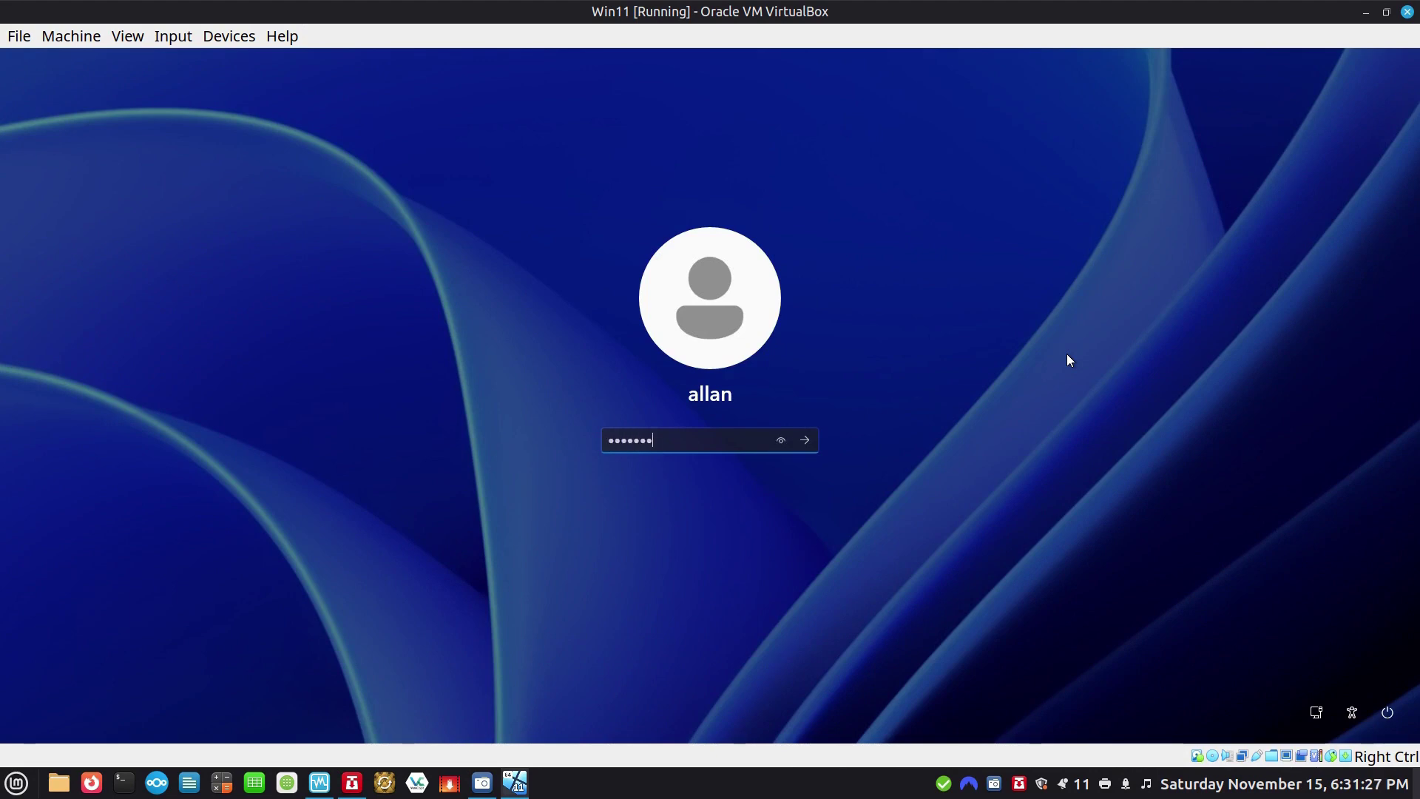
pyautogui.write('******')
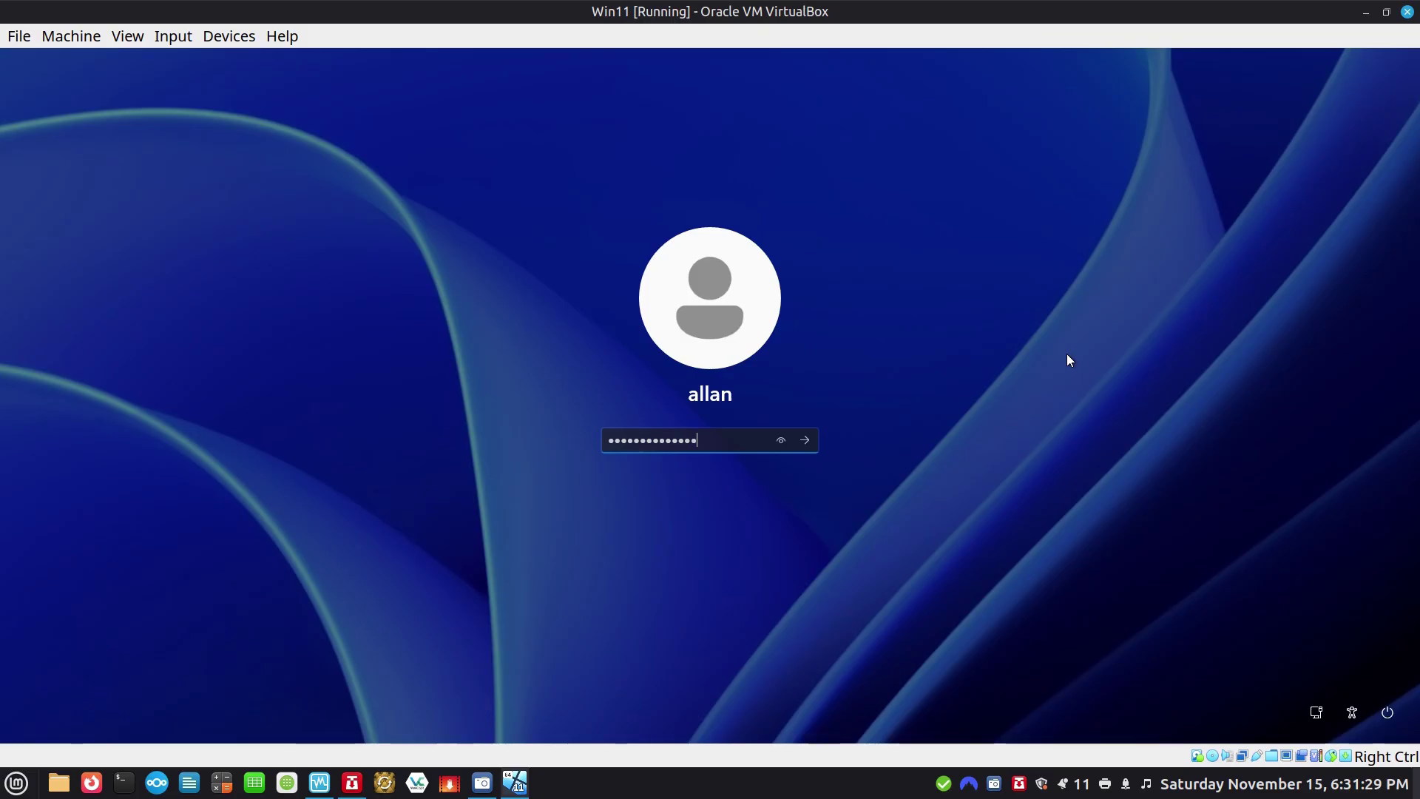
pyautogui.press('Return')
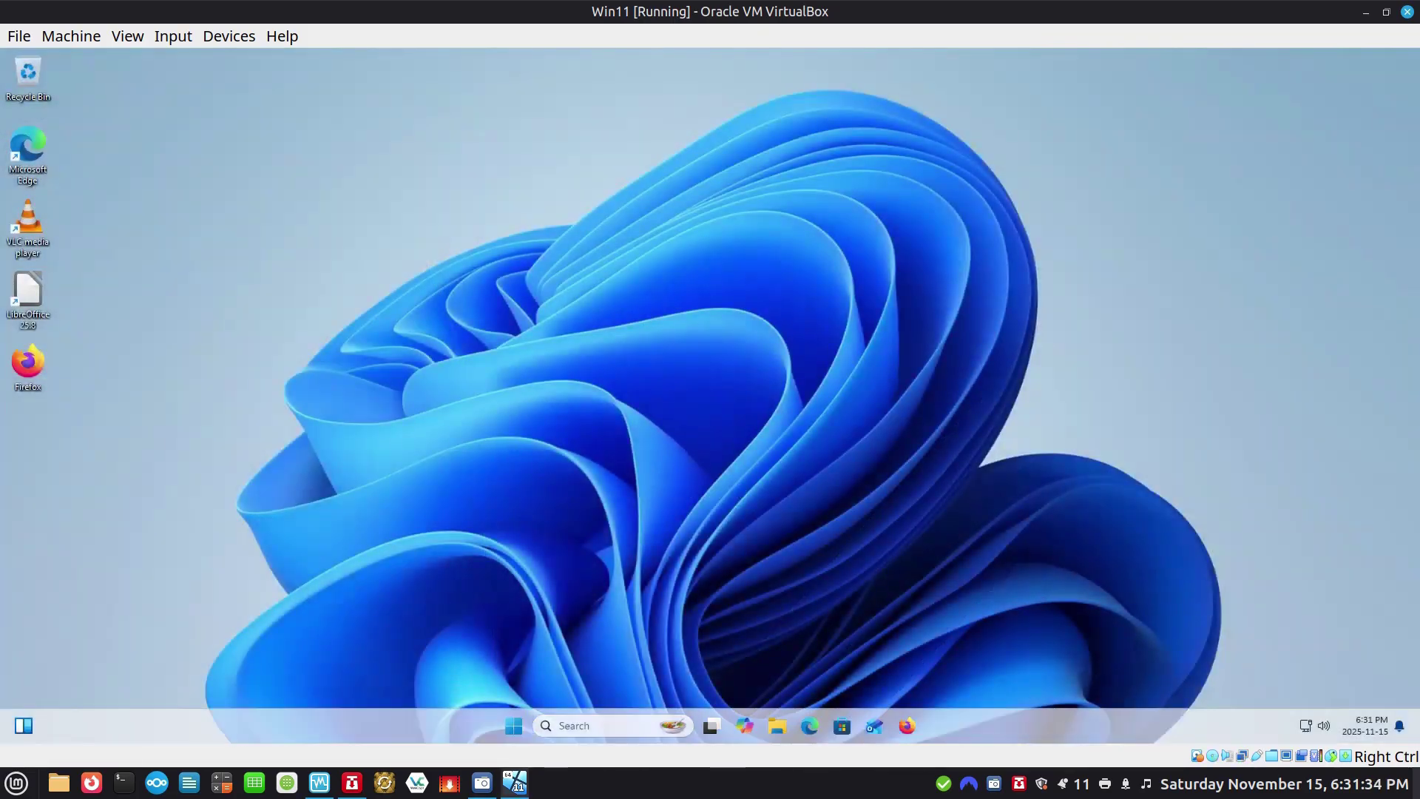
# Open the Documents (Z:) share in a maximised File Explorer using Large icons view.
pyautogui.click(779, 726)
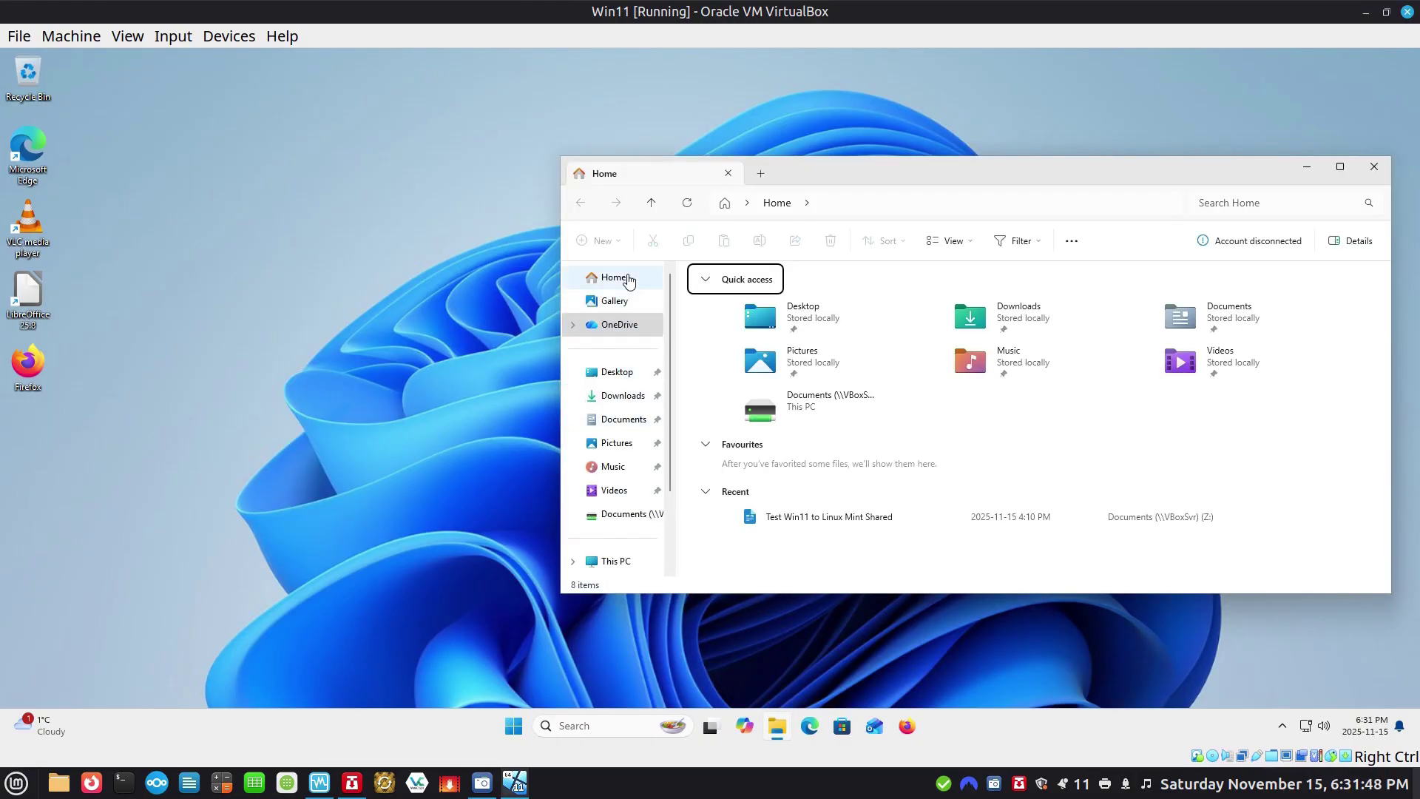
pyautogui.click(618, 280)
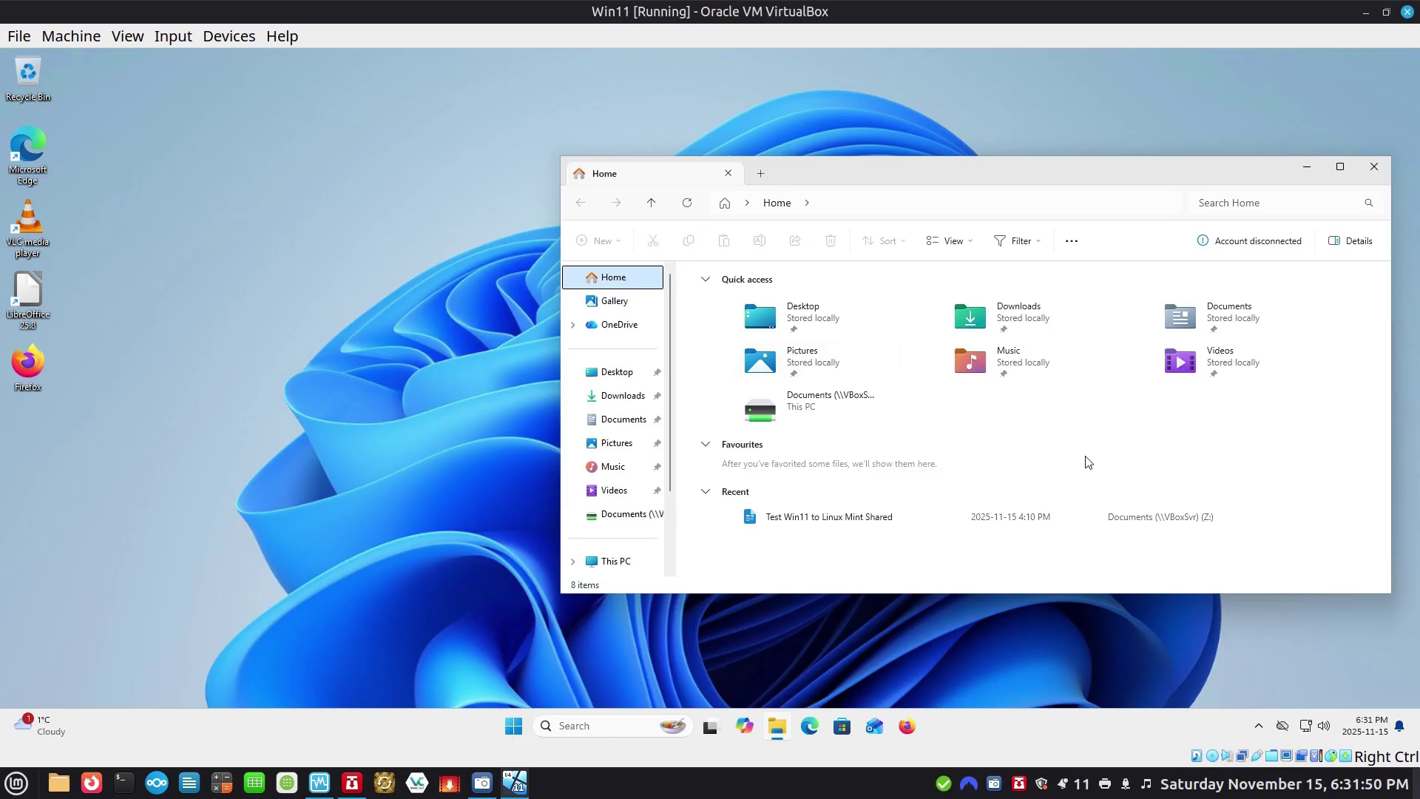
pyautogui.doubleClick(767, 419)
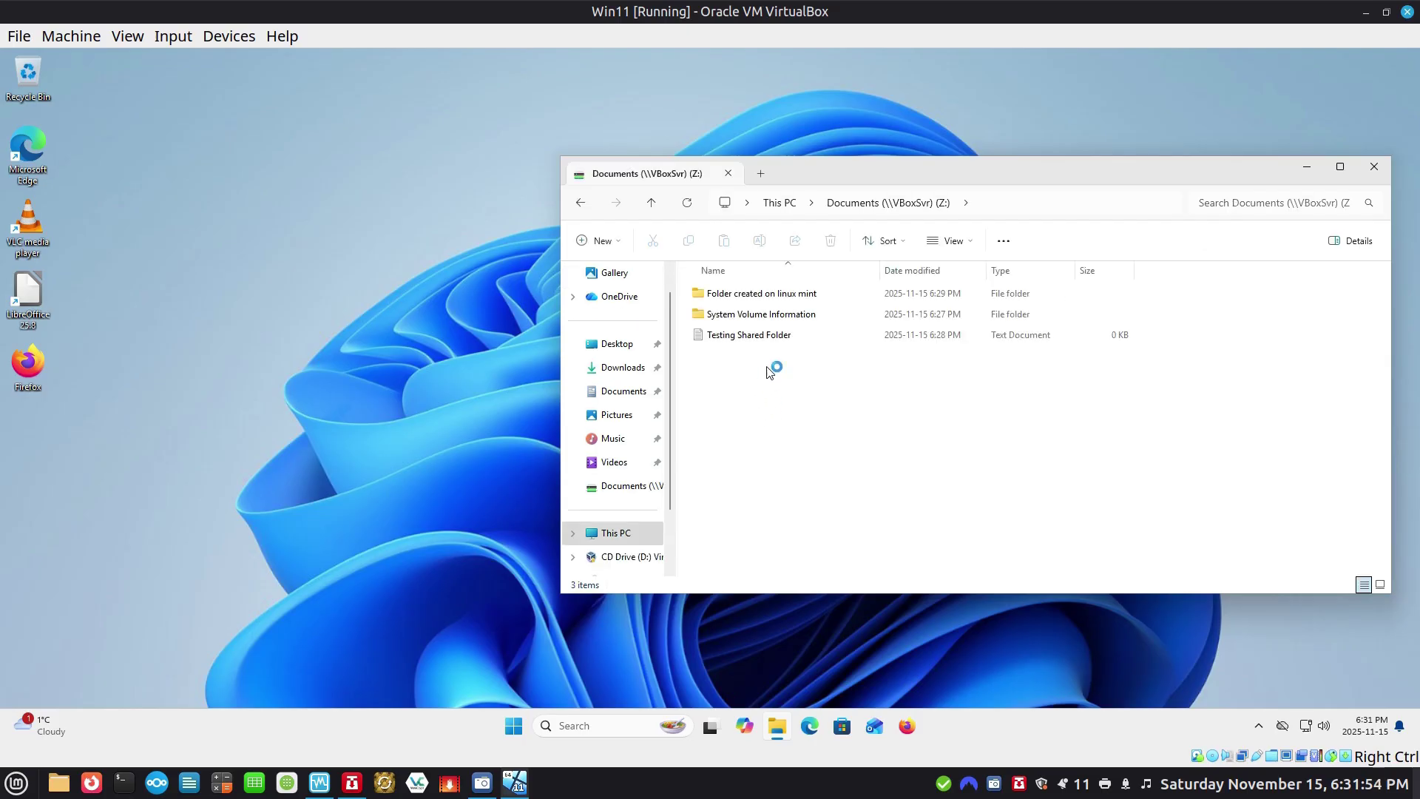
pyautogui.click(1340, 168)
pyautogui.click(390, 128)
pyautogui.click(395, 190)
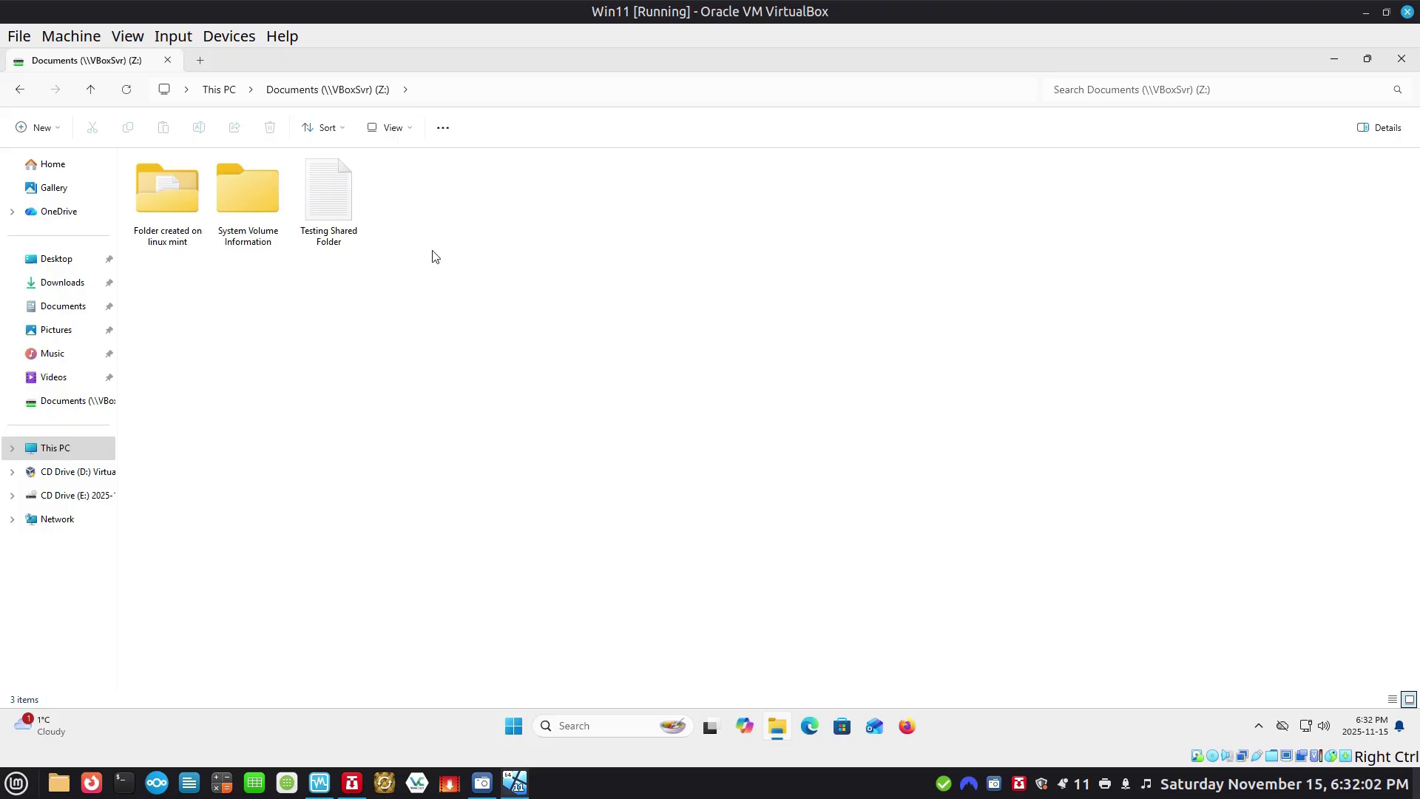
pyautogui.rightClick(301, 302)
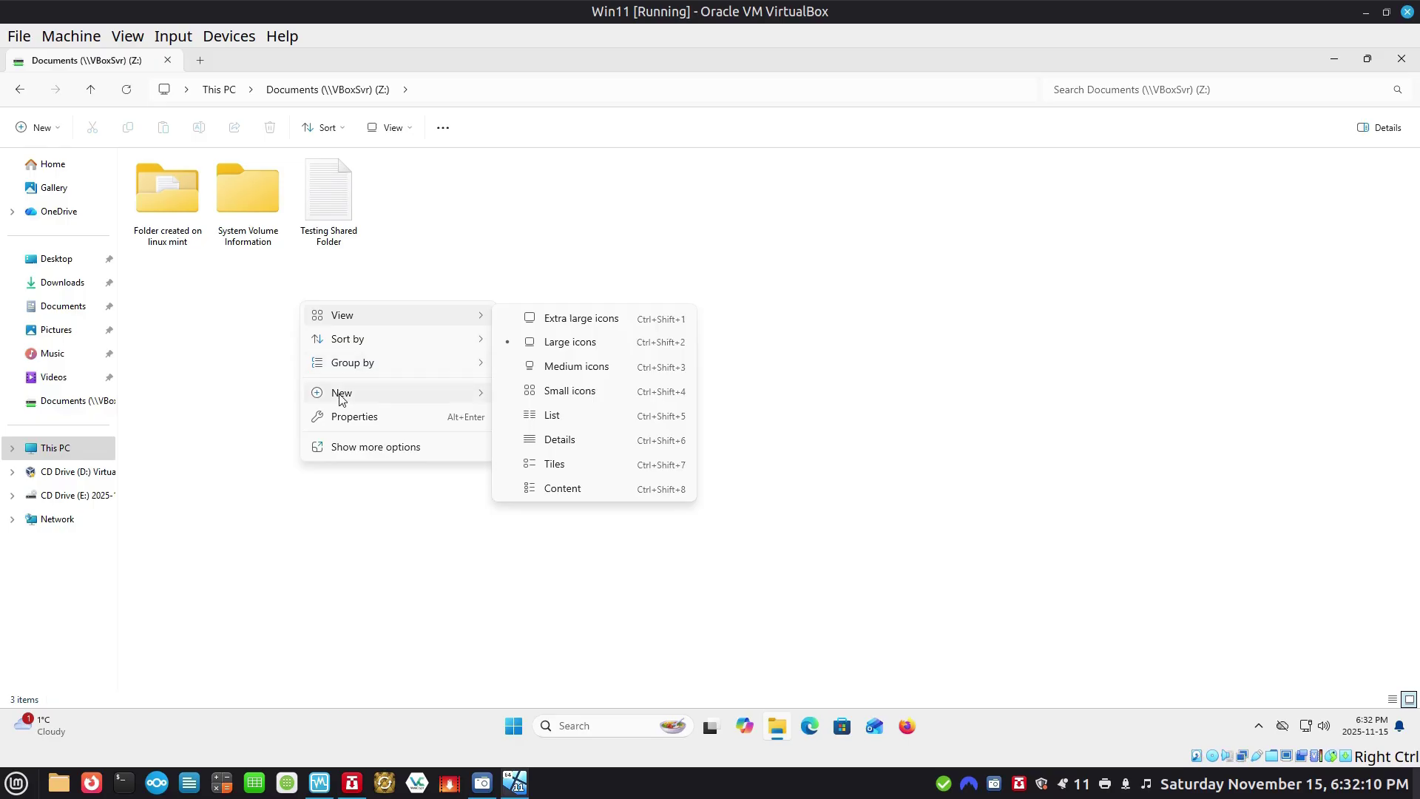
# Create a folder named 'This Folder was created by Win 11 VM' on Z:.
pyautogui.moveTo(460, 397)
pyautogui.click(550, 396)
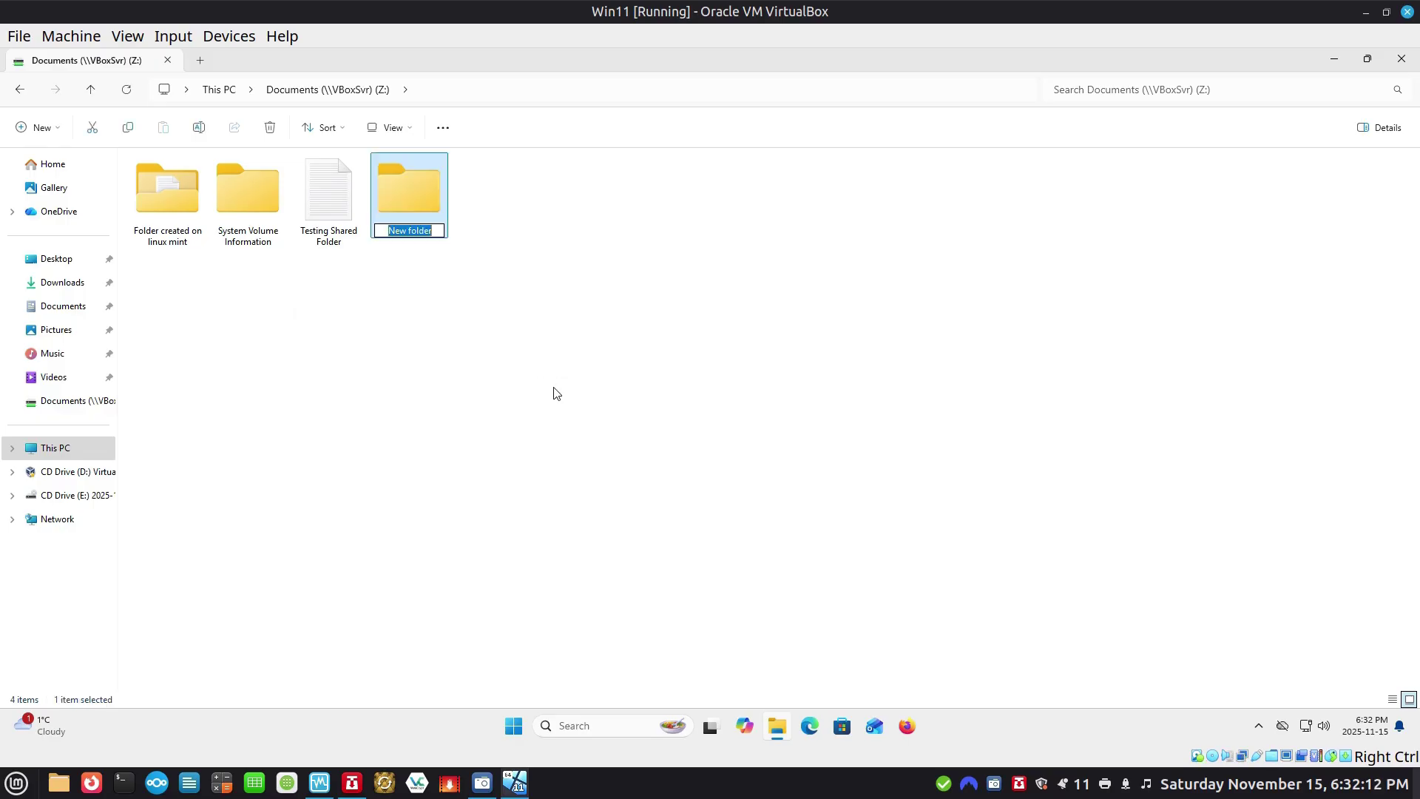
pyautogui.write('Thi')
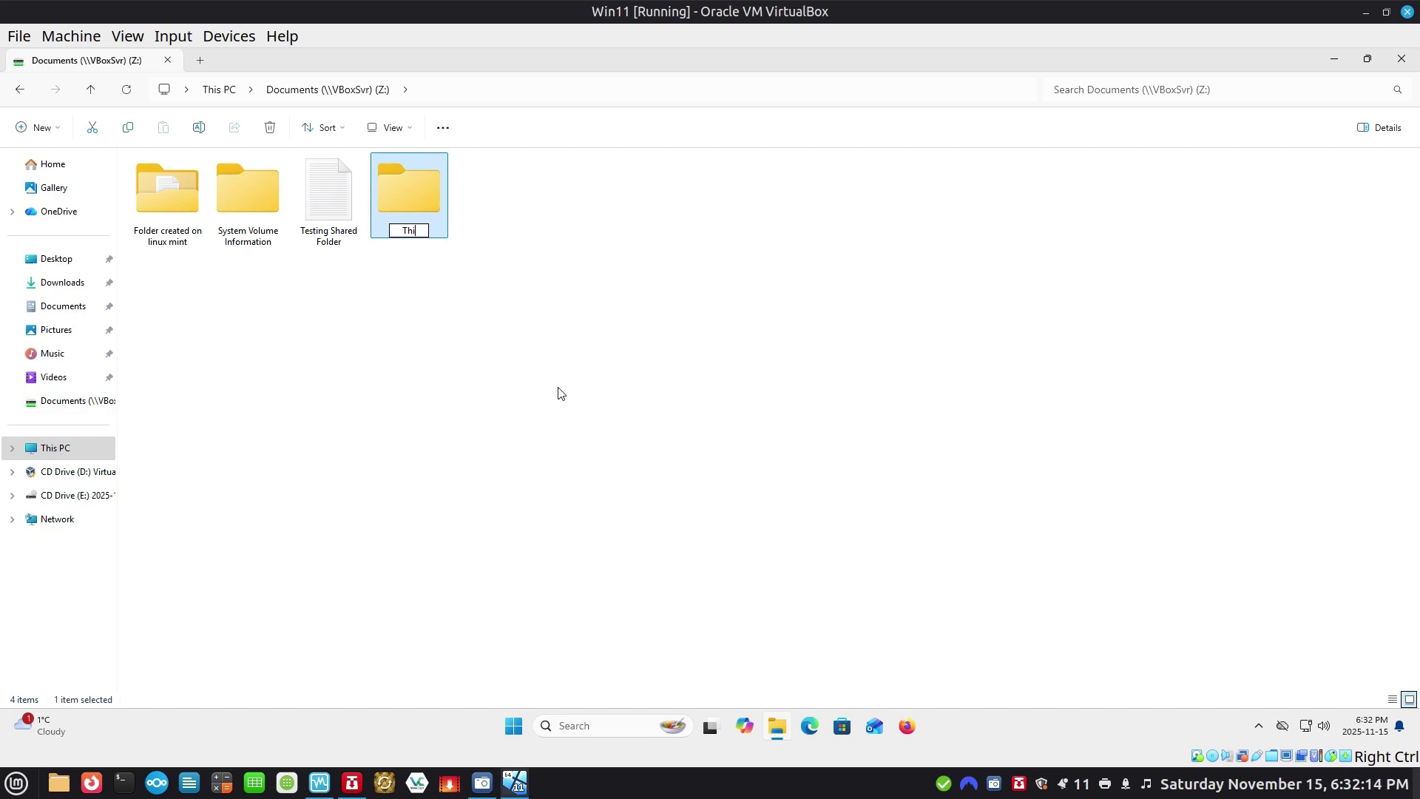
pyautogui.write('s Folder was created by')
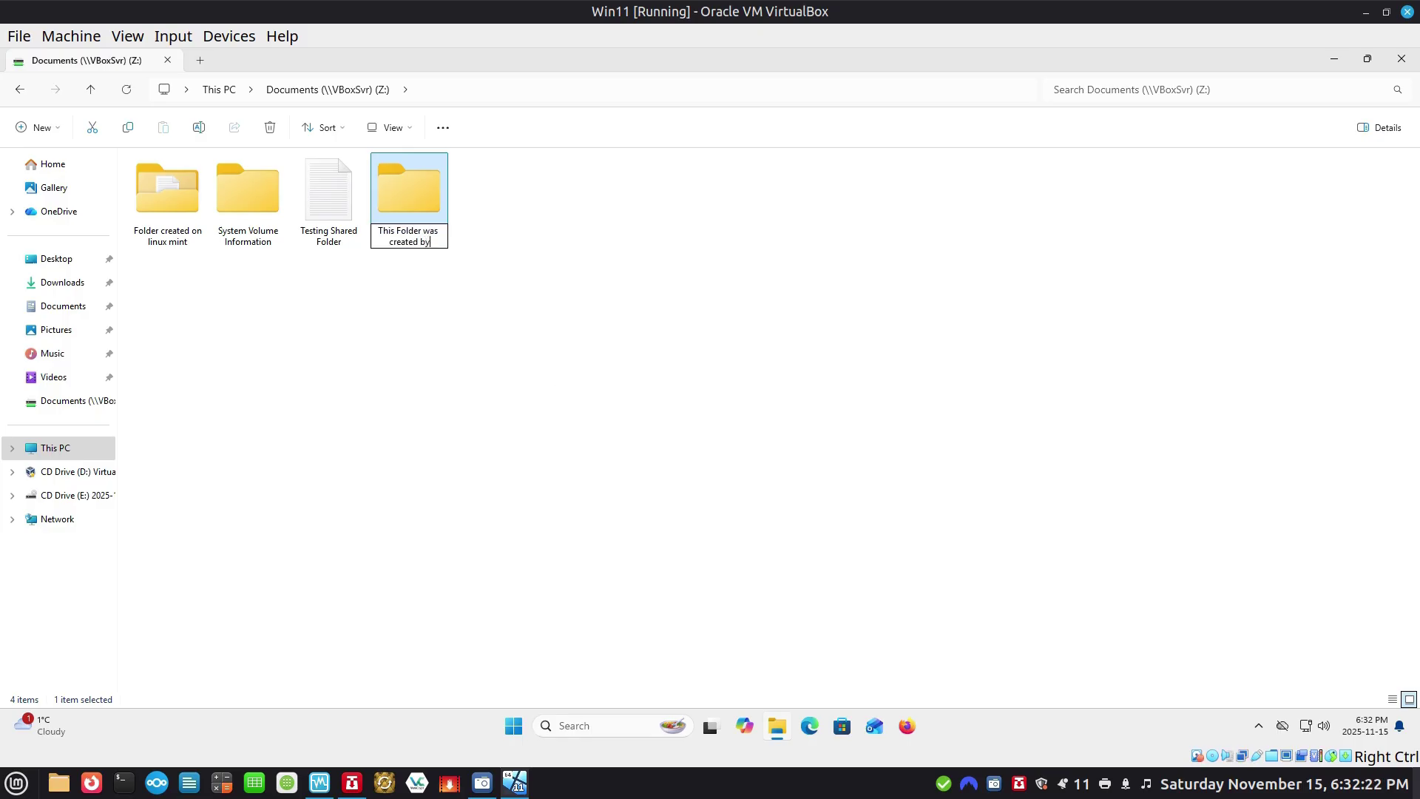
pyautogui.write(' Win 11 VM')
pyautogui.press('Return')
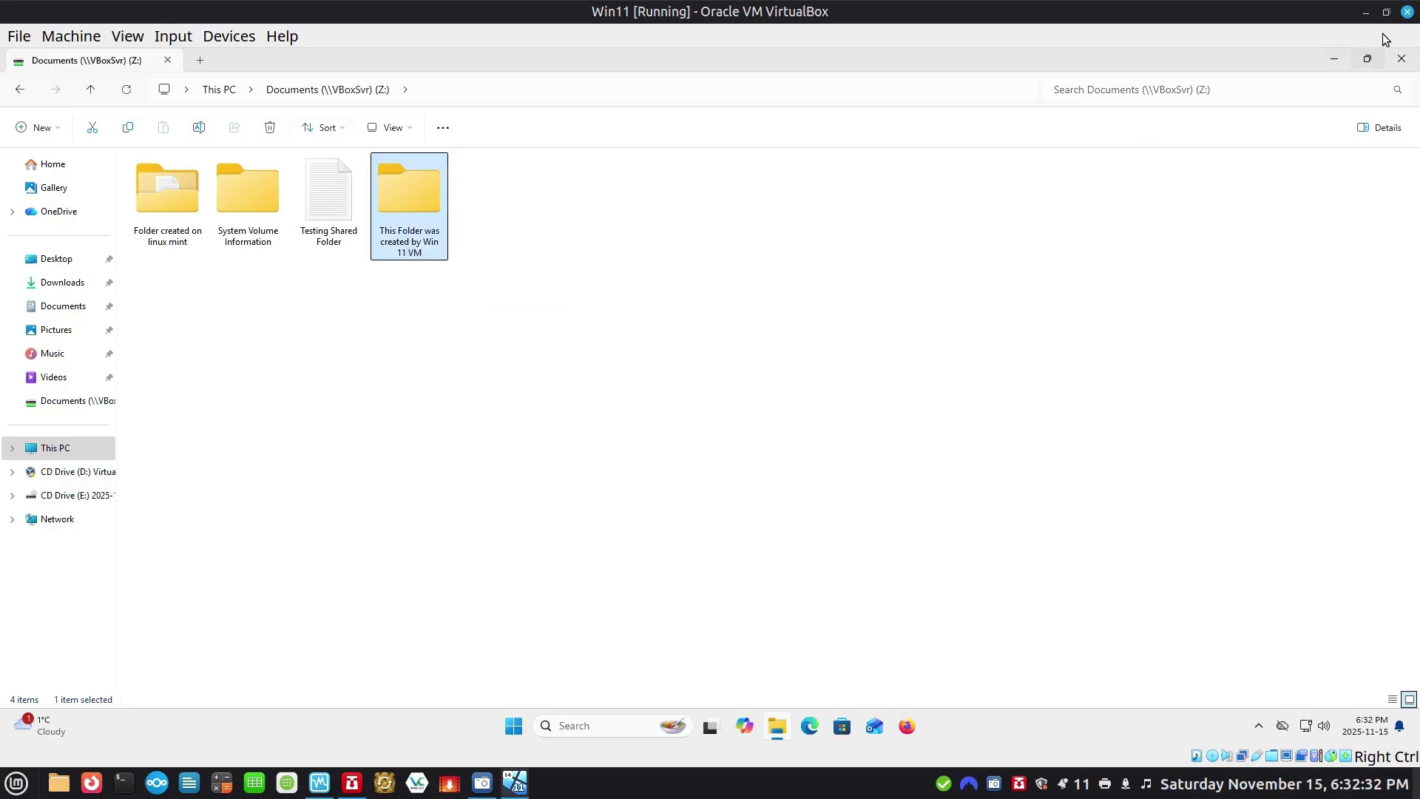
# Close File Explorer and minimise the Win11 VM and VirtualBox Manager windows.
pyautogui.click(1401, 59)
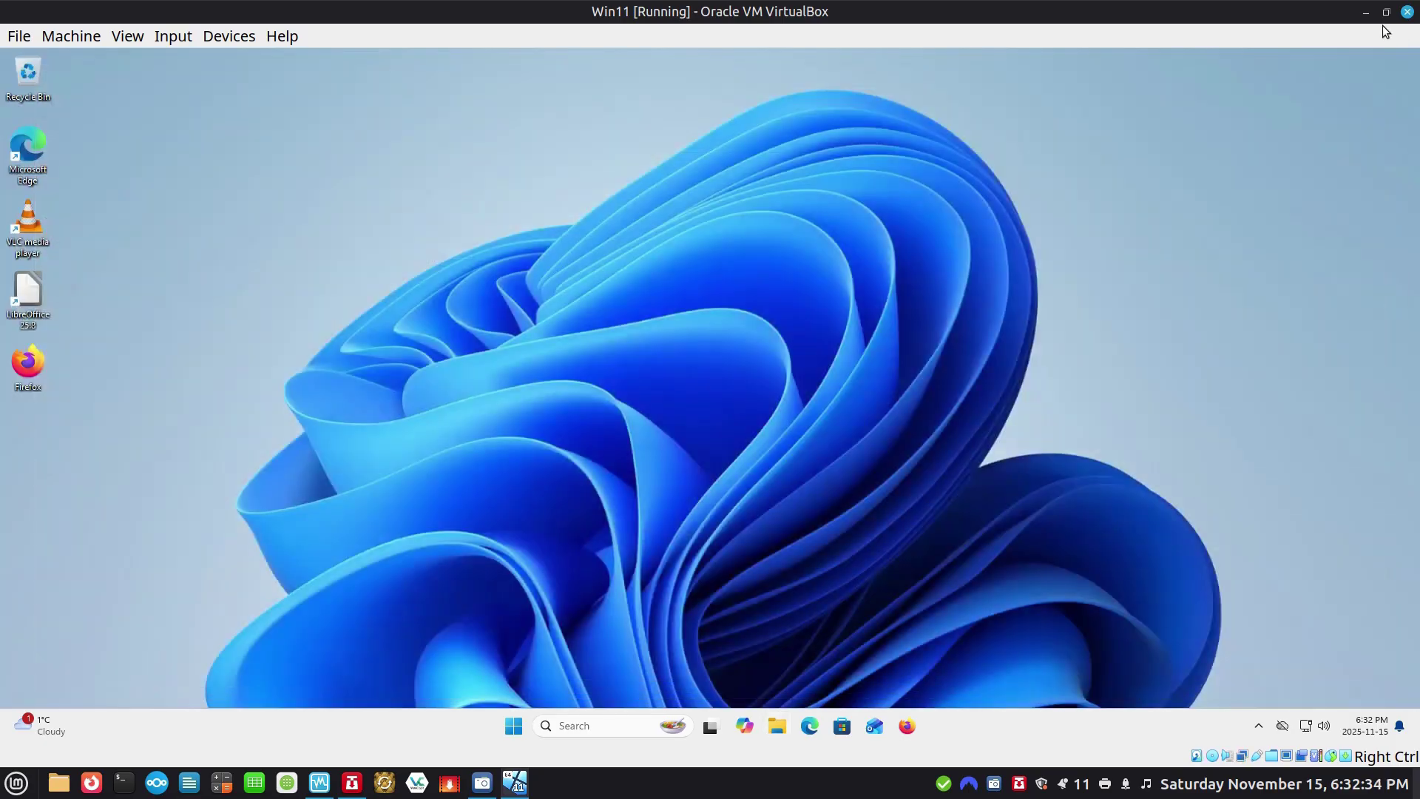
pyautogui.click(1370, 17)
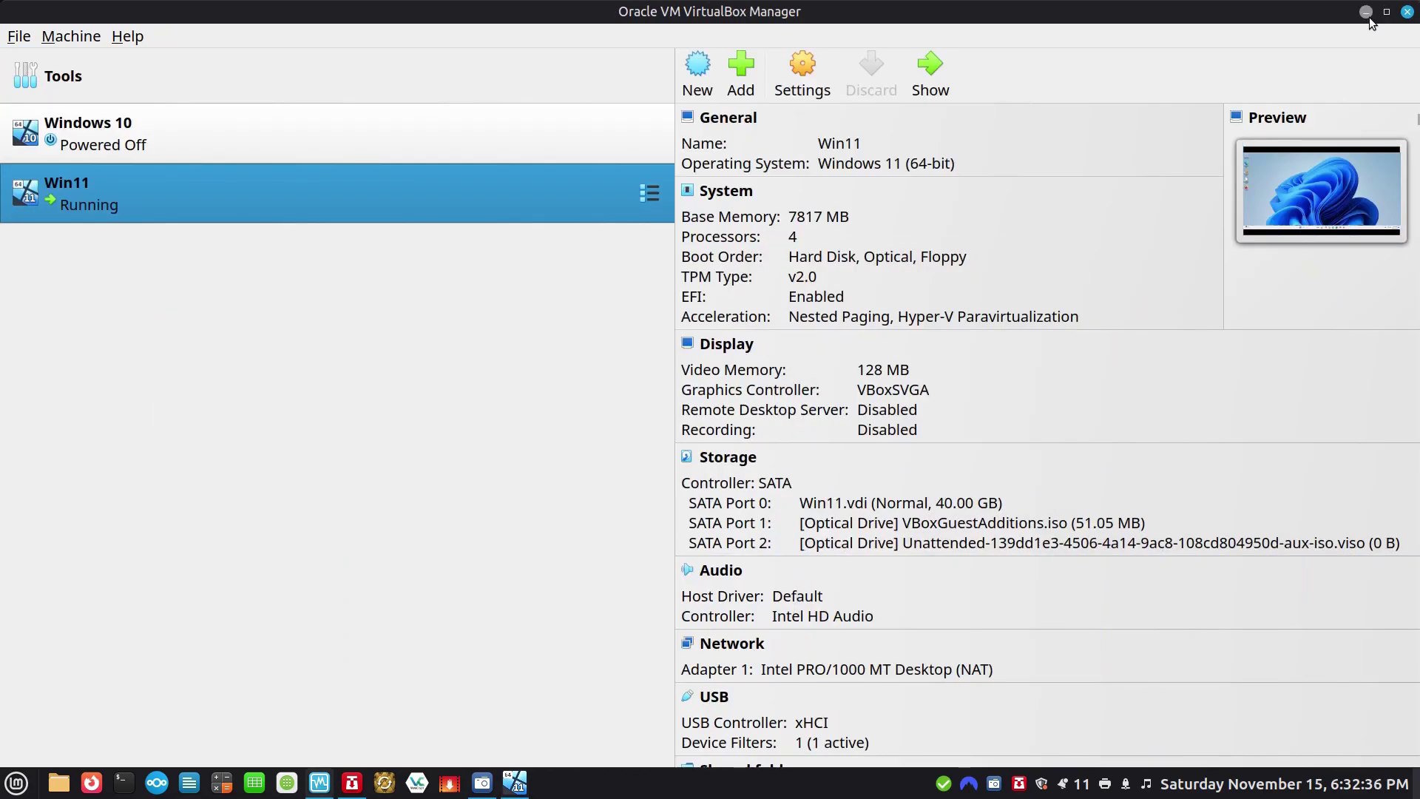
pyautogui.click(1370, 16)
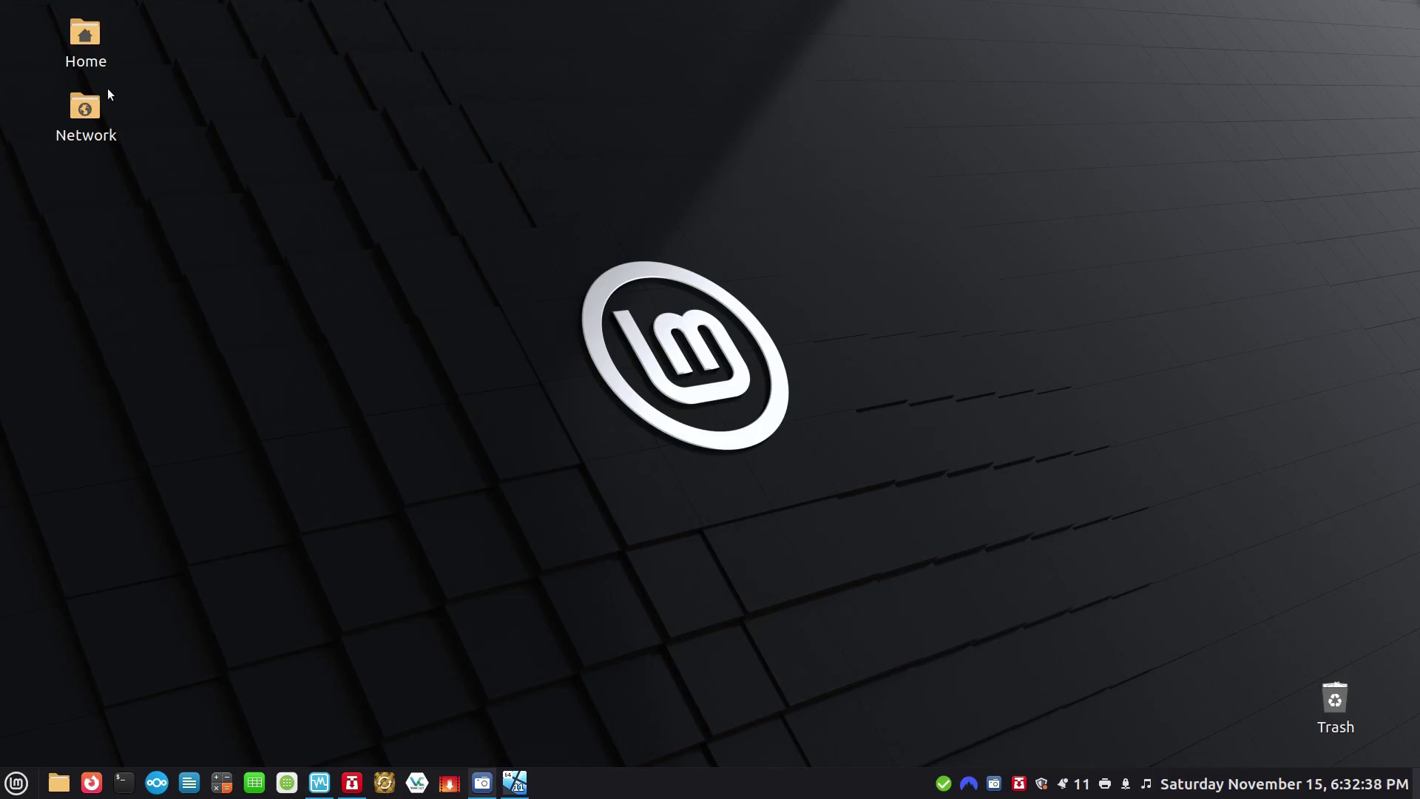
# Open the host's Documents > This Folder was created by Win 11 VM in list view.
pyautogui.doubleClick(87, 39)
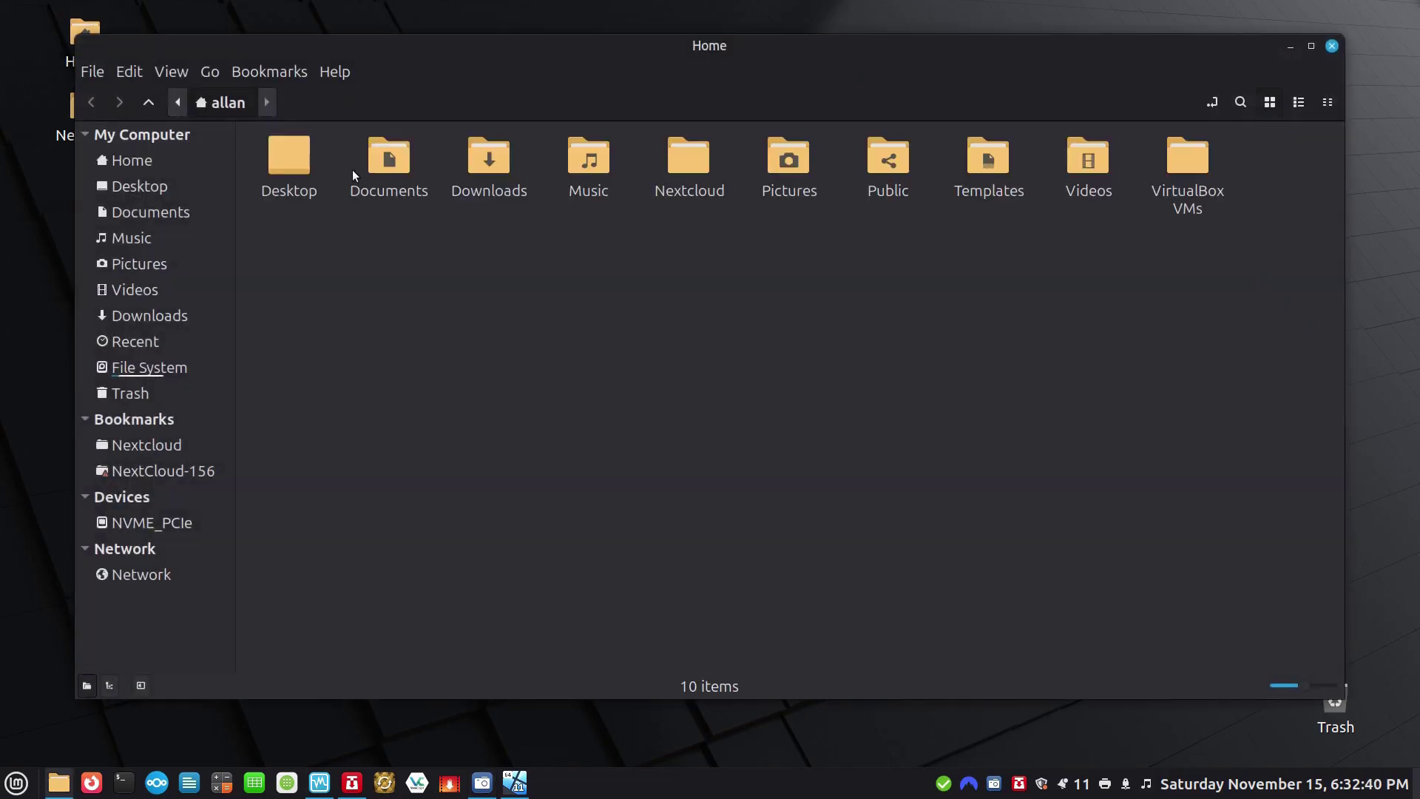
pyautogui.doubleClick(369, 167)
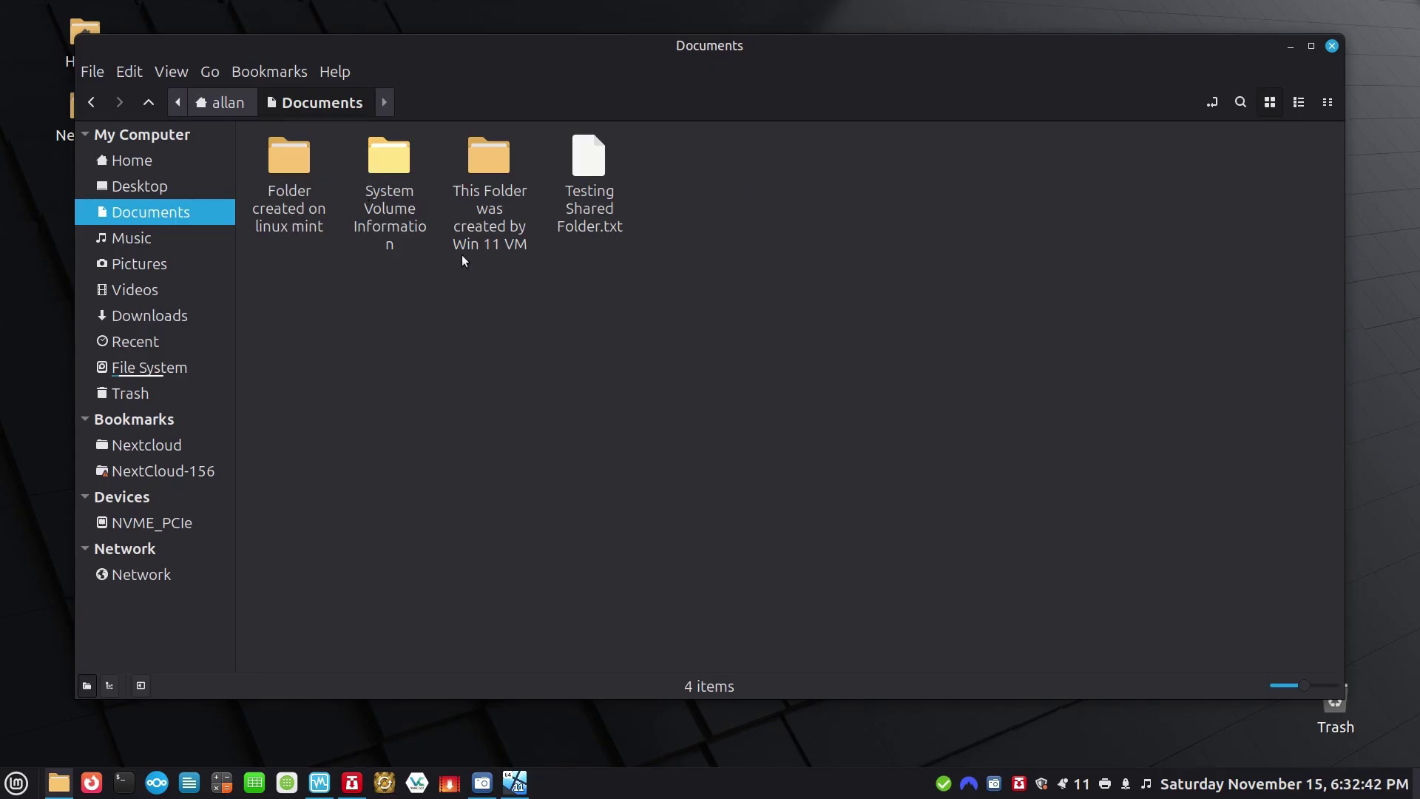
pyautogui.click(1299, 102)
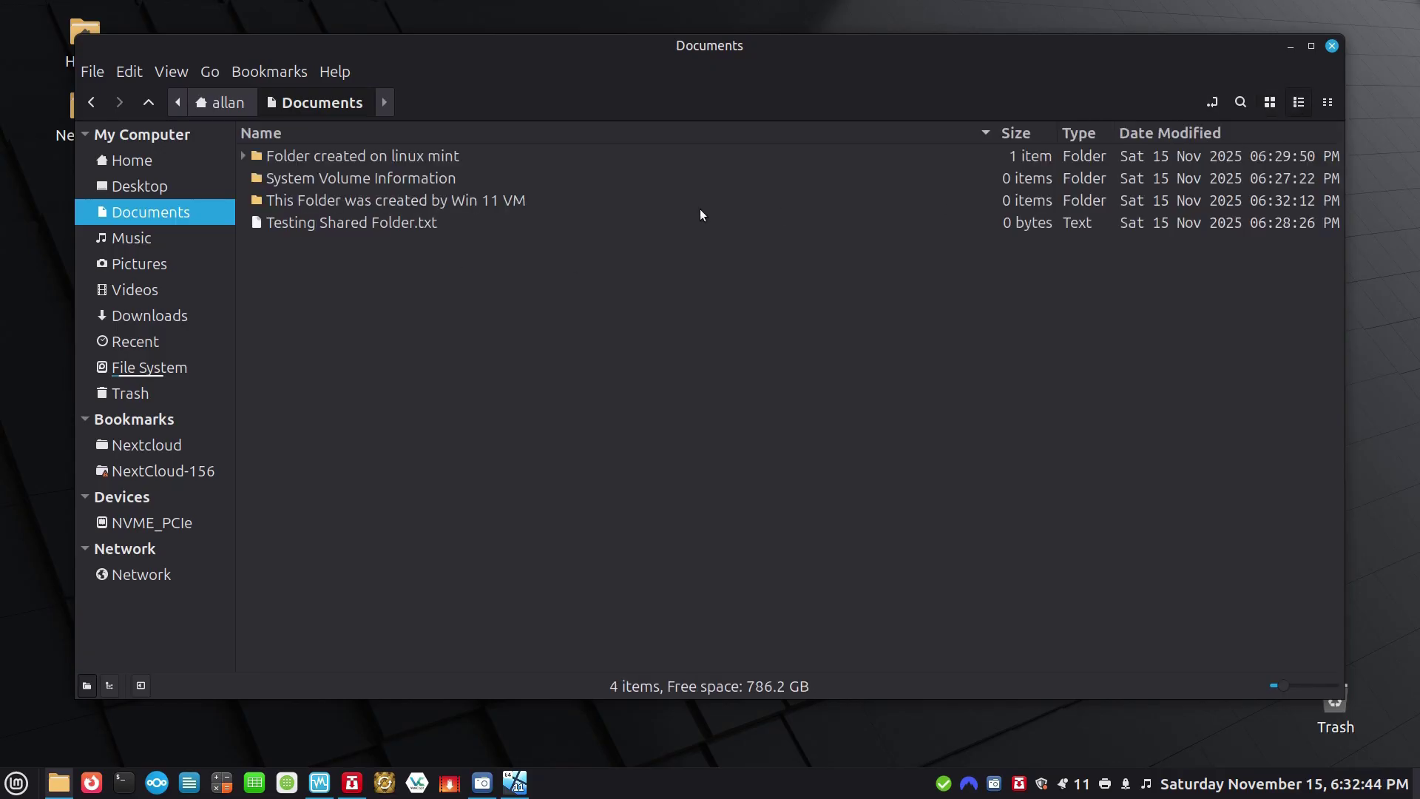
pyautogui.click(438, 205)
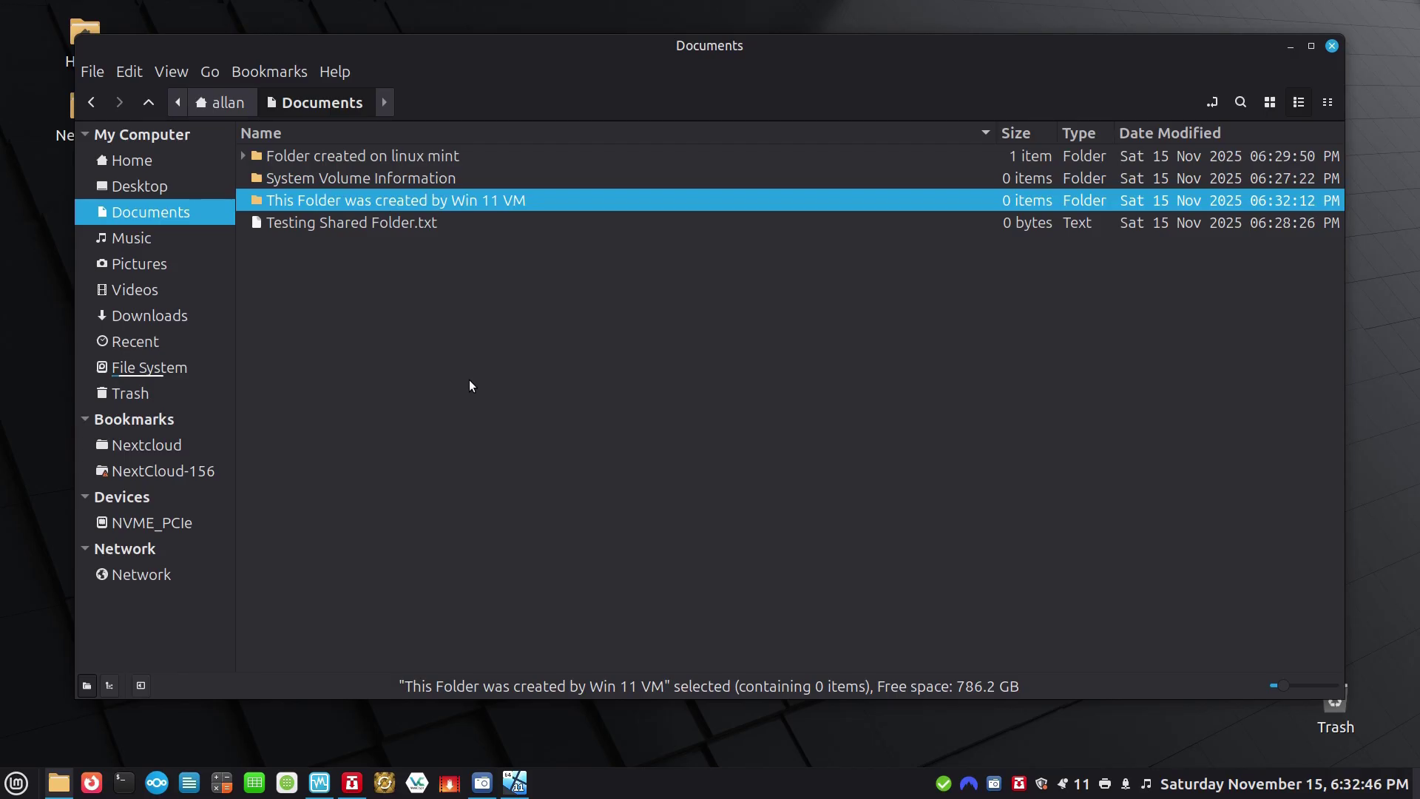
pyautogui.doubleClick(509, 207)
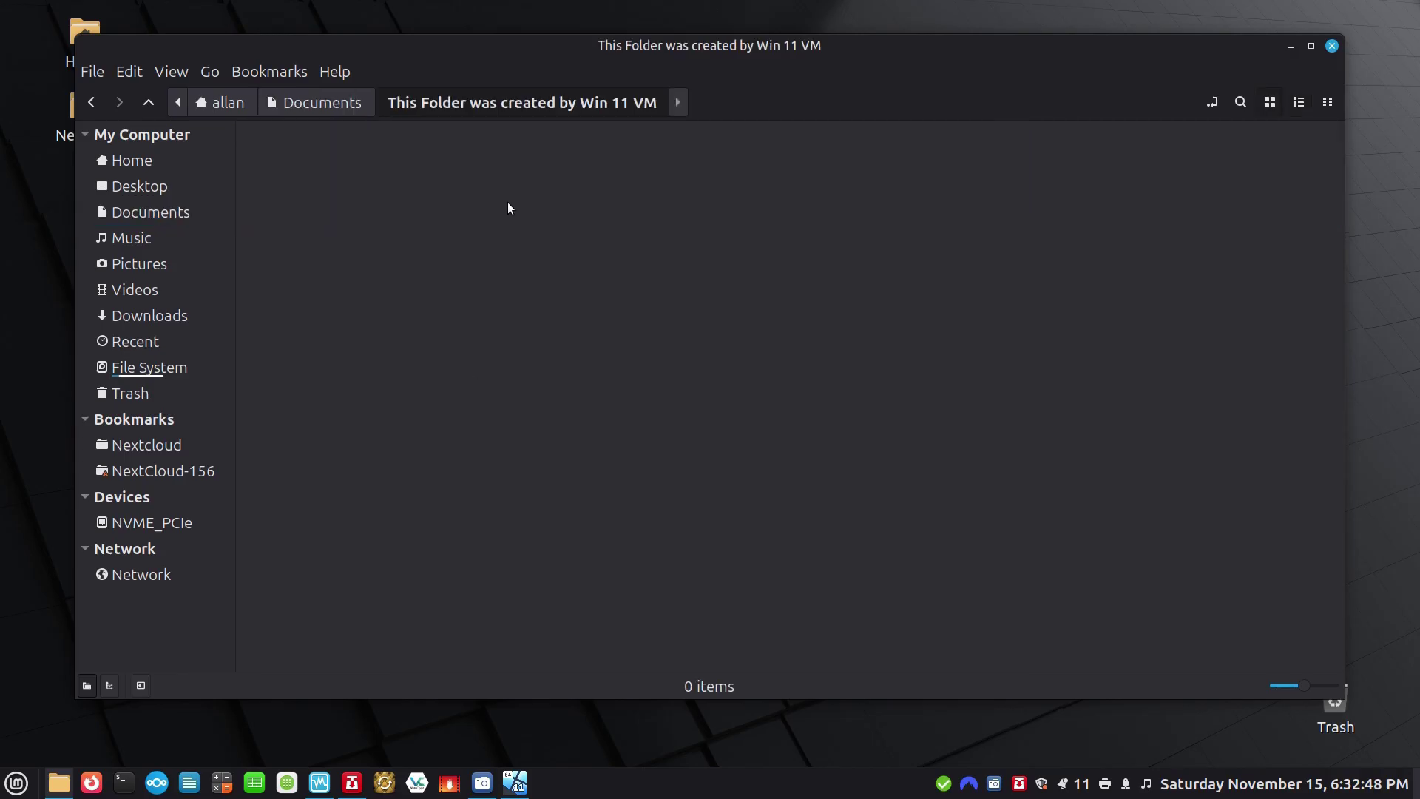
# Create an empty document named 'This file was created by Linux mint', then return to Documents.
pyautogui.rightClick(508, 207)
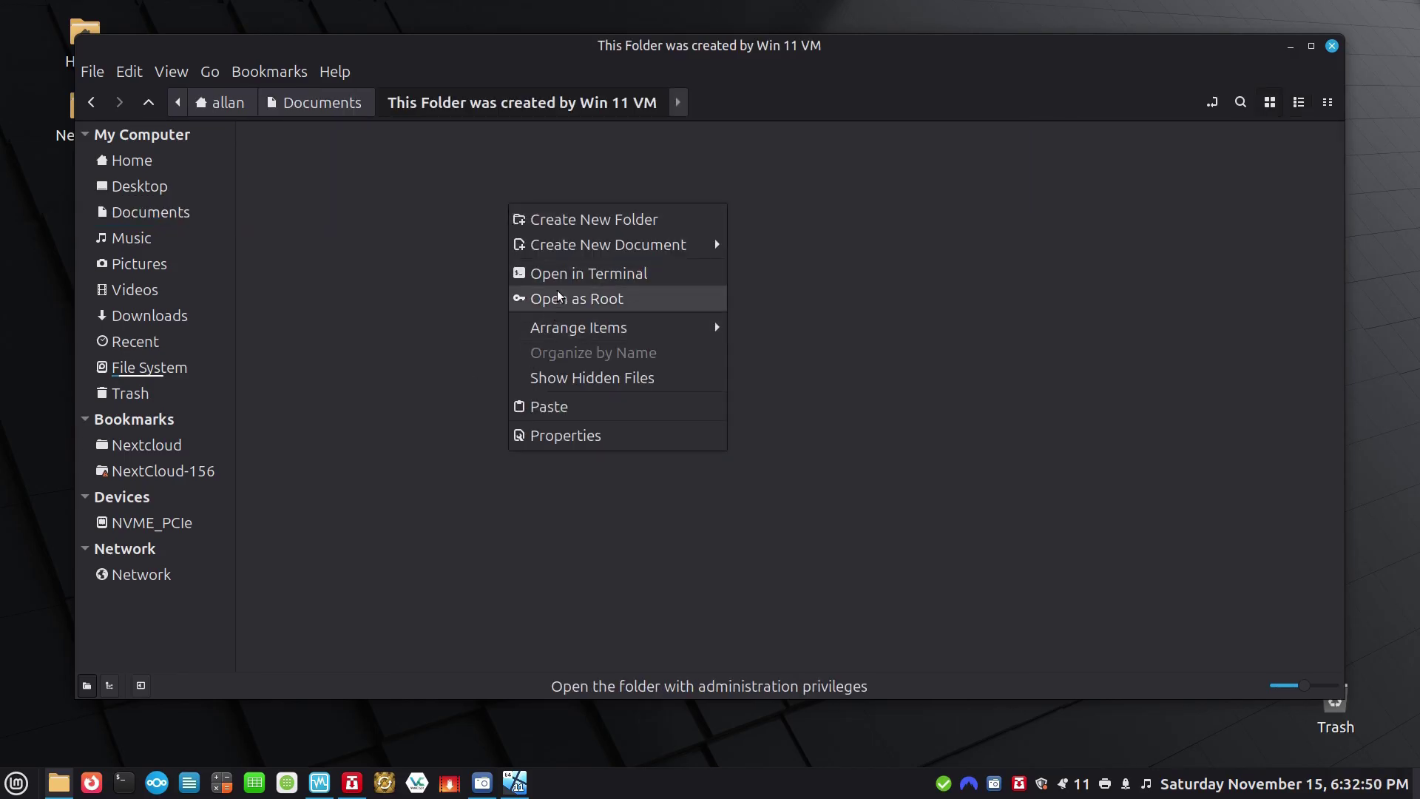
pyautogui.moveTo(576, 253)
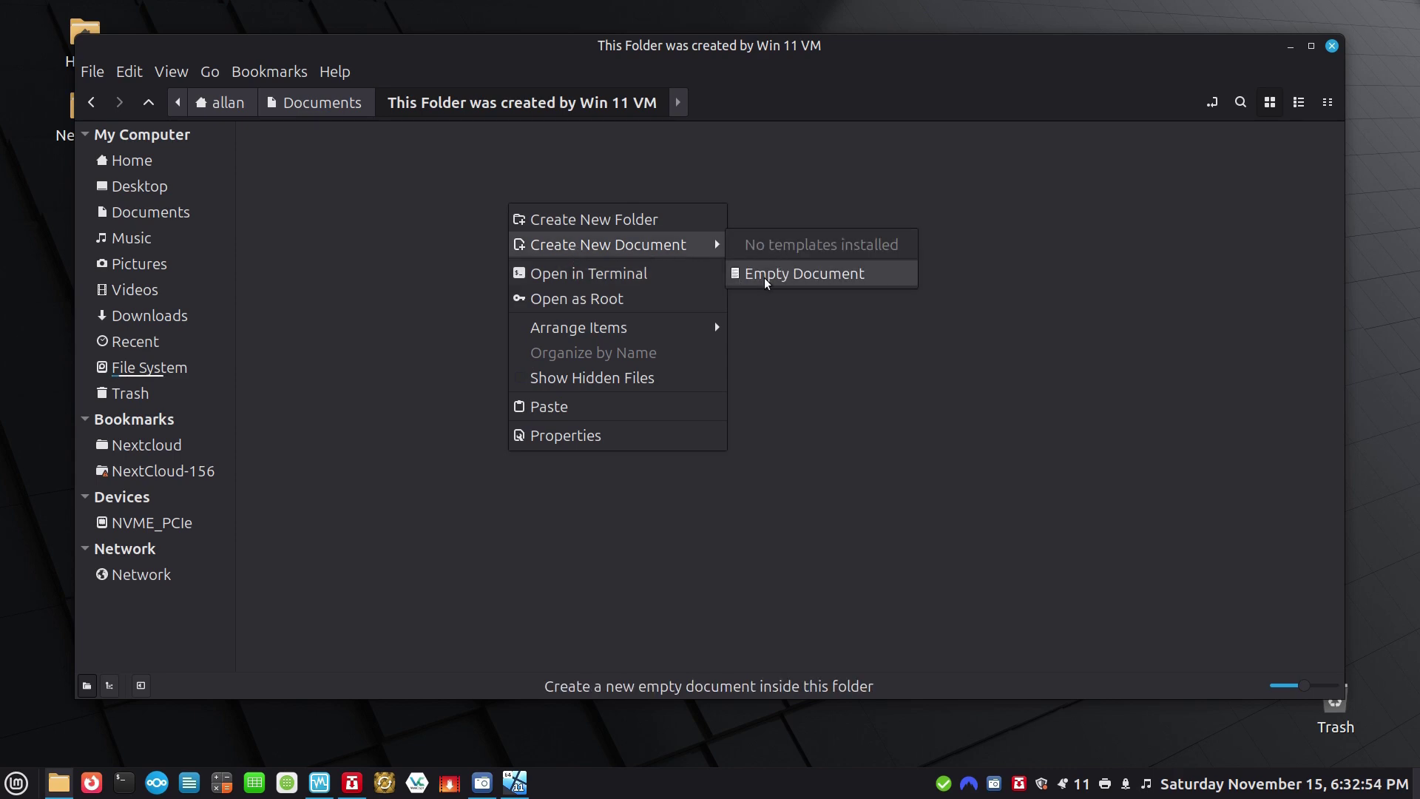
pyautogui.click(804, 274)
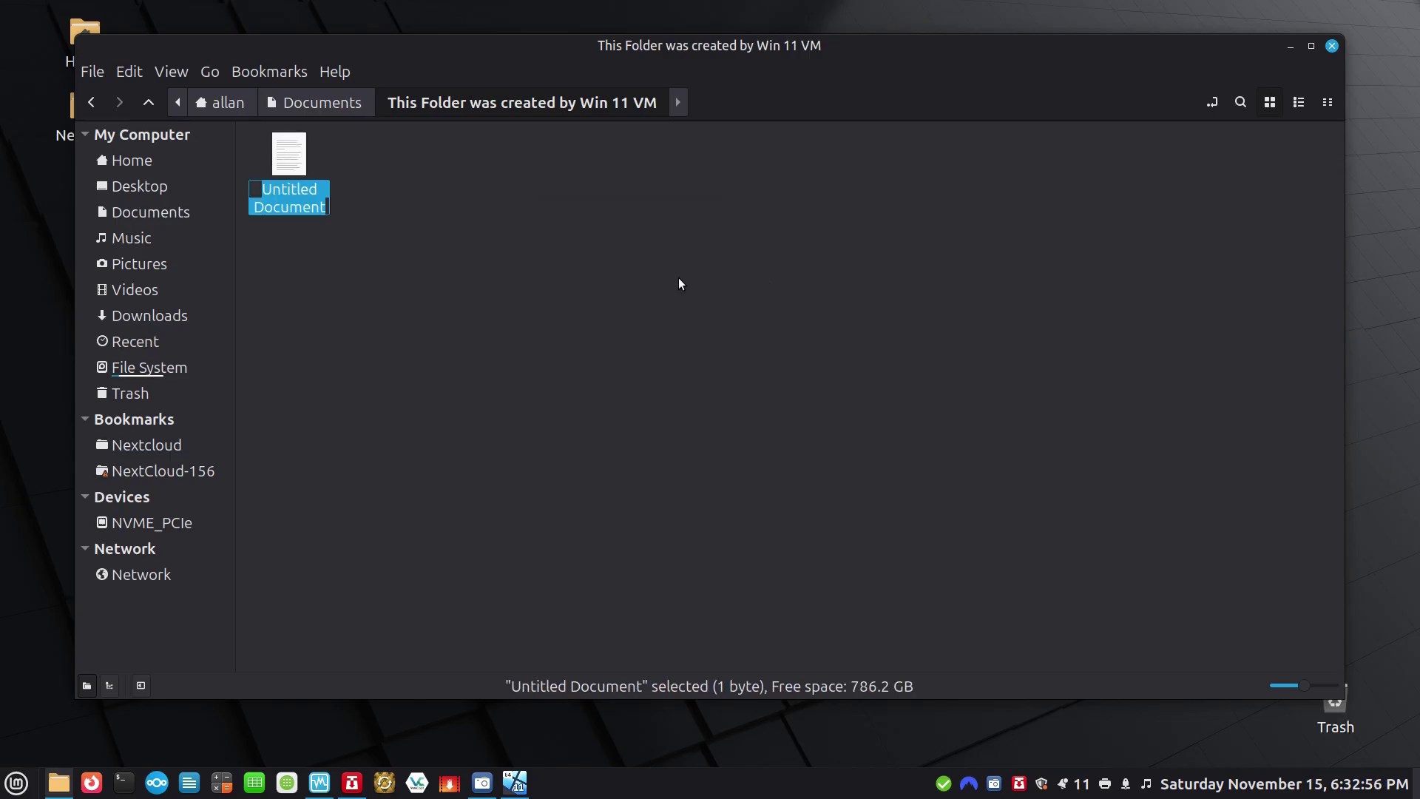
pyautogui.write('This ')
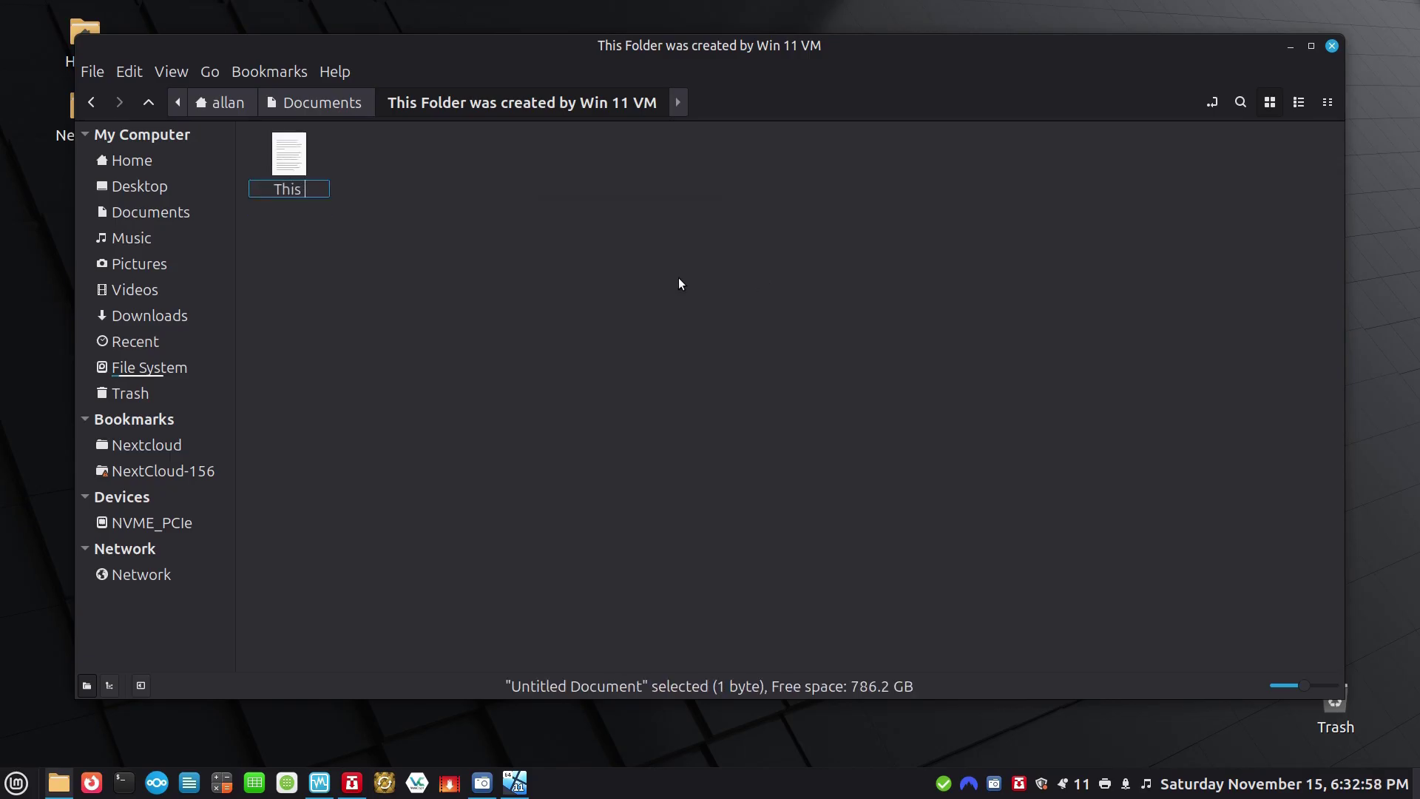
pyautogui.write('file was crea')
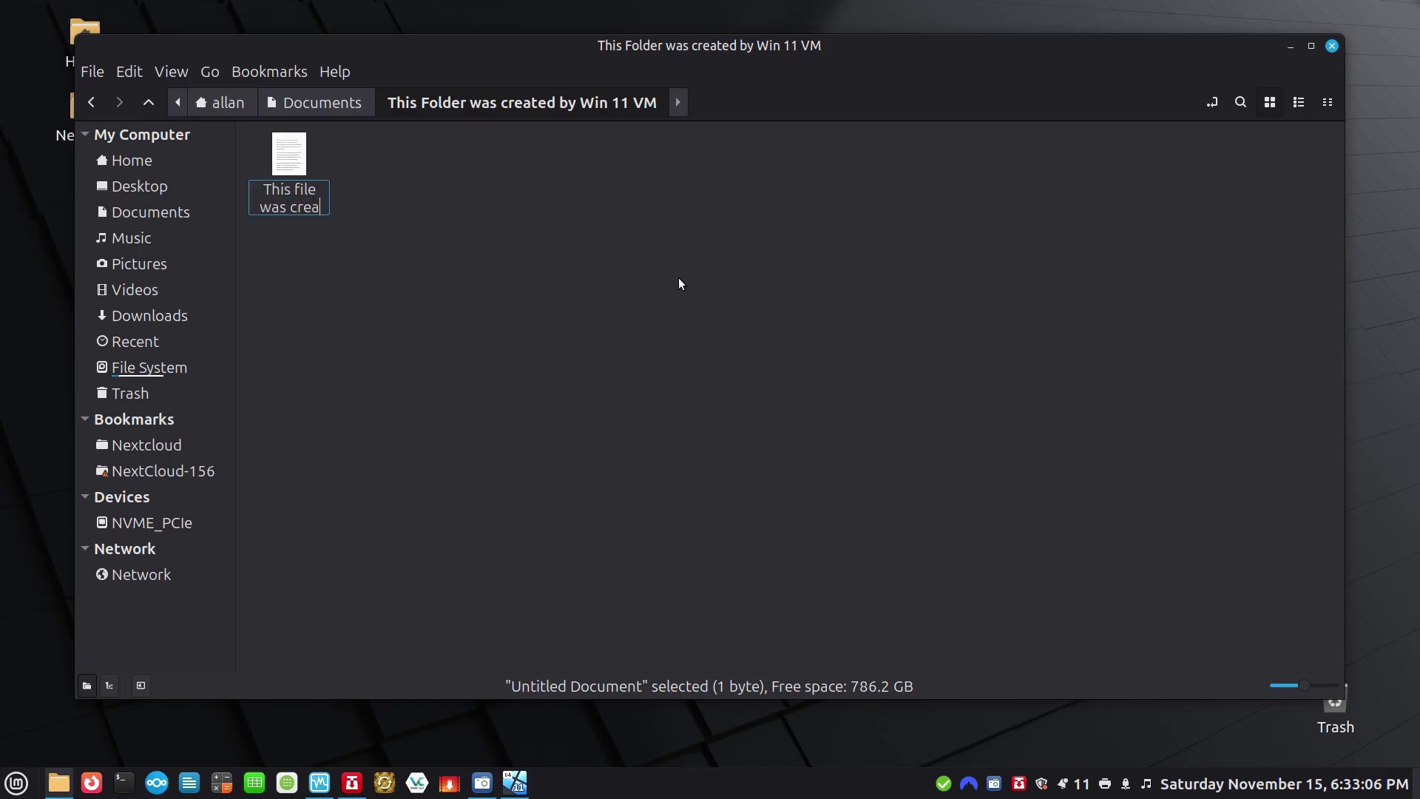
pyautogui.write('ted by L')
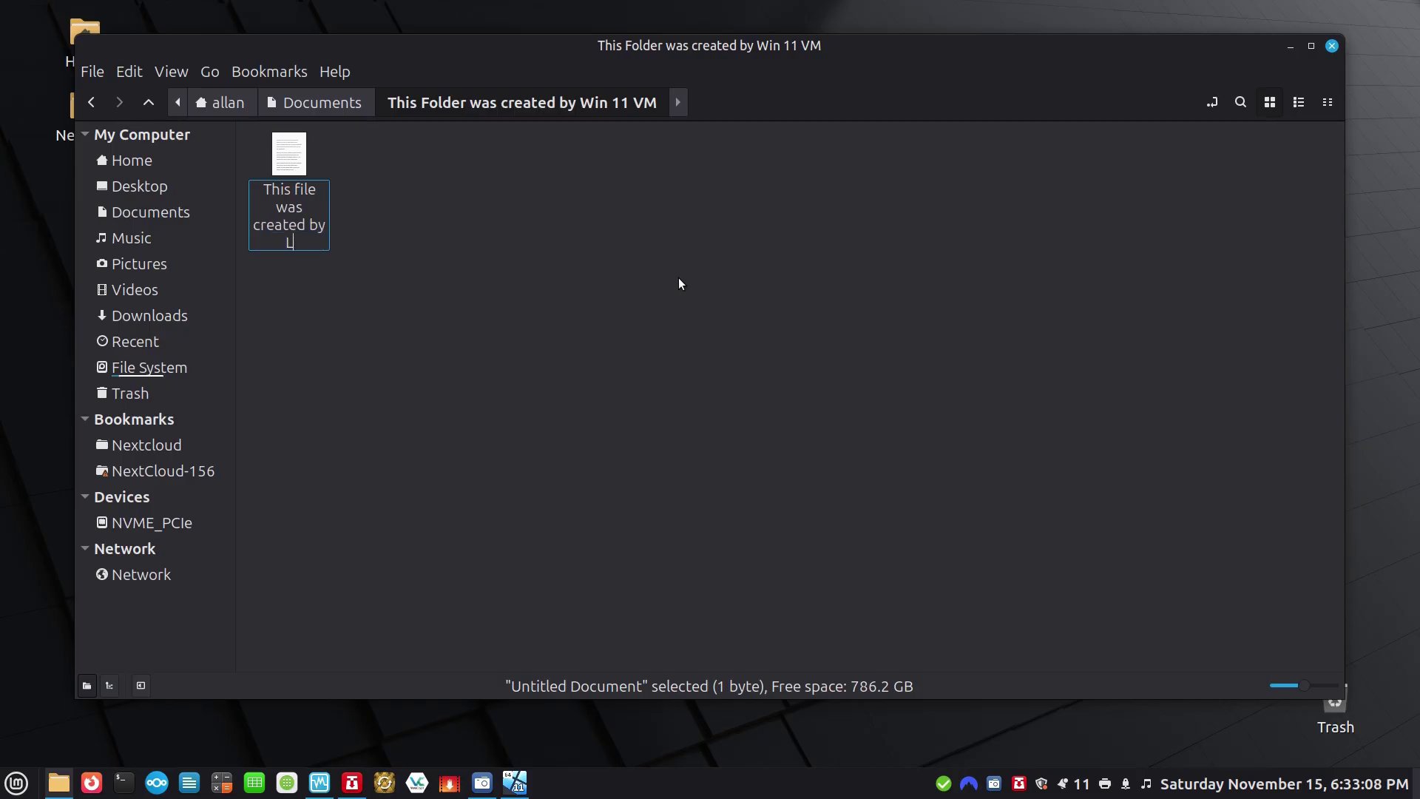
pyautogui.write('inux mint')
pyautogui.press('Return')
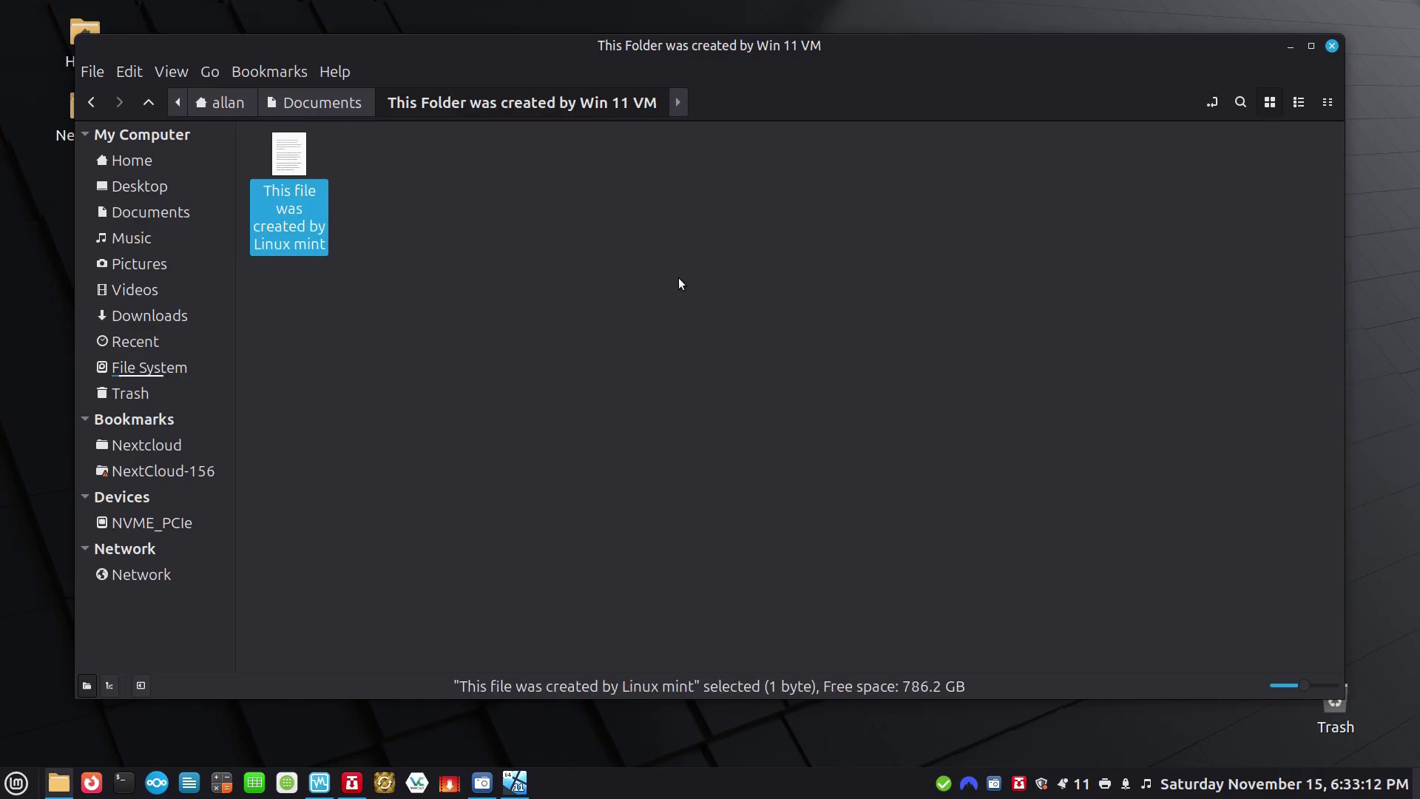
pyautogui.click(335, 105)
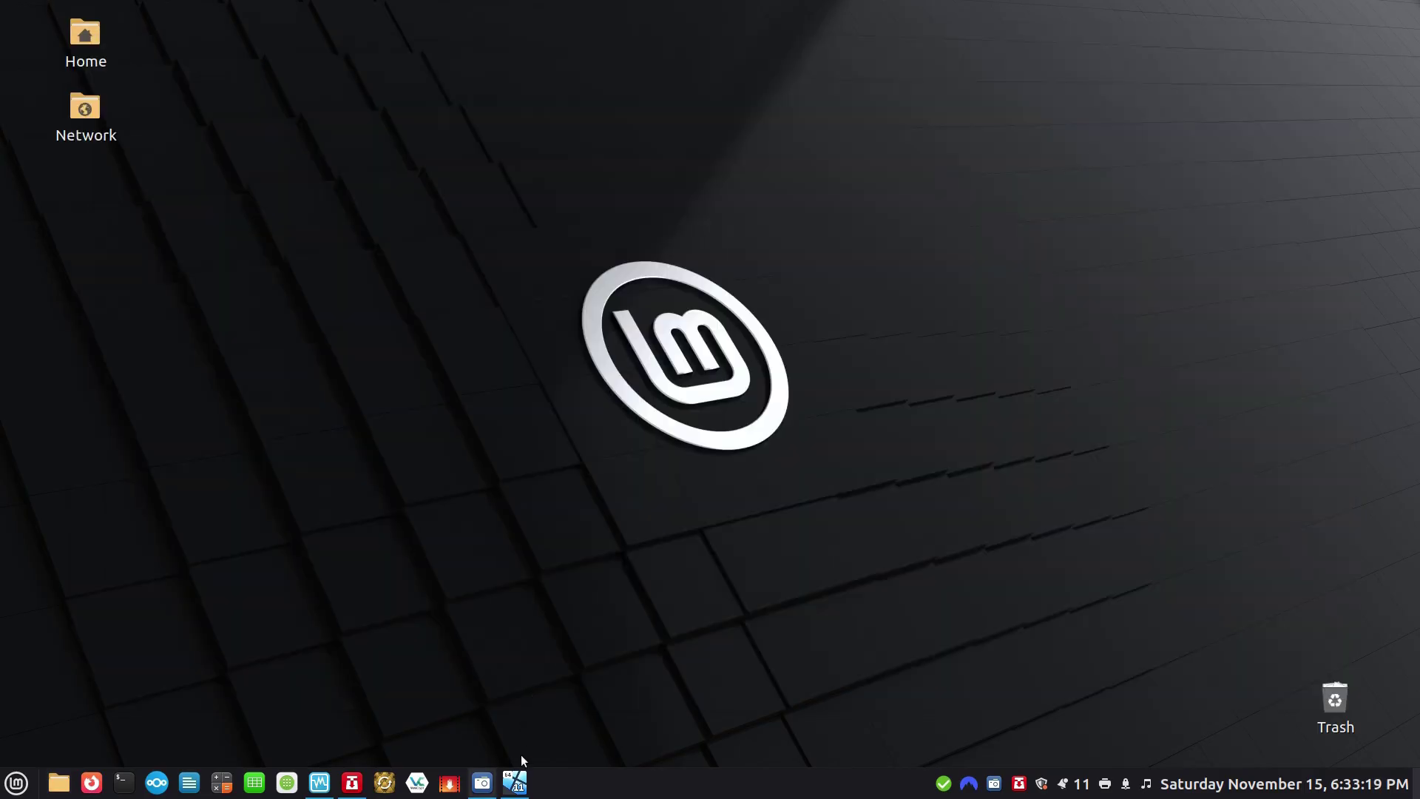
# In Win11, open Z: > This Folder was created by Win 11 VM and find the Linux-created file.
pyautogui.click(517, 783)
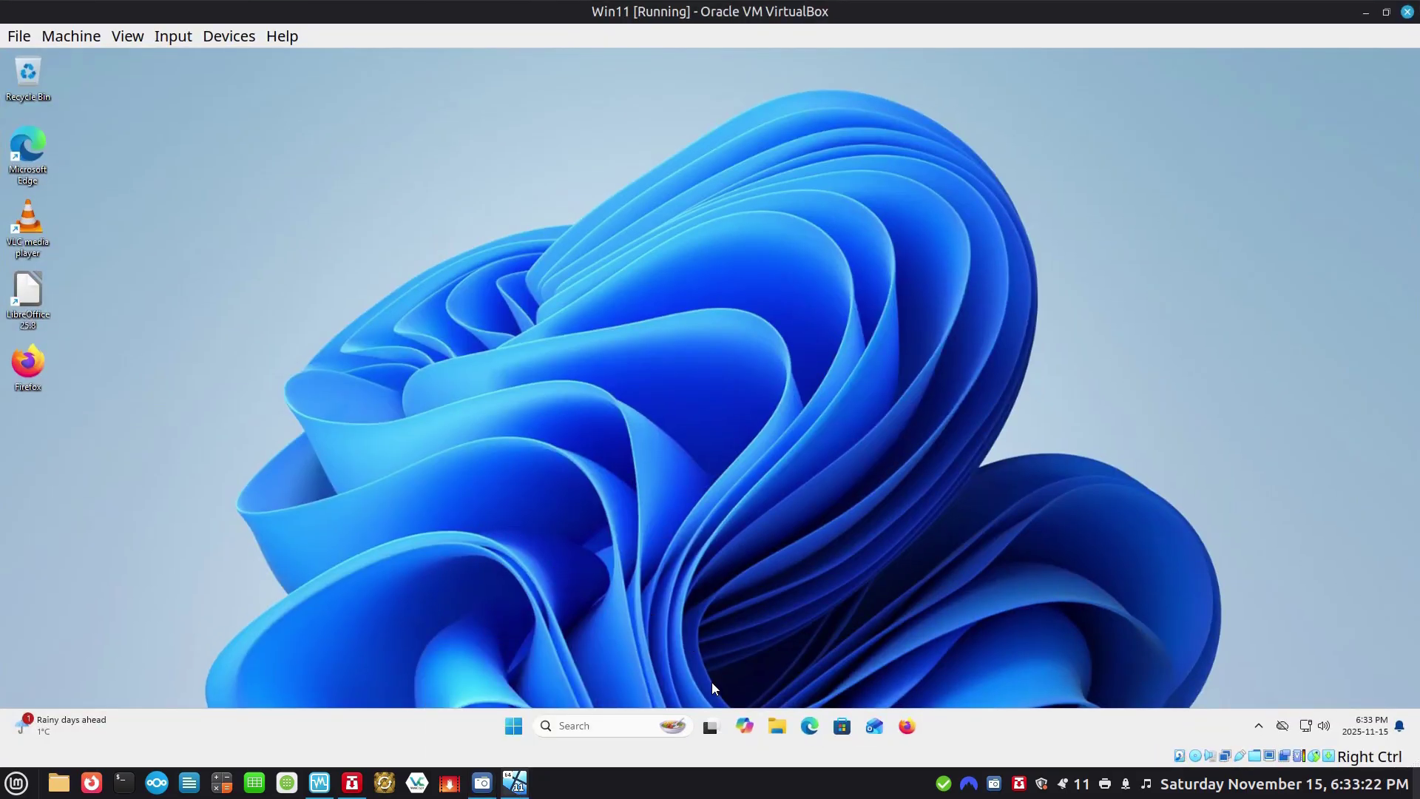
pyautogui.press('super+e')
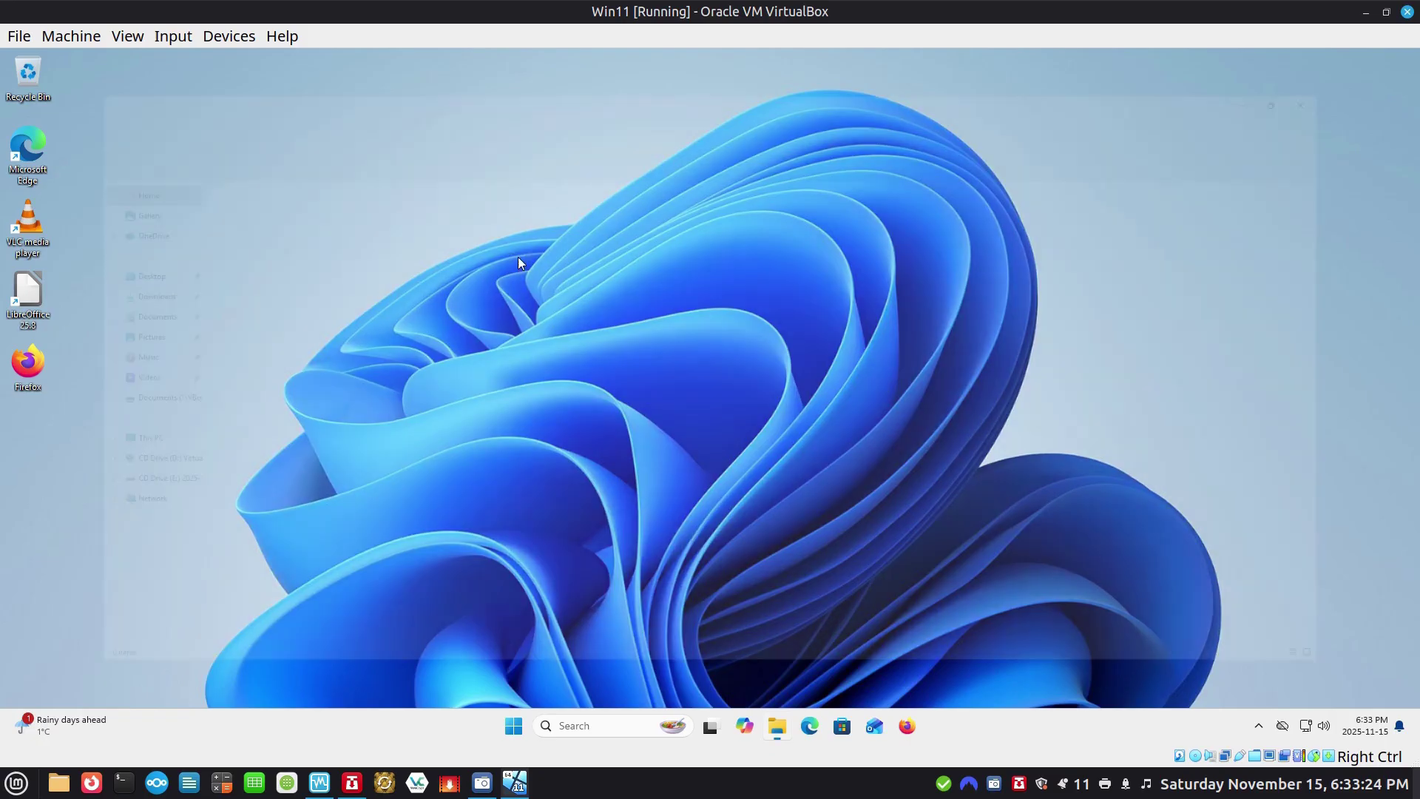
pyautogui.click(60, 403)
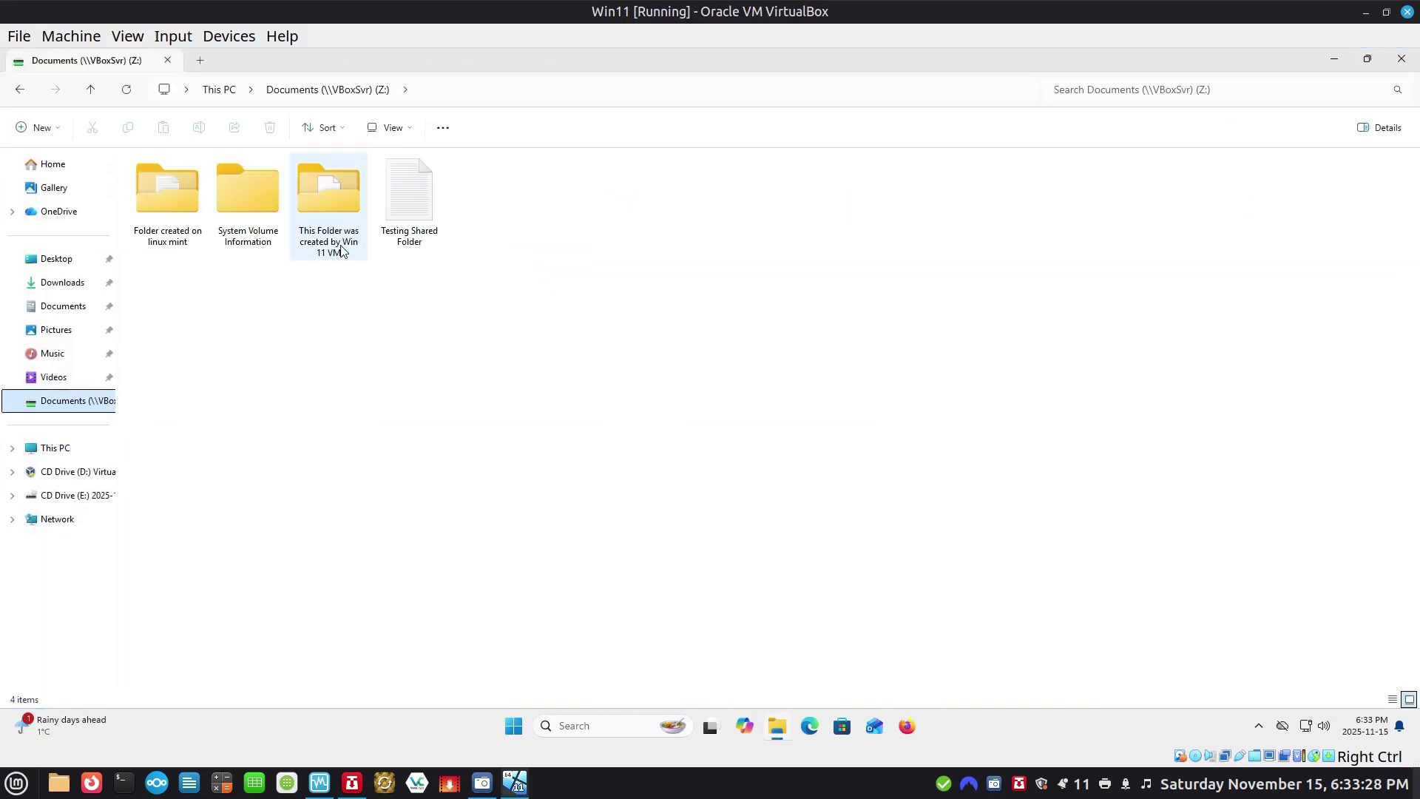
pyautogui.moveTo(343, 247)
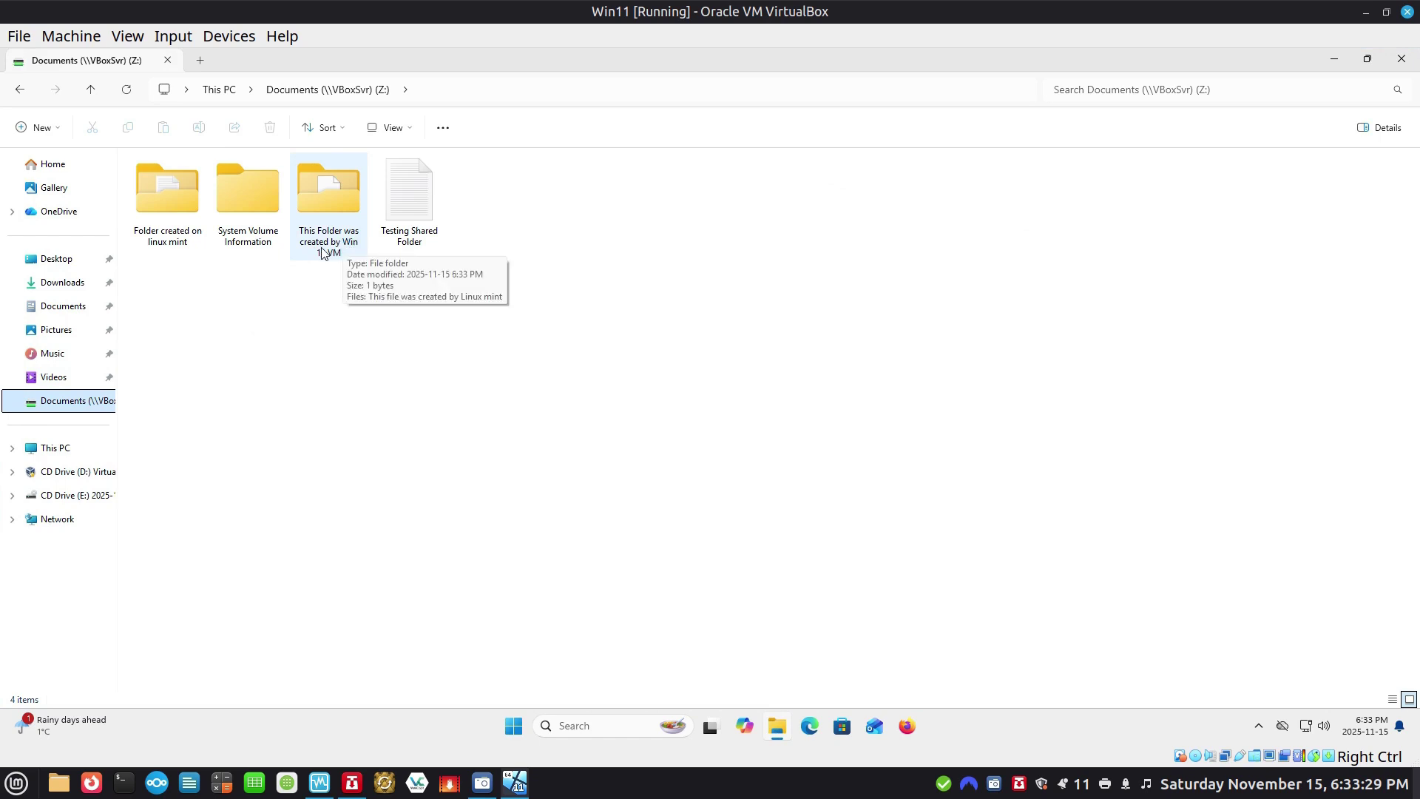
pyautogui.doubleClick(330, 192)
pyautogui.click(208, 187)
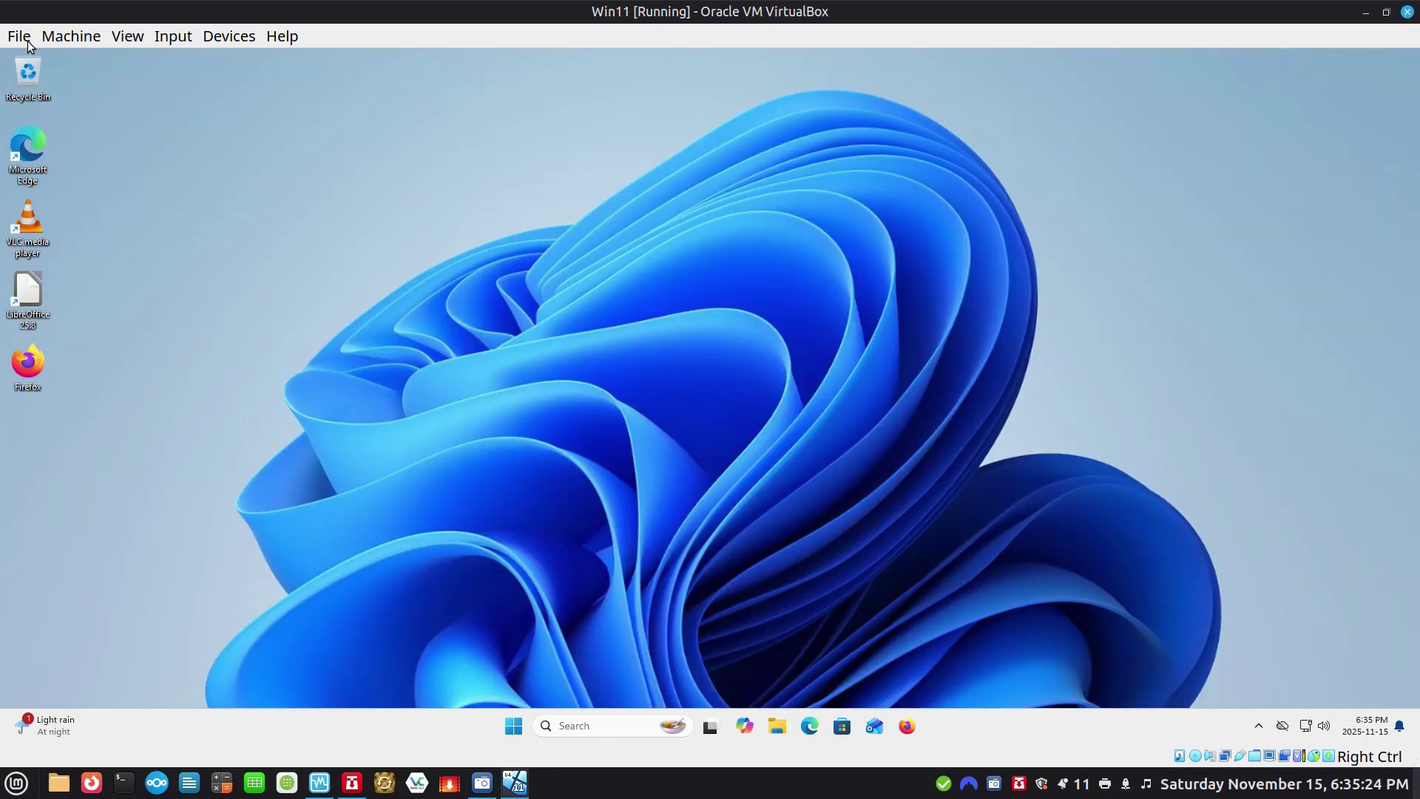
pyautogui.click(27, 39)
# Close the Win11 machine, choosing Power off the machine.
pyautogui.click(53, 118)
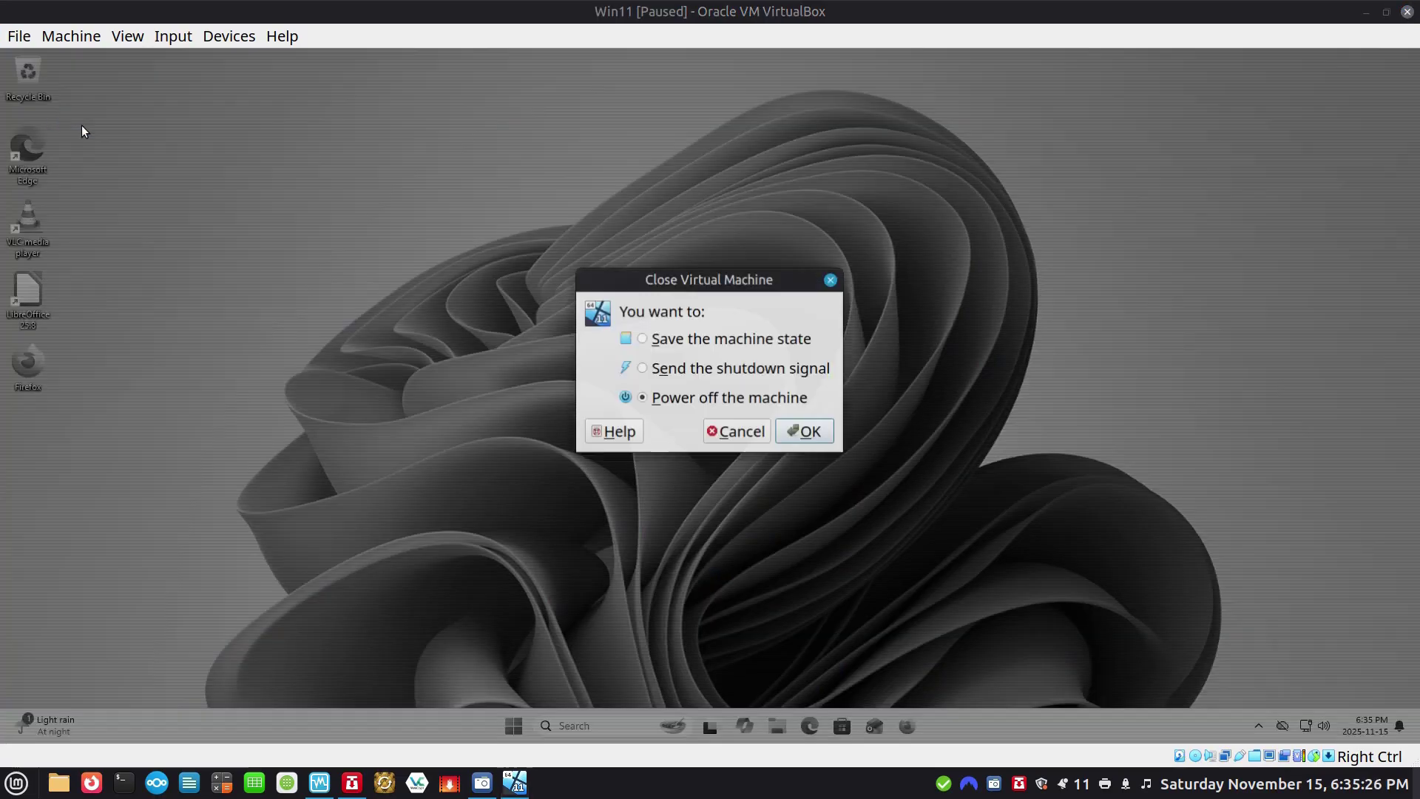
pyautogui.click(797, 438)
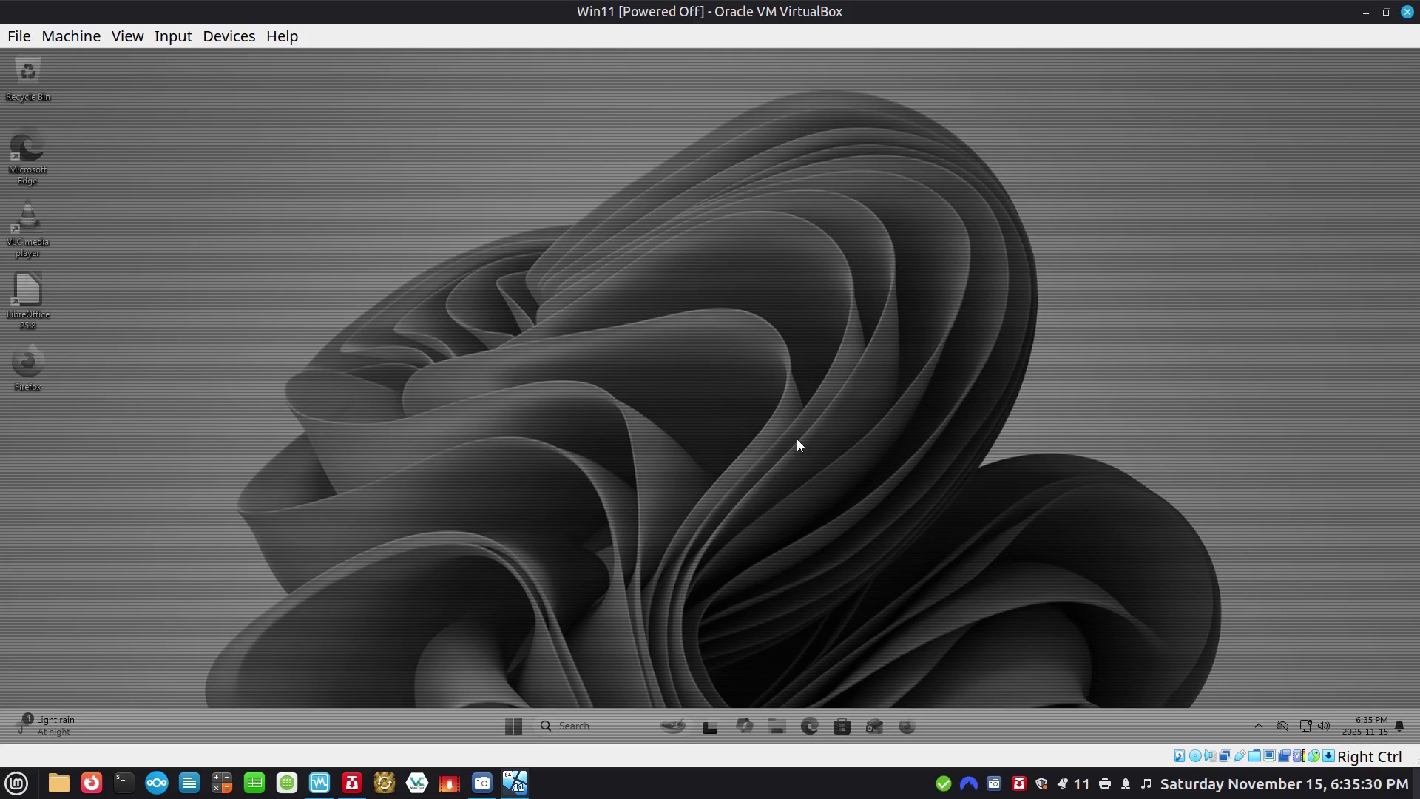